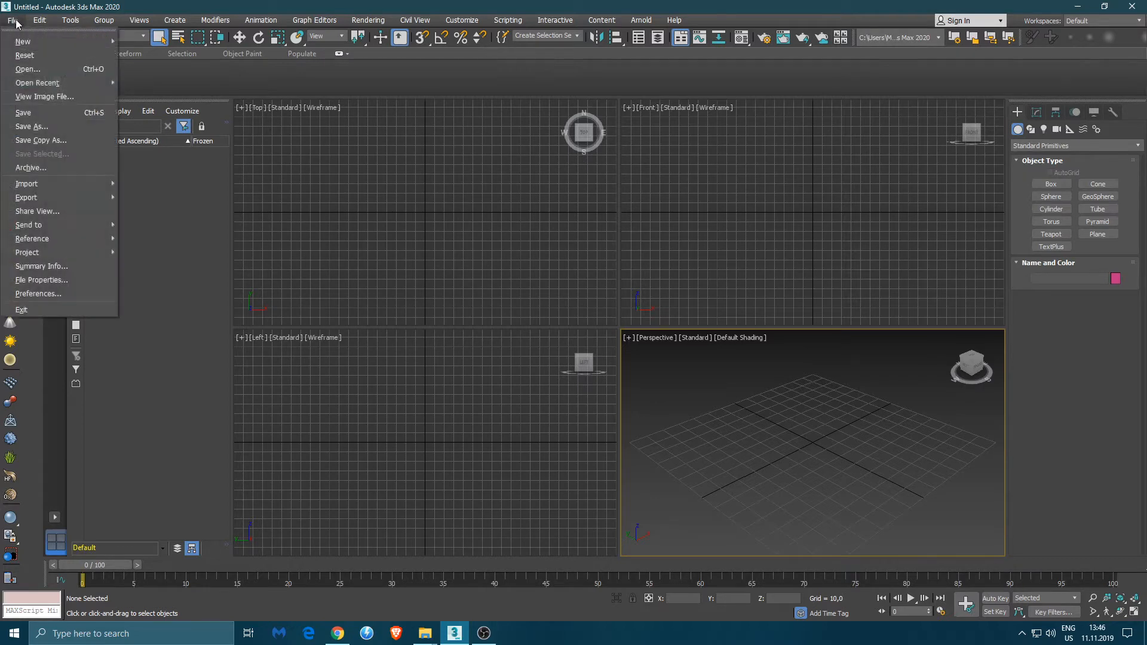
View the german_knight_chess_pieces reference image from the Bojan folder.
left_click(35, 93)
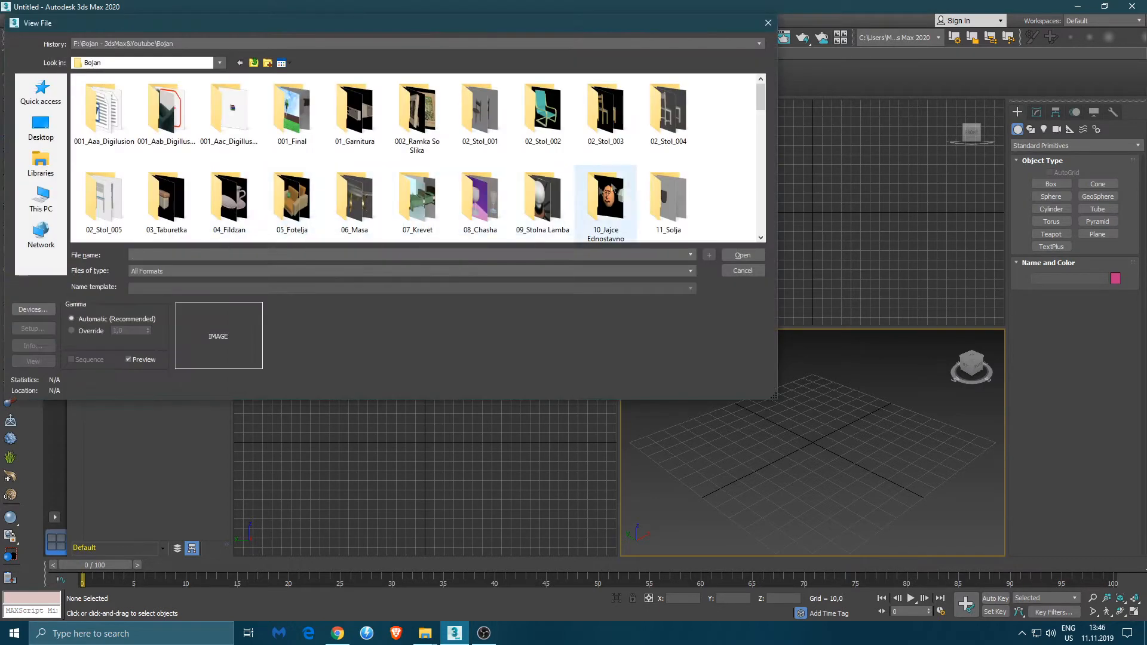
left_click_drag(759, 103, 757, 187)
left_click(668, 157)
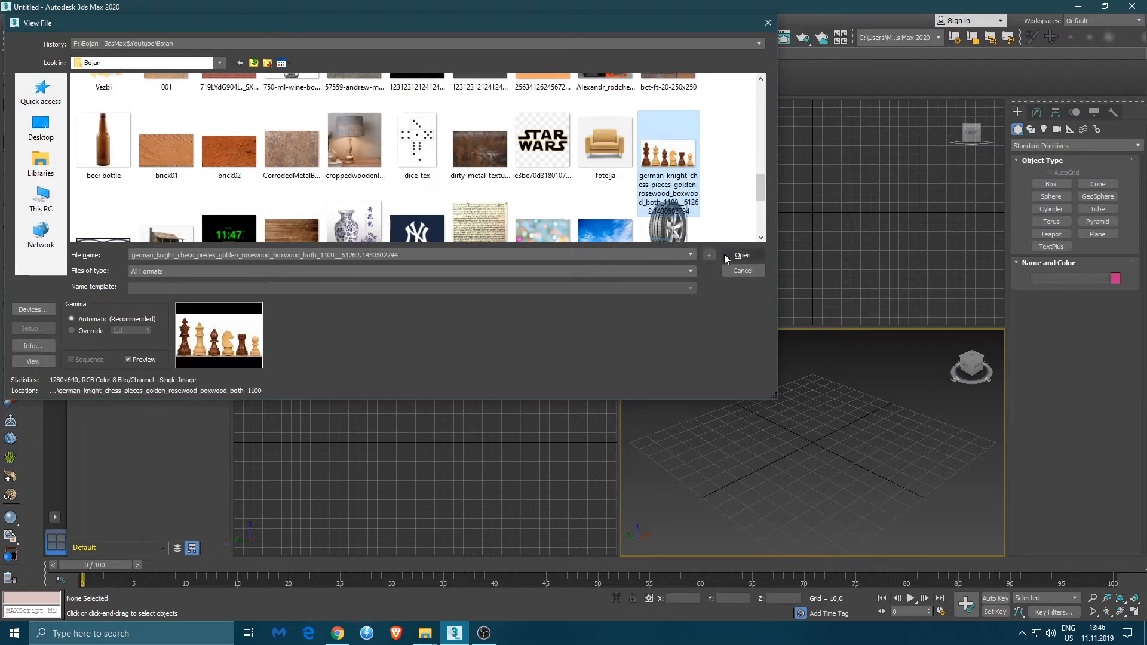
left_click(726, 255)
Narrow the reference image window so it frames only the queen, and place it beside the viewports.
left_click_drag(961, 316, 335, 325)
left_click_drag(202, 541, 230, 539)
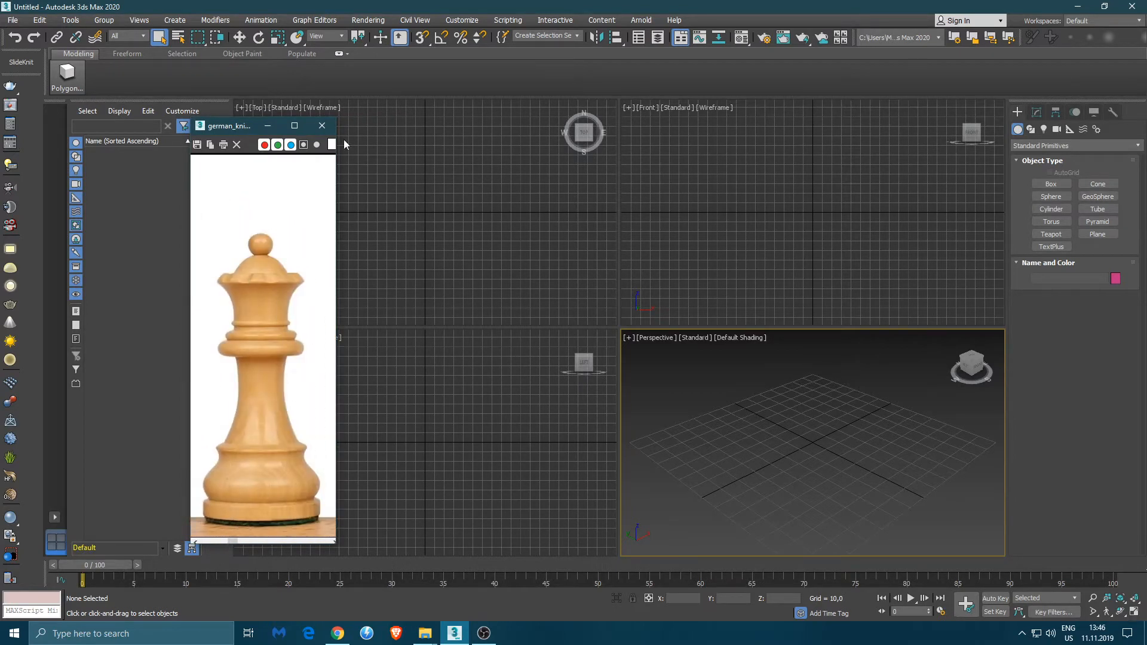
left_click_drag(252, 127, 143, 116)
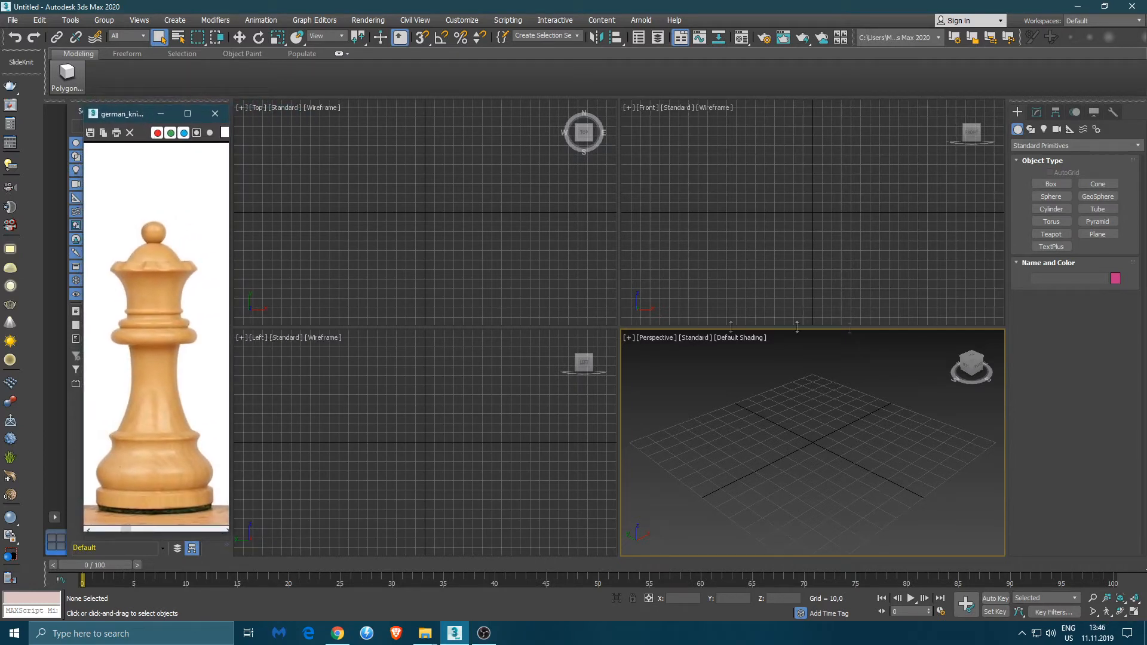
Create a cylinder near the grid centre in the Perspective view, about 41 in radius and 39 high.
left_click(1051, 209)
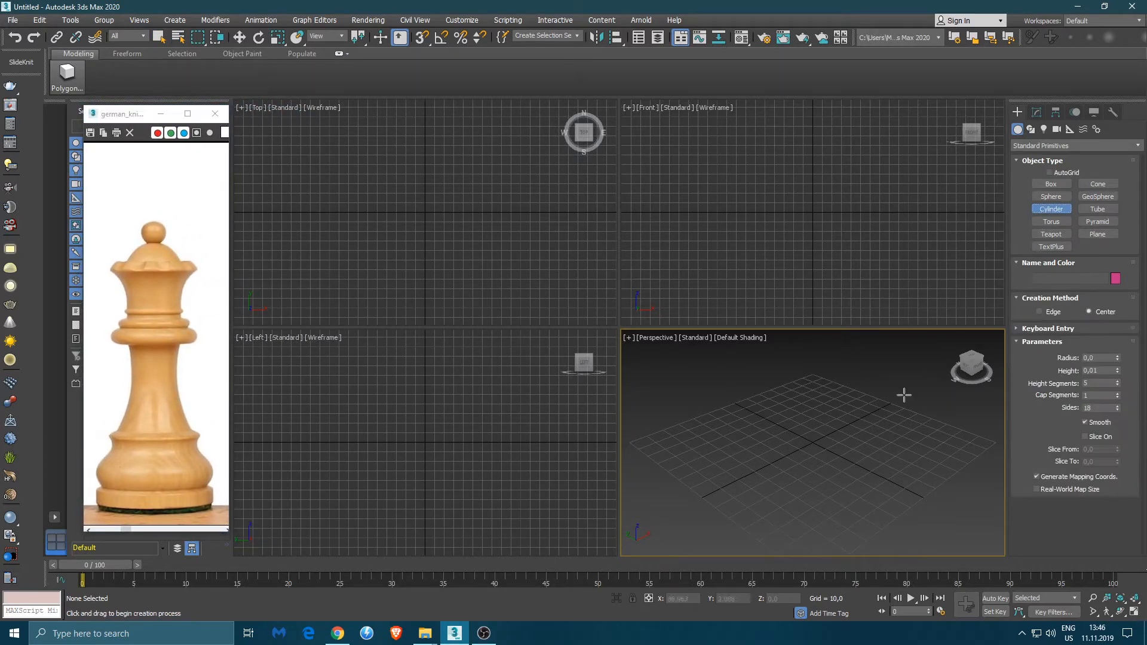
left_click_drag(796, 460, 875, 430)
left_click(826, 357)
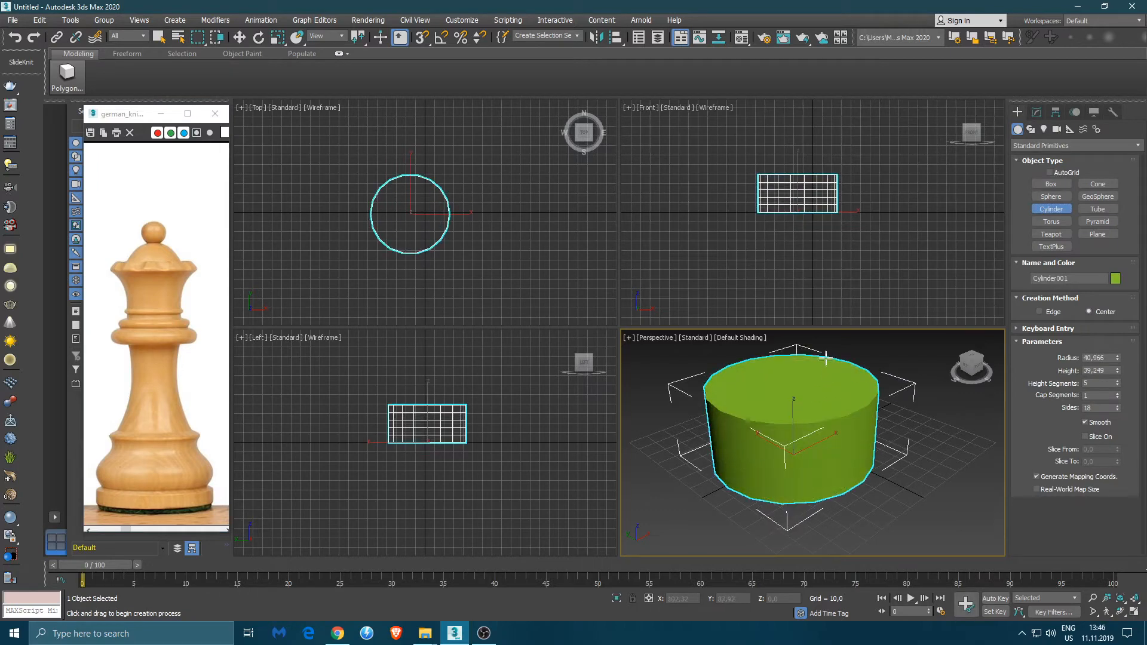
Check the queen's dimensions on the chess set chart in Chrome, and in 3ds Max set the cylinder's height to 41 and radius to 9.
left_click(337, 633)
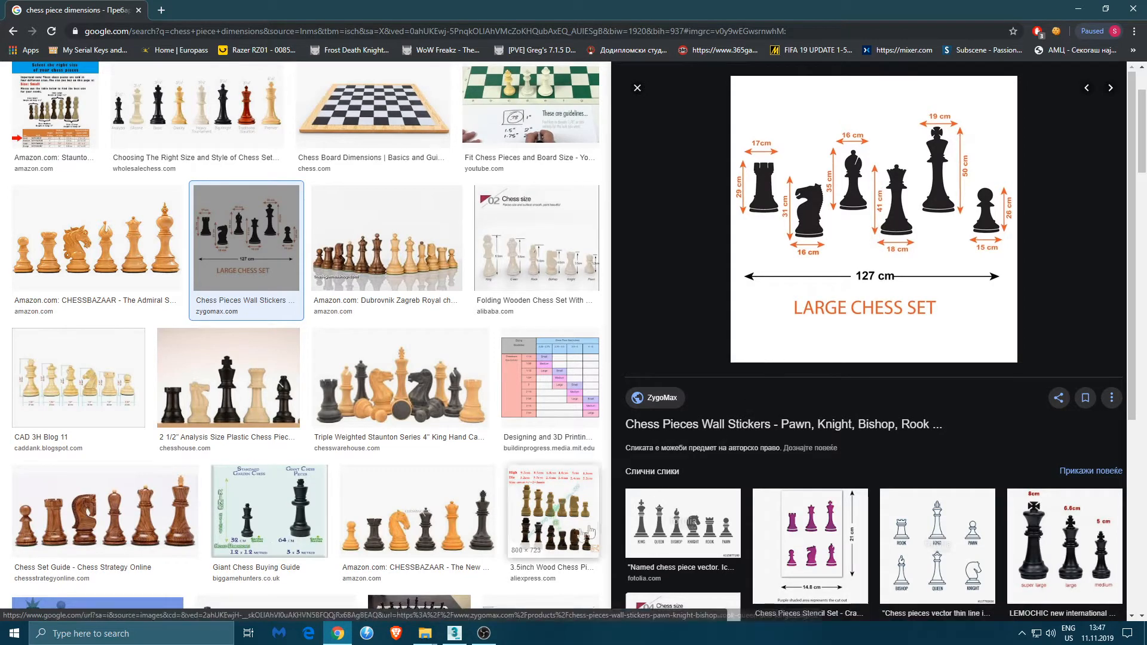
left_click(454, 633)
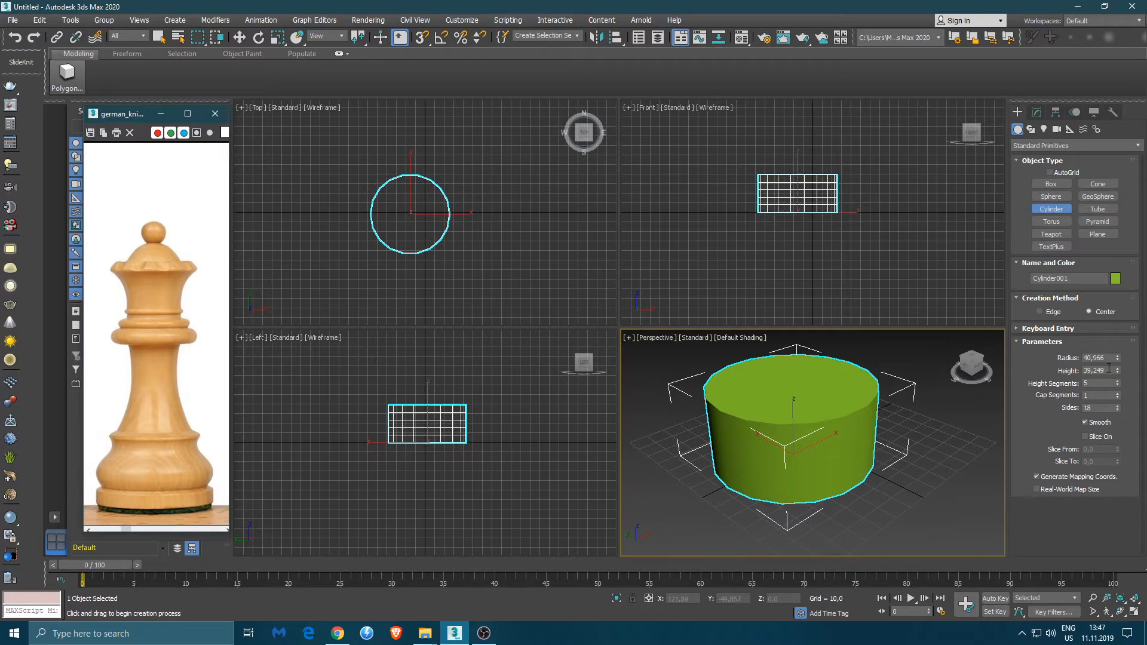
left_click_drag(1108, 368, 1044, 366)
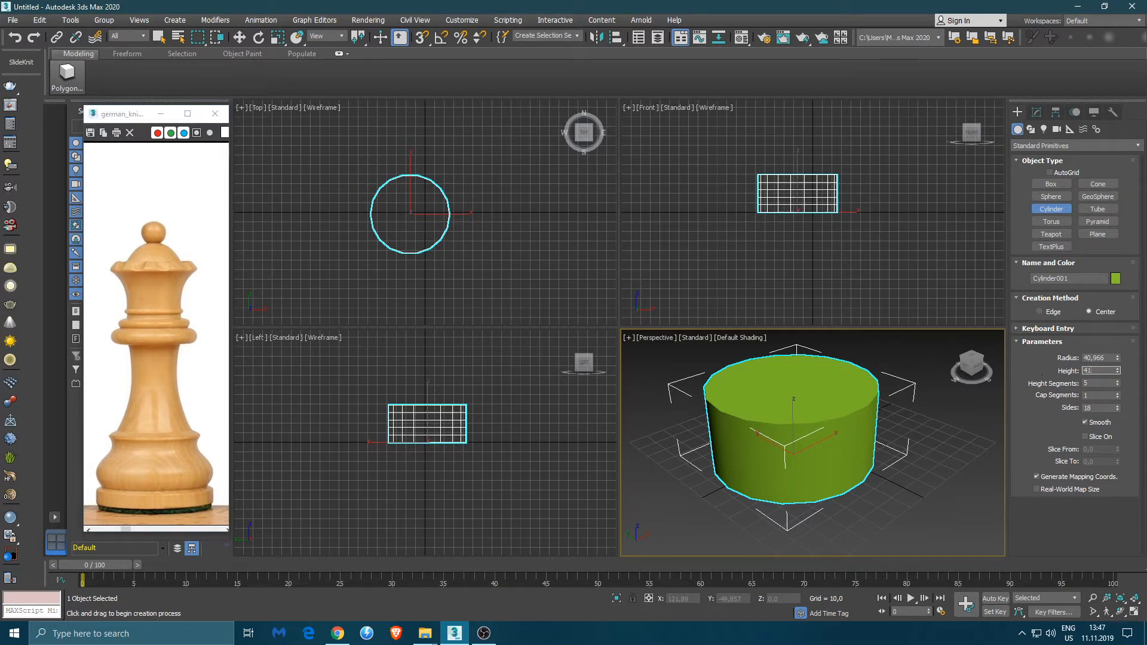
key("Return")
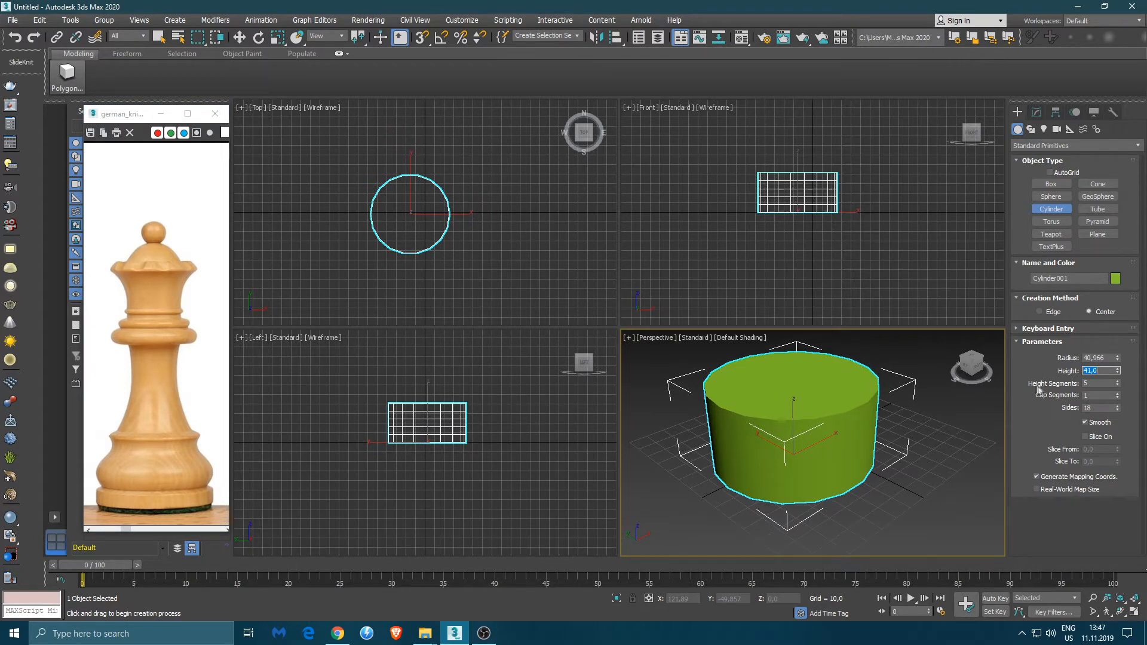
left_click_drag(1109, 357, 1045, 351)
type("40")
key("Return")
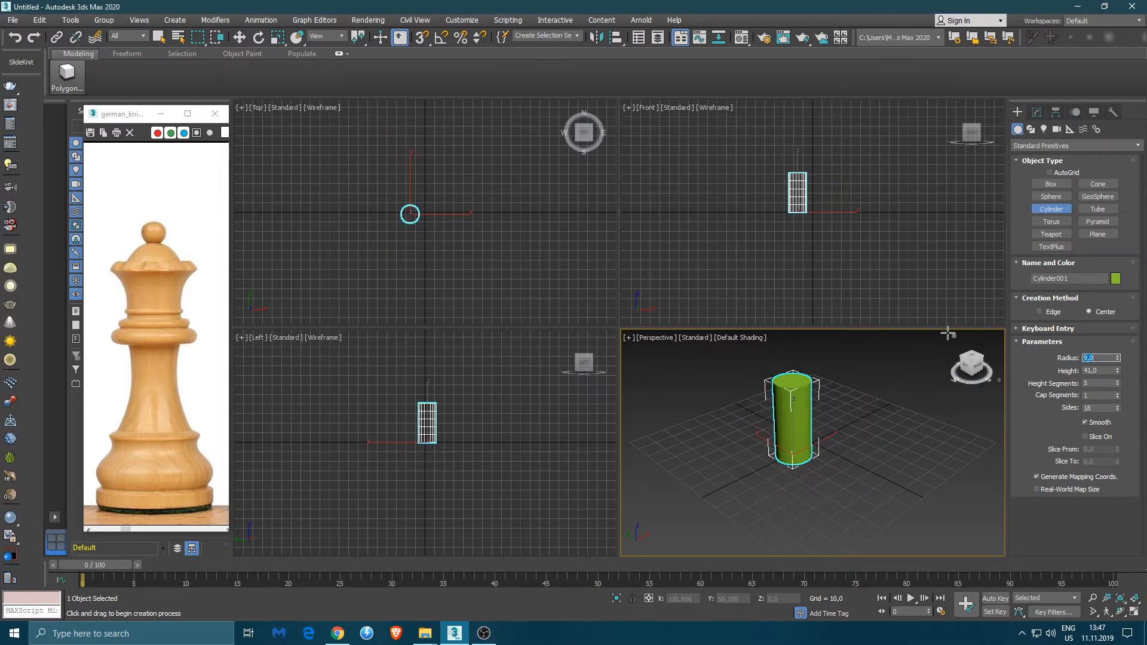
Set the cylinder to 10 height segments and 16 sides.
double_click(1091, 383)
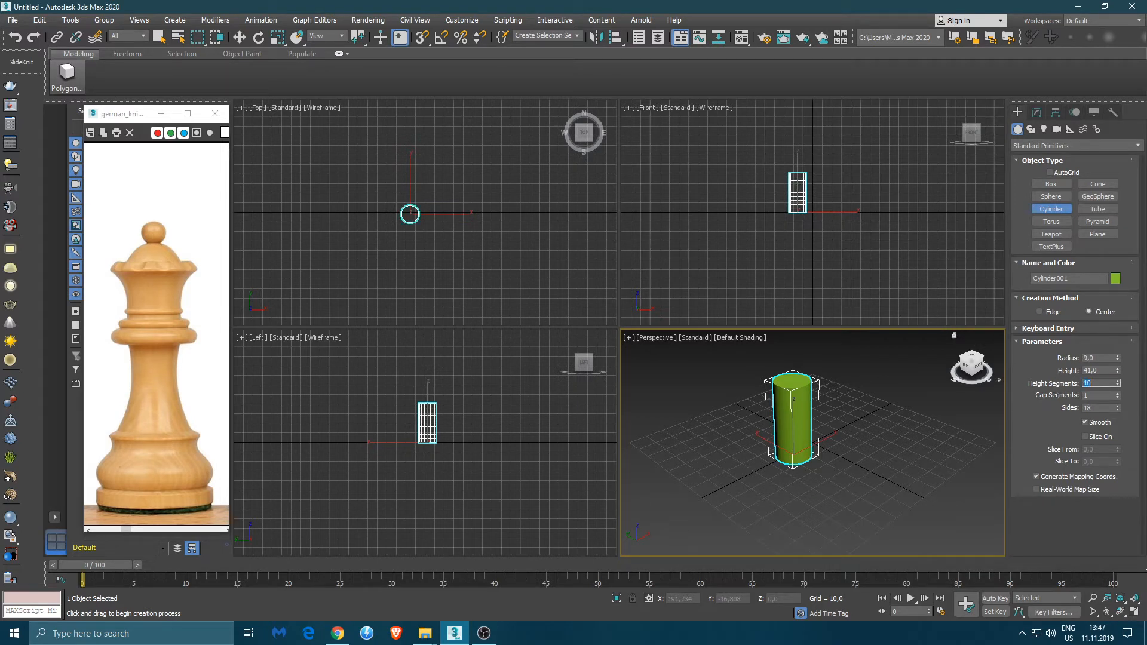
left_click(1117, 409)
left_click(1117, 410)
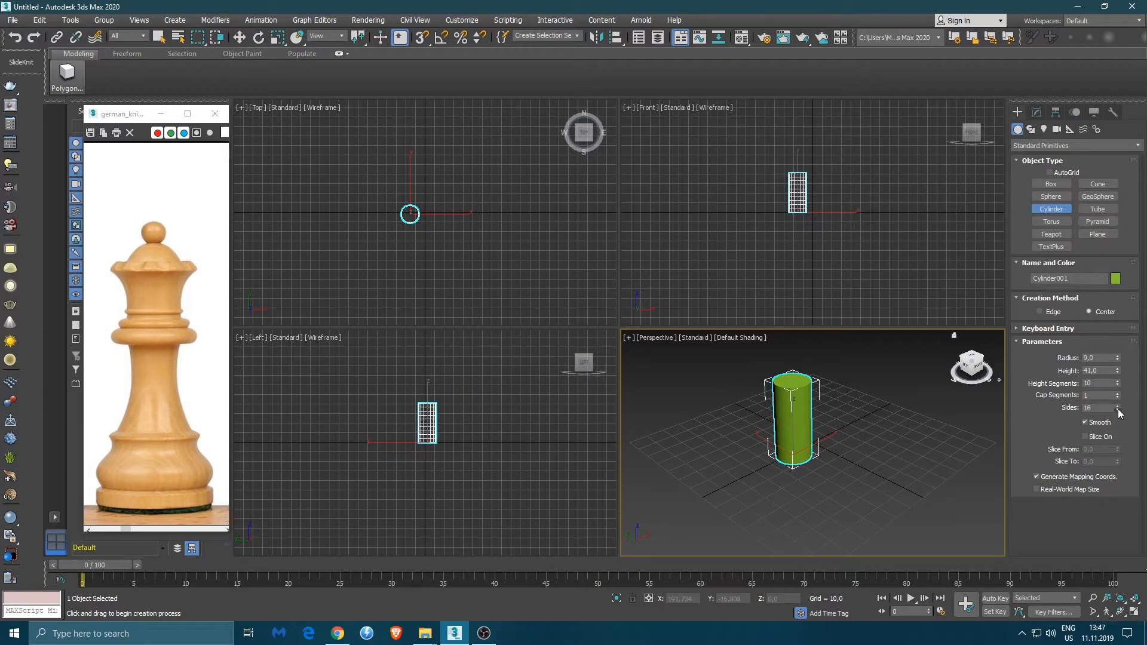
Finish creating the cylinder and move it to the origin by setting its X and Y positions to 0.
right_click(827, 496)
key("w")
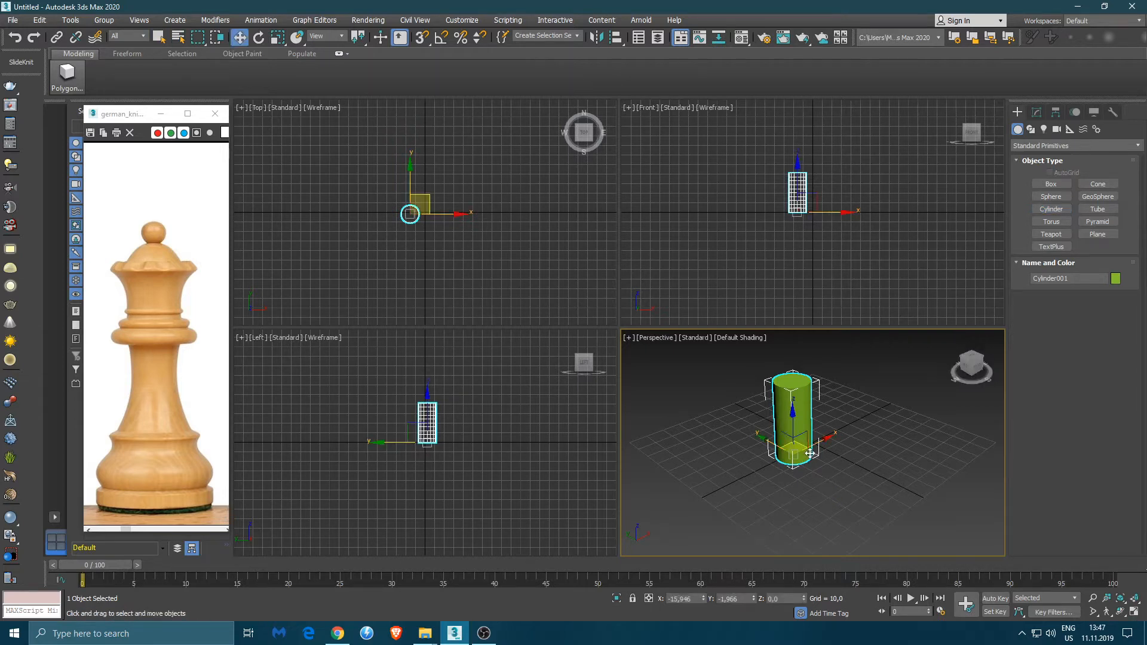
right_click(704, 600)
right_click(753, 600)
Try rotating the cylinder about its vertical axis with angle snap on, and reset its Z rotation to 0.
key("e")
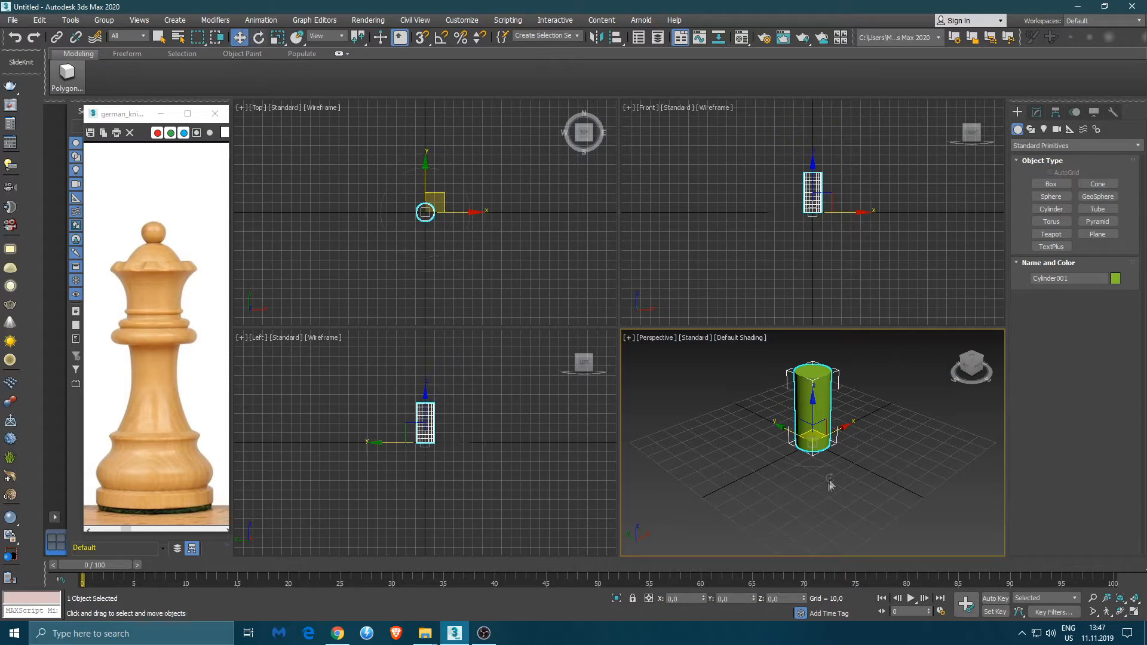
left_click_drag(835, 463, 738, 464)
key("a")
left_click_drag(815, 468, 765, 467)
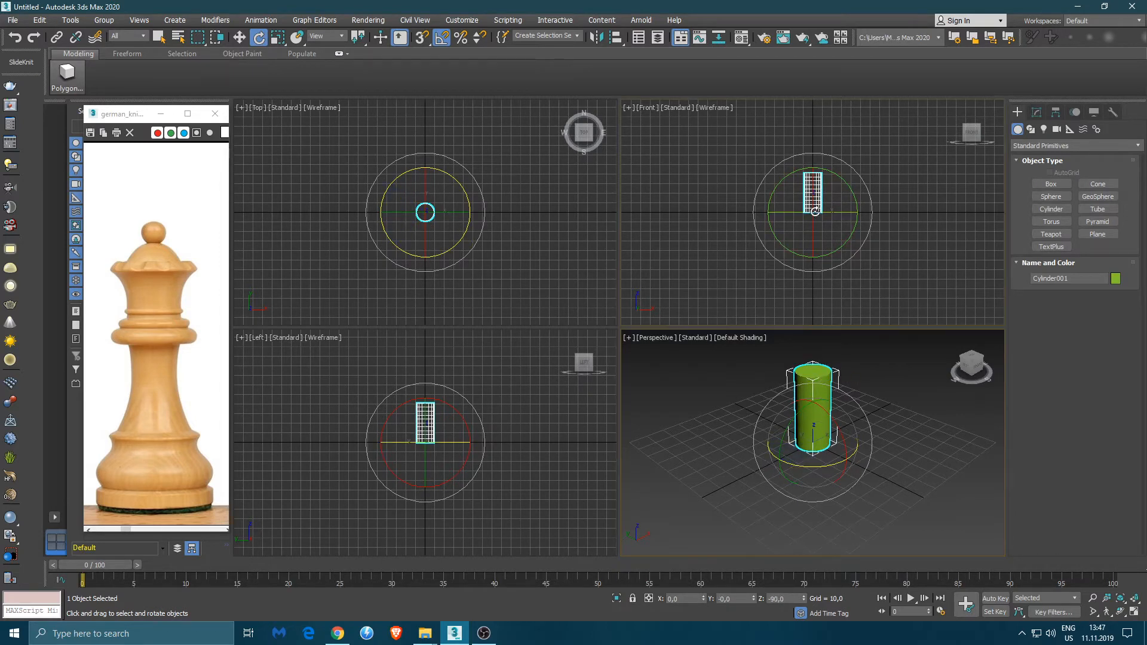
scroll(820, 194, "up", 5)
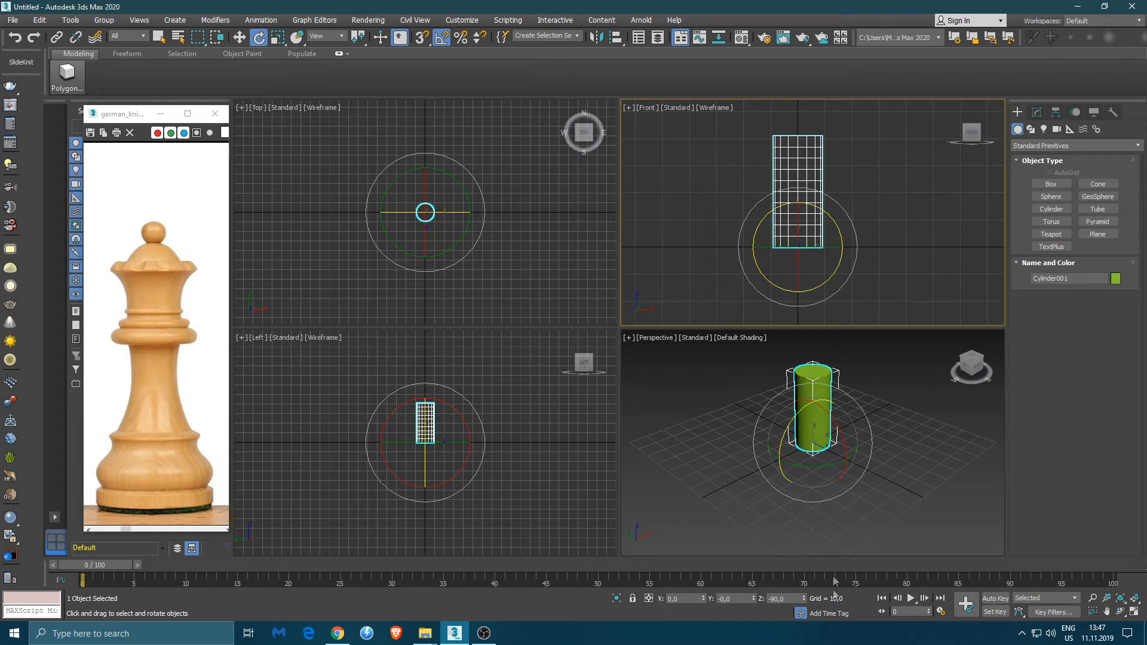
right_click(803, 597)
Convert the cylinder to an Editable Poly.
left_click(1037, 113)
right_click(1059, 213)
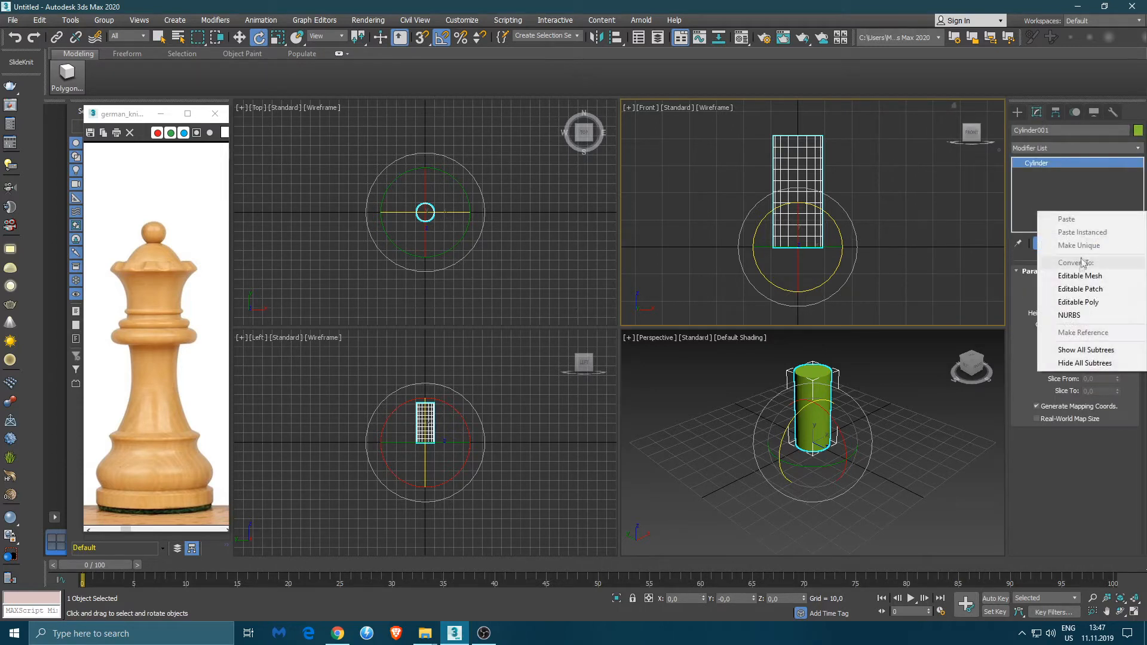
left_click(1078, 301)
Select the first horizontal edge loop above the cylinder's base in the Front view and lower it to about Z 2.2.
key("w")
scroll(801, 241, "up", 5)
key("2")
left_click(794, 231)
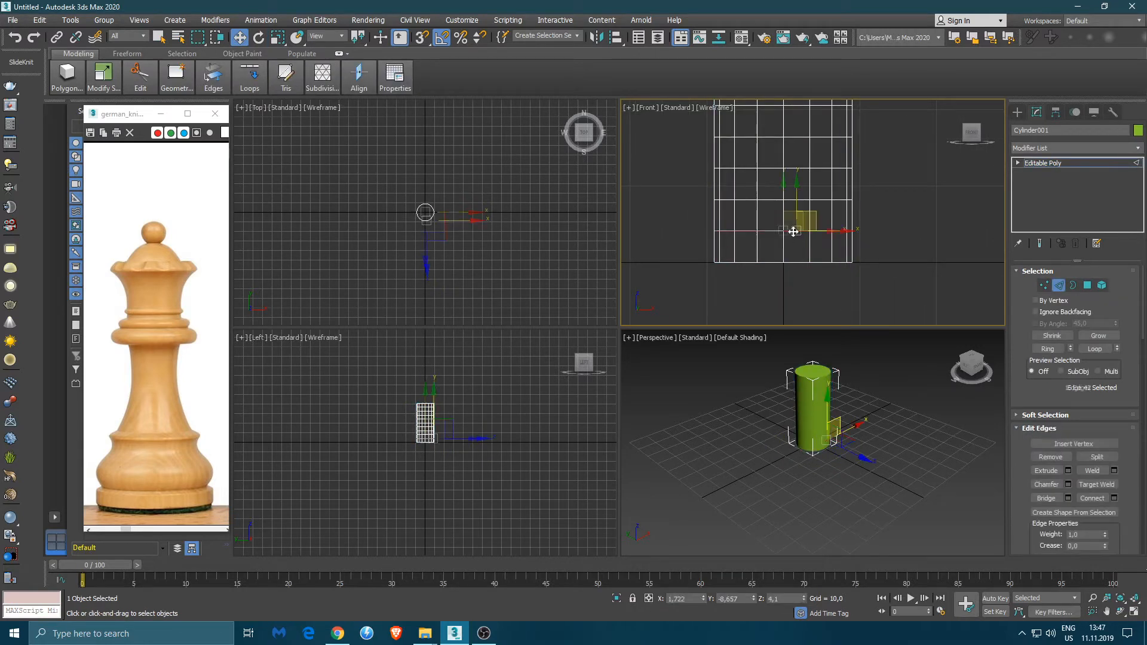
double_click(793, 232)
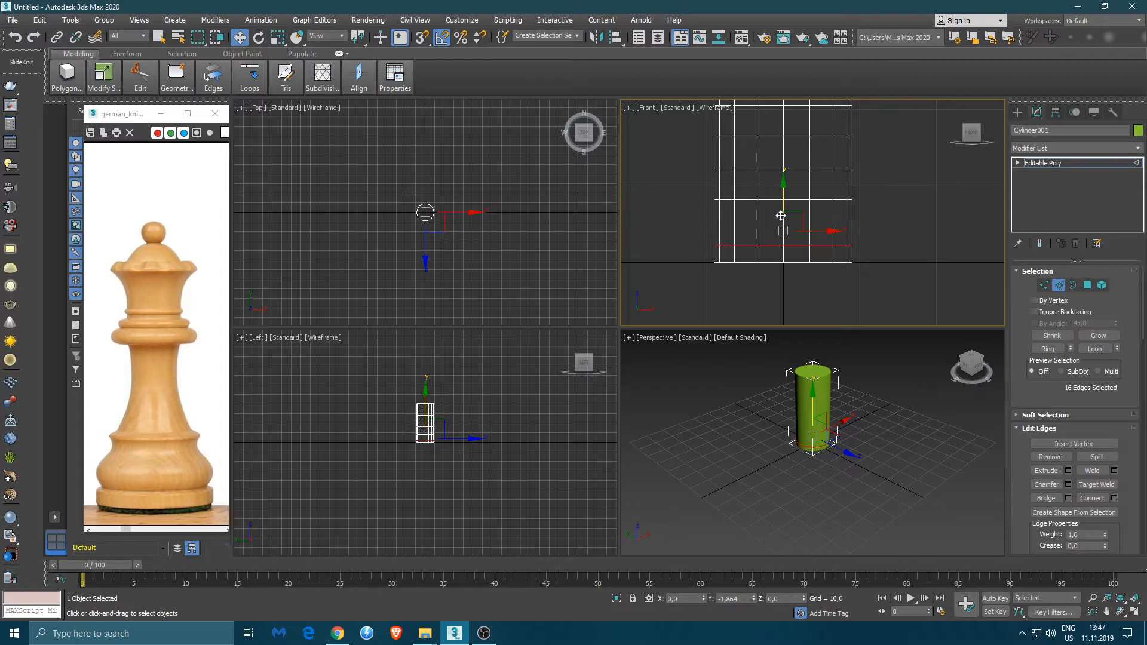
left_click_drag(781, 215, 787, 230)
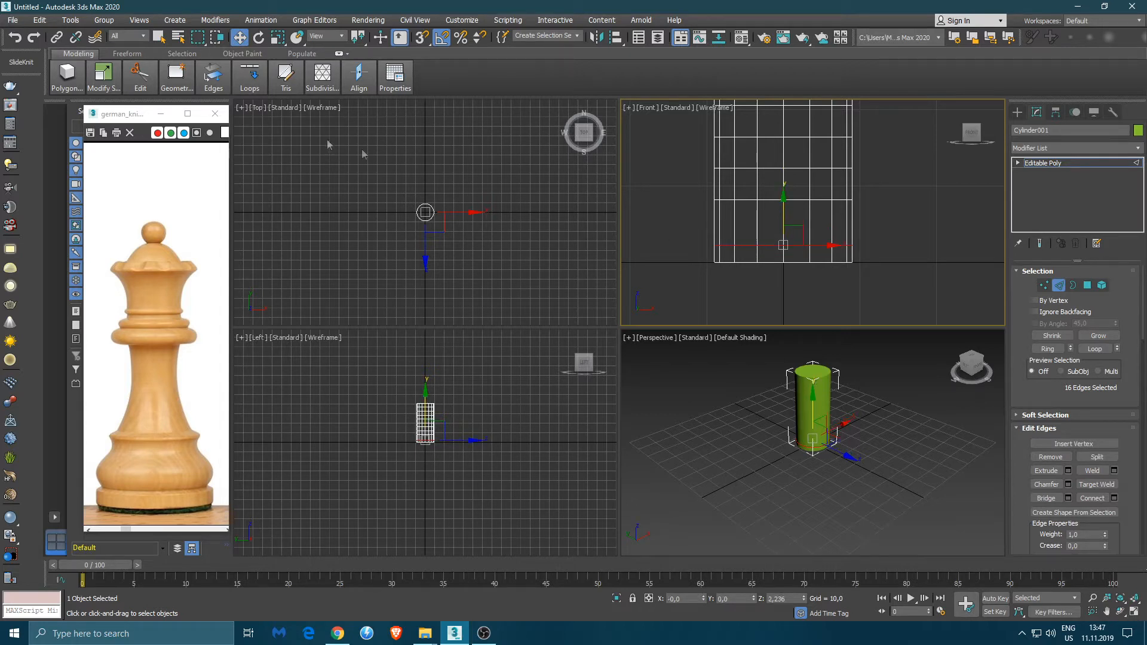
Add two edge loops with Swift Loop just above the lowered base loop.
mouse_move(143, 81)
left_click(238, 122)
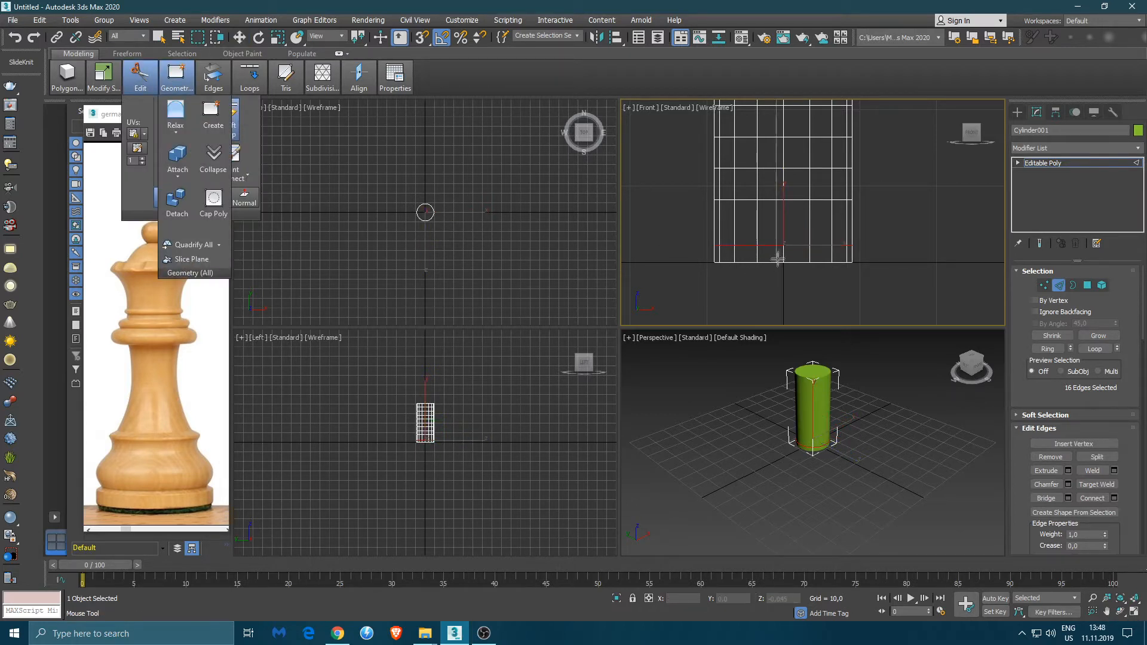
left_click(776, 237)
left_click(774, 228)
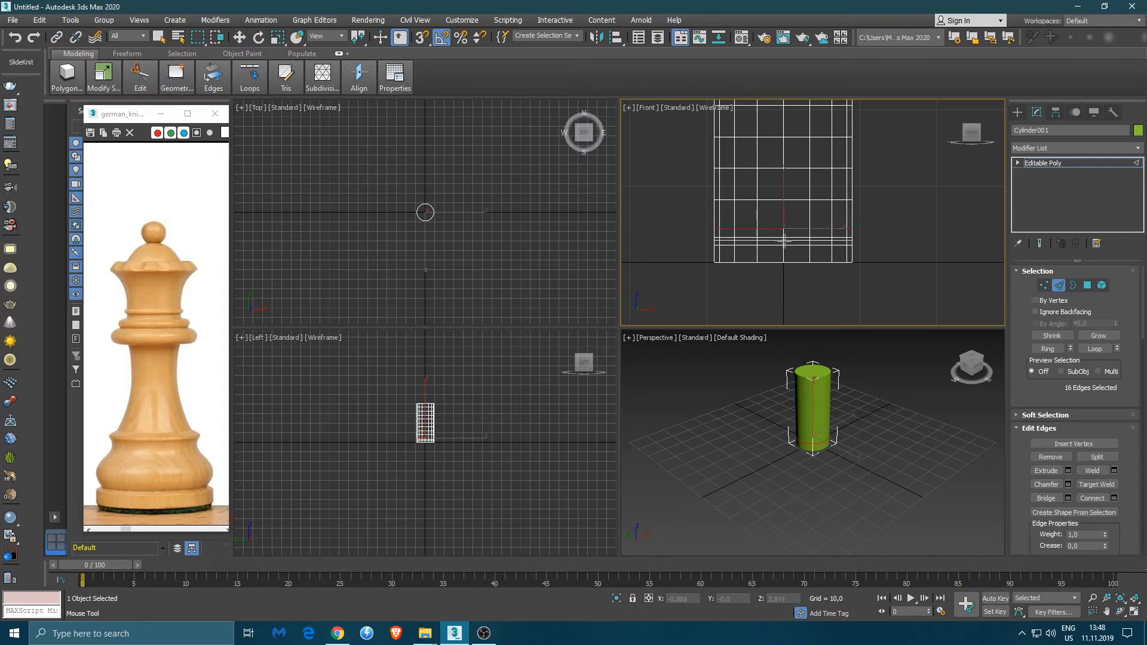
scroll(789, 237, "up", 3)
middle_click_drag(789, 236, 812, 221)
scroll(885, 242, "down", 2)
Scale the lower of the two added edge loops inward to form a groove above the base.
key("w")
double_click(794, 225)
key("r")
left_click_drag(816, 218, 816, 227)
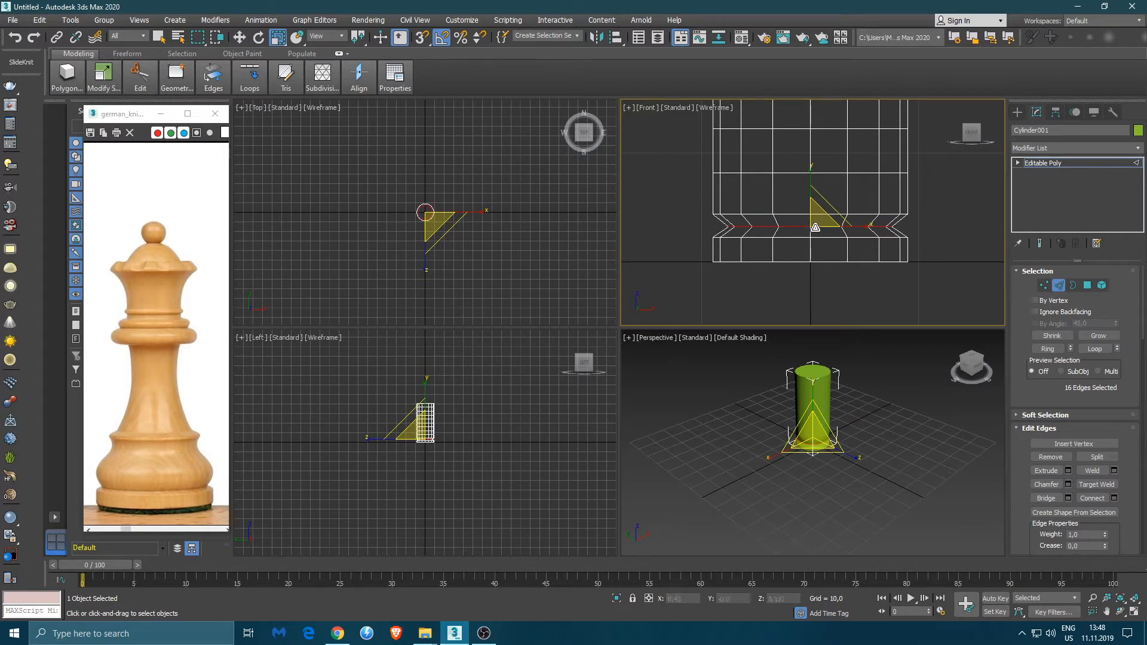
Lower the groove loop and the two loops above it, scaling those two slightly inward and placing the highest at about Z 5.4.
key("w")
mouse_move(813, 203)
left_mouse_down()
mouse_move(810, 190)
mouse_move(820, 215)
left_mouse_up()
key("r")
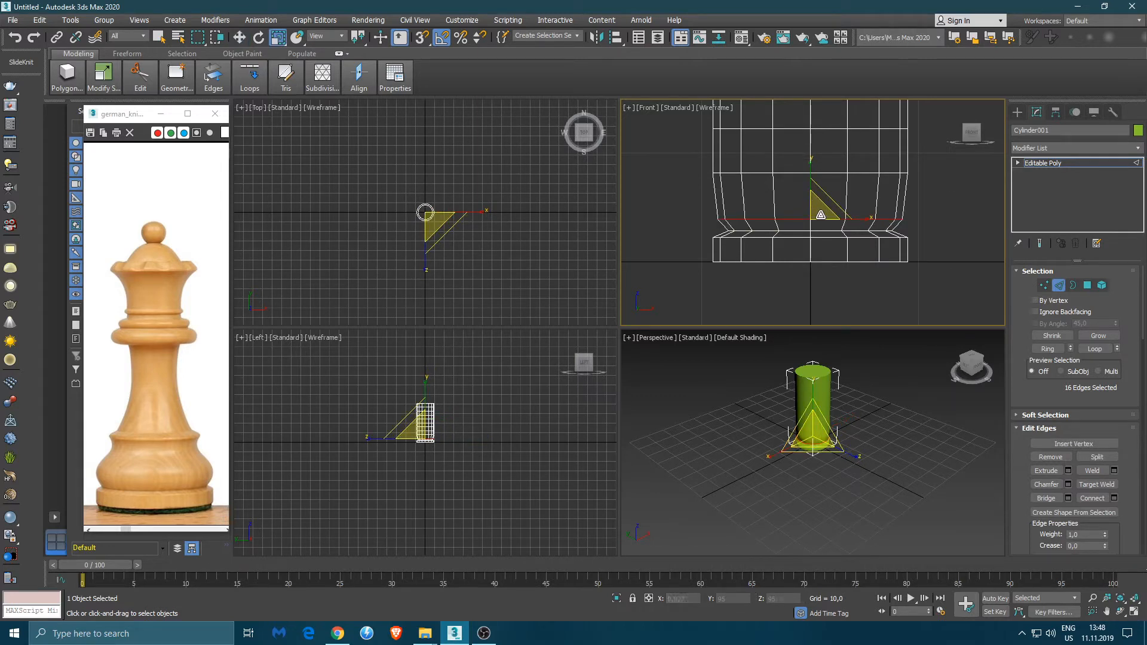
double_click(780, 173)
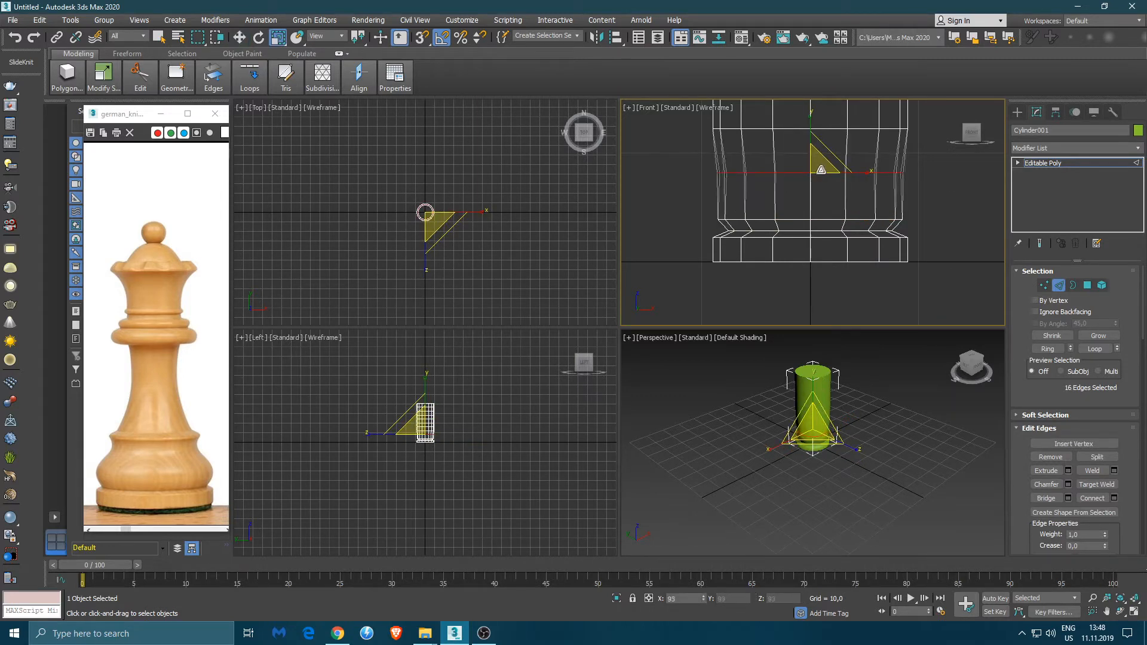
key("w")
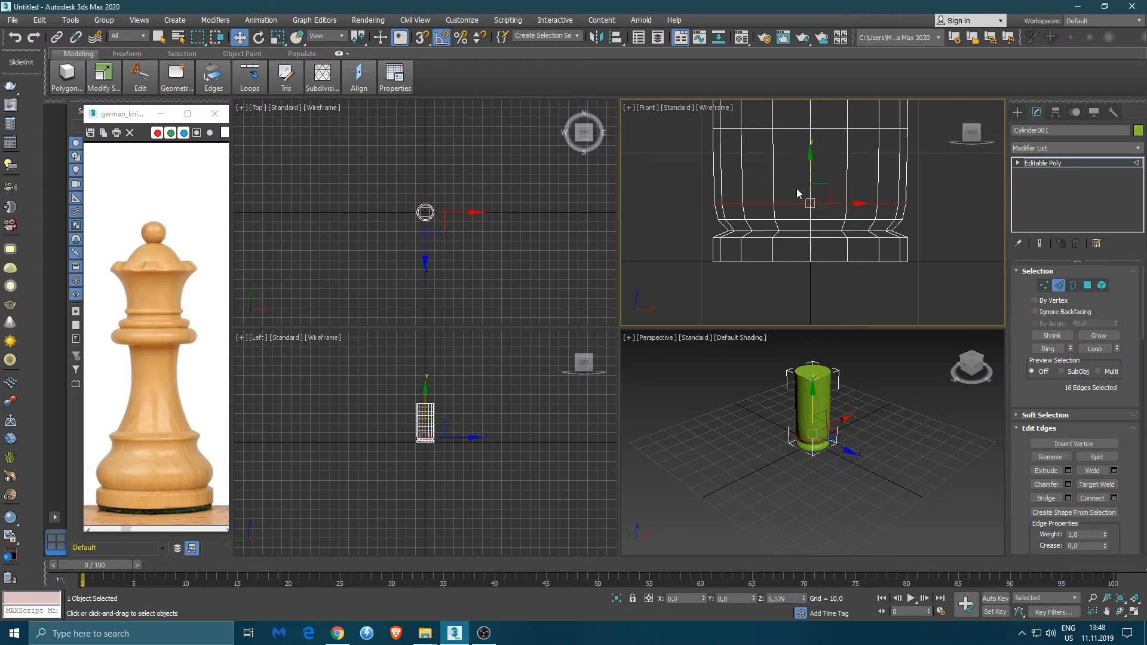
Add three more edge loops with Swift Loop between the rounded base section and the next horizontal loop above it.
middle_click_drag(796, 188, 792, 227)
mouse_move(140, 75)
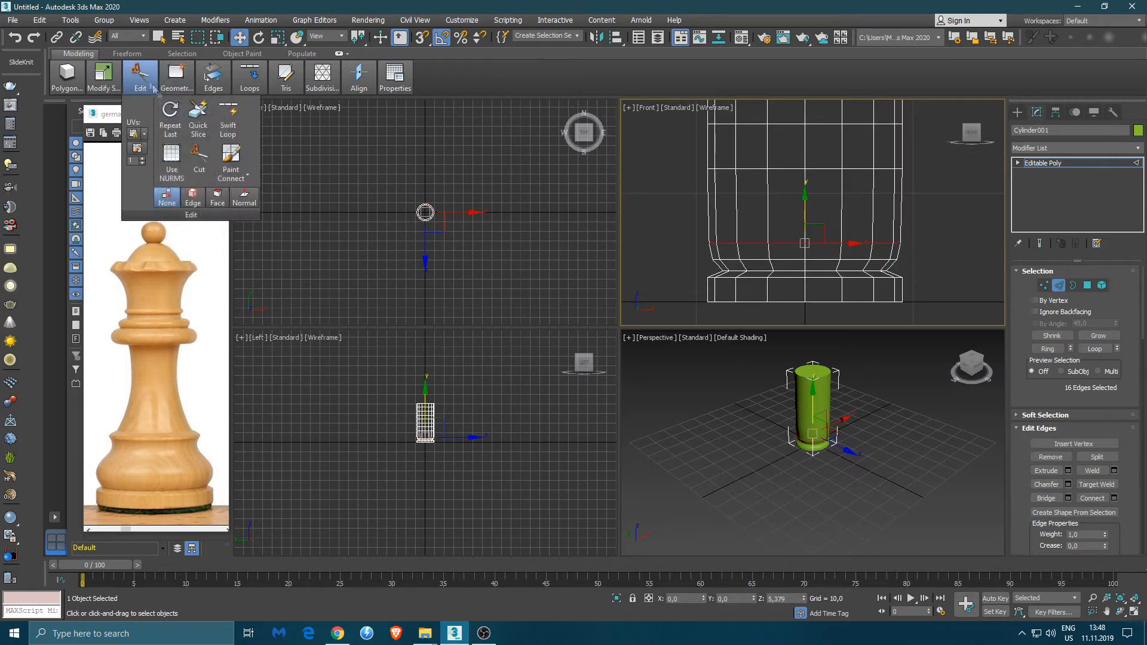
left_click(229, 120)
left_click(796, 209)
left_click(796, 191)
right_click(823, 221)
Adjust the scale of the lowest new loop slightly and scale the middle new loop inward to form a second groove.
double_click(781, 230)
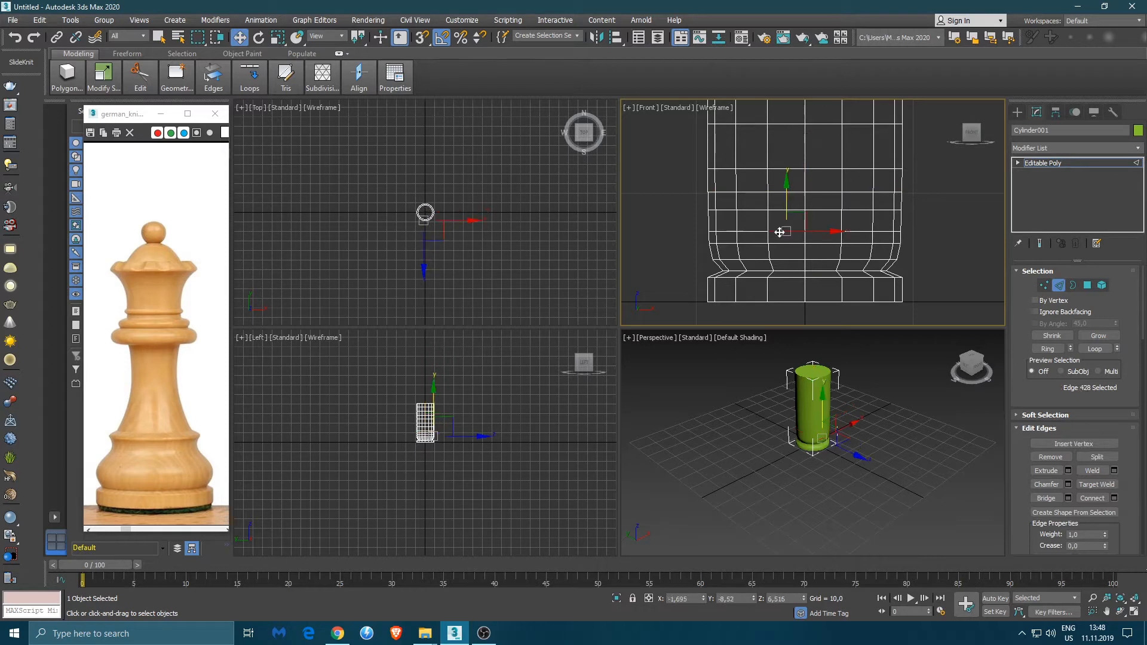
key("r")
left_click_drag(806, 215, 810, 214)
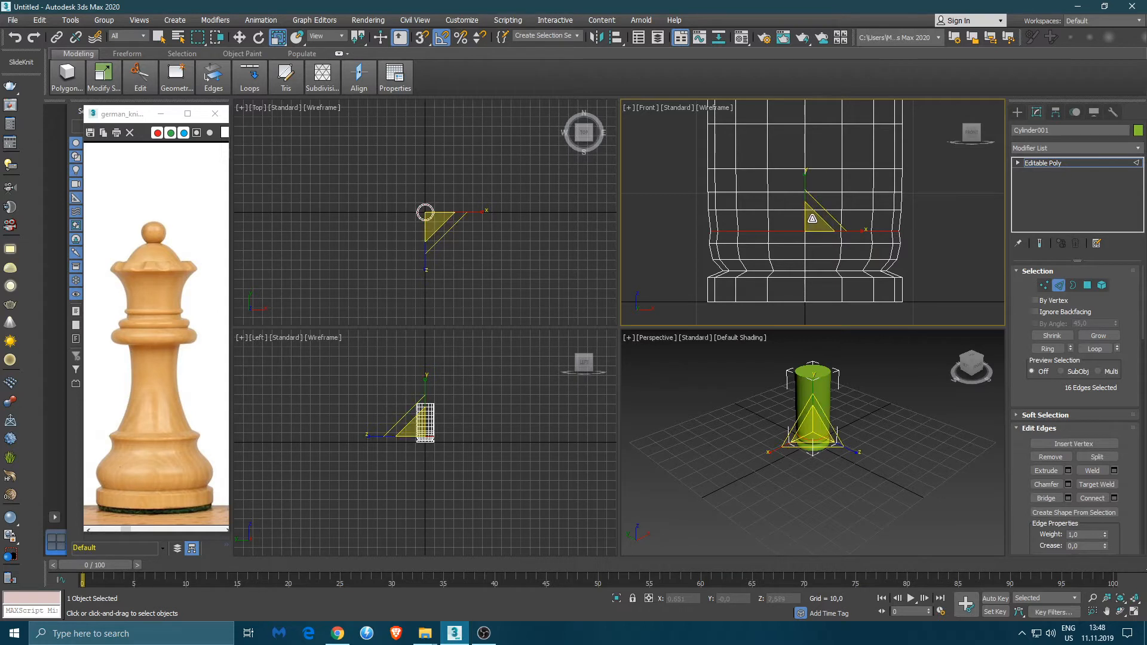
double_click(794, 211)
left_click_drag(808, 200, 810, 211)
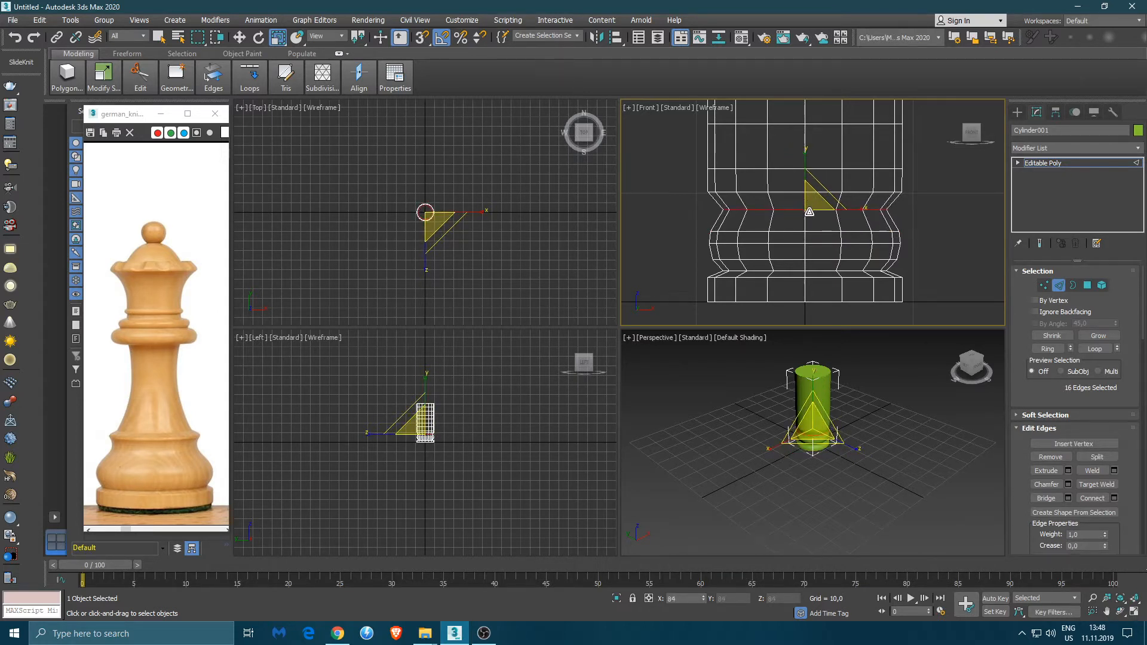
Deepen the second groove by scaling its edge loop further inward.
middle_click_drag(753, 209, 747, 302)
scroll(753, 239, "down", 4)
scroll(747, 241, "up", 2)
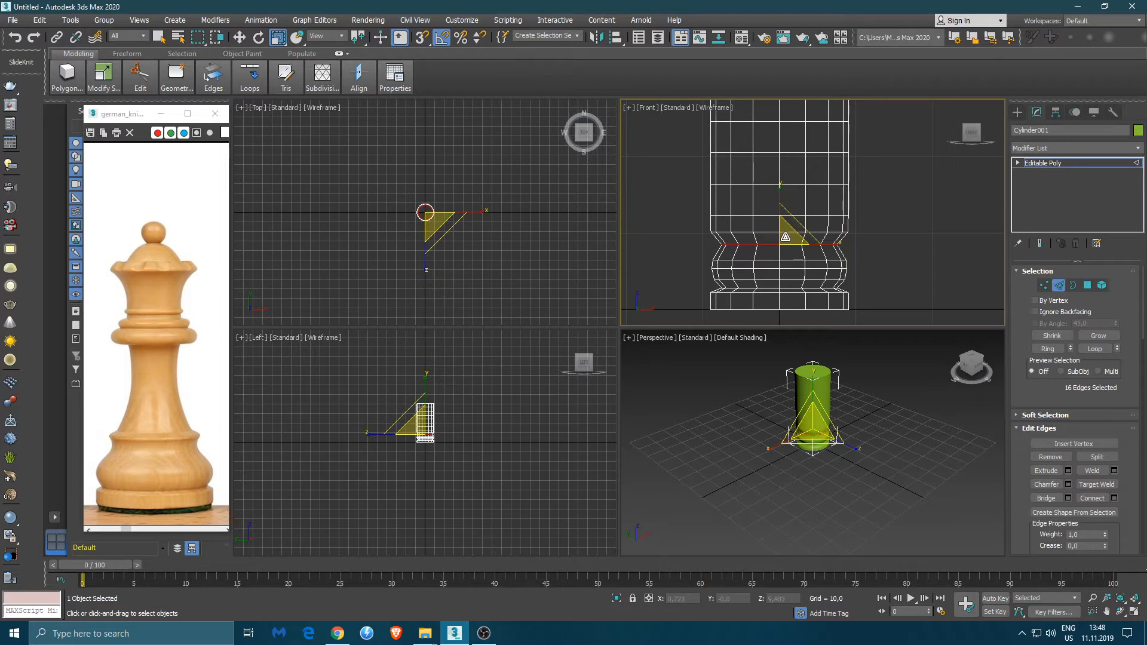
left_click_drag(785, 237, 784, 240)
scroll(746, 256, "up", 2)
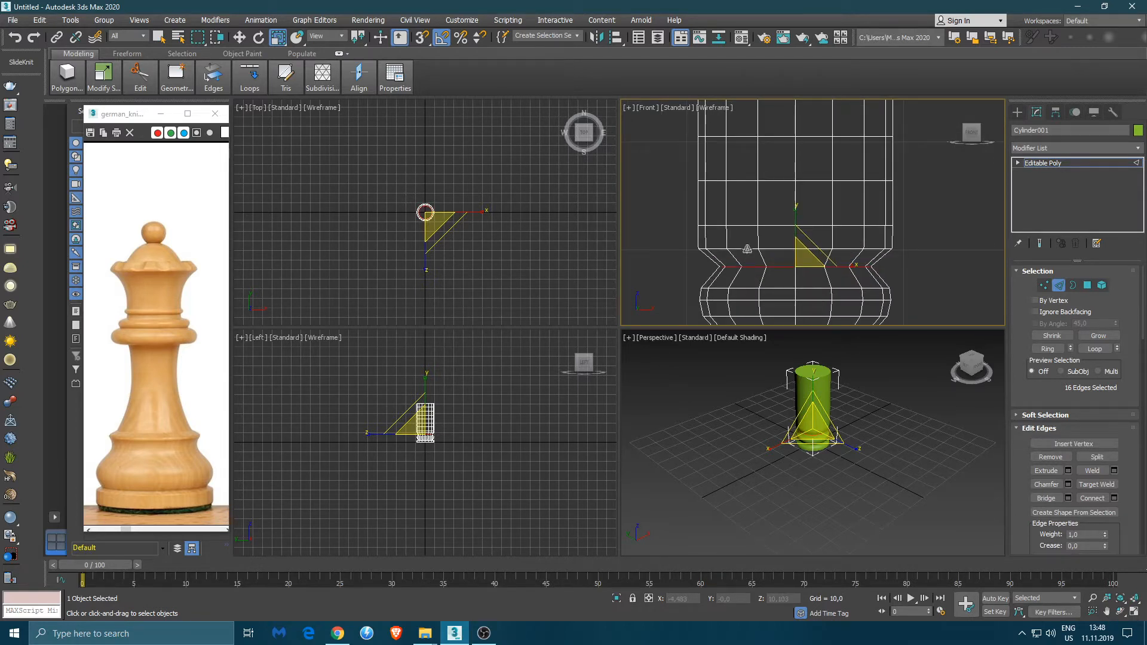
Scale the loop just above the second groove slightly inward, then narrow the next loop up and lower it to about Z 10.3.
key("w")
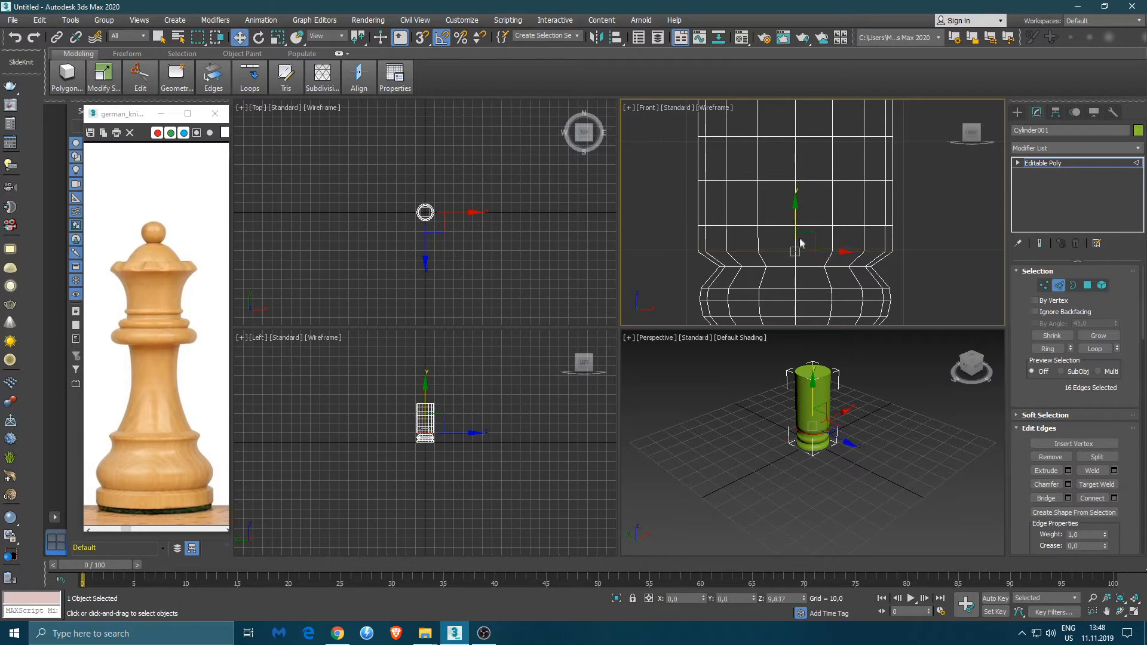
key("r")
mouse_move(803, 245)
left_mouse_down()
mouse_move(796, 214)
mouse_move(796, 226)
left_mouse_up()
double_click(776, 225)
key("w")
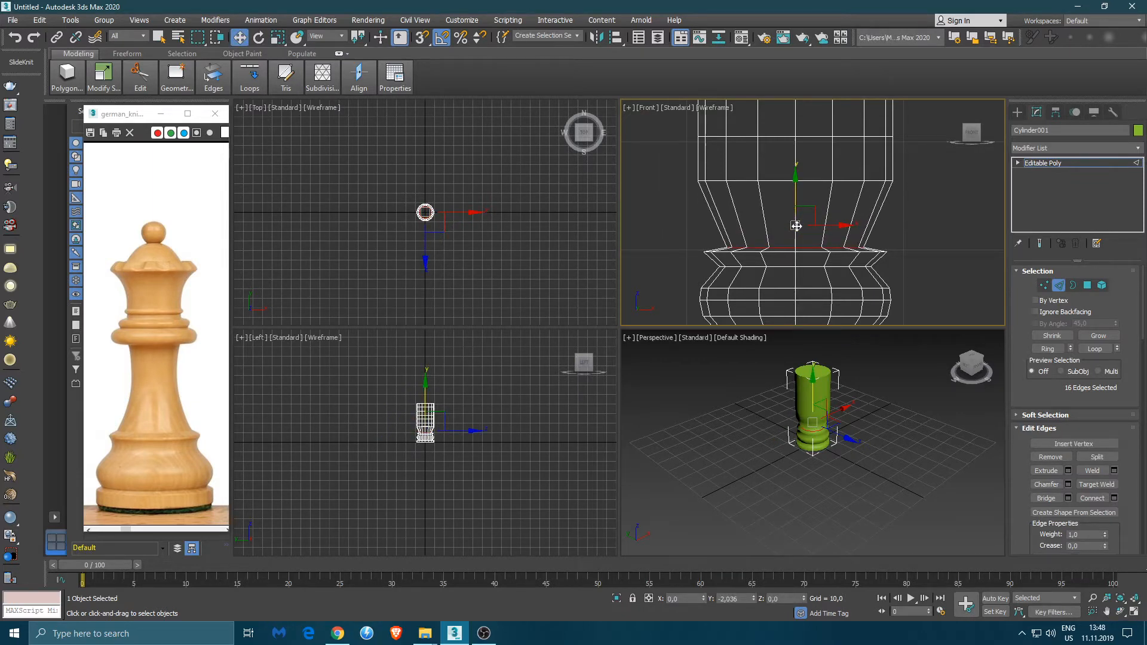
left_click_drag(796, 226, 793, 226)
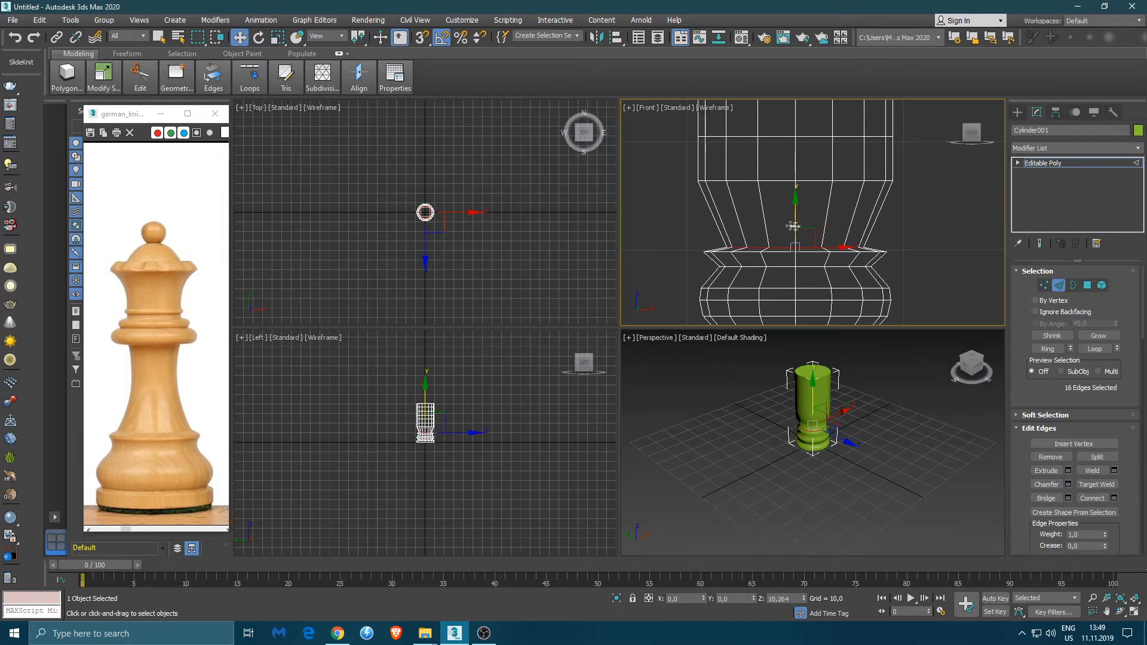
Scale the next two loops inward to form the tapering stem, raising the upper one to just beneath the wide upper section.
double_click(778, 181)
key("r")
left_click_drag(803, 173, 800, 217)
middle_click_drag(801, 217, 790, 284)
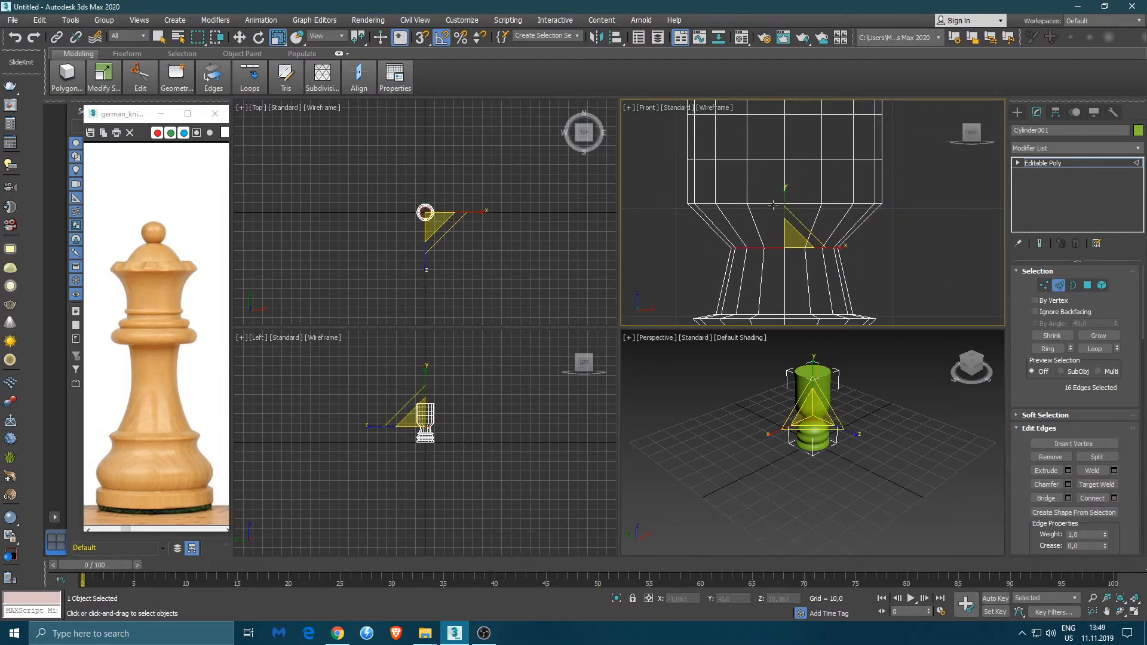
double_click(773, 203)
left_click_drag(786, 194, 784, 224)
mouse_move(785, 176)
left_mouse_down()
mouse_move(793, 166)
mouse_move(791, 176)
left_mouse_up()
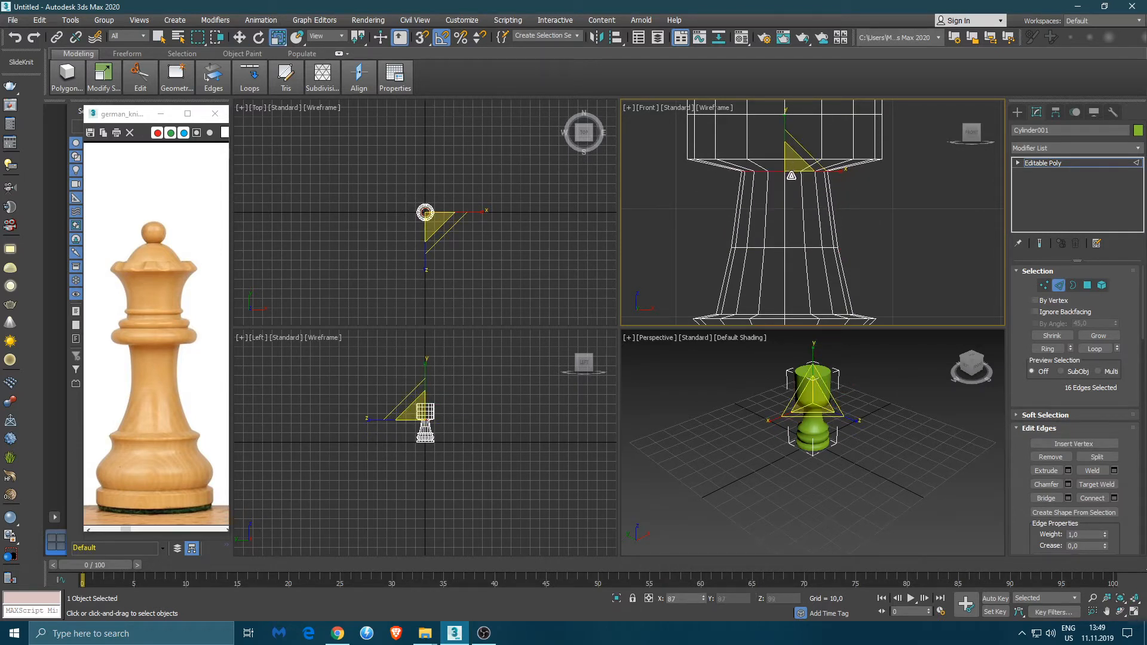
double_click(787, 245)
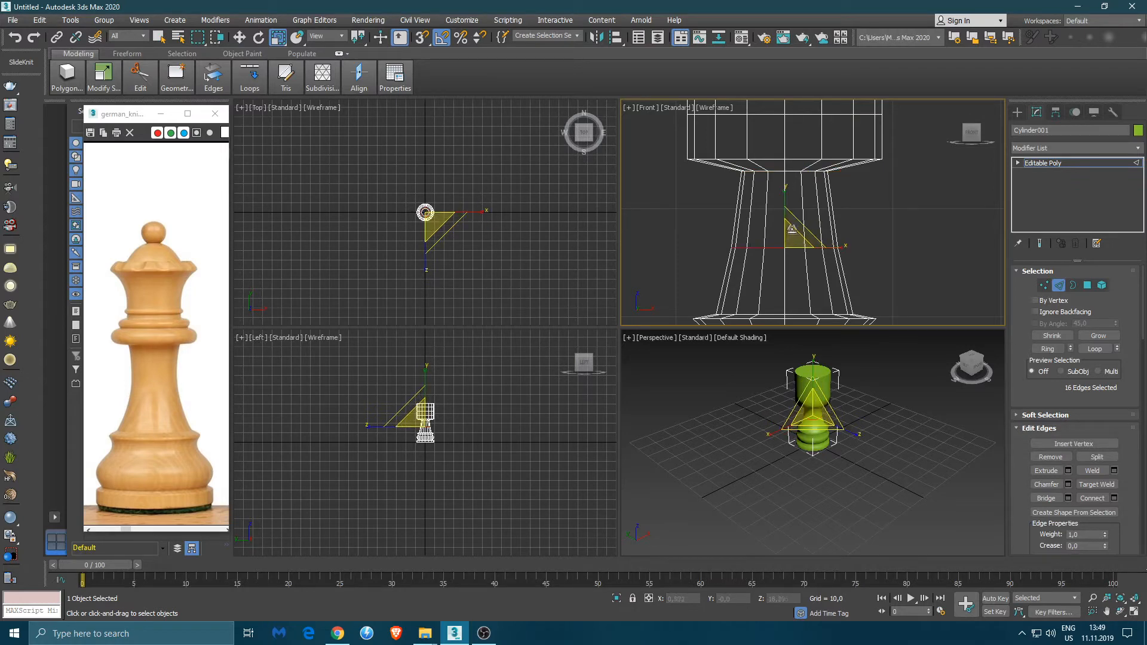
Lower the bottom loop of the wide upper section to about Z 23.5, level with the top of the stem.
scroll(788, 241, "down", 5)
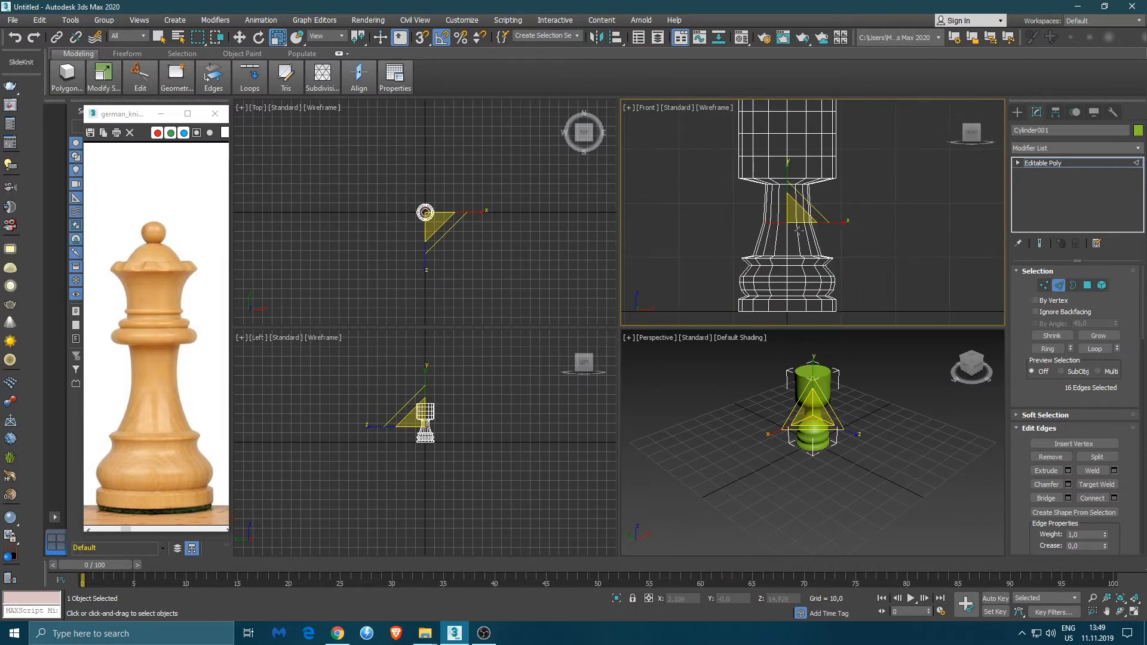
scroll(778, 192, "up", 6)
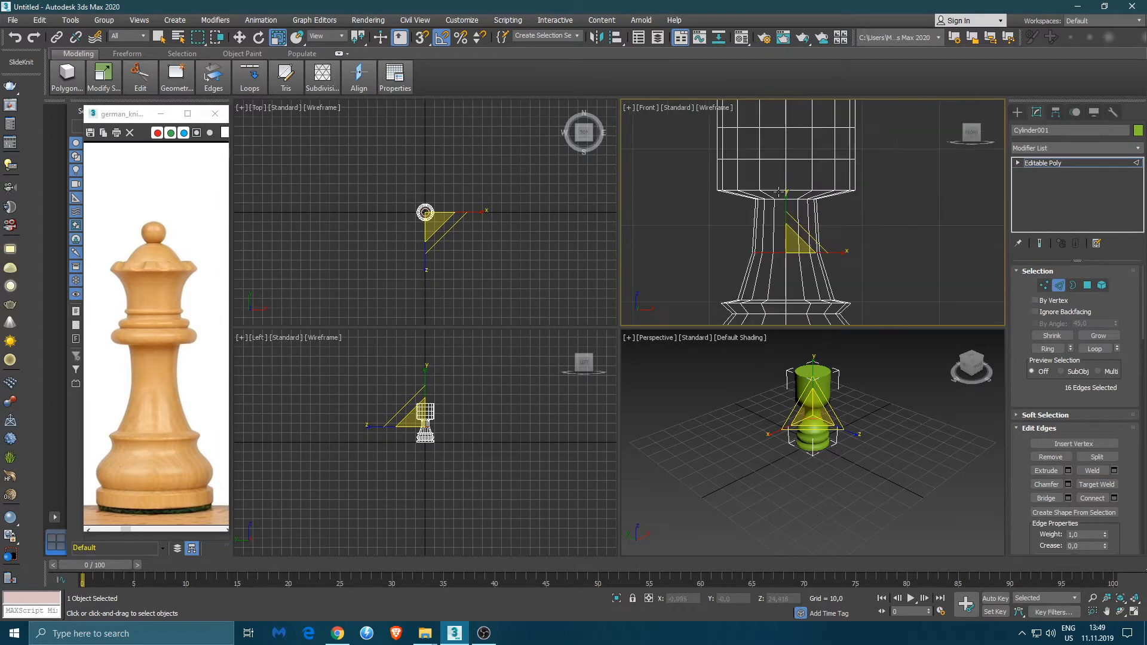
scroll(778, 191, "up", 2)
middle_click_drag(794, 200, 793, 229)
scroll(792, 228, "down", 4)
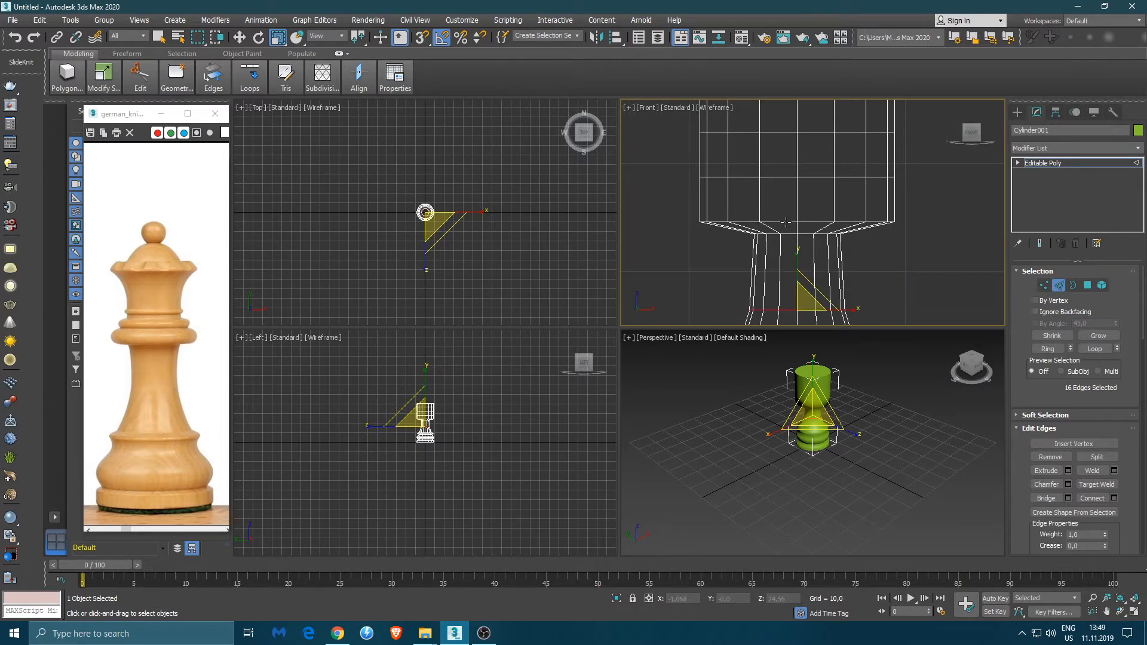
double_click(785, 222)
key("w")
left_click_drag(798, 192, 795, 214)
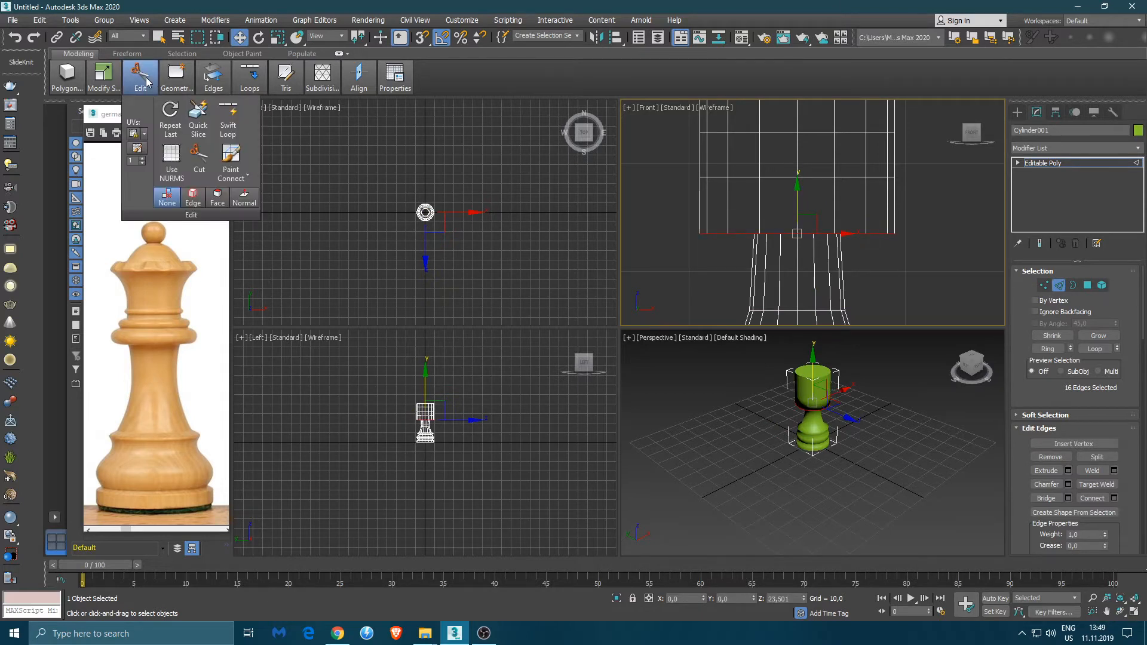
Add three edge loops with Swift Loop just above the bottom edge of the wide upper section, the highest at about Z 26.6.
mouse_move(143, 76)
left_click(221, 116)
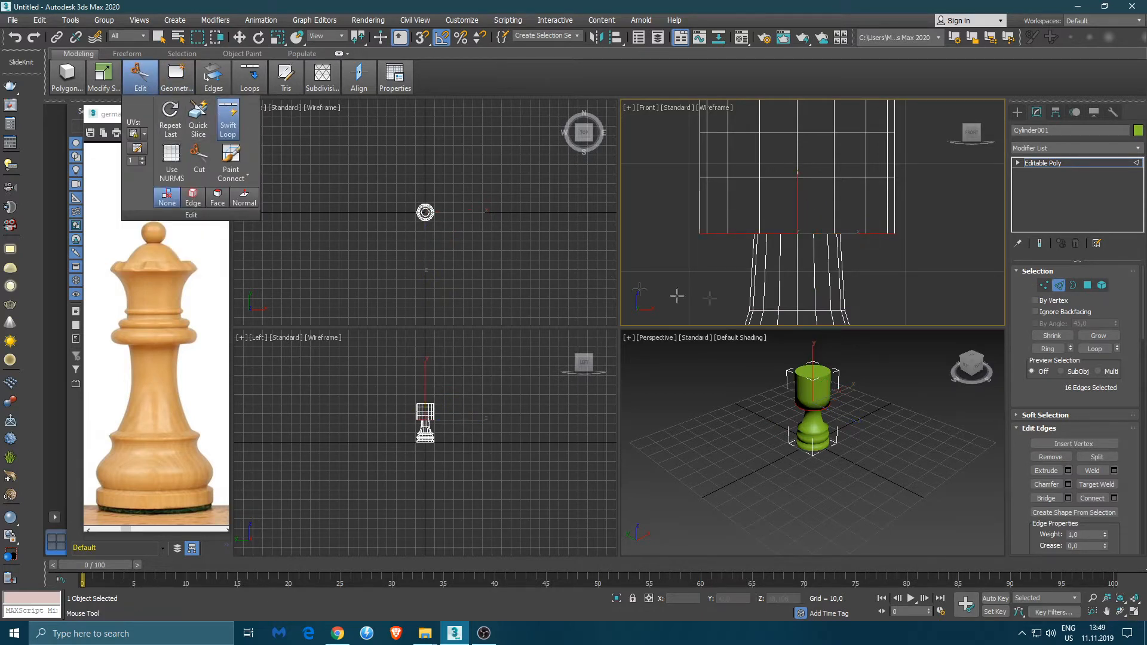
left_click(762, 213)
left_click(763, 209)
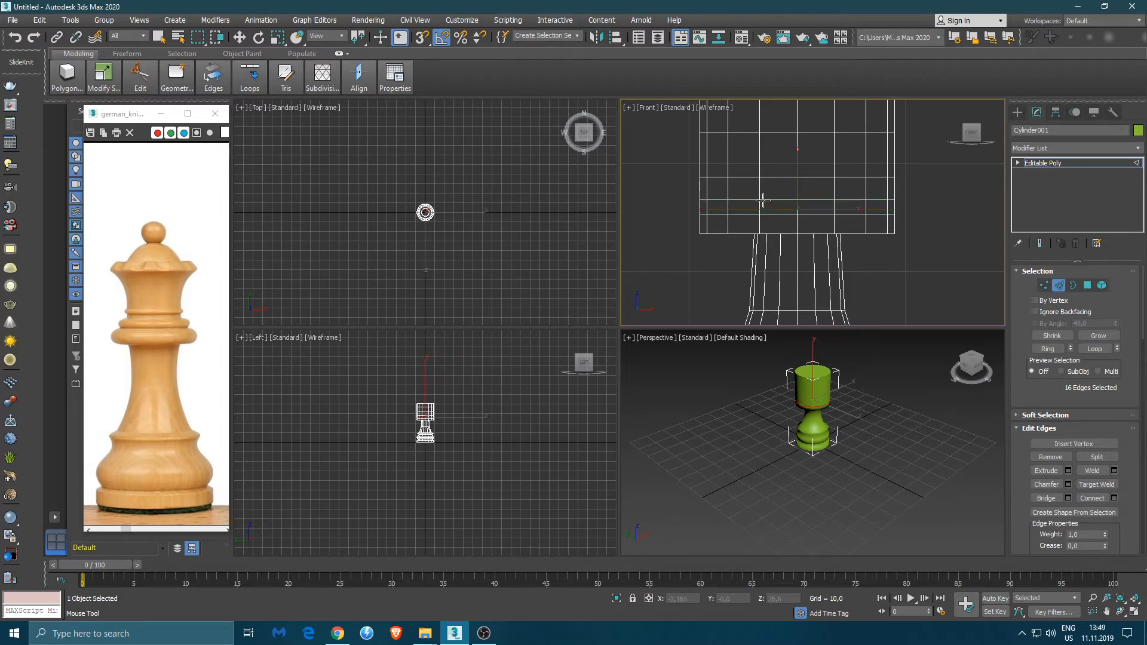
key("6")
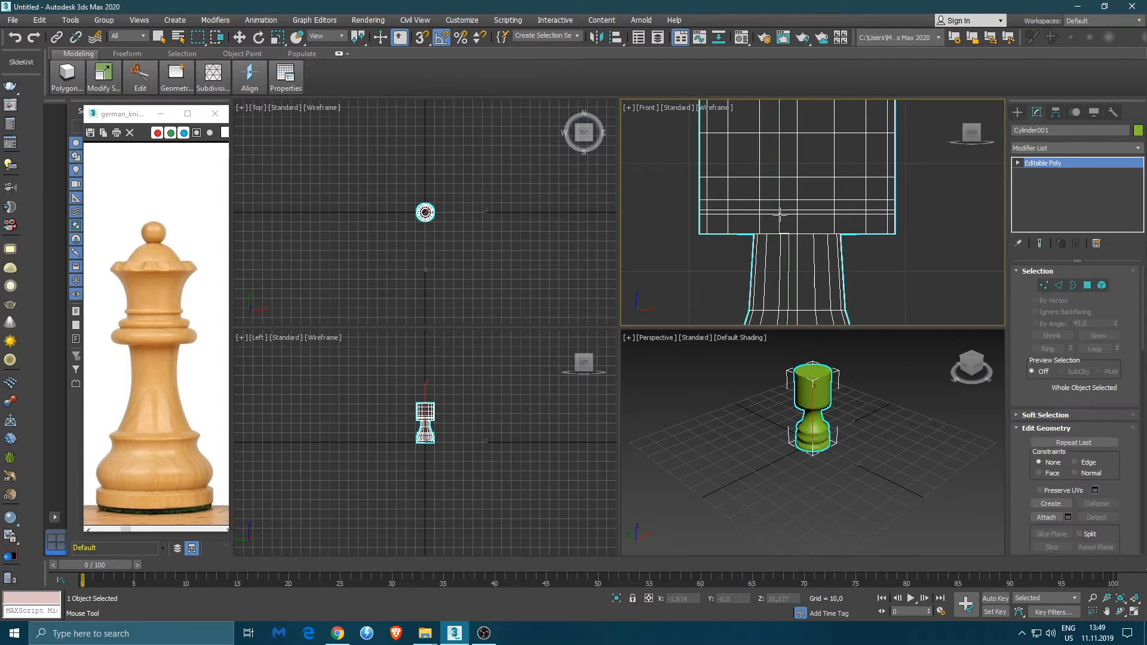
key("2")
key("w")
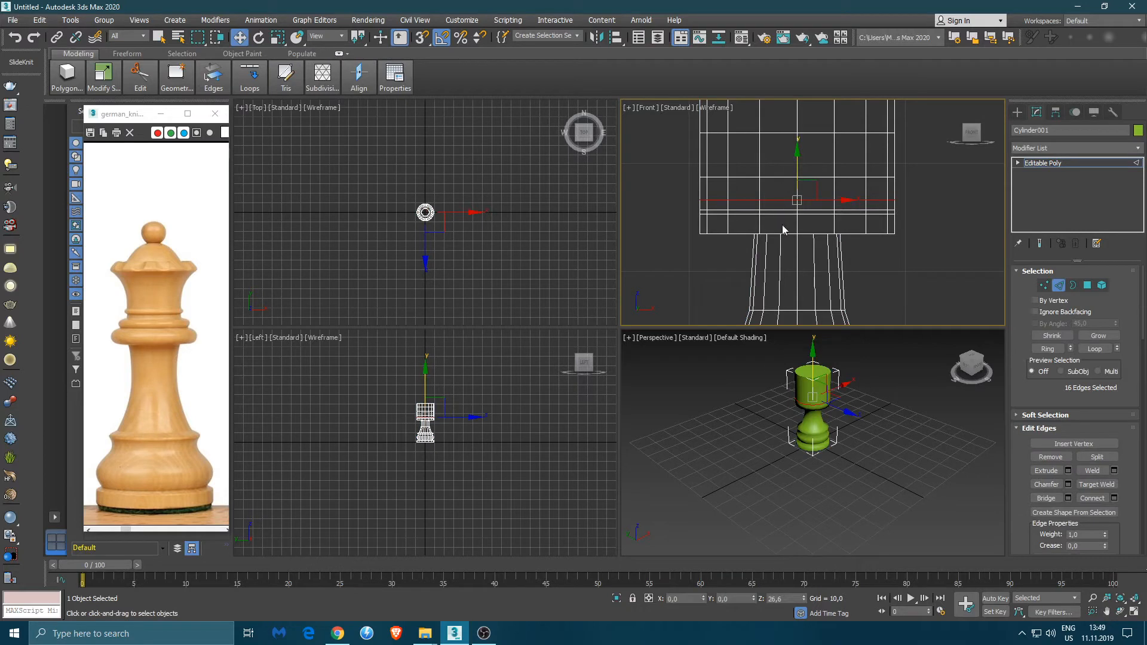
Select the four lowest loops of the upper section and scale them inward together to about 76% to form a collar.
scroll(783, 230, "up", 5)
left_click_drag(651, 143, 651, 238)
left_click(670, 183, "ctrl")
left_click(673, 172, "ctrl")
left_click(679, 144, "ctrl")
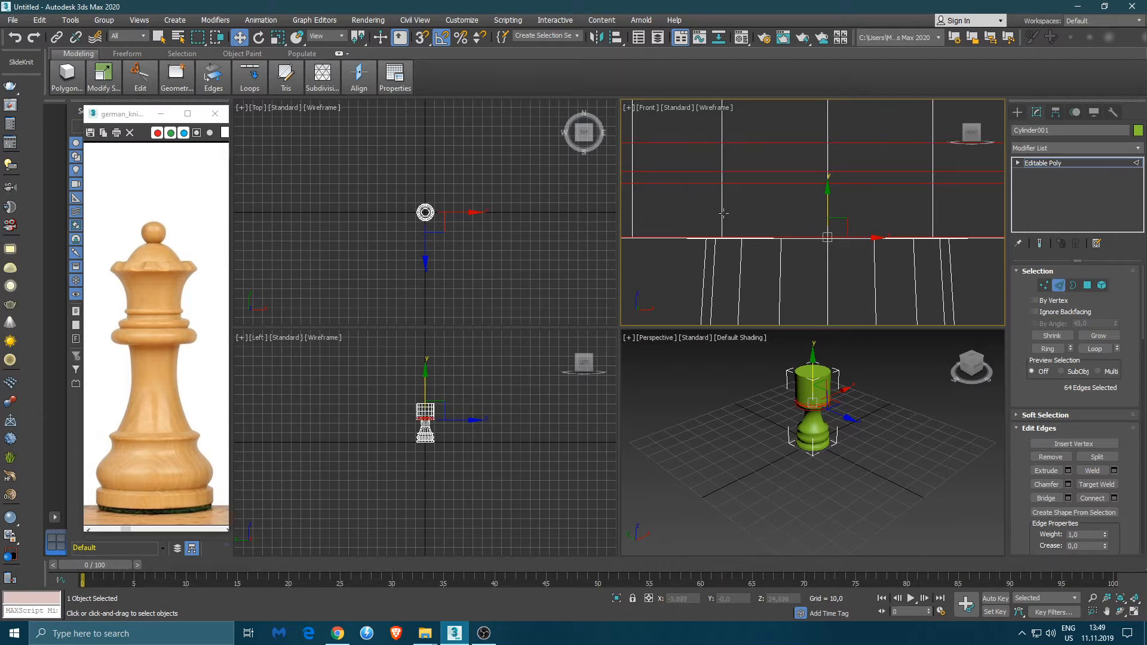
key("r")
scroll(835, 225, "down", 3)
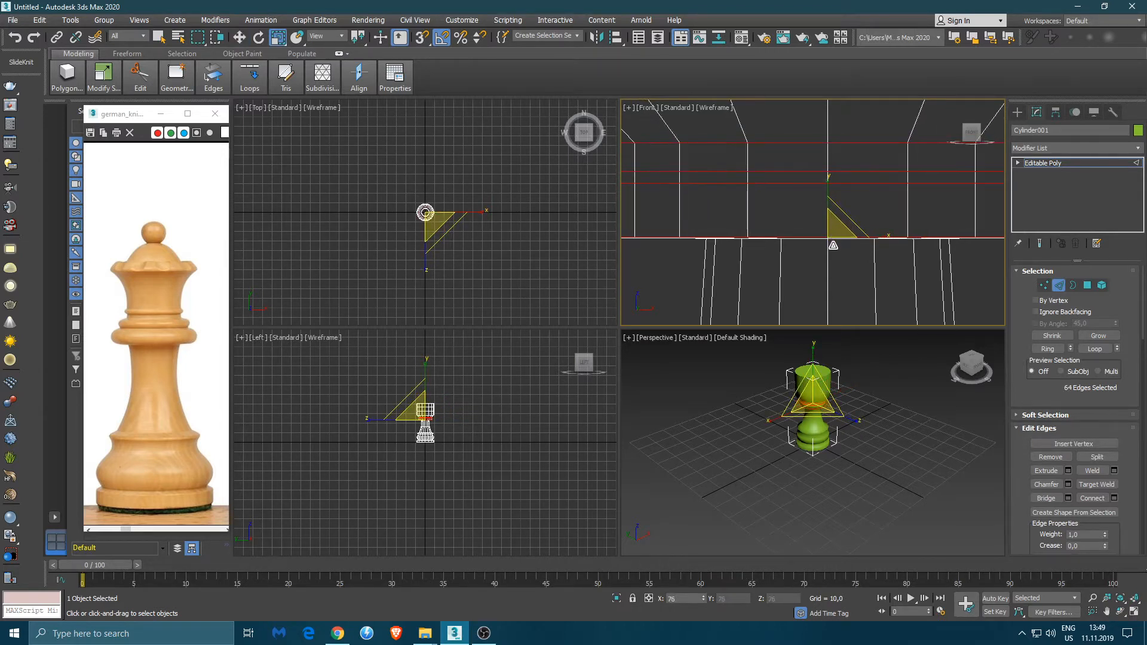
scroll(840, 224, "down", 3)
middle_click_drag(840, 223, 854, 183)
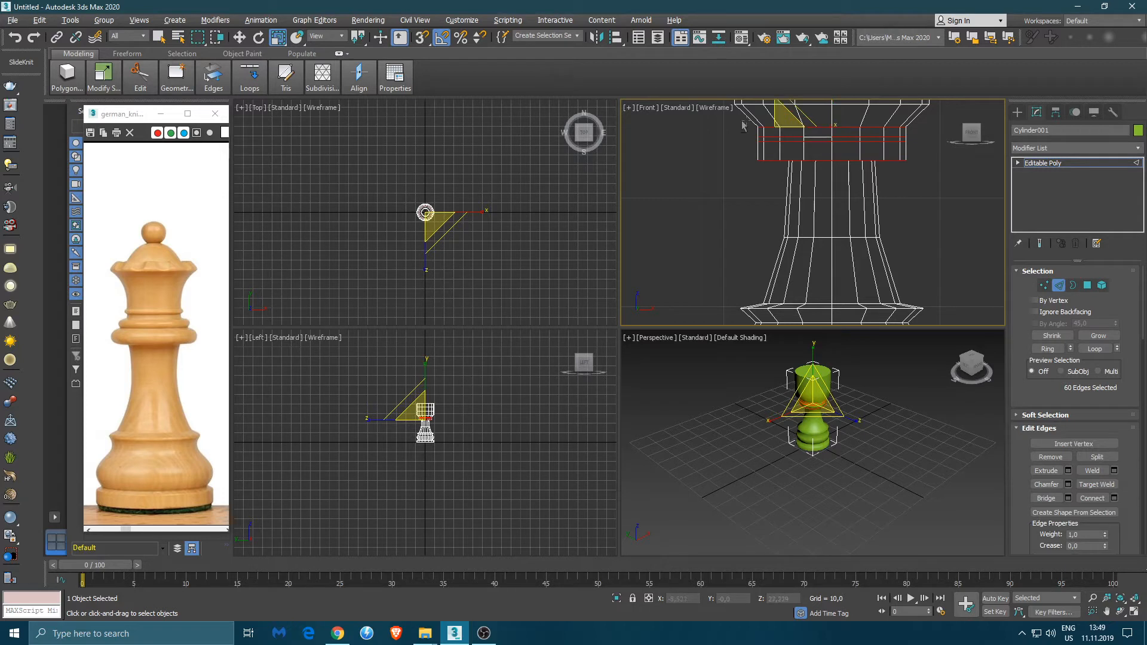
Select the collar's two lowest loops and scale them outward to about 109%.
left_click_drag(772, 131, 864, 146)
left_click_drag(910, 145, 841, 144)
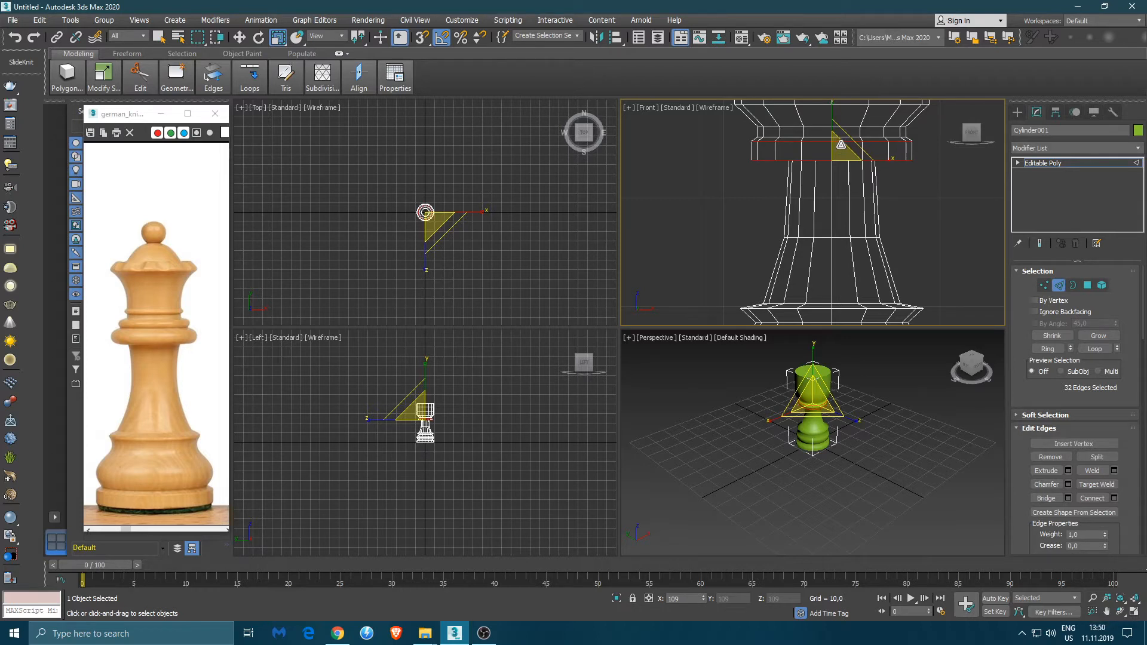
scroll(819, 144, "up", 5)
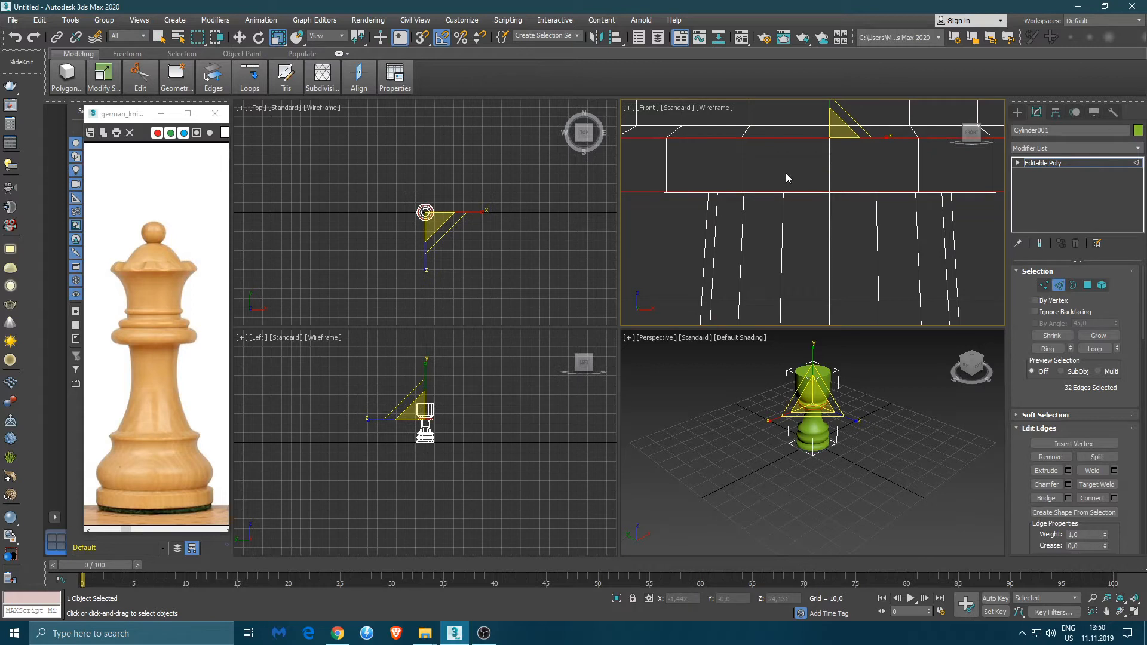
middle_click_drag(772, 145, 762, 172)
Add an edge loop with Swift Loop just above the collar's wider disc and scale it inward to form a groove.
mouse_move(153, 61)
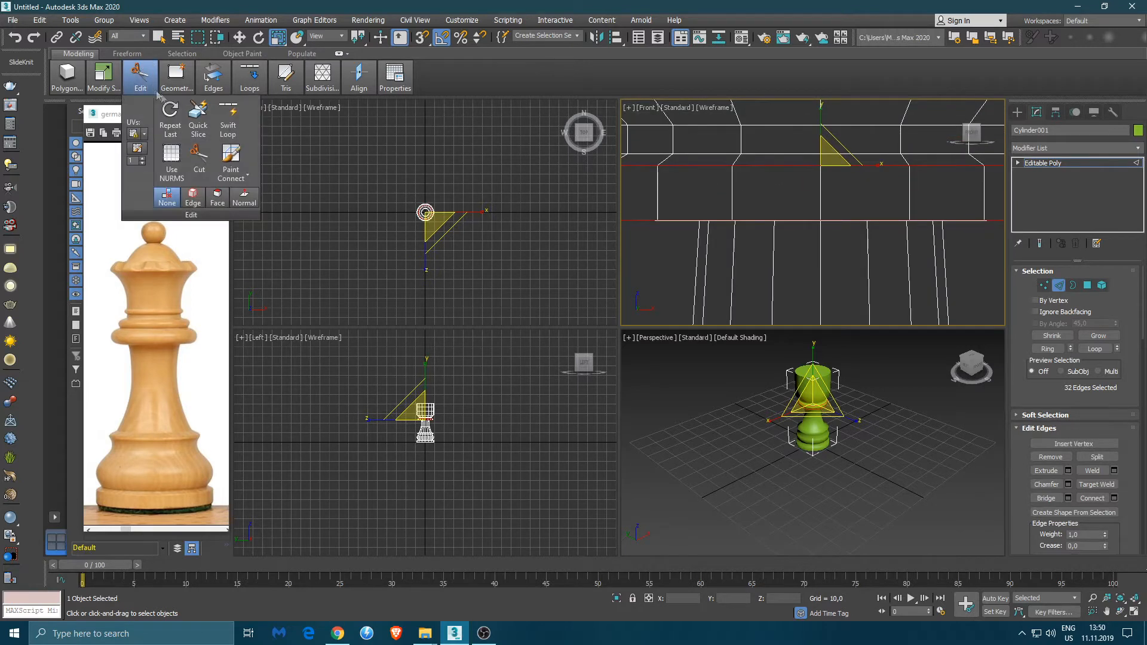
left_click(228, 125)
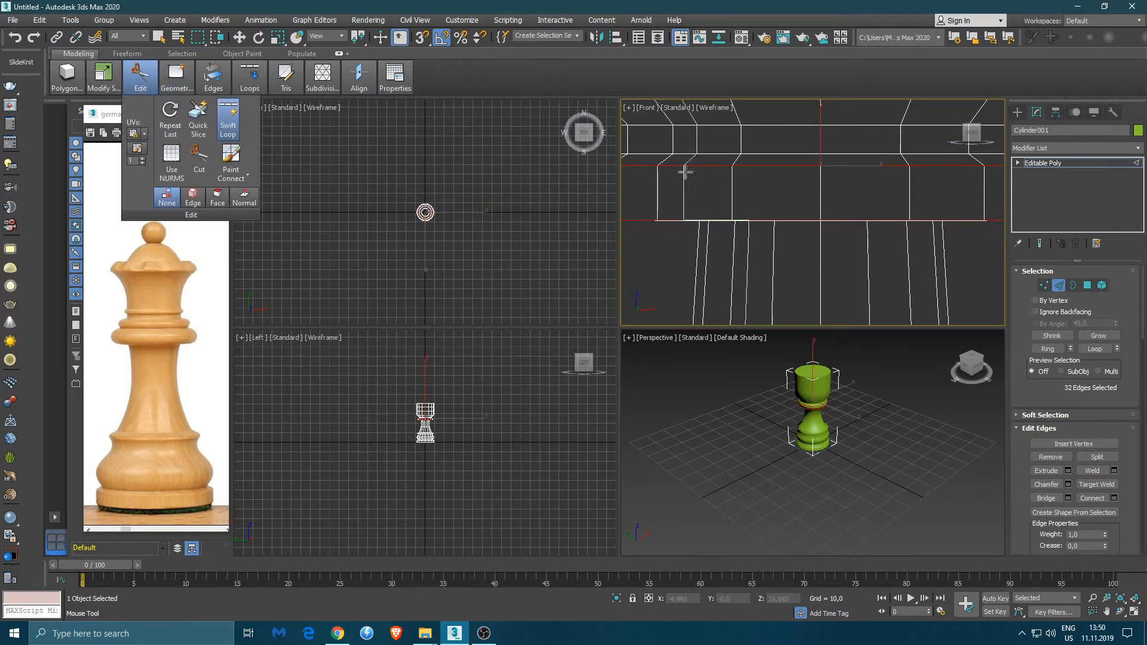
left_click(737, 160)
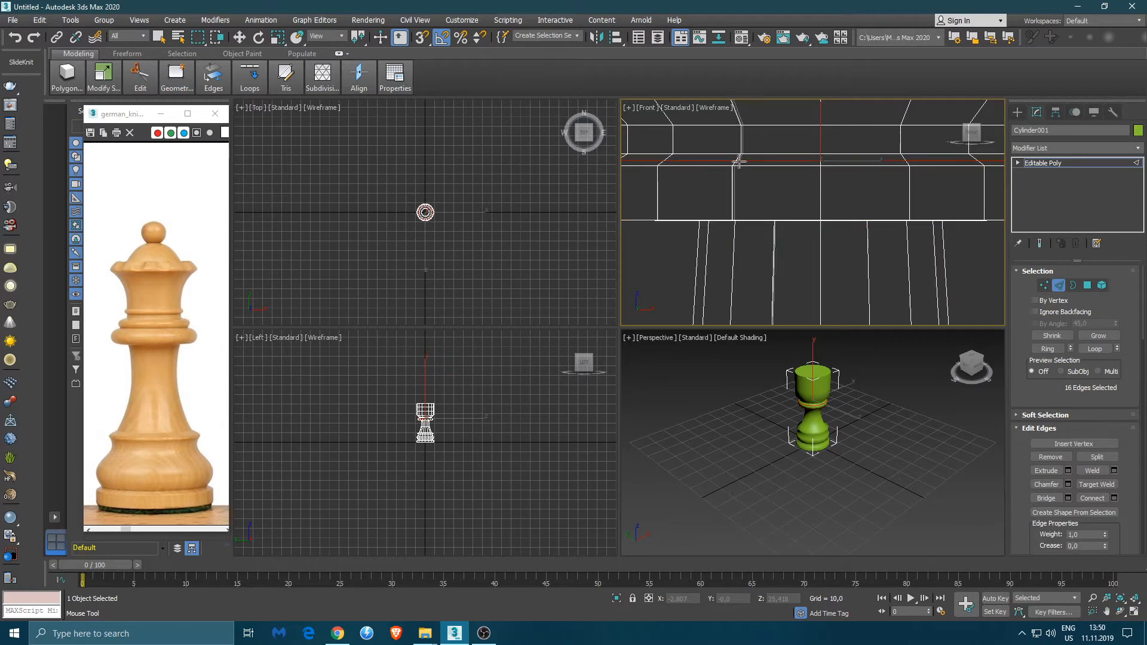
key("r")
left_click_drag(830, 152, 826, 186)
scroll(833, 187, "down", 2)
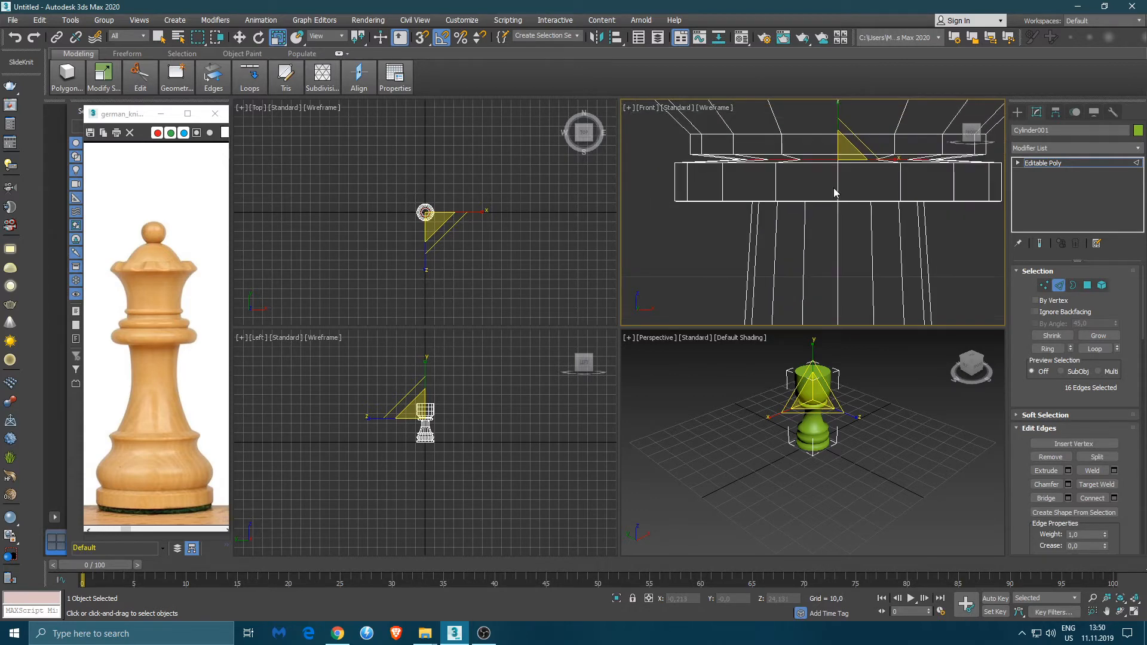
middle_click_drag(833, 187, 808, 214)
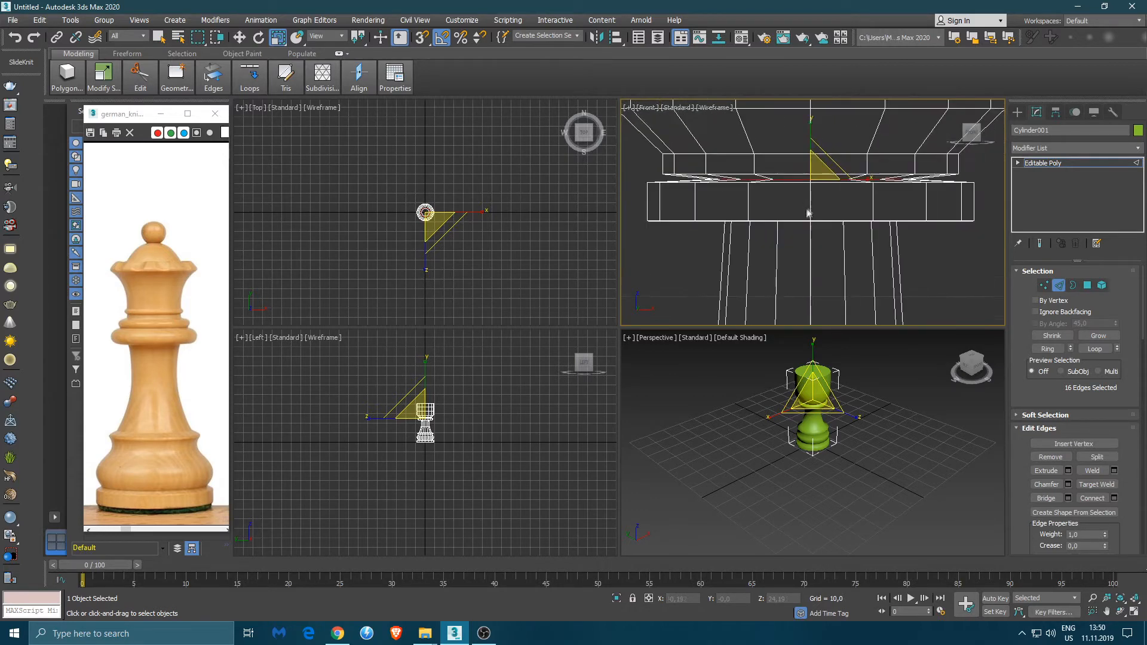
Chamfer the collar groove's edge loop with an amount of 0,3 and 2 segments.
left_click(1068, 485)
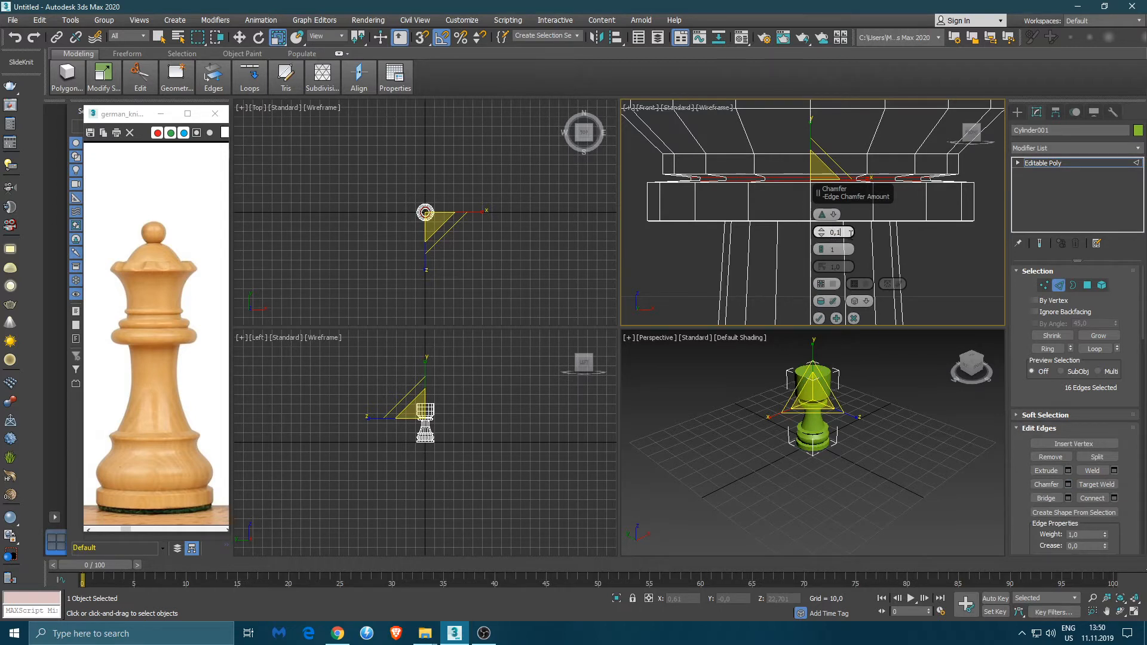
key("Return")
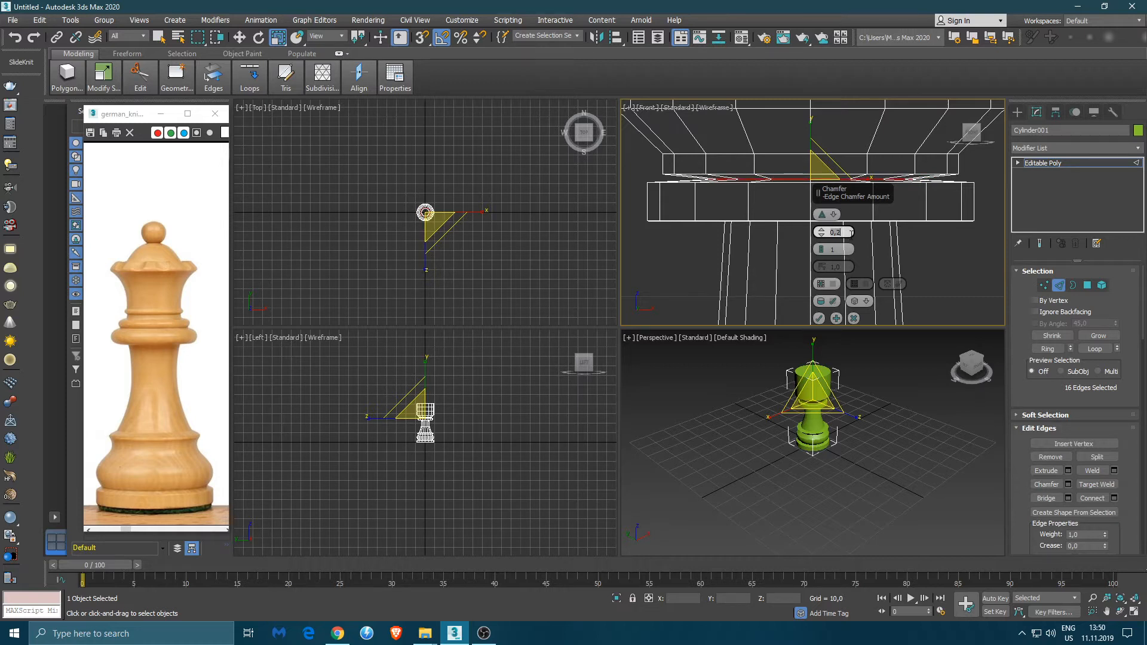
type("0,3")
scroll(755, 182, "up", 6)
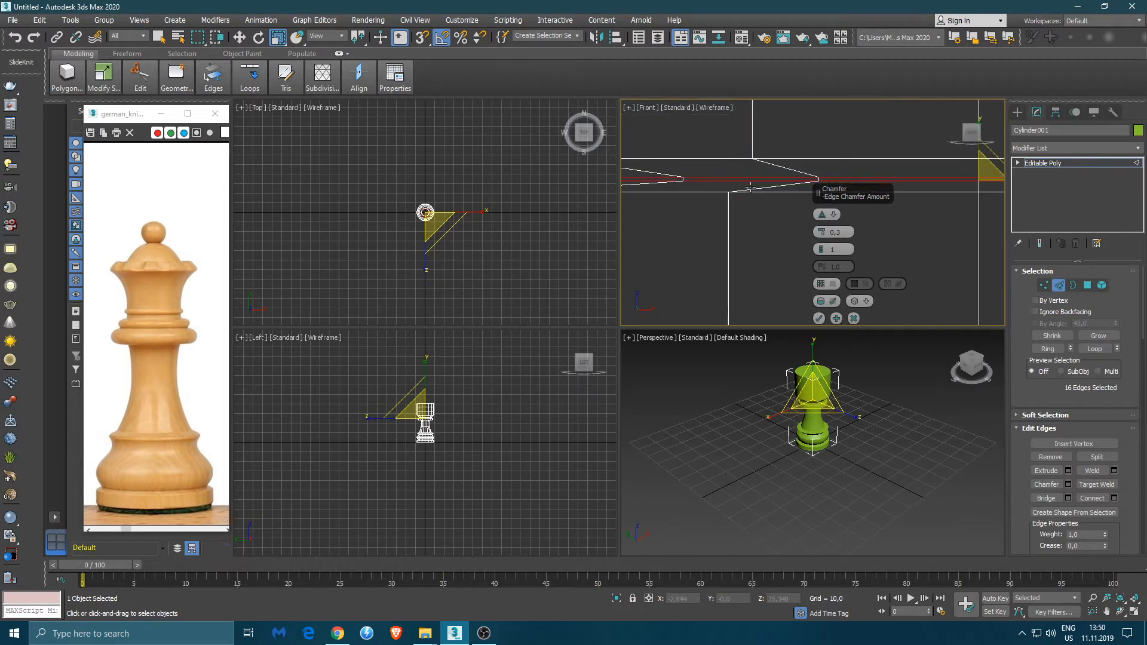
left_click(820, 246)
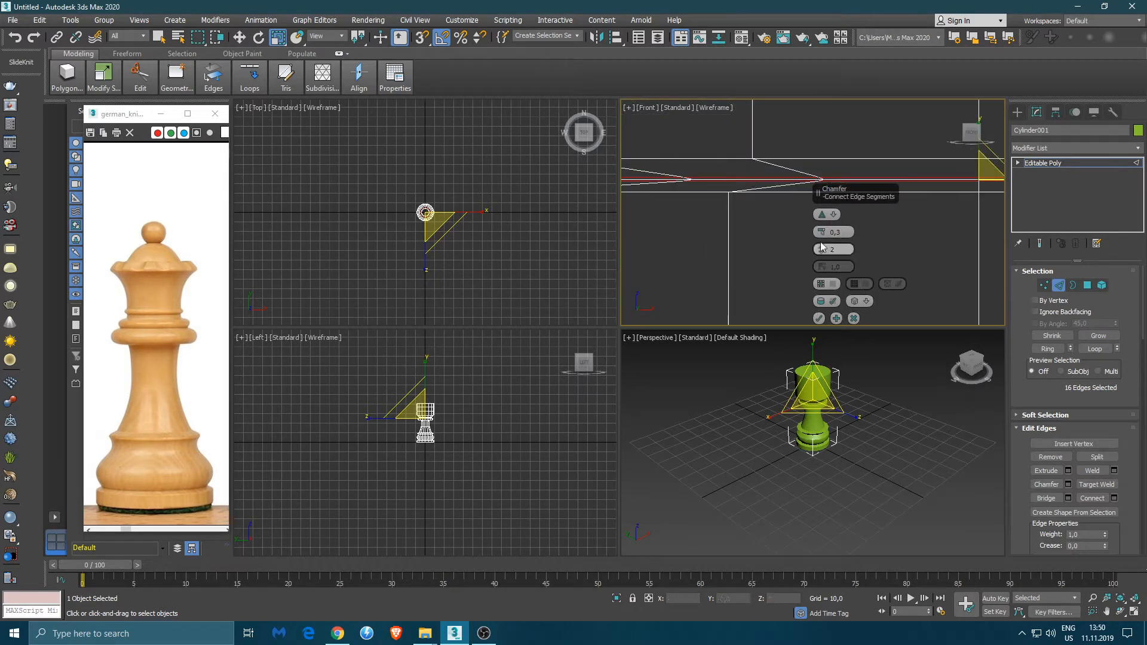
left_click(818, 318)
Select the two loops directly above the collar groove and lower them slightly toward the disc.
scroll(845, 203, "down", 3)
middle_click_drag(841, 199, 841, 229)
scroll(840, 229, "down", 3)
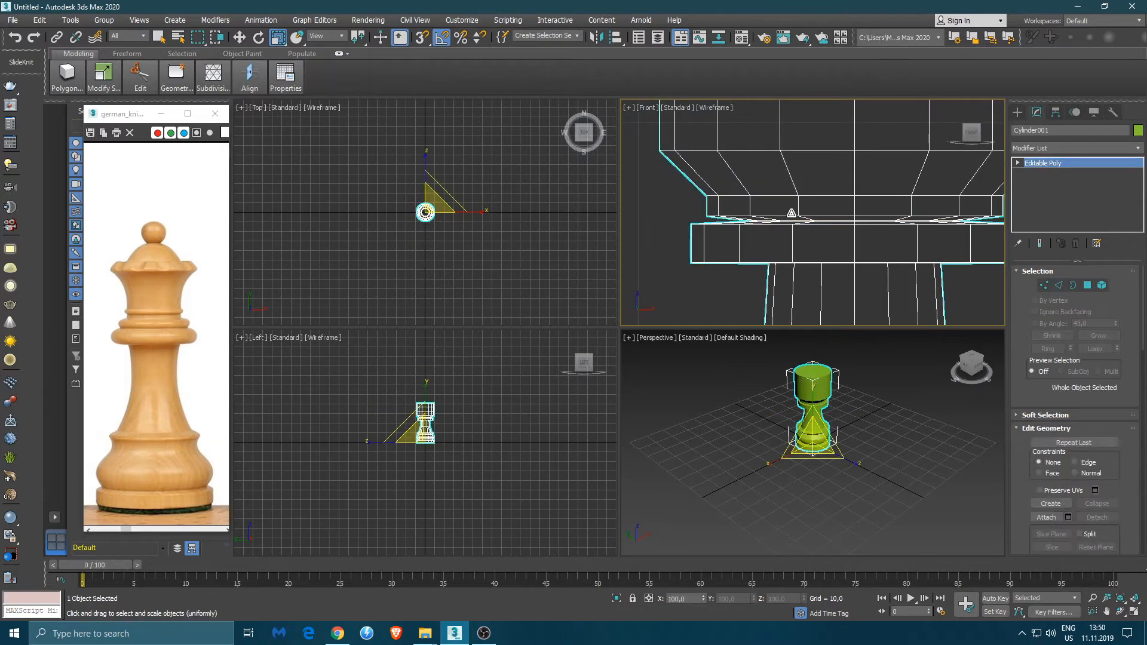
double_click(783, 214)
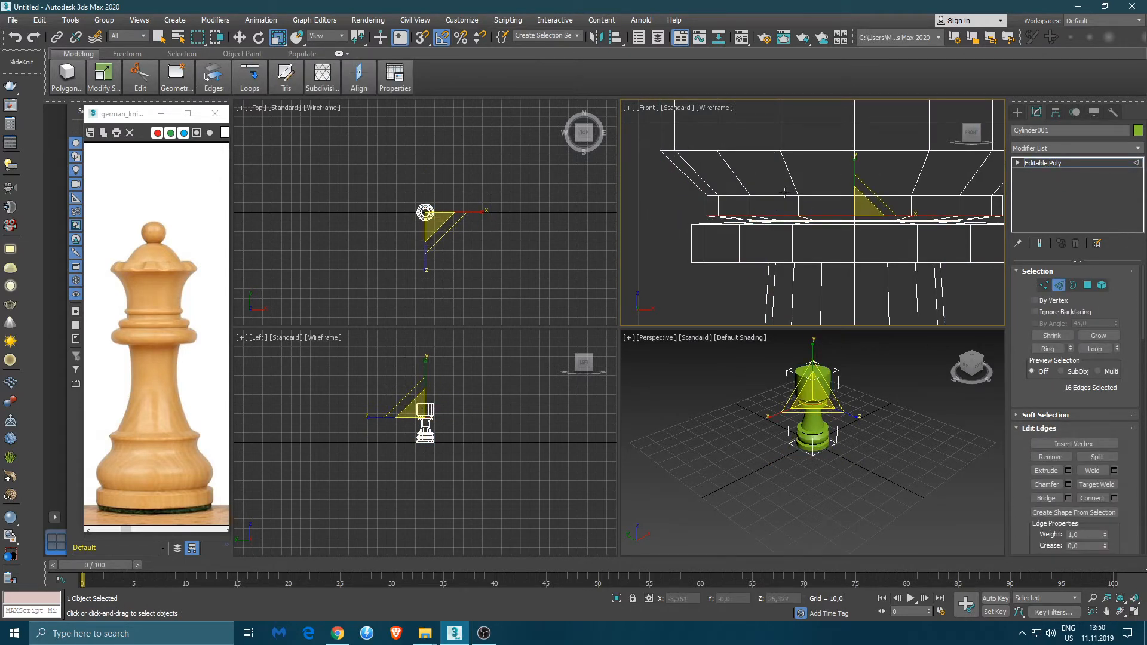
double_click(780, 196, "ctrl")
key("w")
left_click_drag(853, 177, 852, 179)
scroll(797, 233, "down", 3)
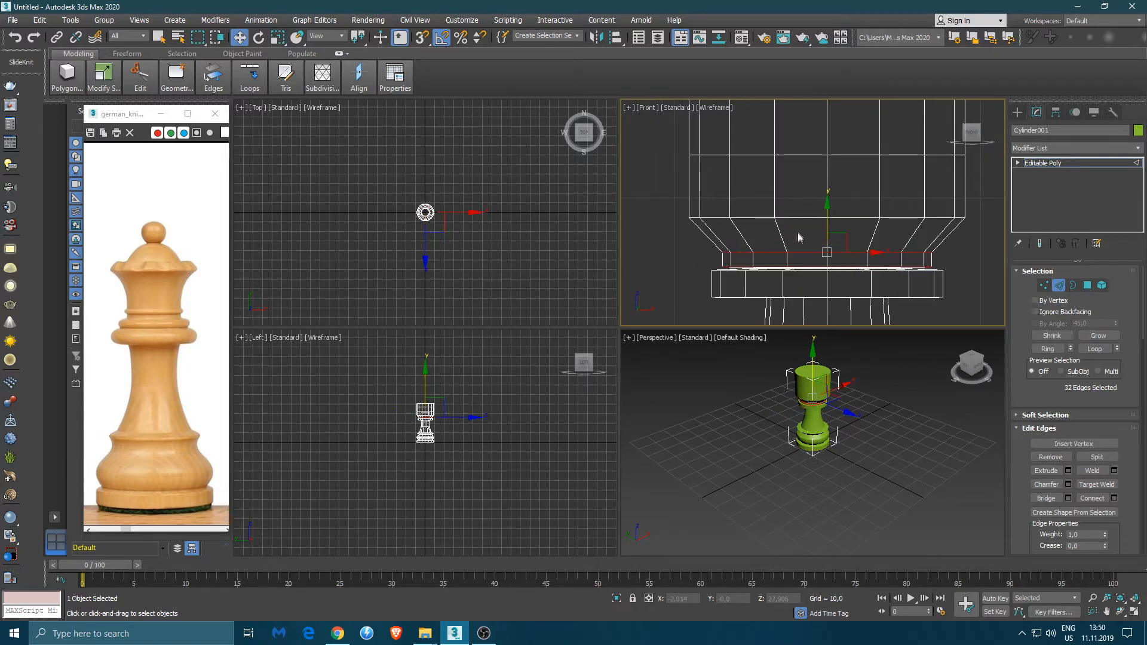
Scale the next loop above the collar inward to about 61%, lower it to about Z 26.6, and narrow it further to 87%.
double_click(800, 216)
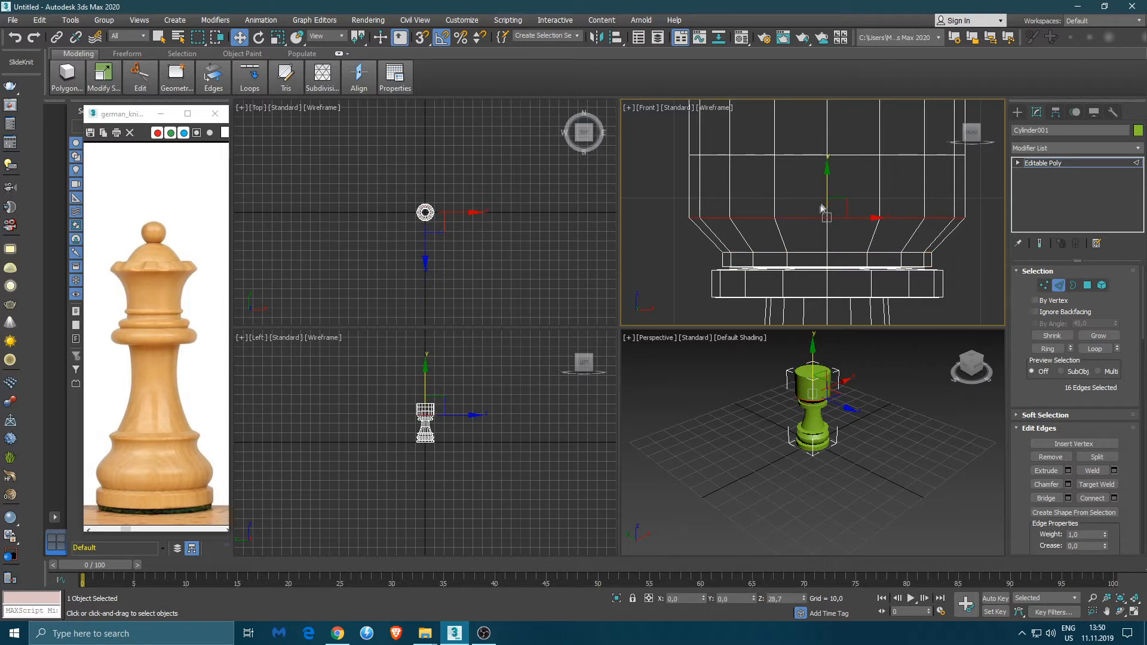
key("r")
left_click_drag(827, 193, 830, 246)
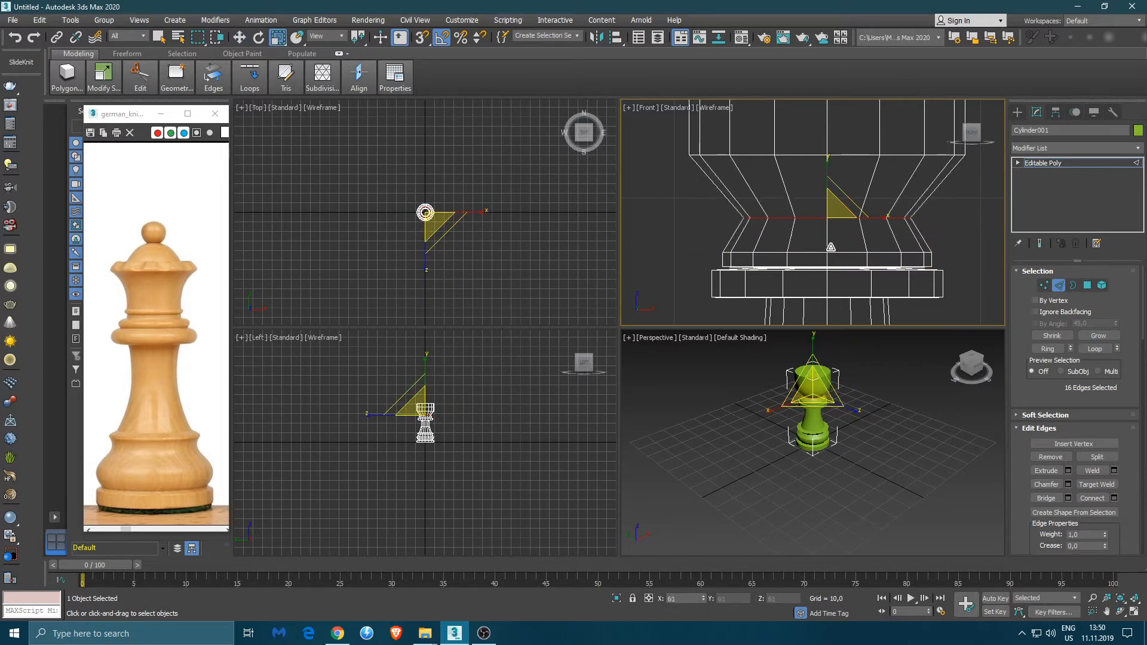
key("w")
left_click_drag(825, 187, 822, 222)
scroll(811, 233, "up", 5)
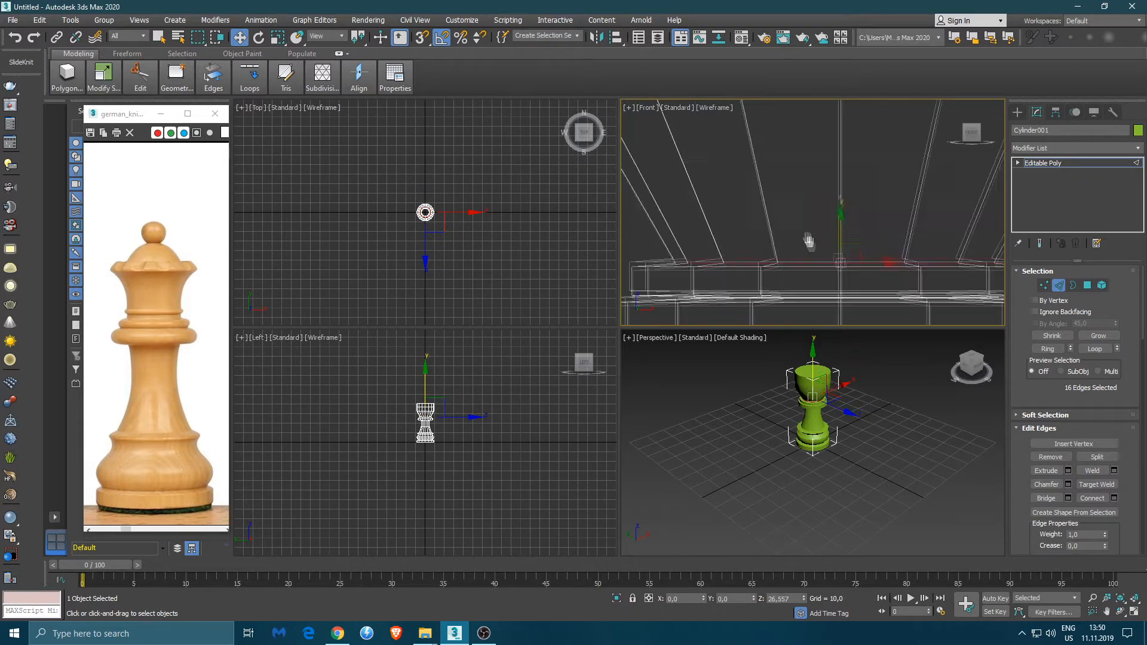
key("r")
left_click_drag(836, 214, 834, 224)
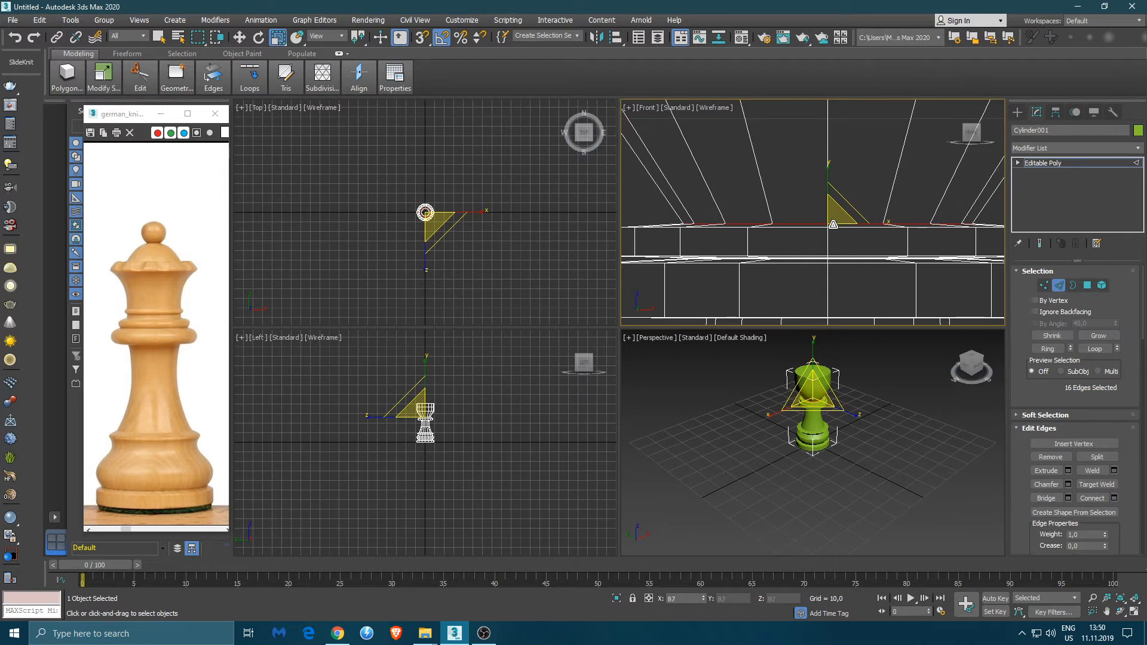
Add an edge loop just above the collar with Swift Loop, lower it and narrow it to form a short vertical neck.
scroll(839, 258, "down", 3)
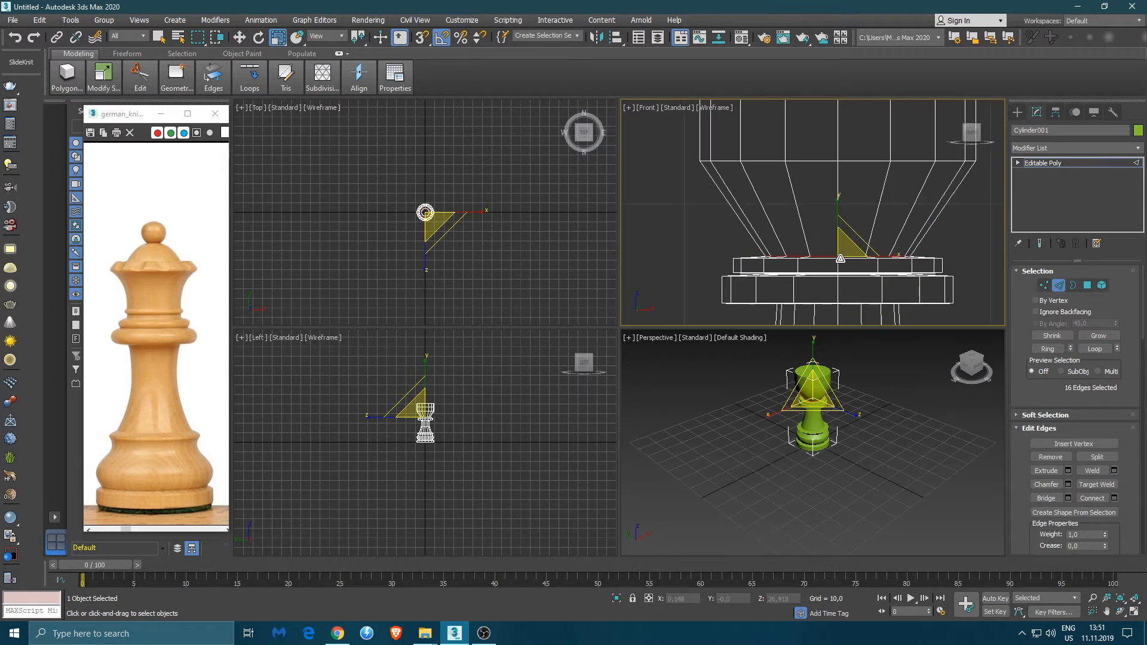
left_click(140, 77)
left_click(227, 119)
left_click(806, 233)
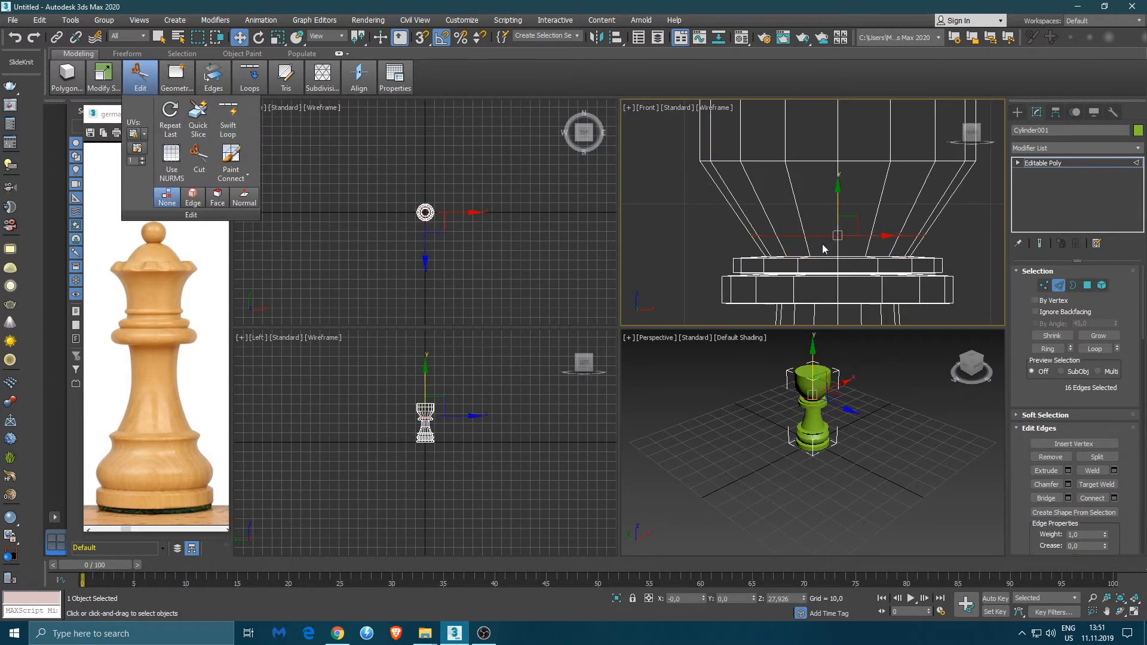
key("w")
middle_click_drag(816, 253, 823, 231)
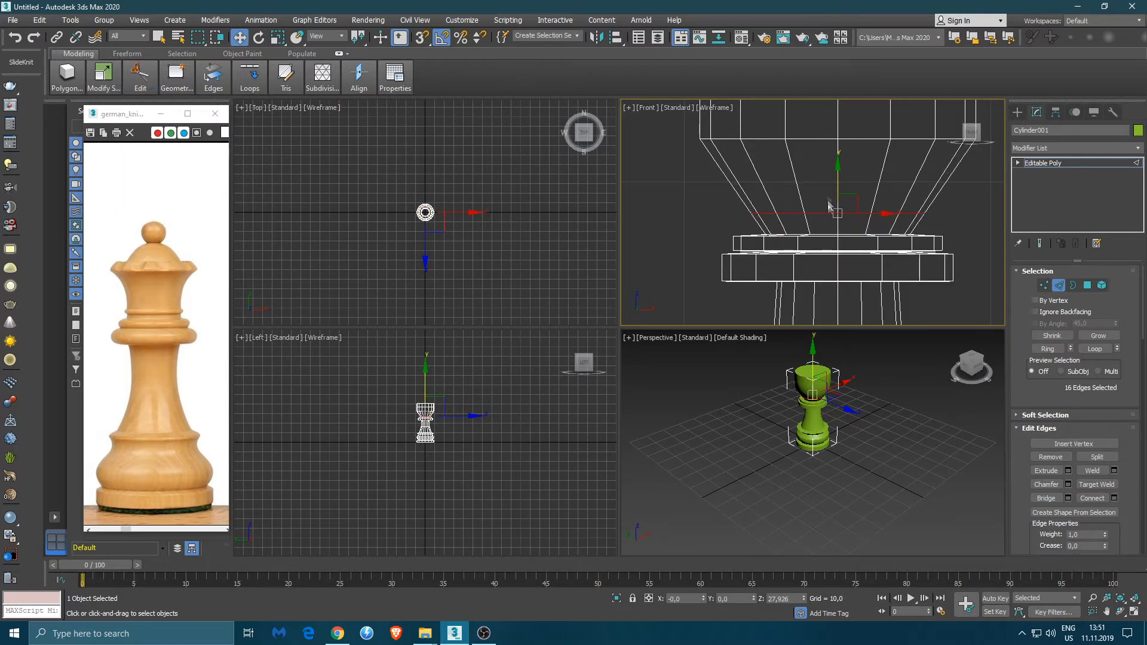
key("r")
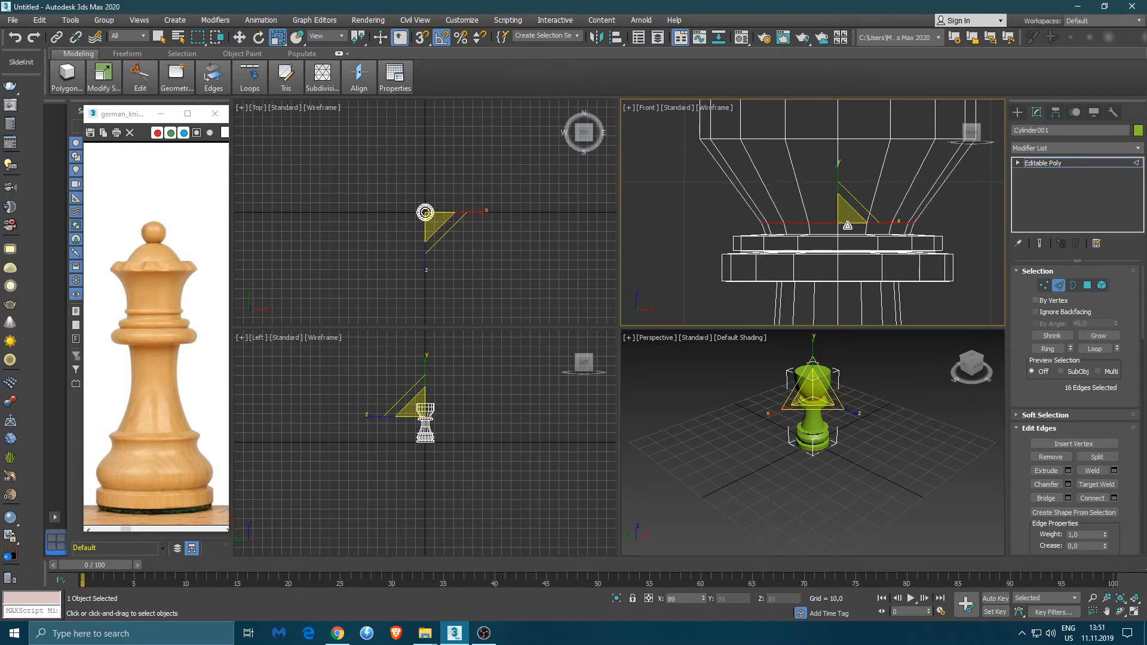
left_click_drag(845, 231, 831, 232)
scroll(842, 235, "up", 5)
double_click(794, 234)
scroll(861, 251, "down", 5)
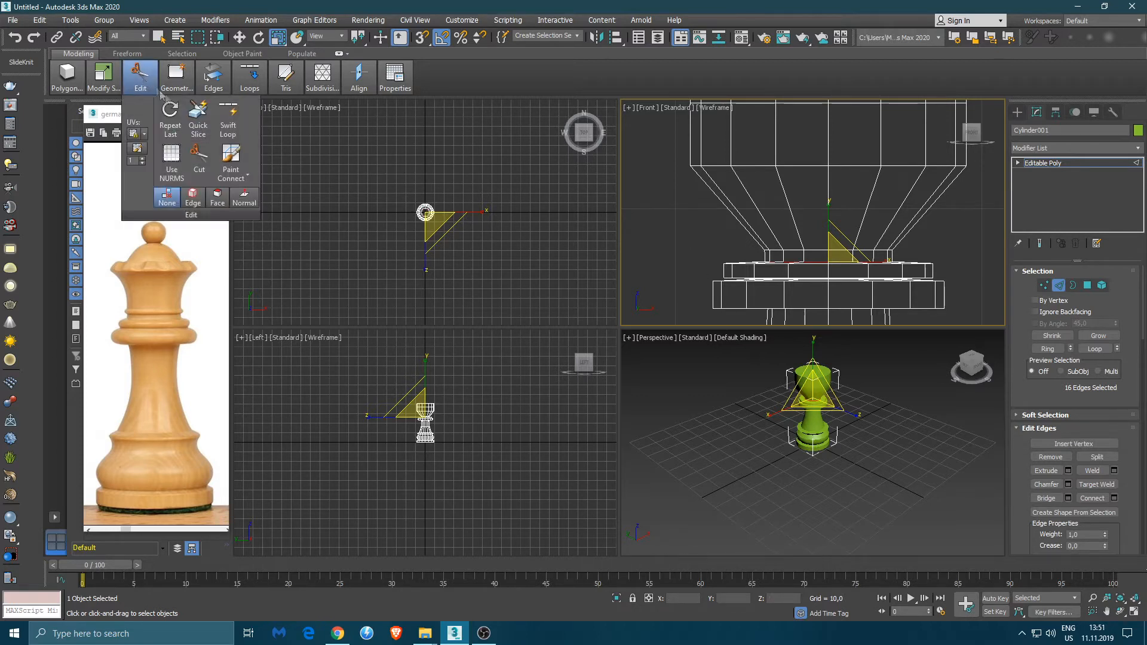
Add an edge loop above the short neck with Swift Loop, lower it and scale it to about 92% to shape a thin ring.
mouse_move(142, 78)
left_click(228, 123)
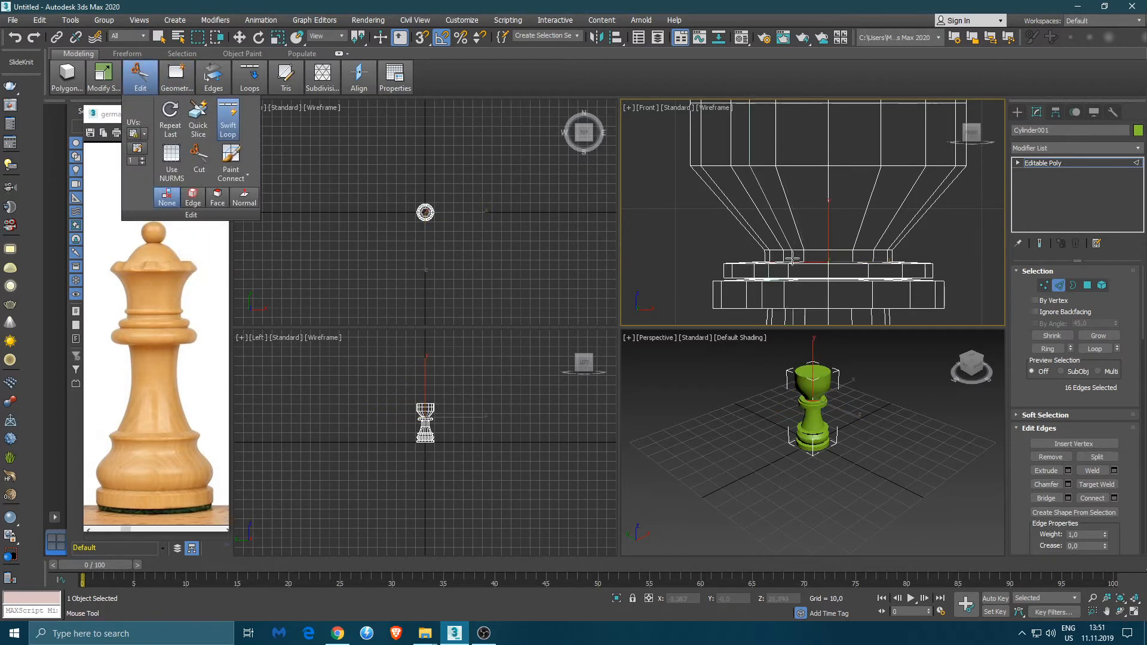
scroll(801, 230, "up", 3)
left_click(811, 233)
key("w")
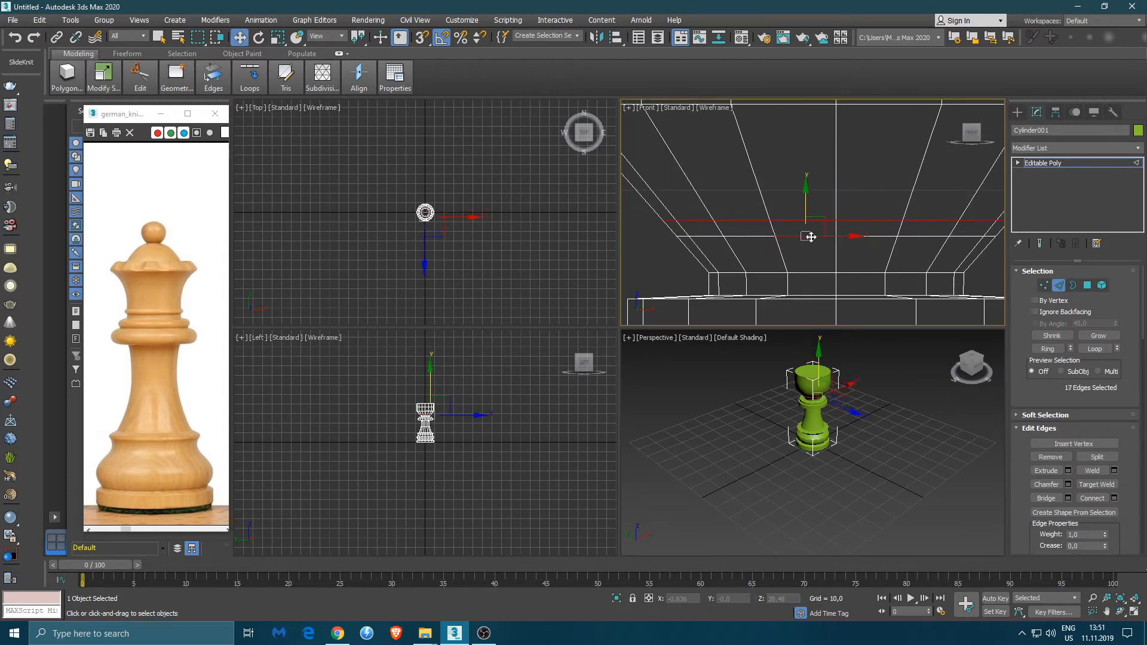
left_click_drag(836, 213, 842, 246)
key("r")
double_click(823, 252)
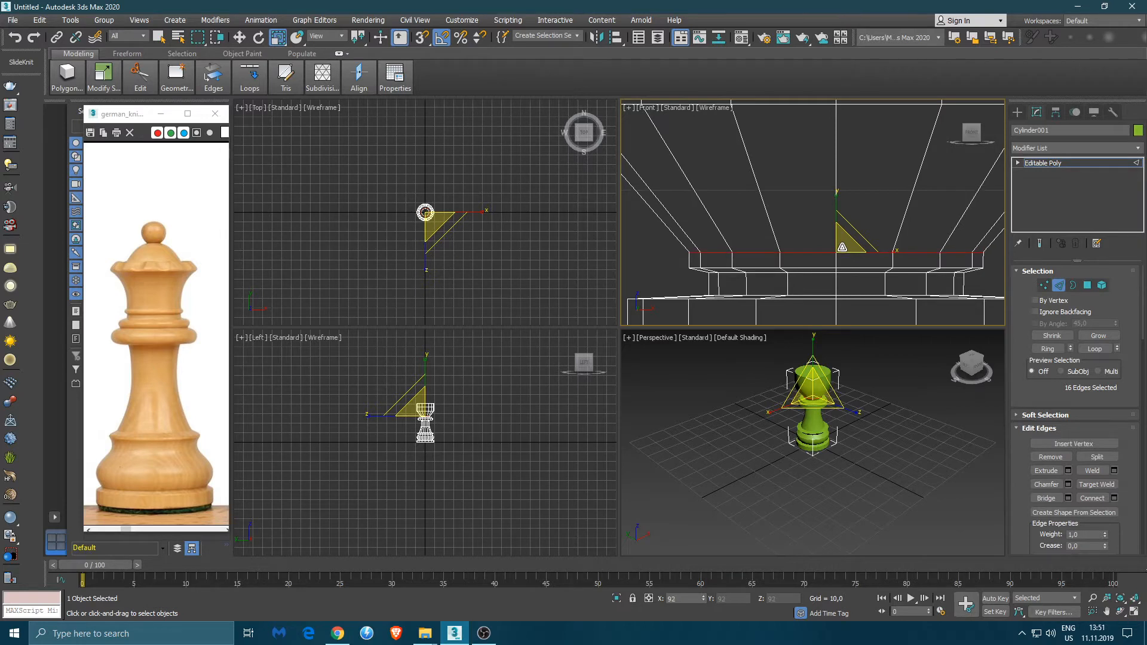
Add another edge loop just above the thin ring, scale it inward to about 77% and lower it to about Z 28.1.
mouse_move(139, 75)
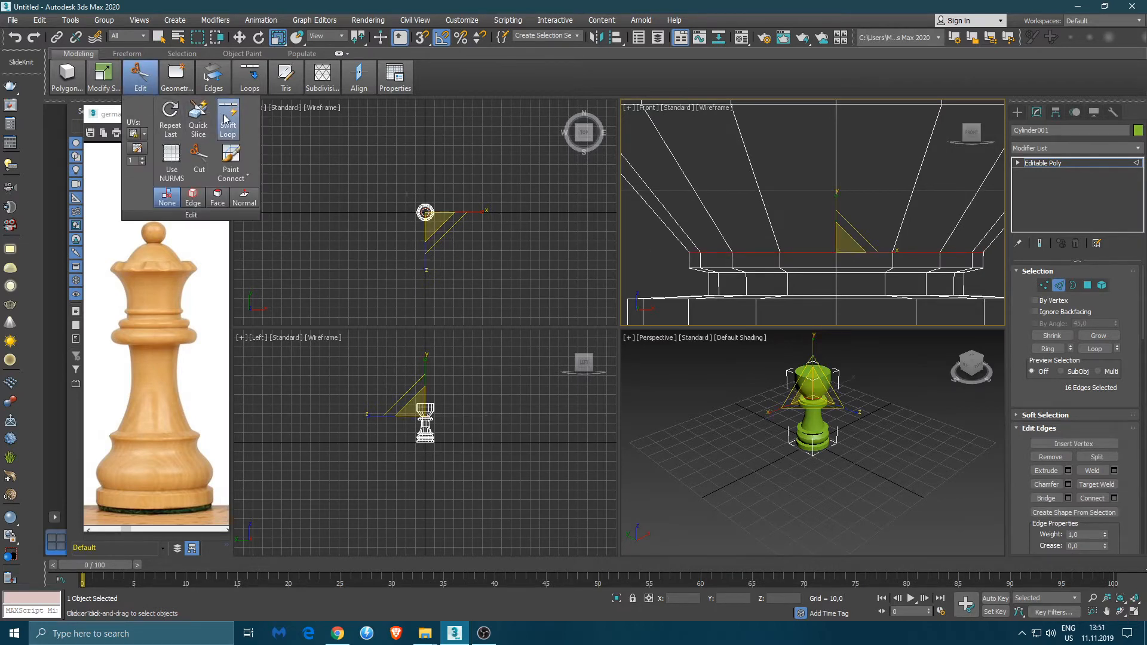
key("w")
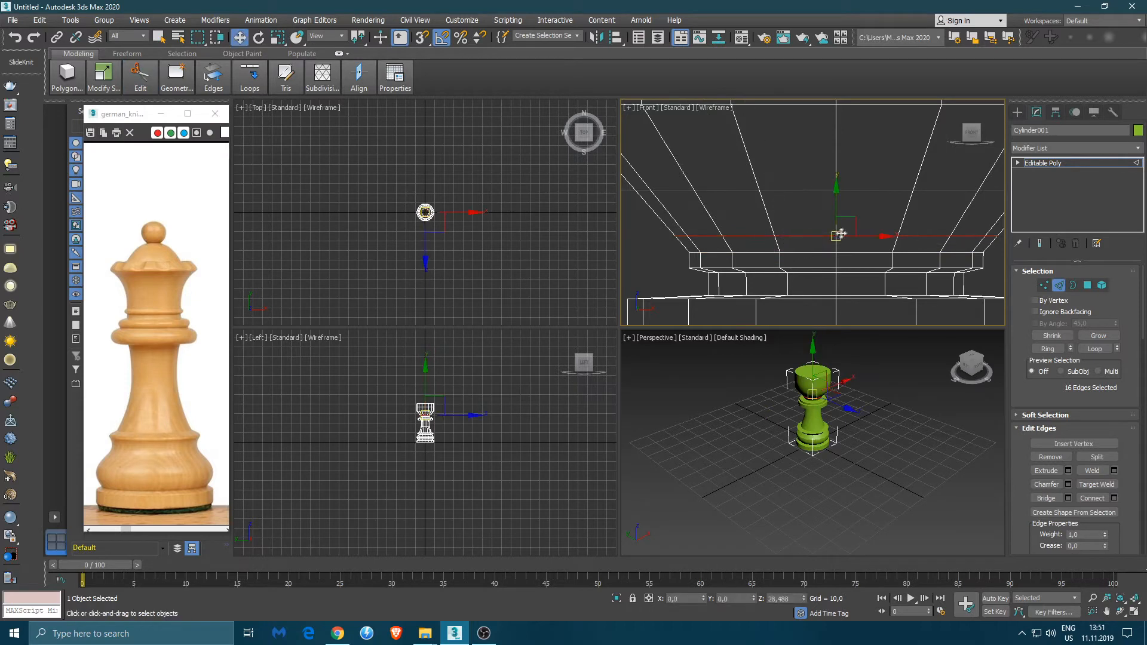
key("r")
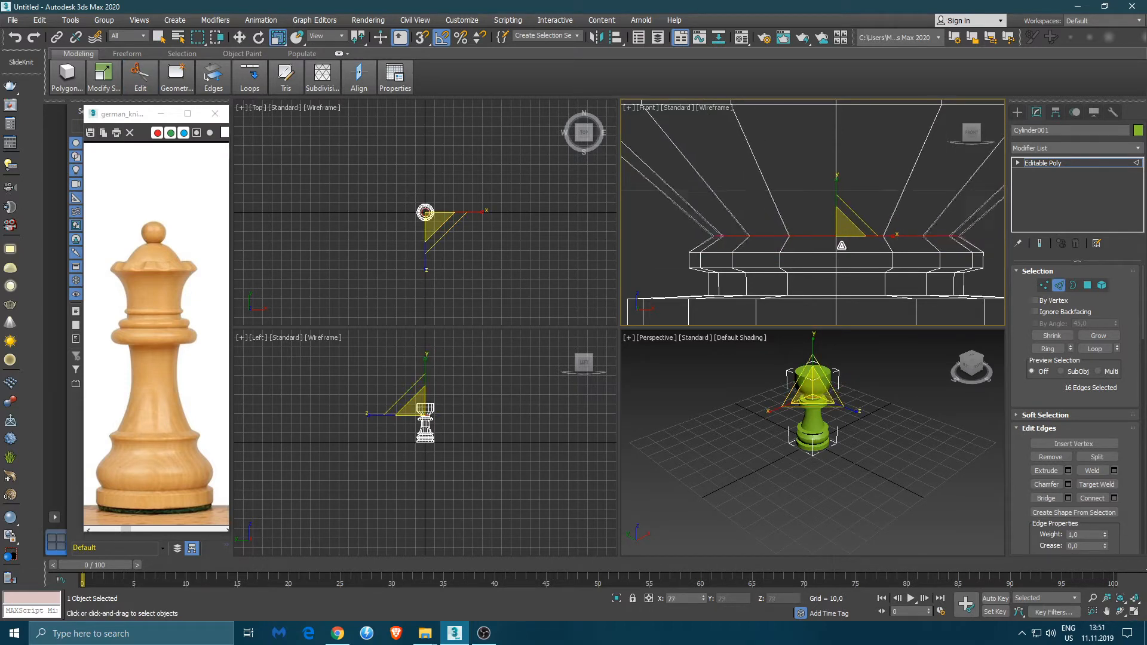
key("w")
mouse_move(835, 207)
left_mouse_down()
mouse_move(843, 272)
mouse_move(836, 221)
left_mouse_up()
key("r")
key("w")
scroll(856, 219, "down", 5)
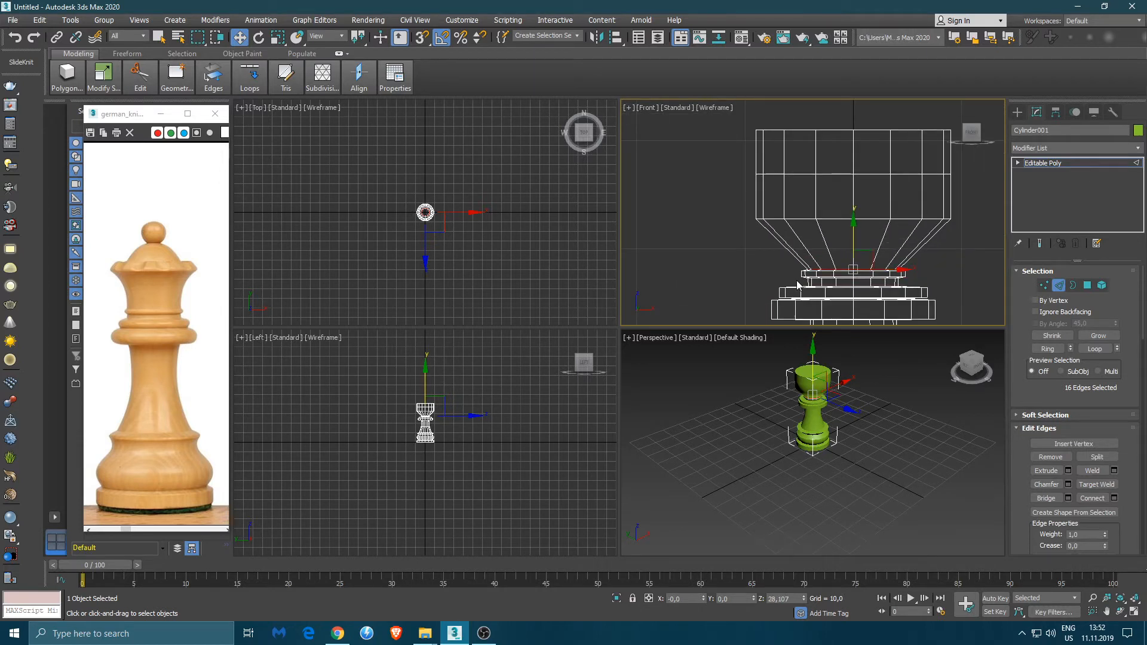
Lower the loop at the base of the wide head toward the thin ring and scale it inward to narrow the lower head.
double_click(832, 219)
left_click_drag(851, 198, 864, 285)
key("r")
scroll(878, 251, "down", 2)
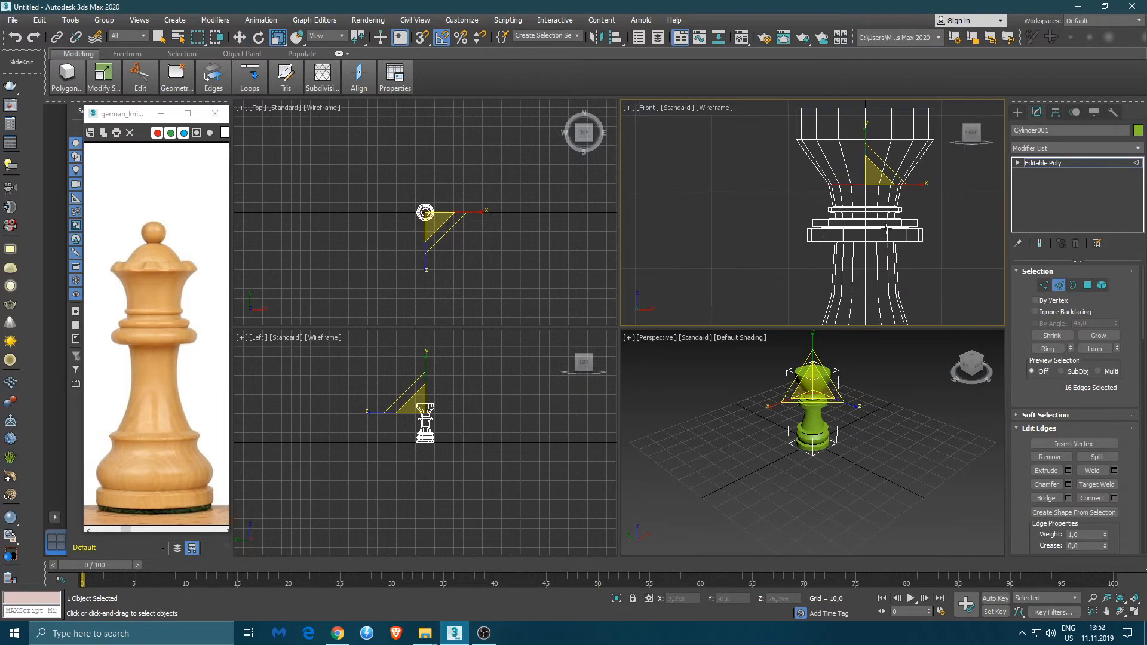
scroll(860, 204, "up", 3)
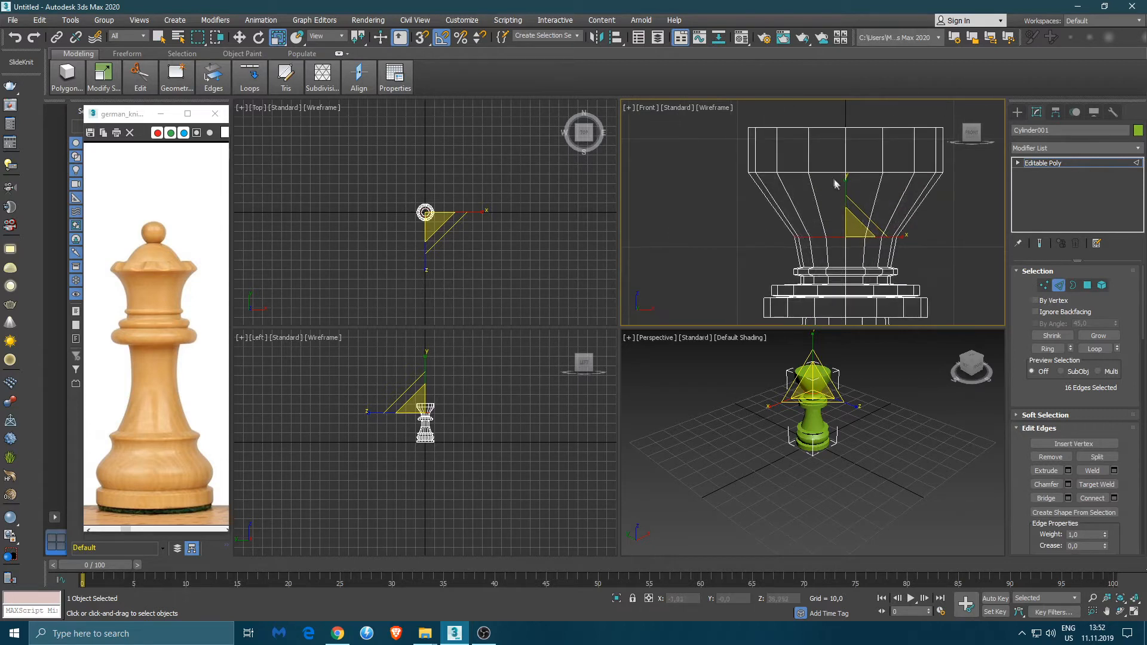
Scale the next loop below the rim inward to flare the head, and lower it to about Z 35.2.
double_click(840, 172)
left_click_drag(853, 166, 840, 201)
left_click(836, 243)
double_click(837, 234)
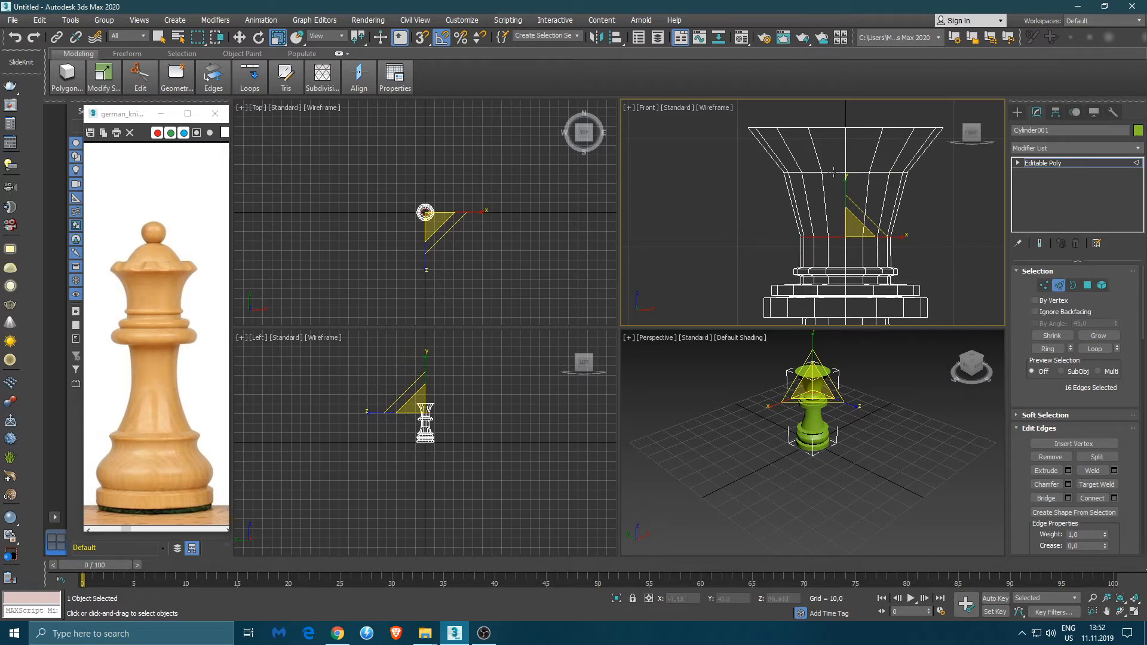
key("w")
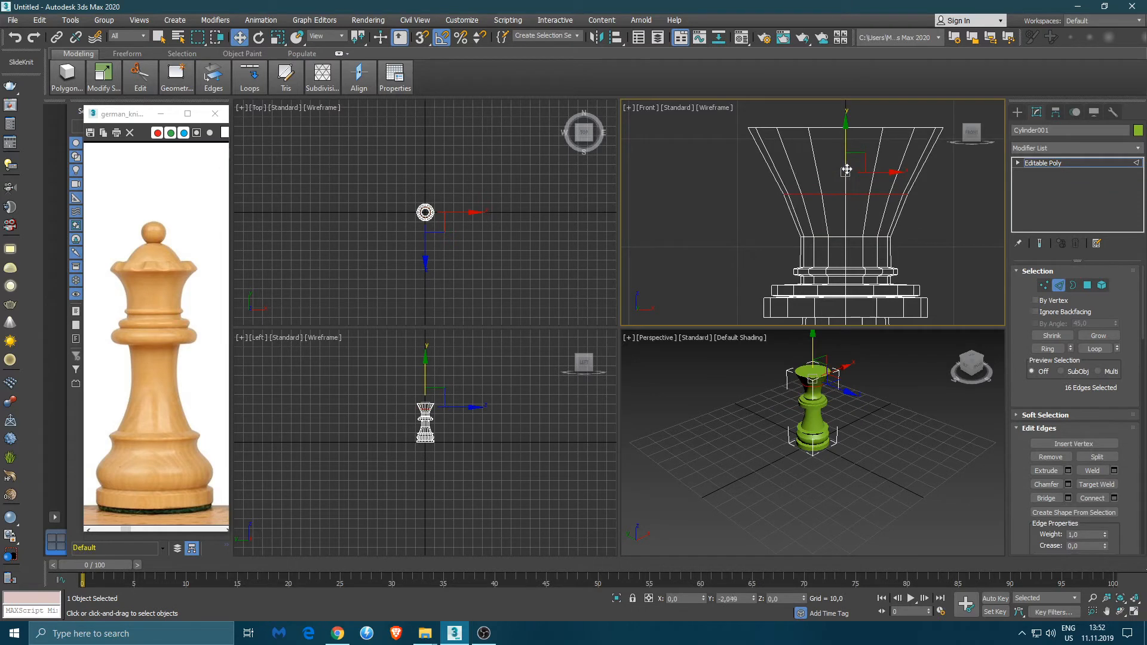
left_click_drag(847, 171, 845, 165)
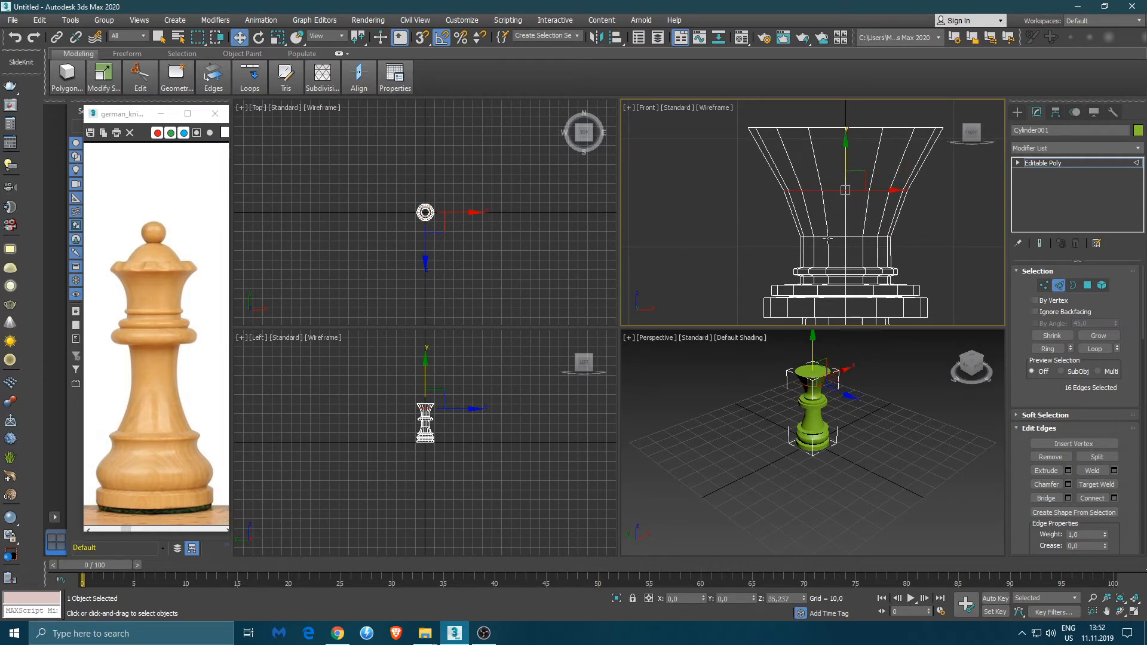
Delete the cap polygon closing the top of the head.
key("4")
left_click(812, 370)
key("Delete")
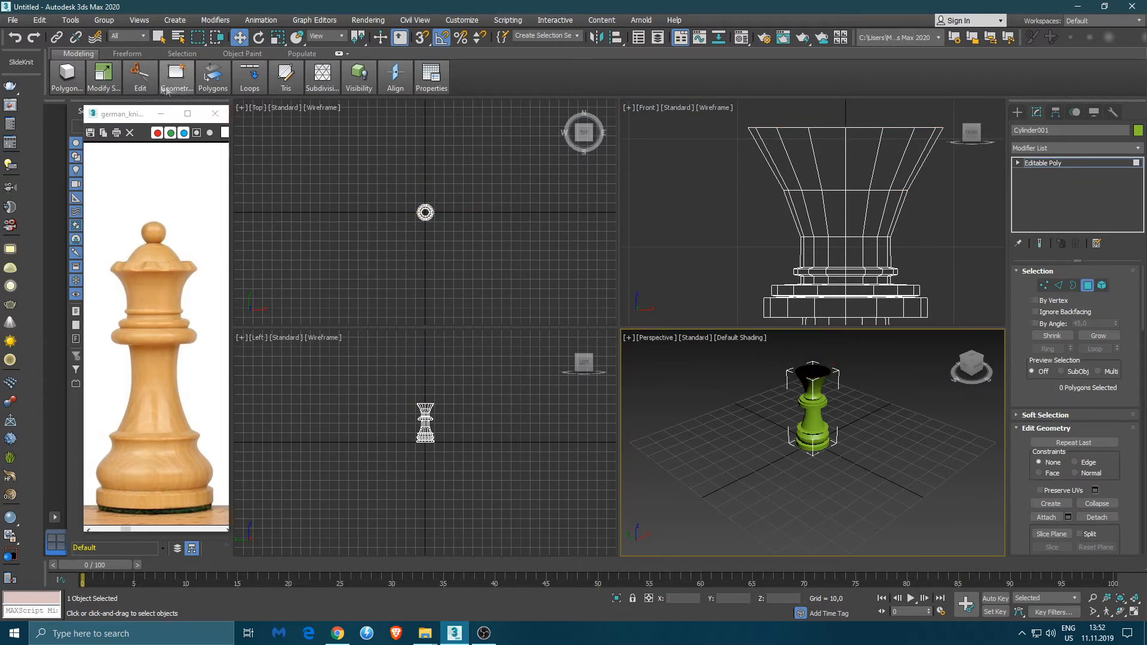
Add an edge loop with Swift Loop in the upper flare, slightly above the existing middle loop.
left_click(140, 75)
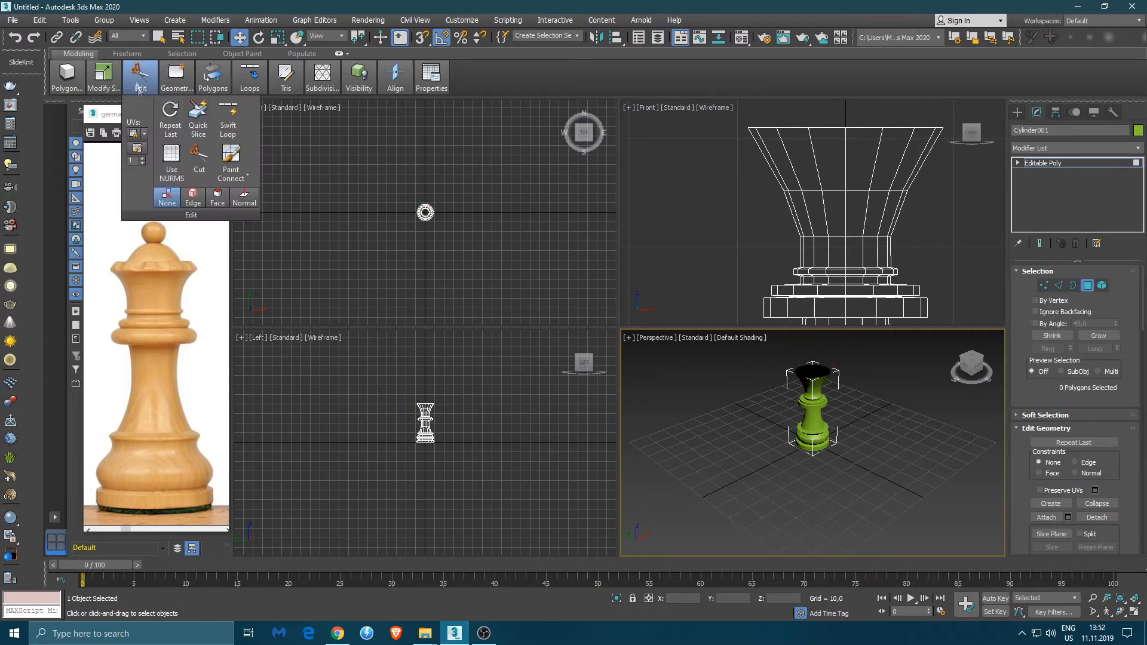
left_click(228, 124)
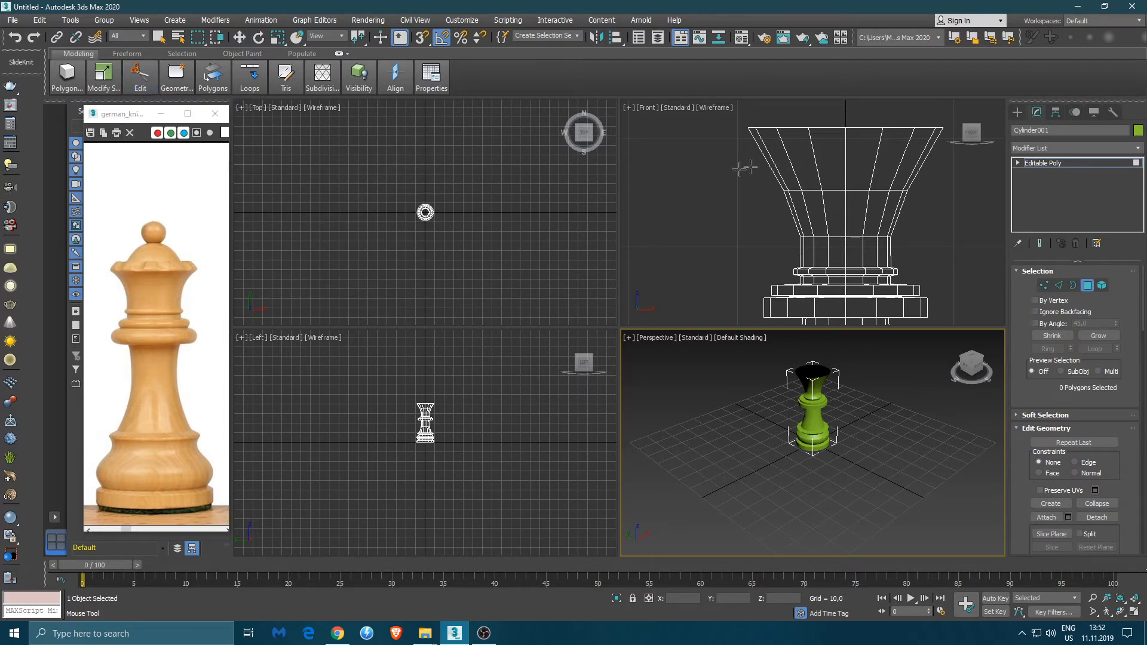
left_click(140, 75)
left_click(907, 190)
left_click(876, 172)
right_click(876, 217)
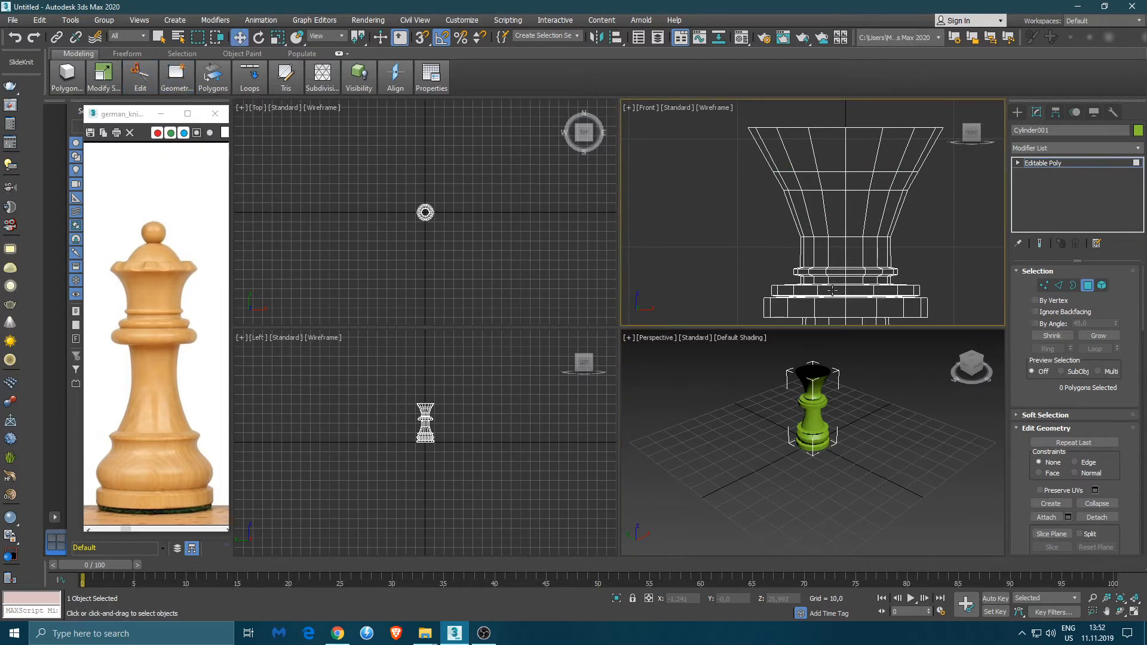
Add a second edge loop with Swift Loop directly above the new one in the upper flare.
scroll(832, 290, "up", 4)
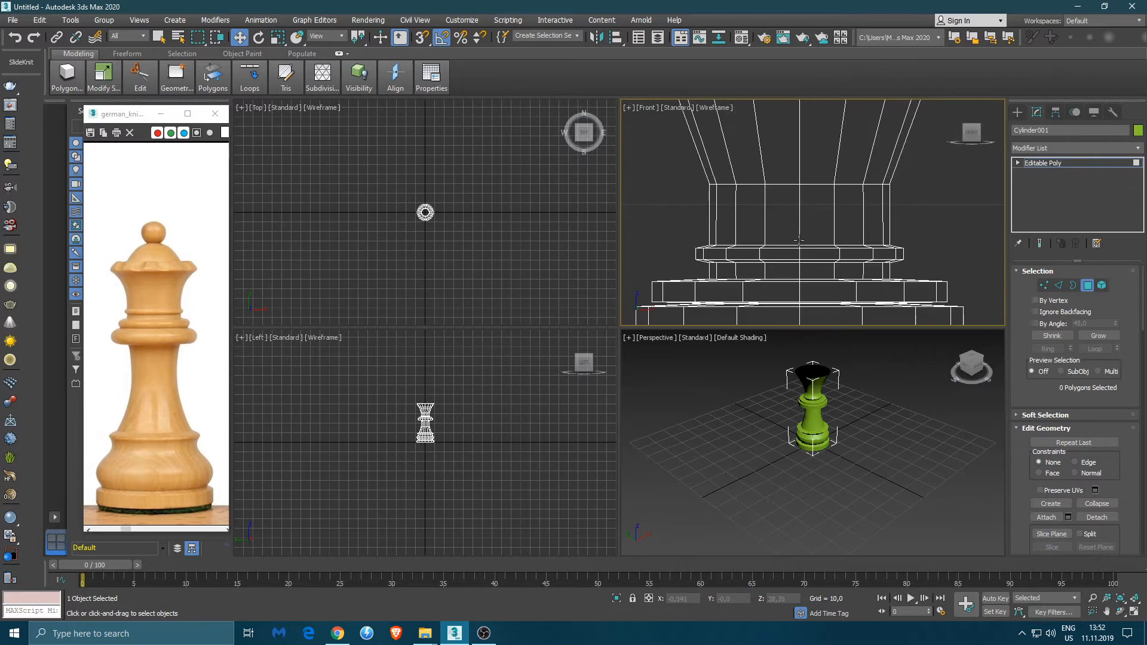
middle_click_drag(791, 244, 779, 210)
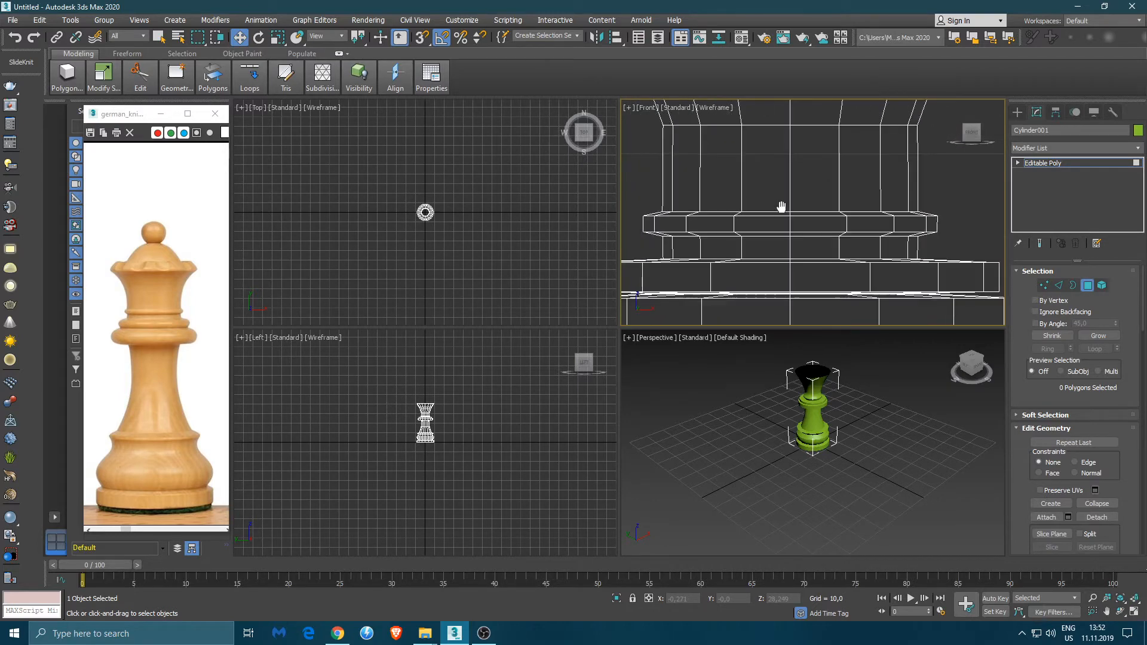
scroll(835, 240, "down", 4)
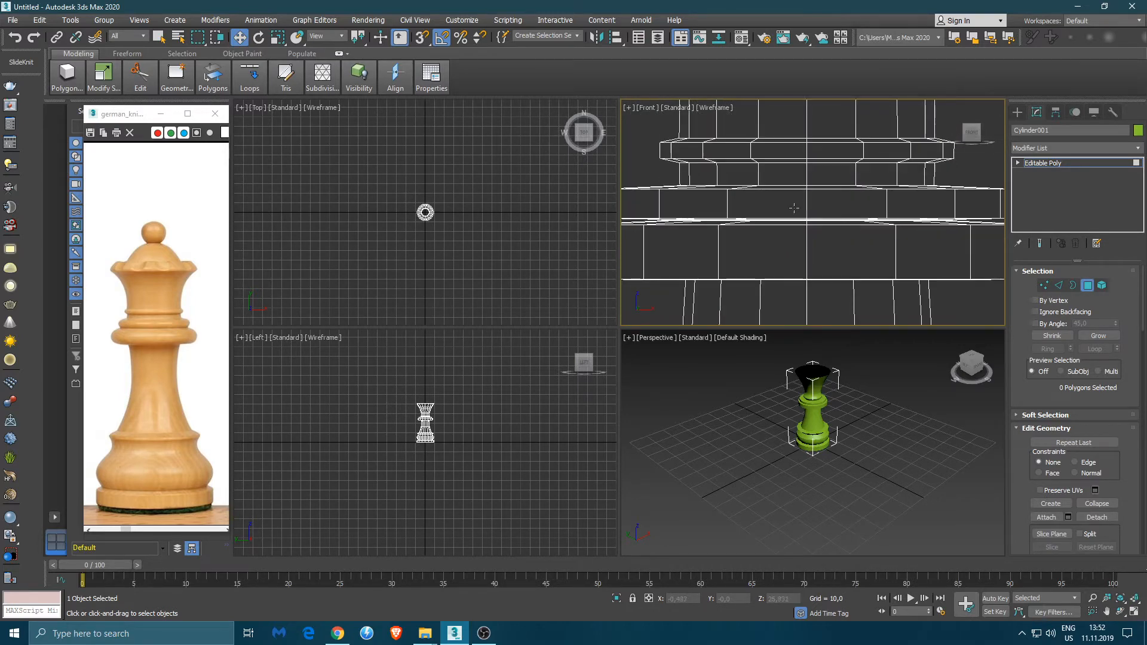
scroll(835, 240, "down", 5)
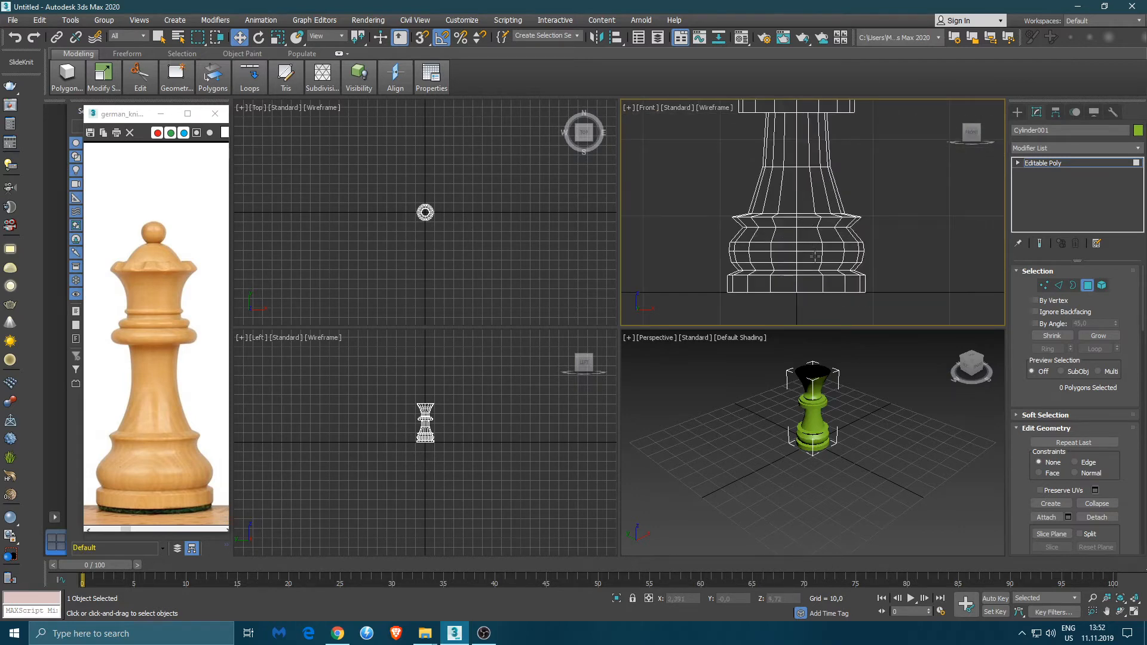
scroll(822, 209, "up", 10)
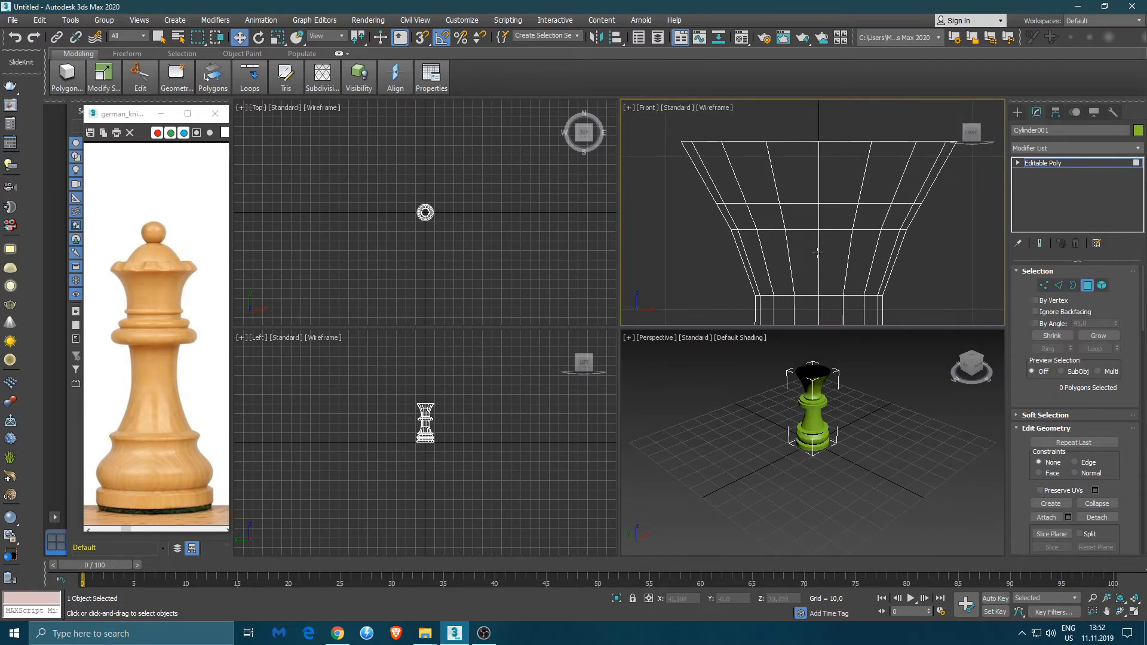
scroll(822, 209, "down", 4)
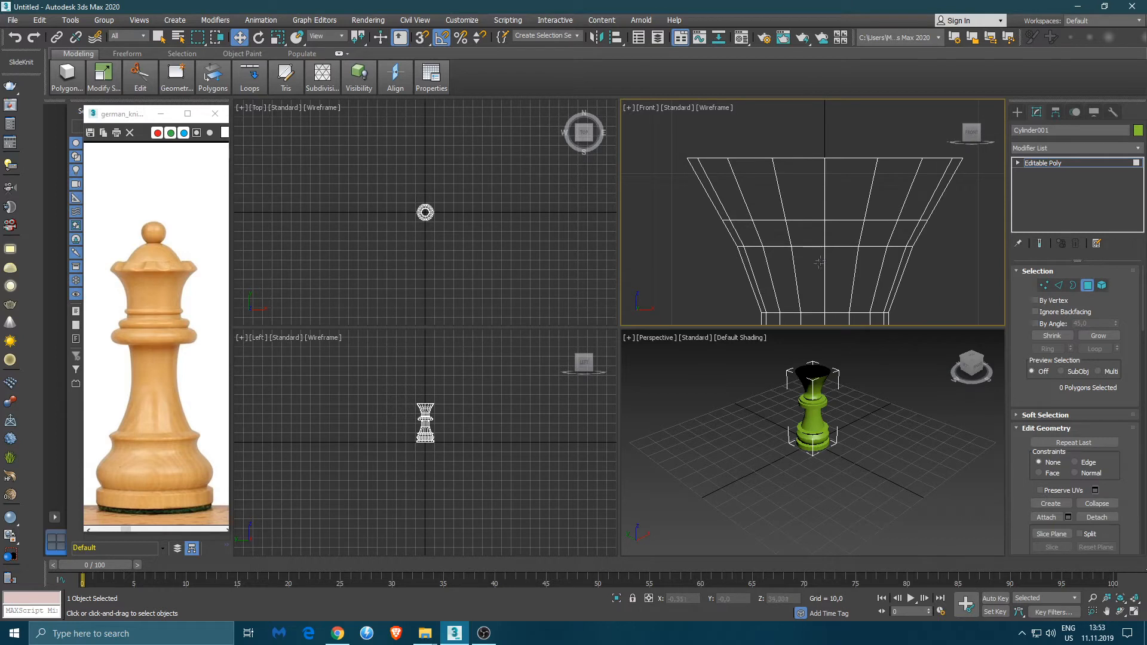
mouse_move(141, 77)
left_click(233, 123)
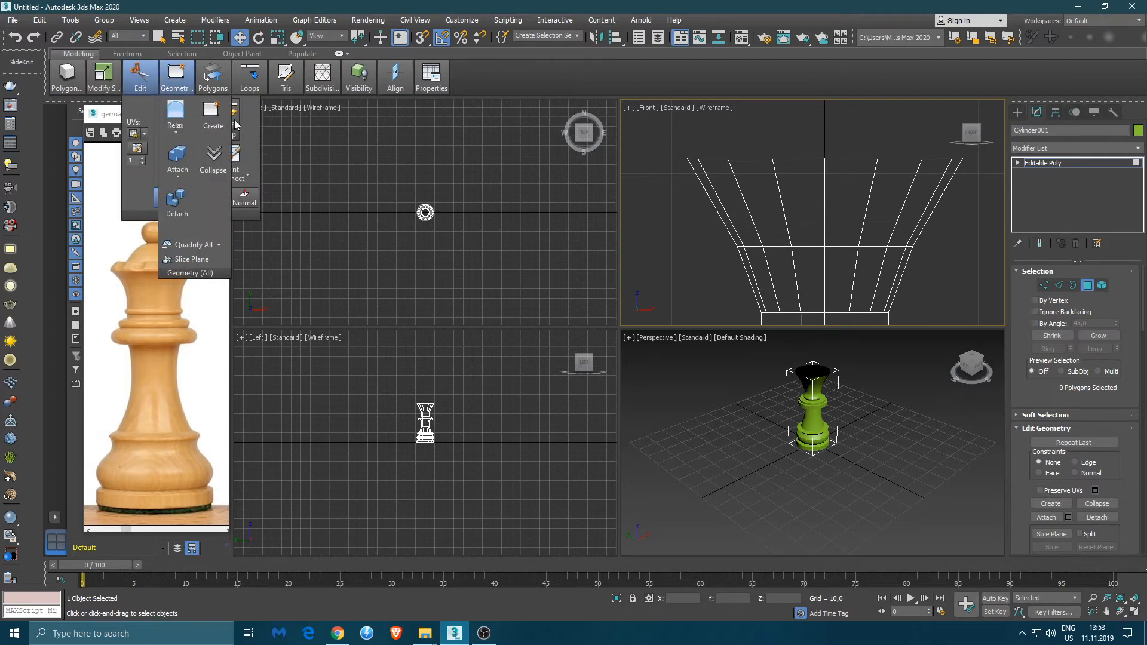
left_click(783, 210)
right_click(783, 258)
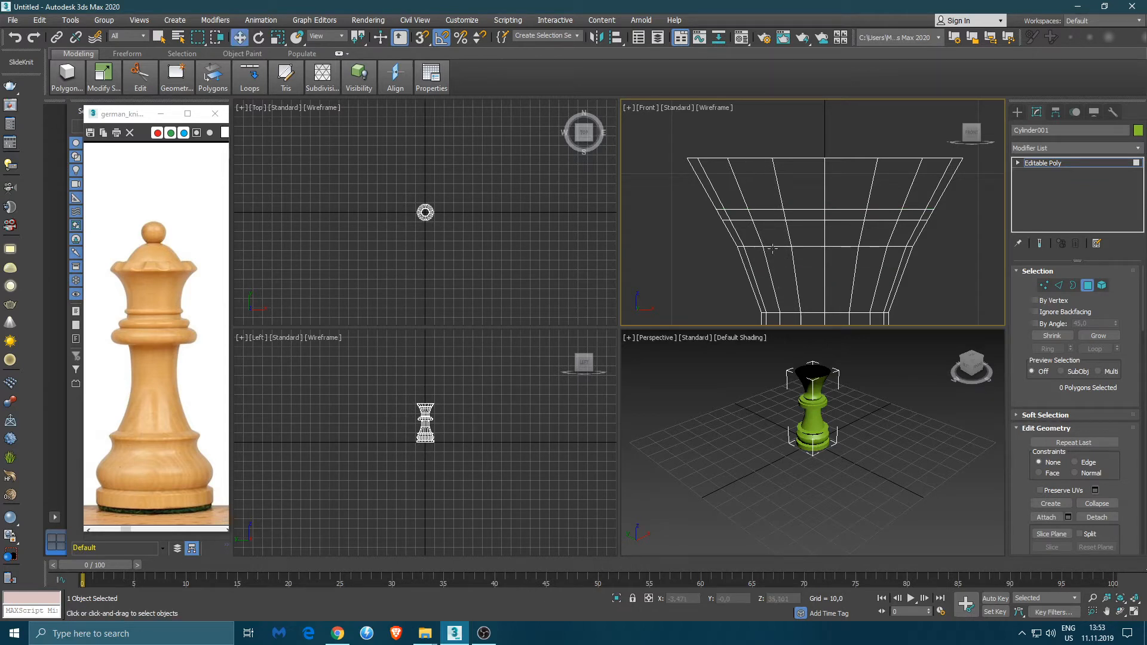
Slightly rescale the loop beneath the two new ones, and scale the upper new loop inward to form a ridge below the rim.
key("2")
double_click(774, 246)
key("r")
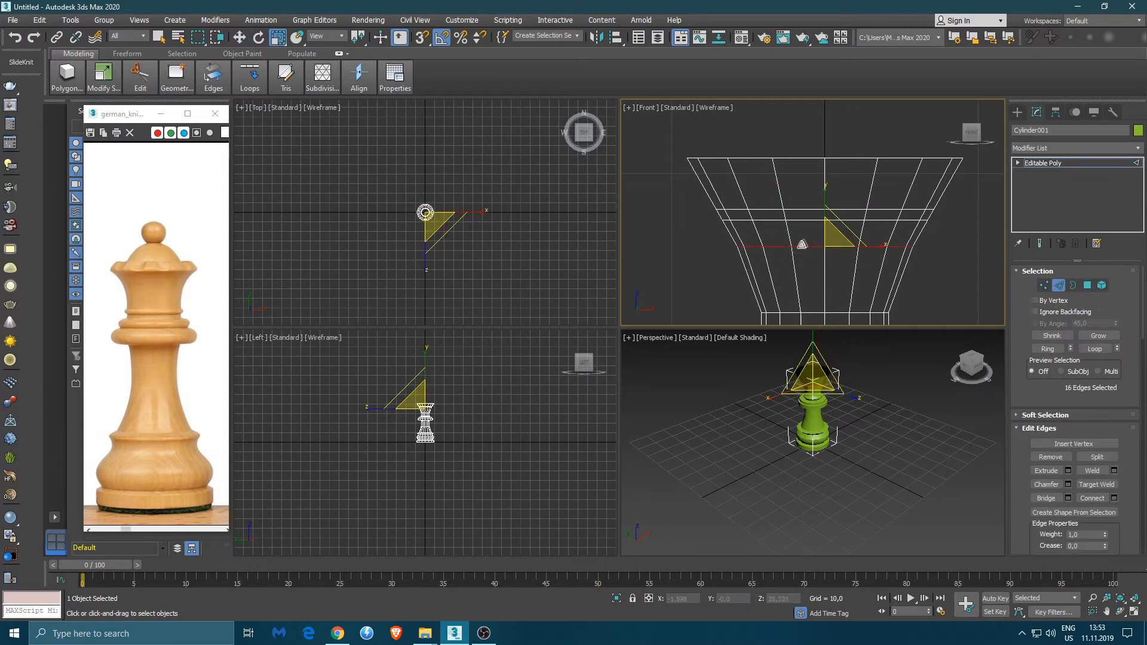
left_click_drag(834, 244, 833, 243)
scroll(822, 234, "up", 5)
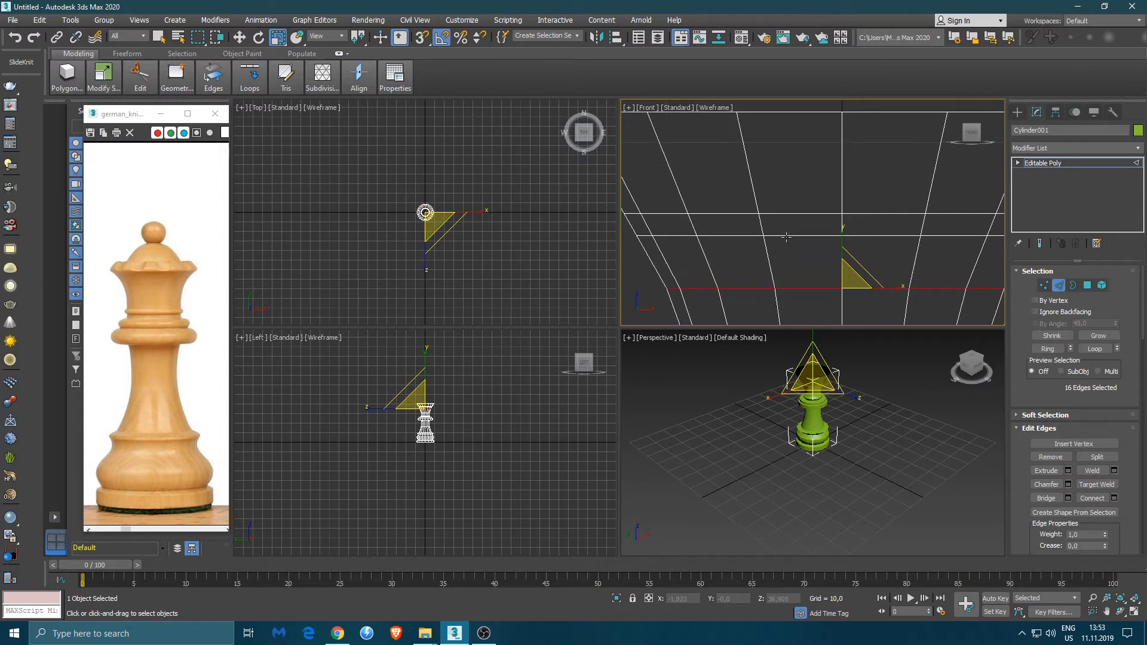
double_click(780, 213)
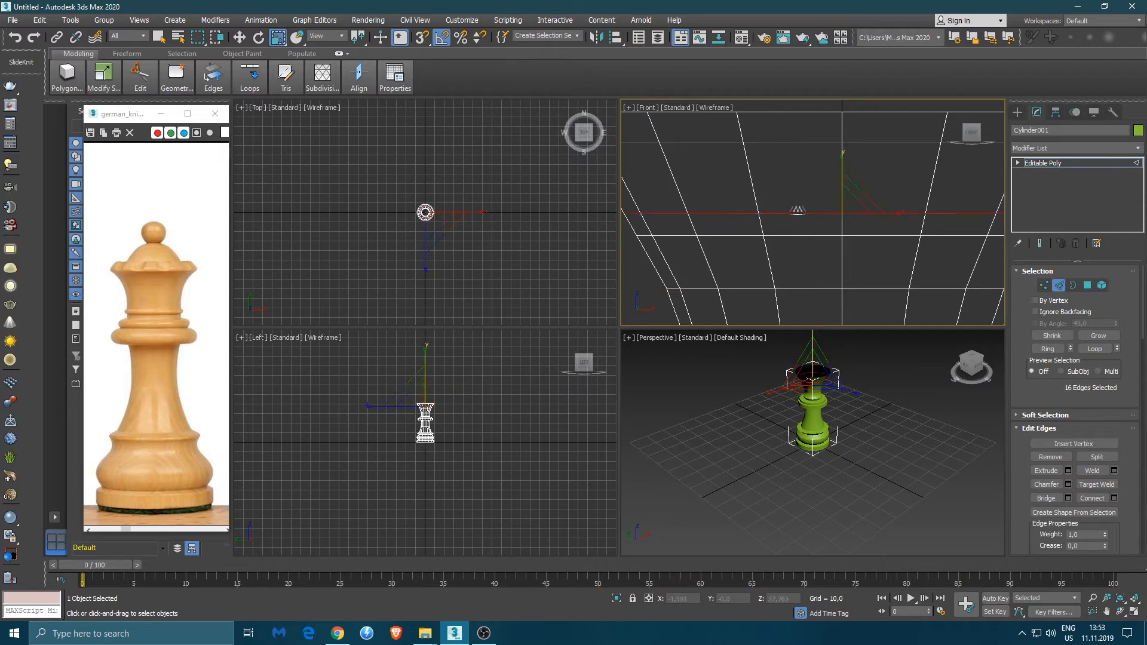
left_click_drag(848, 205, 847, 216)
scroll(815, 232, "down", 5)
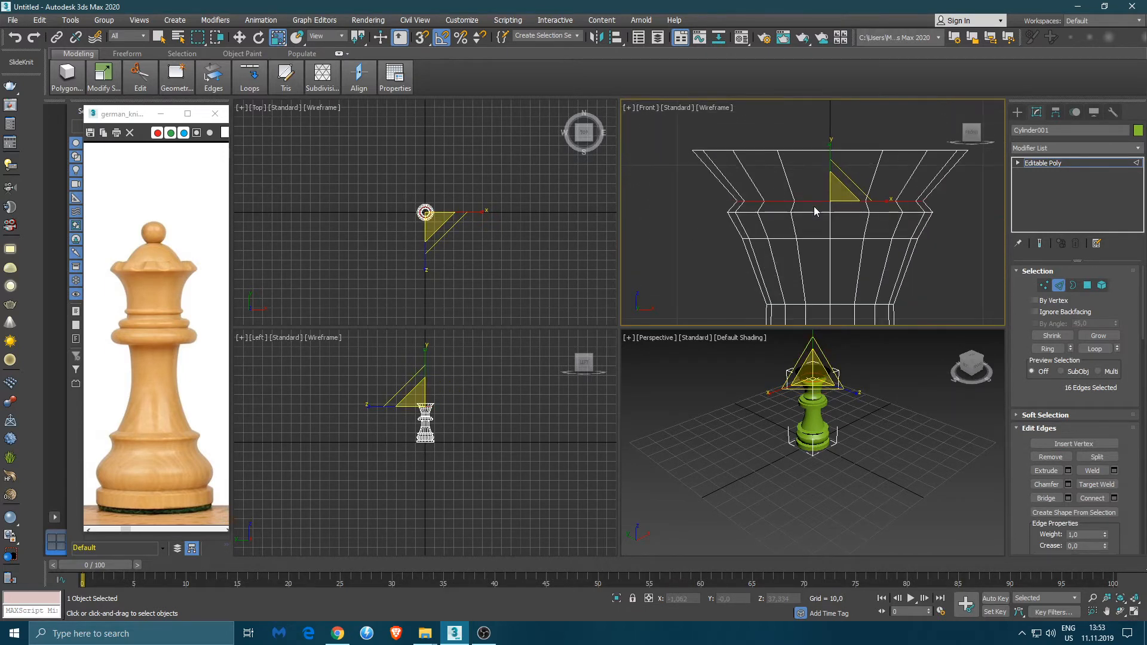
Rework the head's open rim by scaling and moving it into a narrower cylindrical wall rising from inside the crown.
double_click(806, 165)
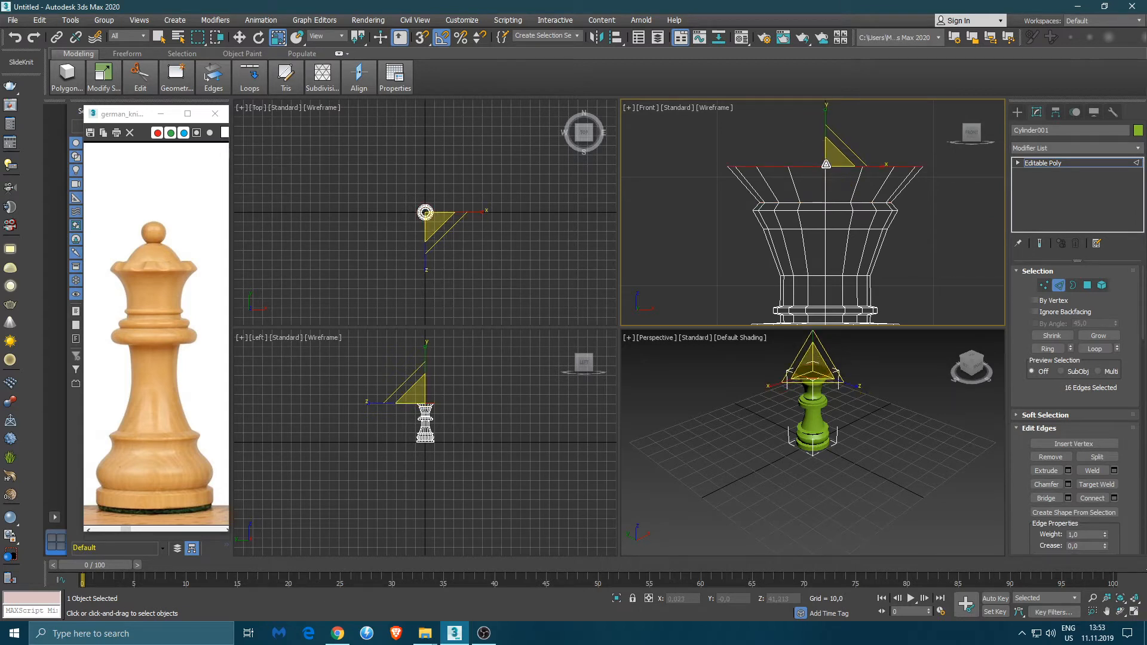
left_click_drag(835, 158, 822, 200)
key("w")
left_click(817, 167)
double_click(817, 167)
middle_click_drag(836, 401, 789, 408, "alt")
scroll(797, 378, "up", 5)
mouse_move(859, 412)
middle_mouse_down()
mouse_move(791, 369)
mouse_move(752, 394)
mouse_move(919, 424)
mouse_move(838, 411)
mouse_move(798, 359)
mouse_move(839, 421)
middle_mouse_up()
scroll(800, 378, "down", 4)
key("2")
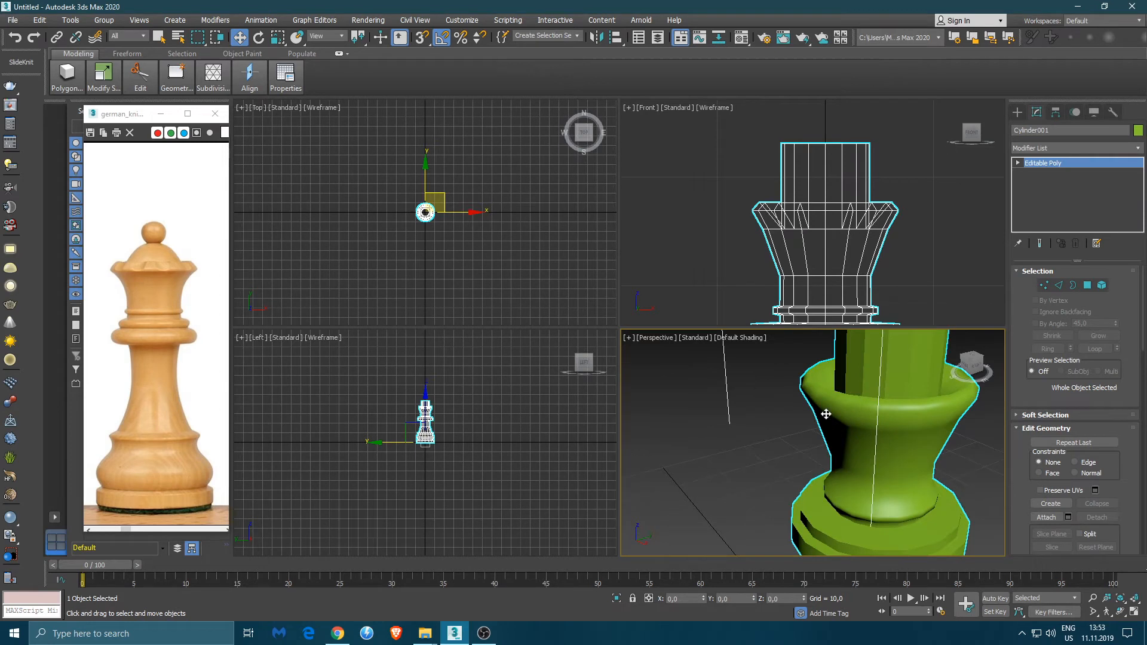
Lower the edge loop beneath the crown's rim slightly and scale it inward to curve the flare.
key("4")
left_click(812, 383)
middle_click_drag(812, 382, 681, 405, "alt")
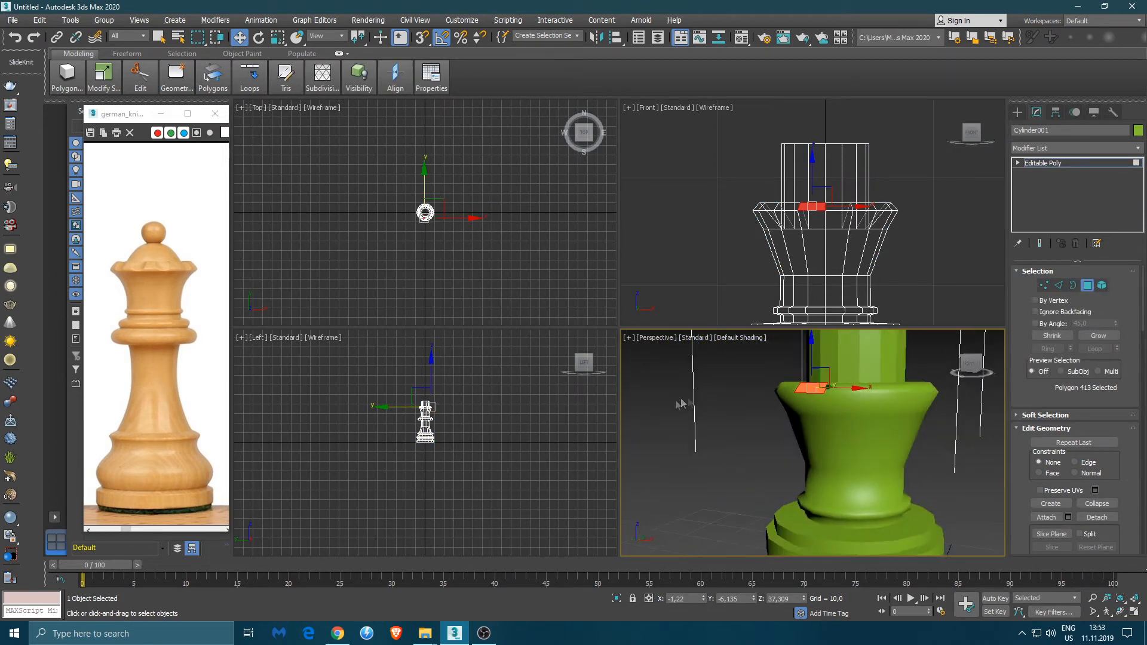
left_click(792, 230)
key("2")
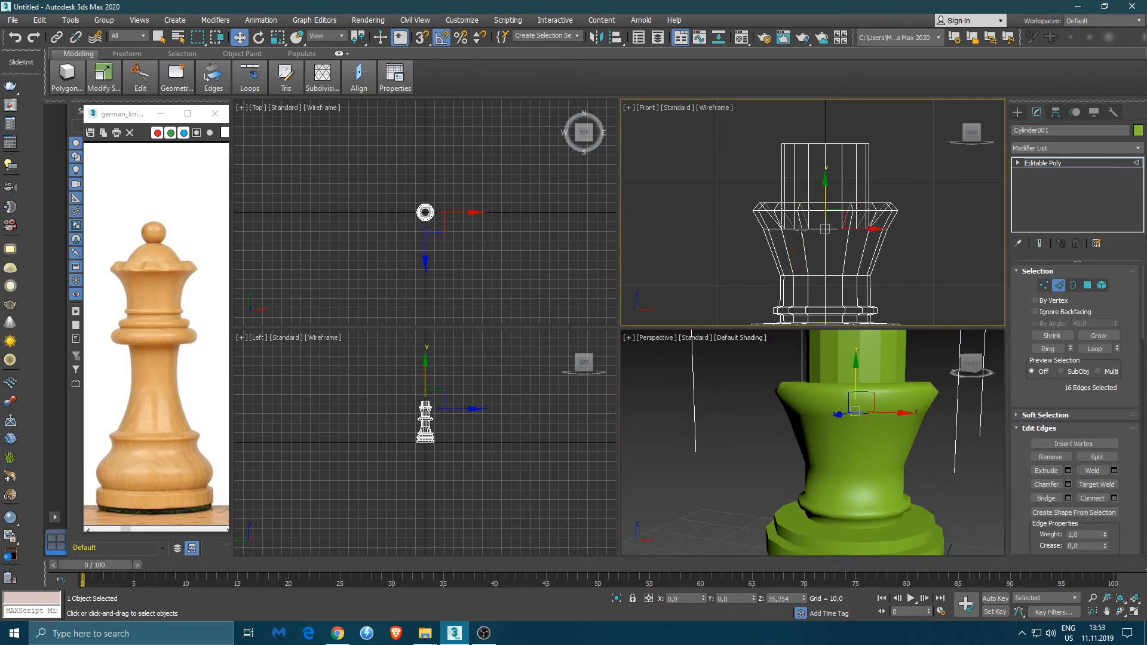
key("r")
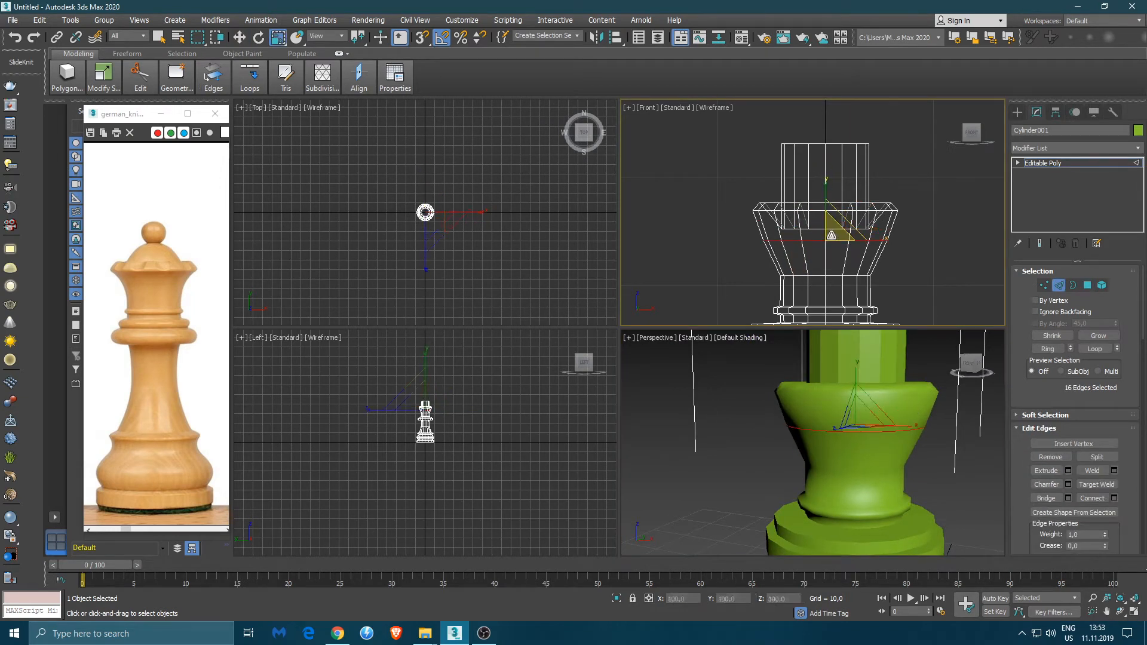
left_click_drag(831, 234, 830, 245)
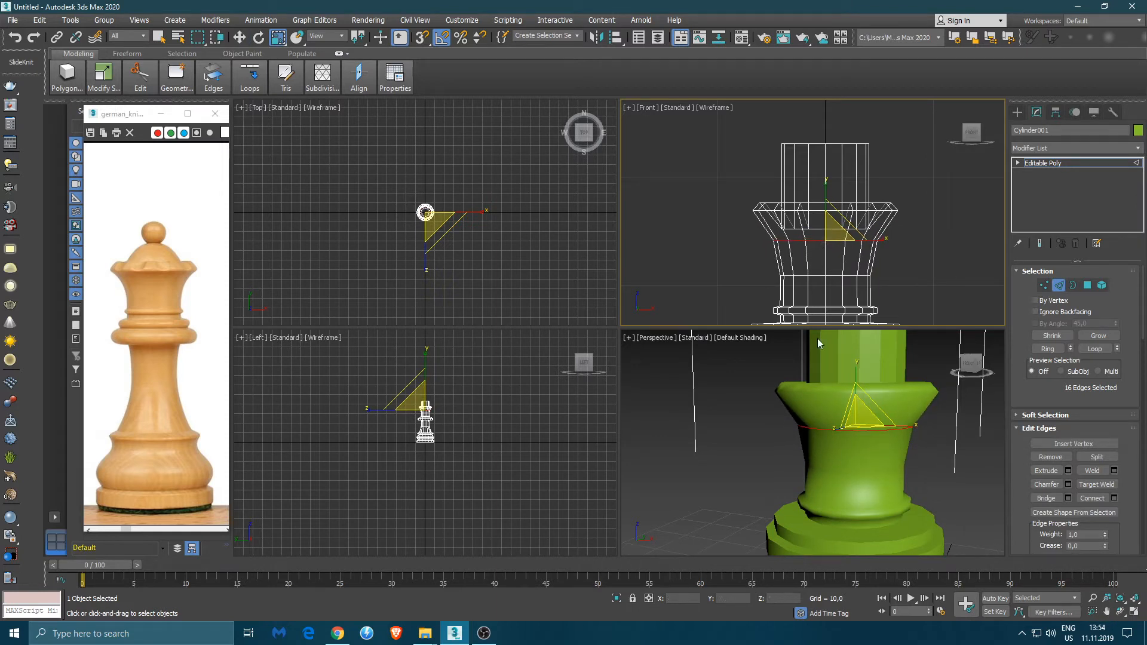
middle_click_drag(854, 390, 830, 442, "alt")
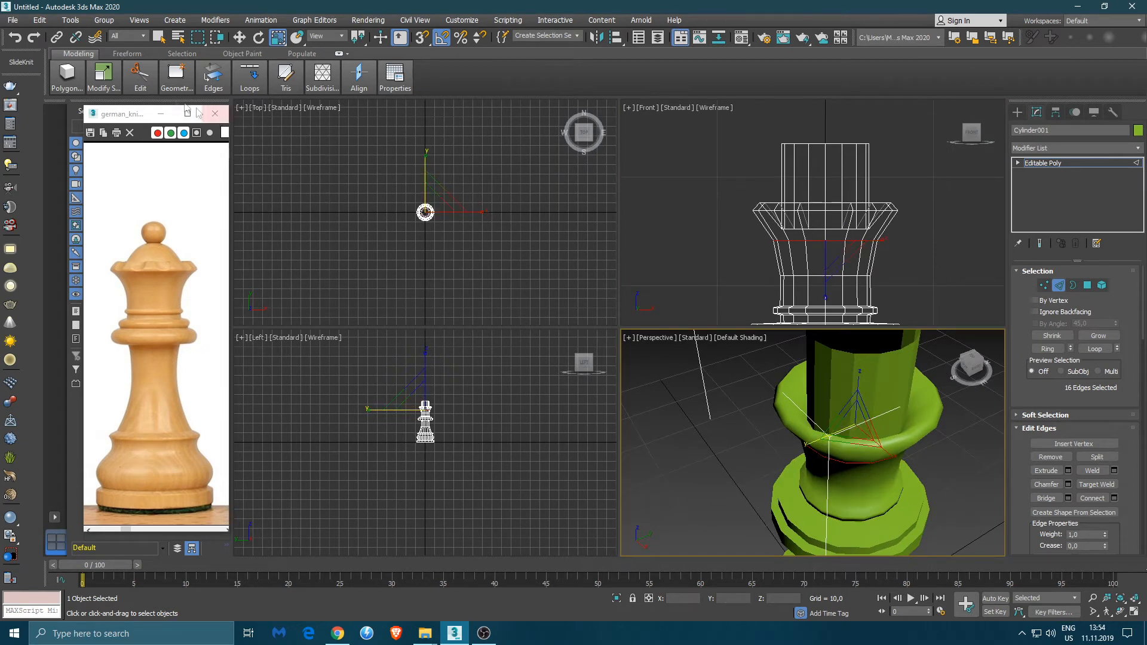
Add two edge loops with Swift Loop around the inner cylindrical wall and lower the wall's open top edge.
mouse_move(145, 90)
left_click(228, 121)
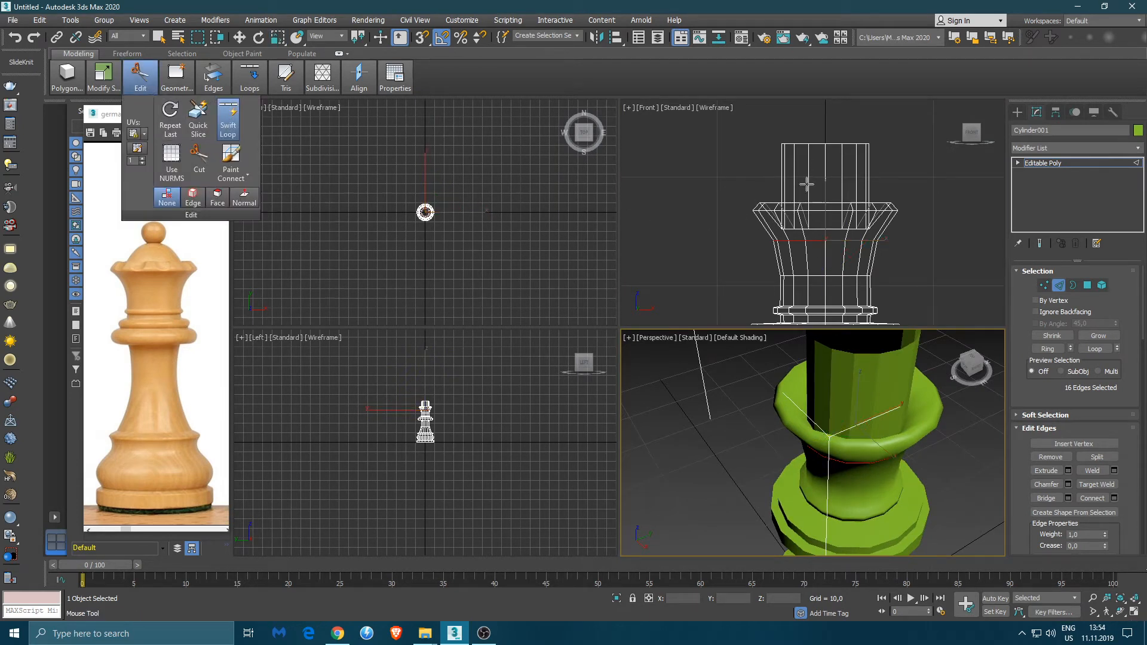
right_click(806, 184)
right_click(814, 173)
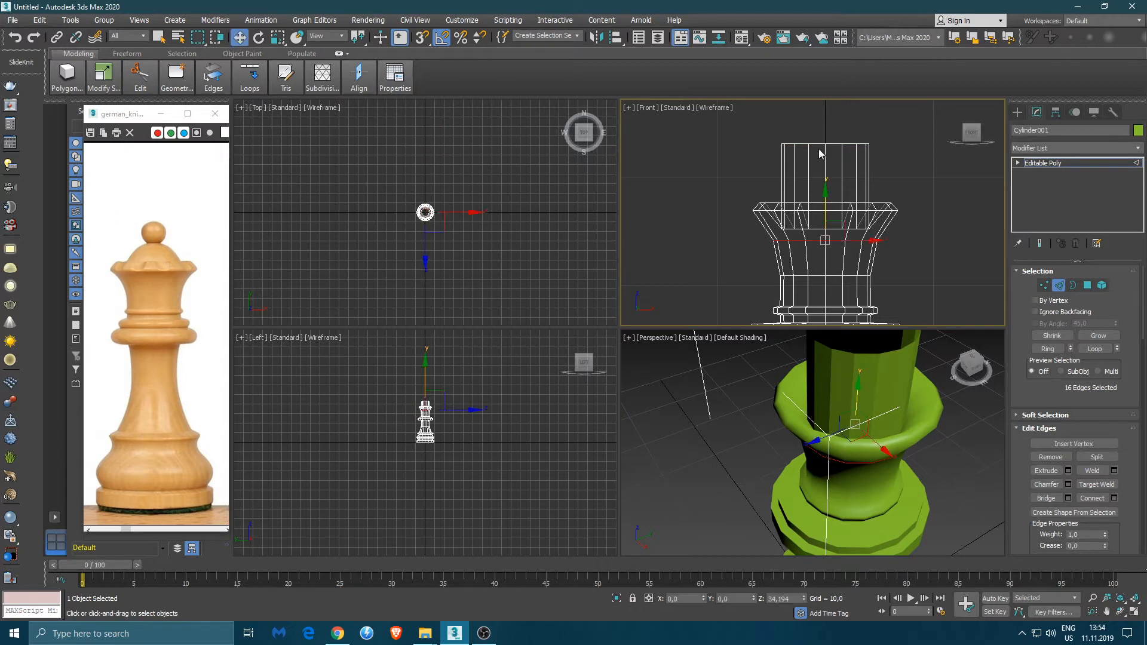
double_click(819, 144)
left_click_drag(823, 117, 828, 145)
Scale the wall's upper loop inward and its top edge further inward, then lower the top edge to form a dome.
key("r")
left_click(819, 185)
left_click(822, 183)
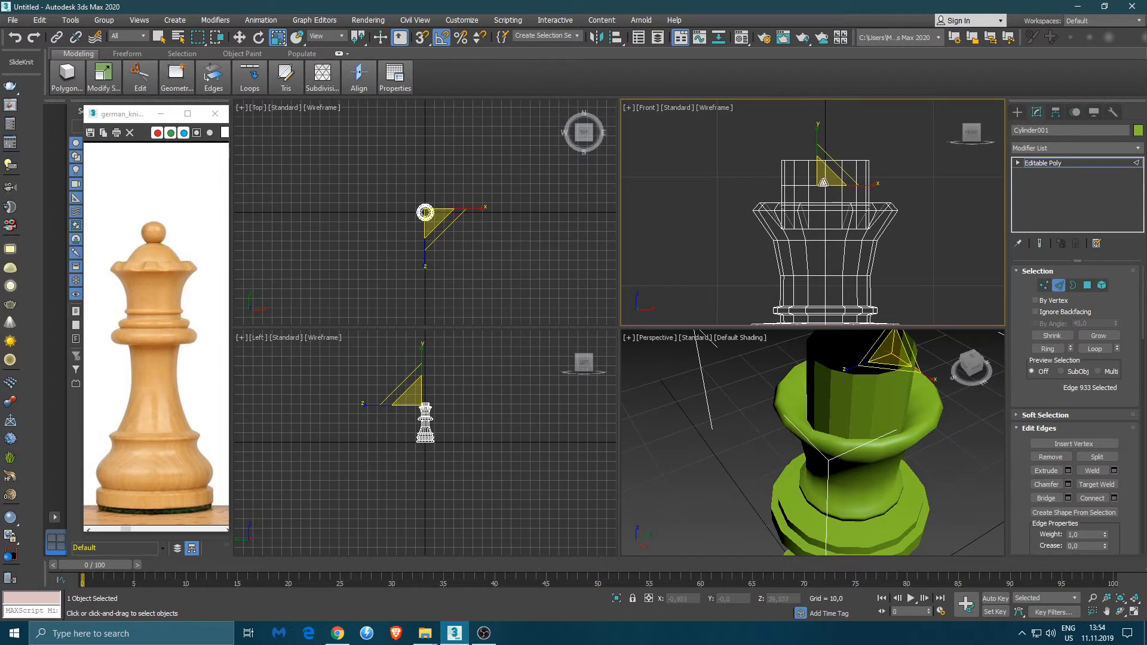
double_click(817, 184)
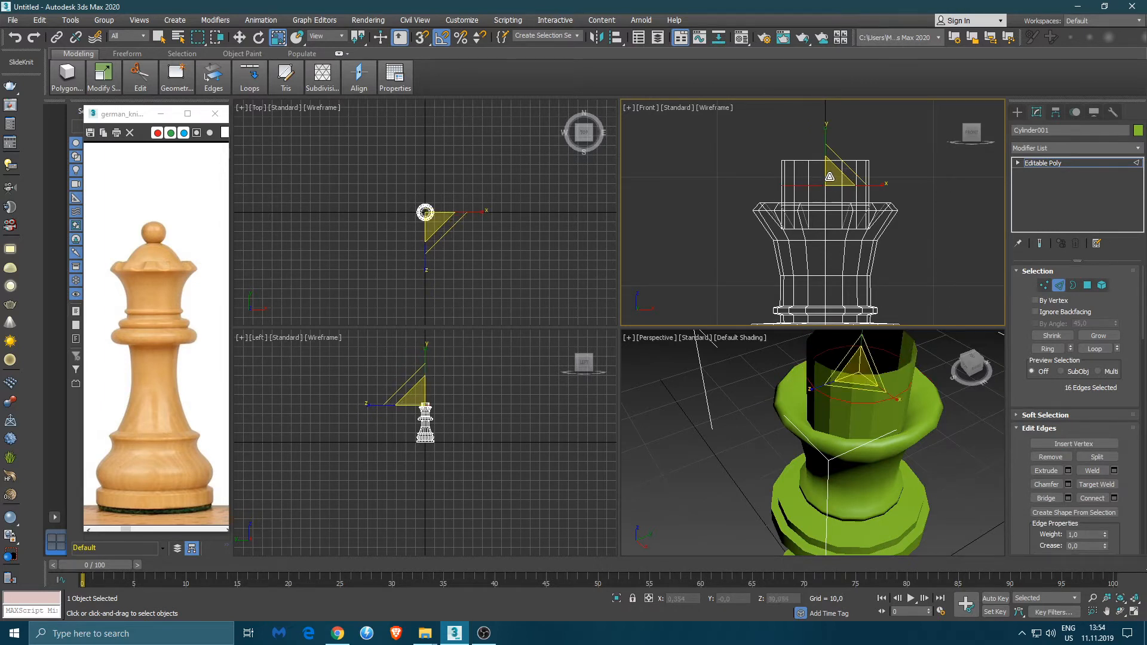
left_click_drag(830, 176, 828, 191)
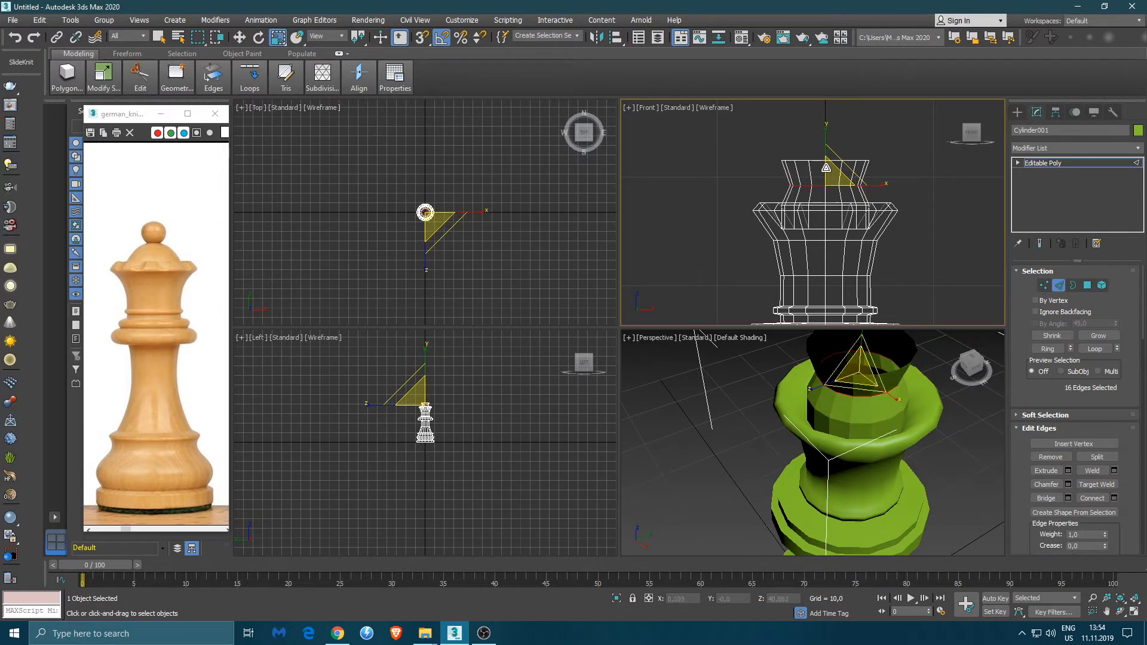
double_click(816, 161)
left_click_drag(831, 153, 823, 240)
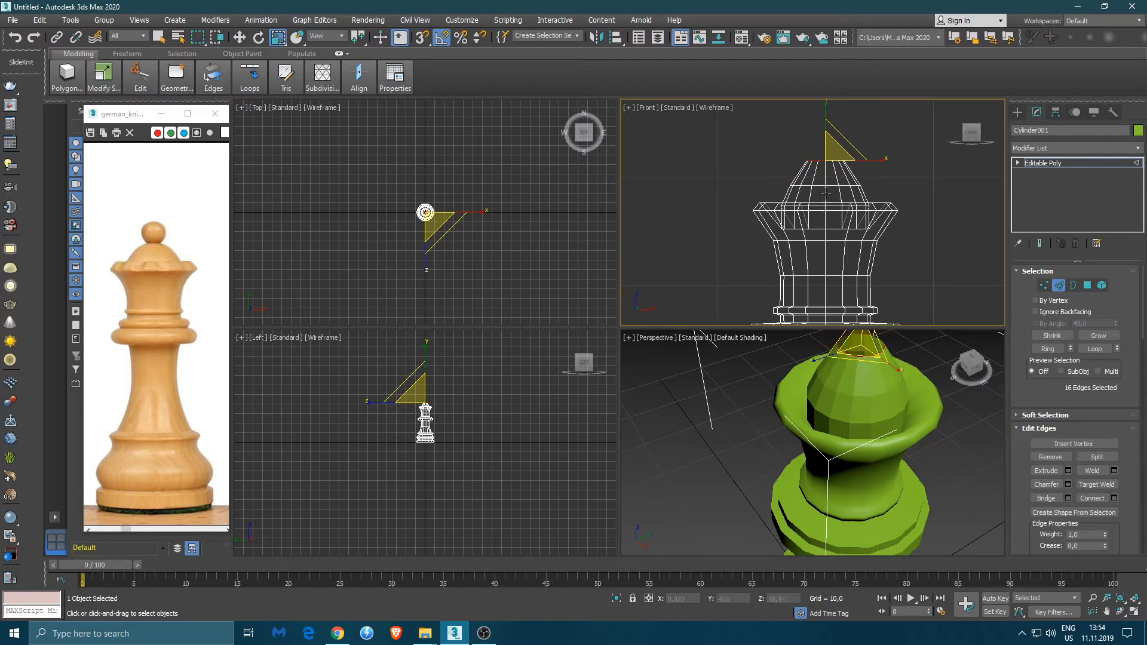
key("w")
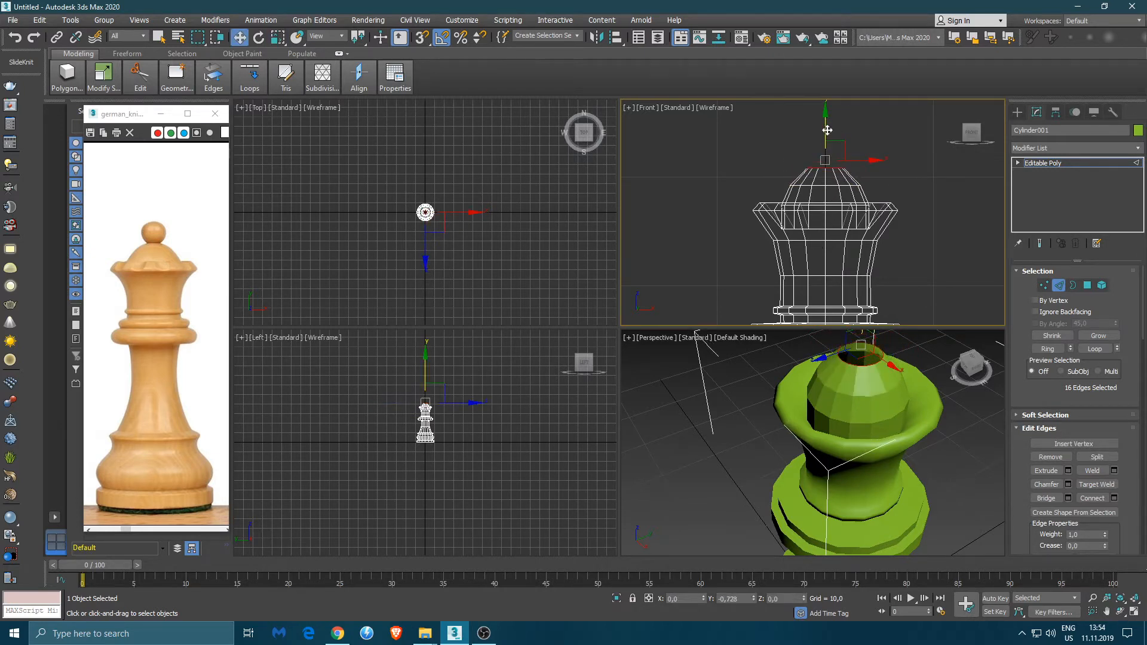
left_click_drag(827, 130, 829, 156)
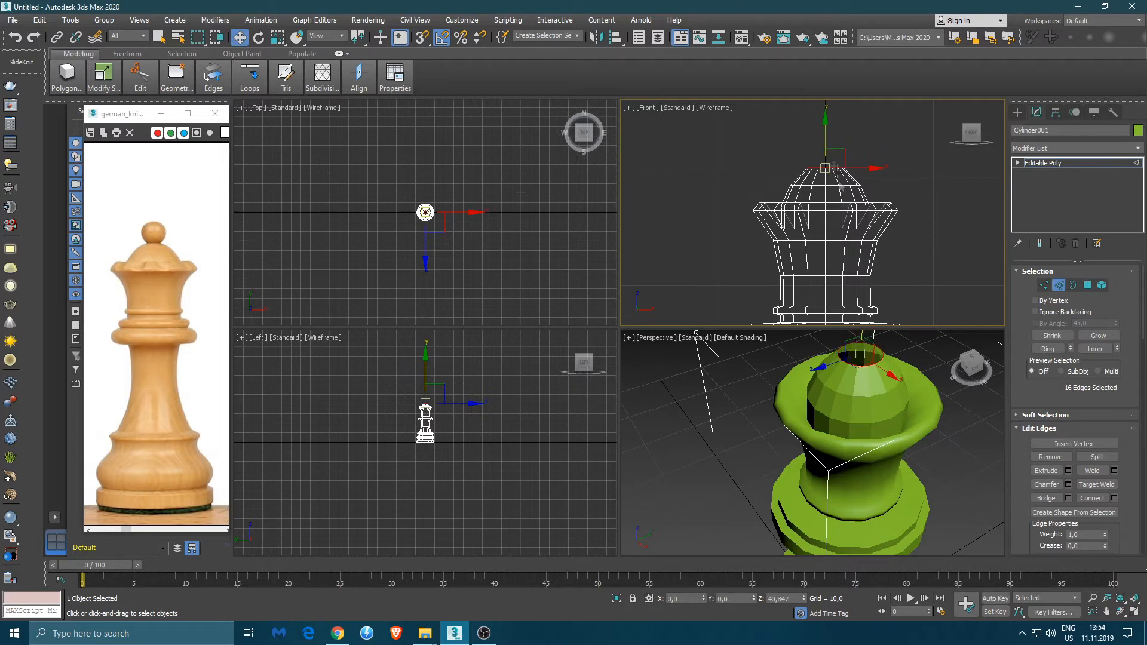
Select all four edge loops of the dome and raise them together inside the crown.
double_click(816, 229)
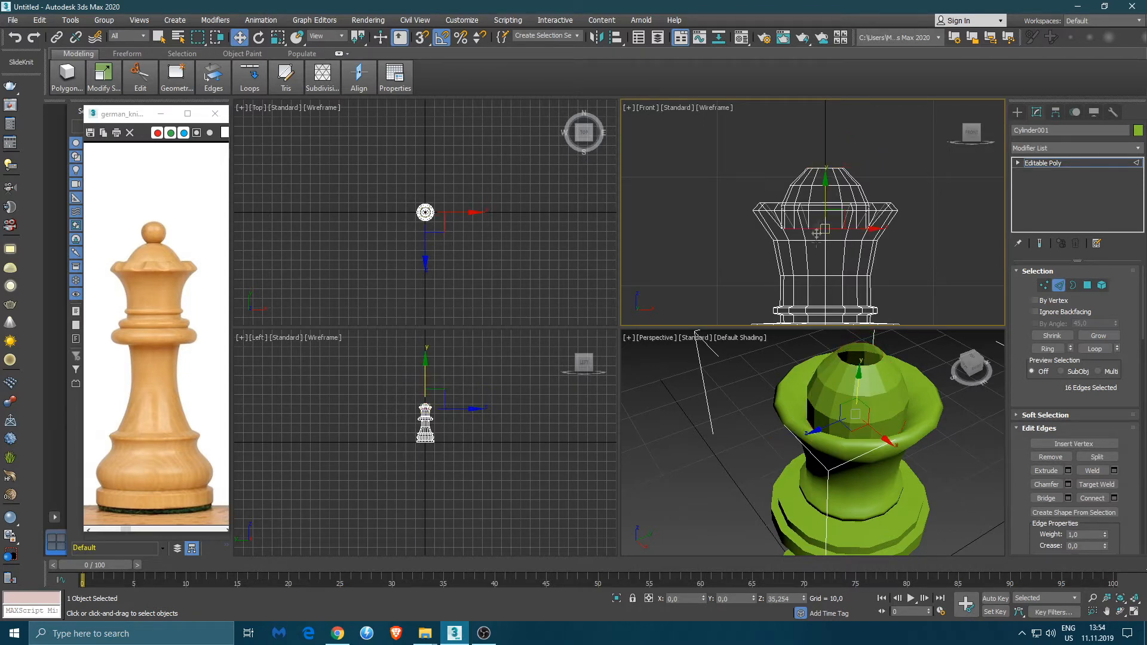
scroll(819, 210, "up", 5)
double_click(816, 203, "ctrl")
double_click(818, 146, "ctrl")
middle_click_drag(818, 146, 820, 209)
double_click(820, 164, "ctrl")
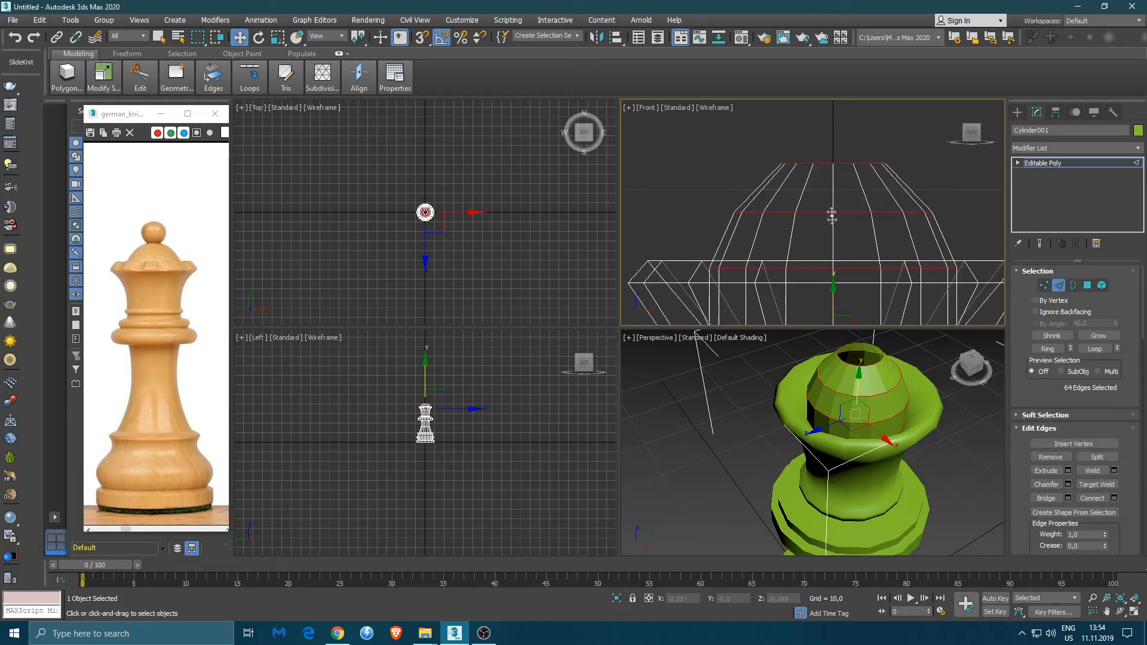
left_click_drag(832, 229, 835, 201)
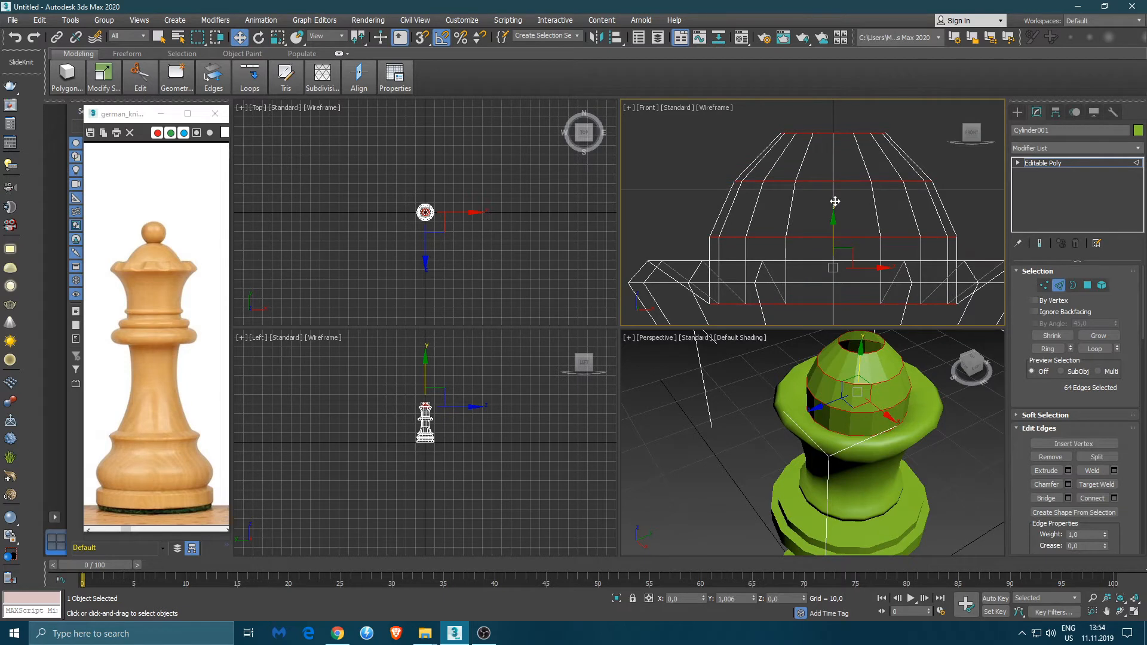
Lower the dome's upper two loops slightly and rescale the top opening to give a flatter, rounder profile.
double_click(827, 181)
mouse_move(832, 151)
left_mouse_down()
mouse_move(833, 114)
mouse_move(834, 131)
left_mouse_up()
key("r")
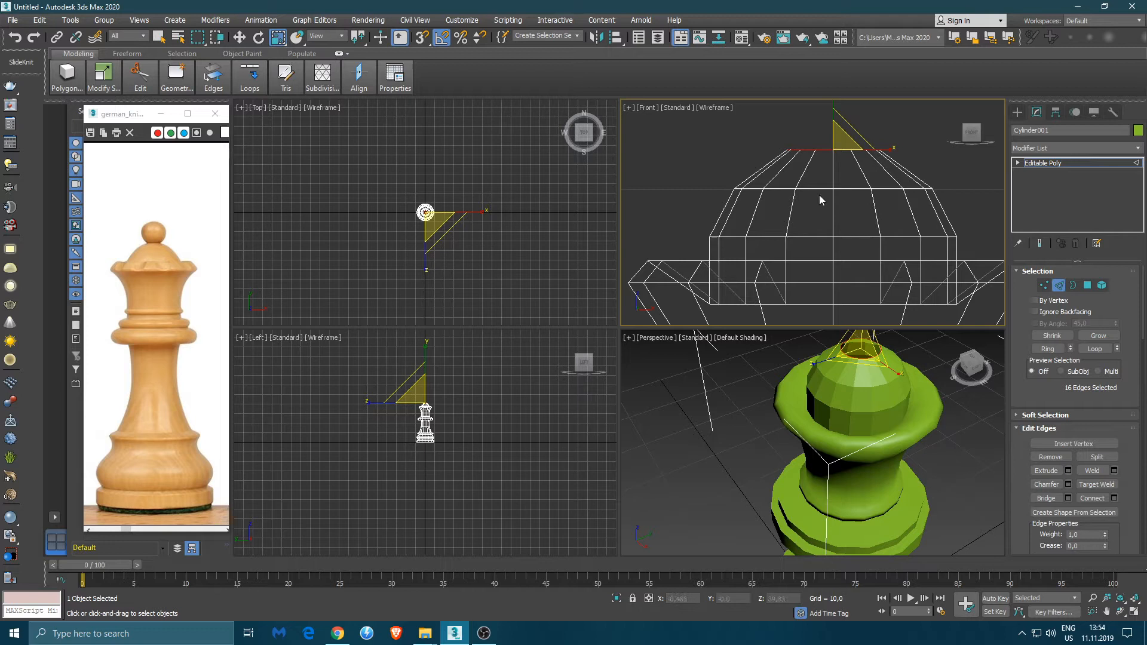
left_click(1046, 164)
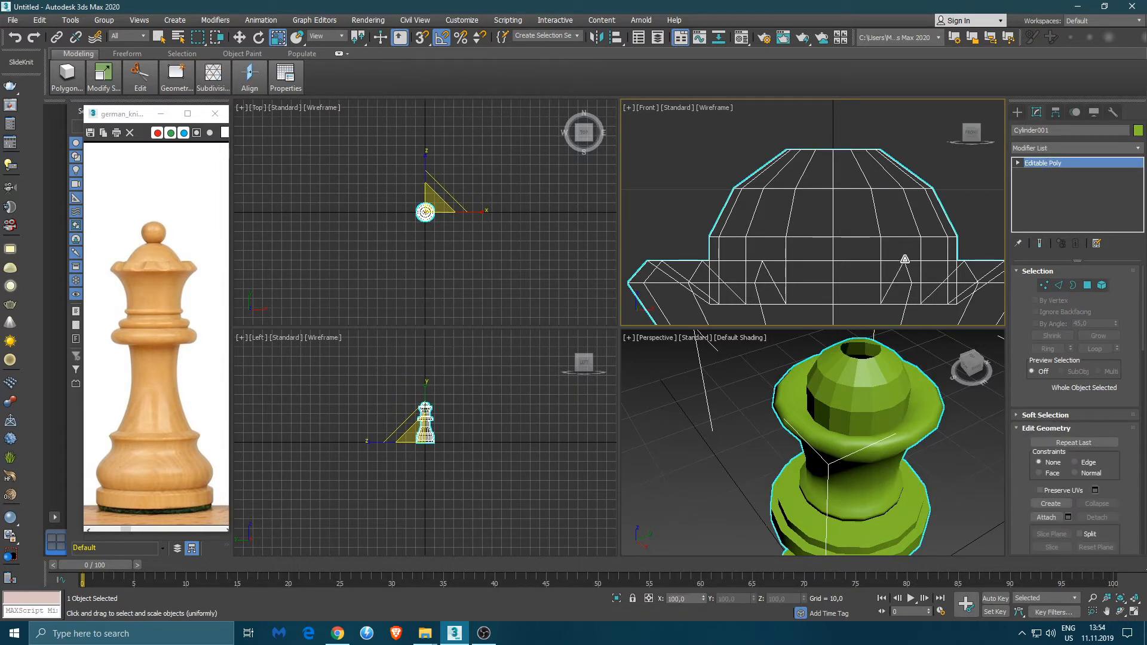
Create a sphere centred above the dome with radius 1,7 and 16 segments.
left_click(1017, 111)
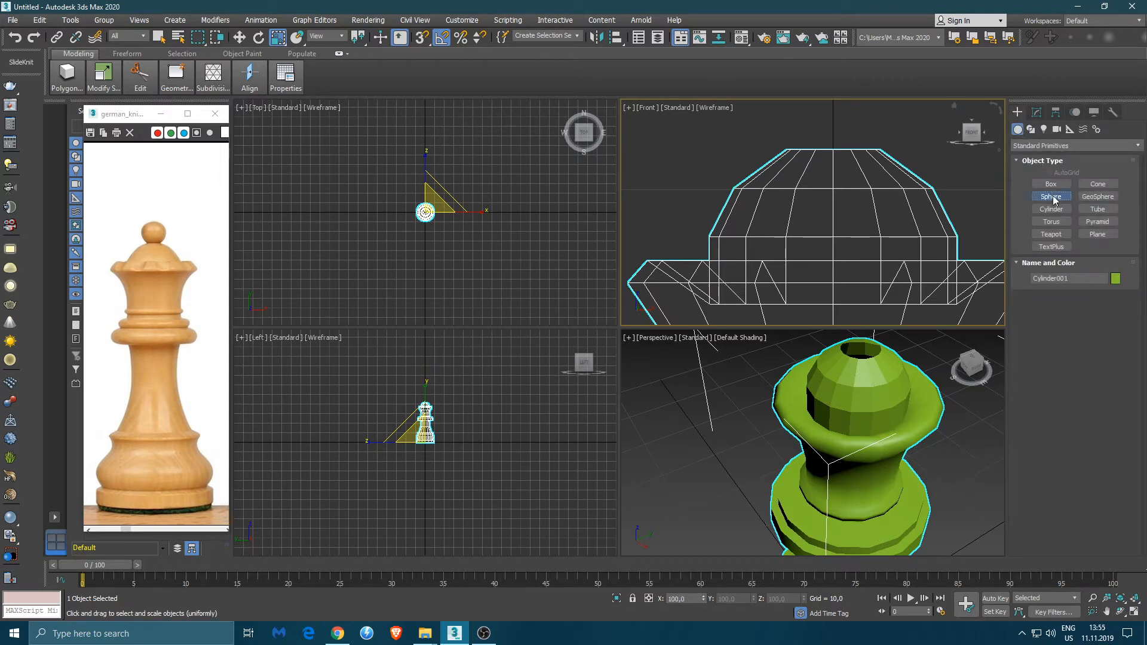
left_click(1050, 196)
middle_click_drag(833, 119, 823, 169)
left_click_drag(823, 169, 866, 139)
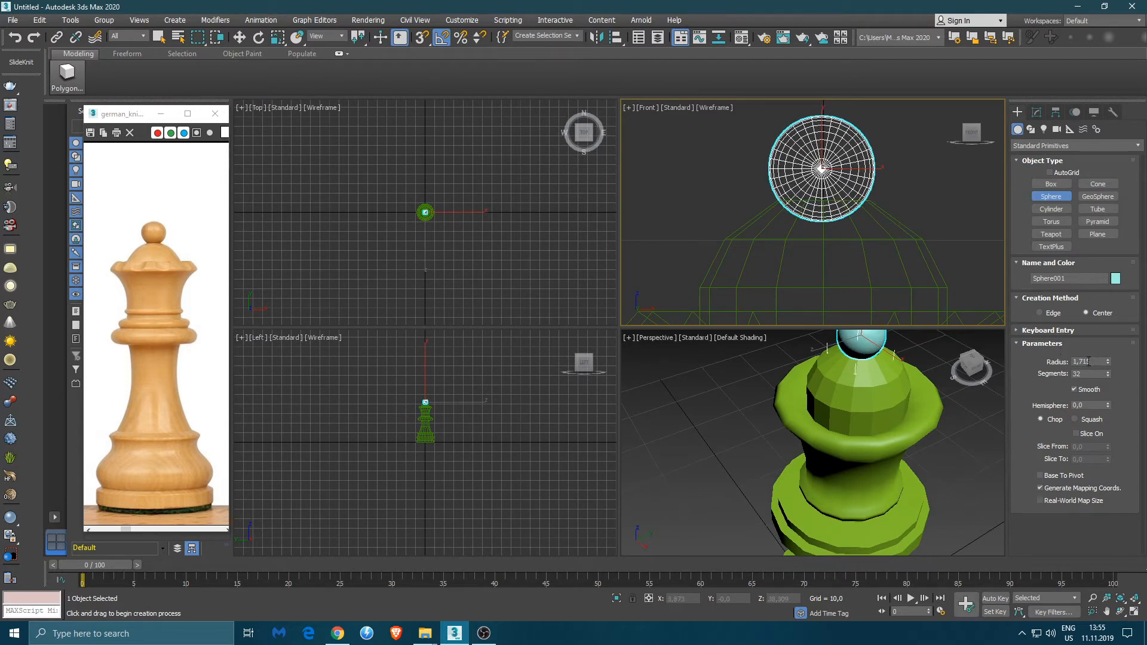
type("1,7")
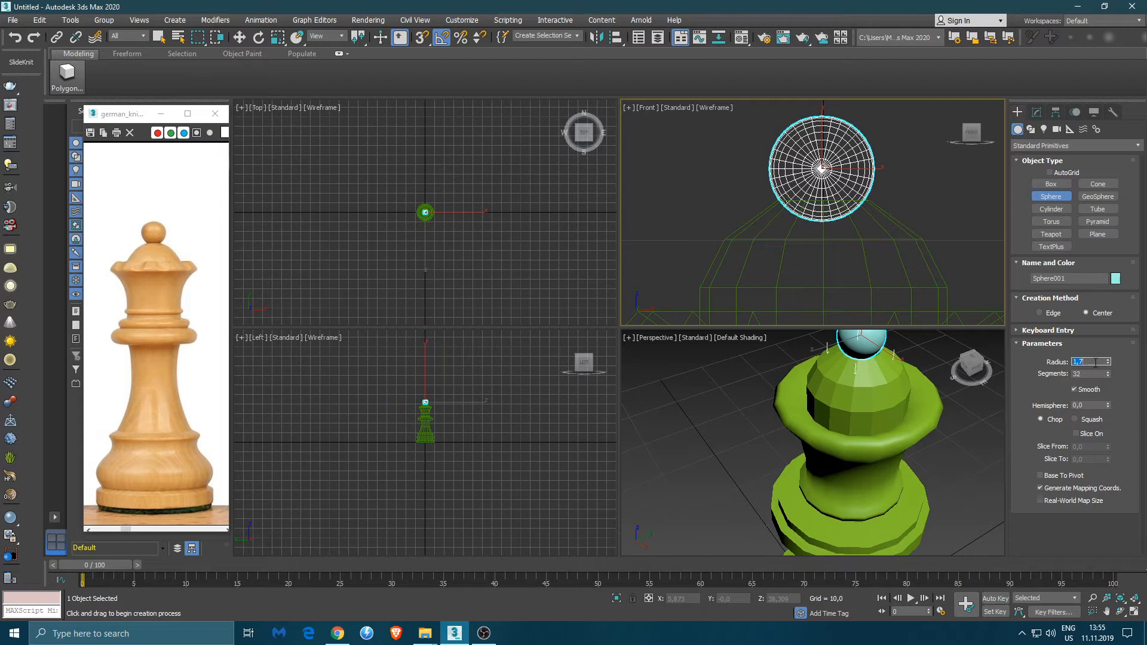
key("Tab")
type("16")
key("Return")
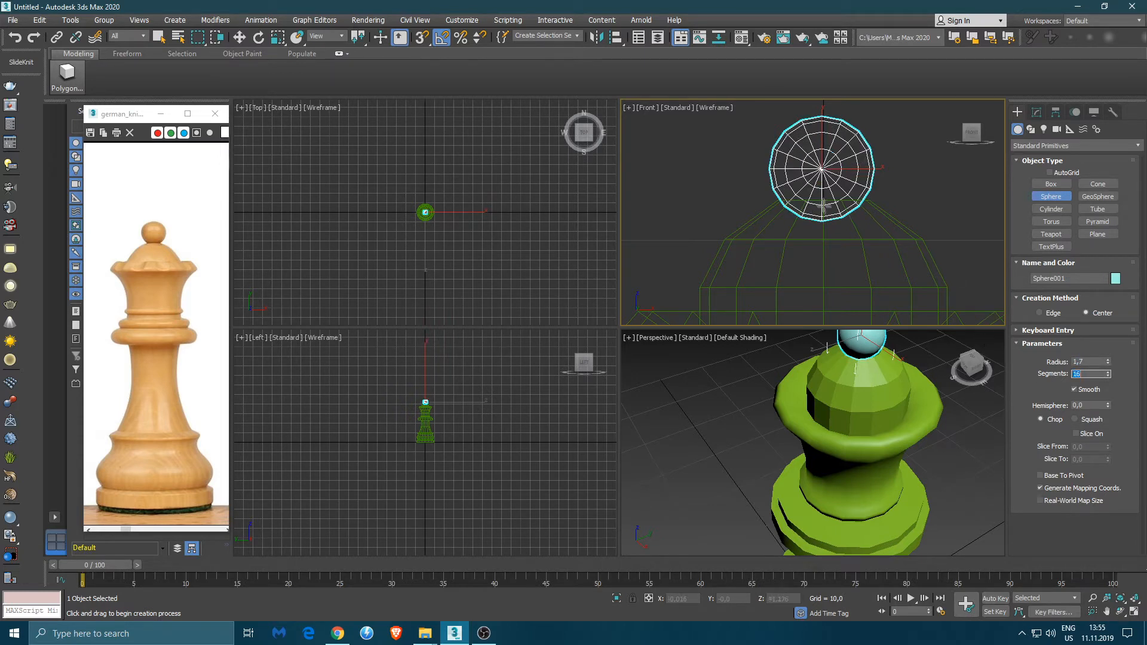
Rotate the sphere so its poles point up and down, and raise it slightly above the dome's opening.
key("r")
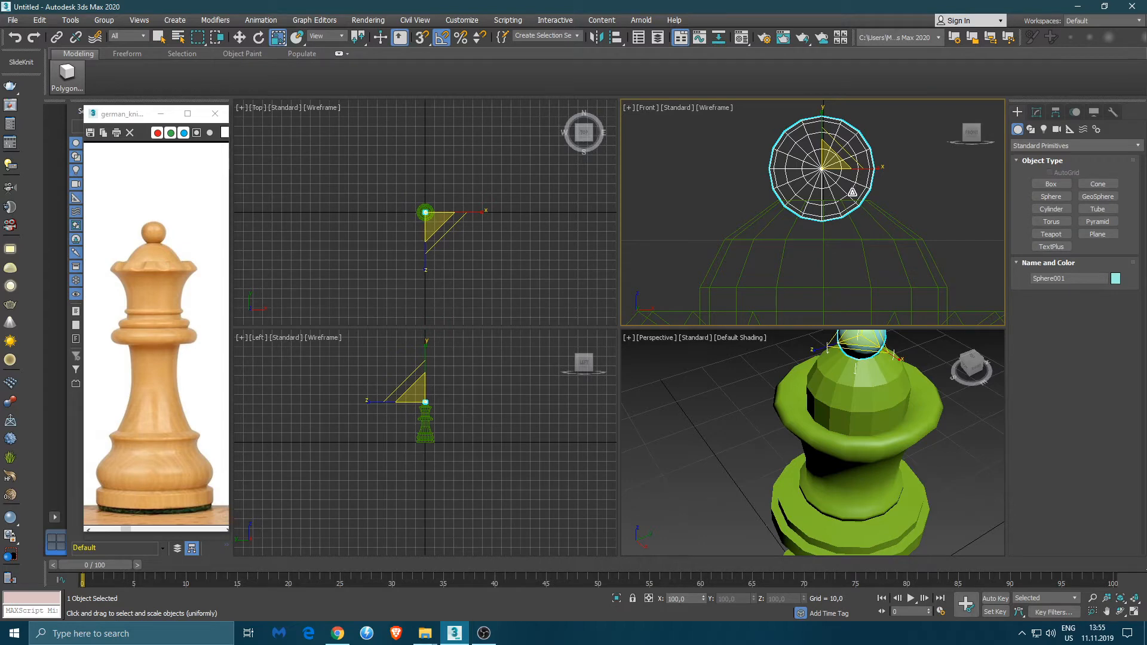
key("e")
left_click_drag(825, 143, 823, 194)
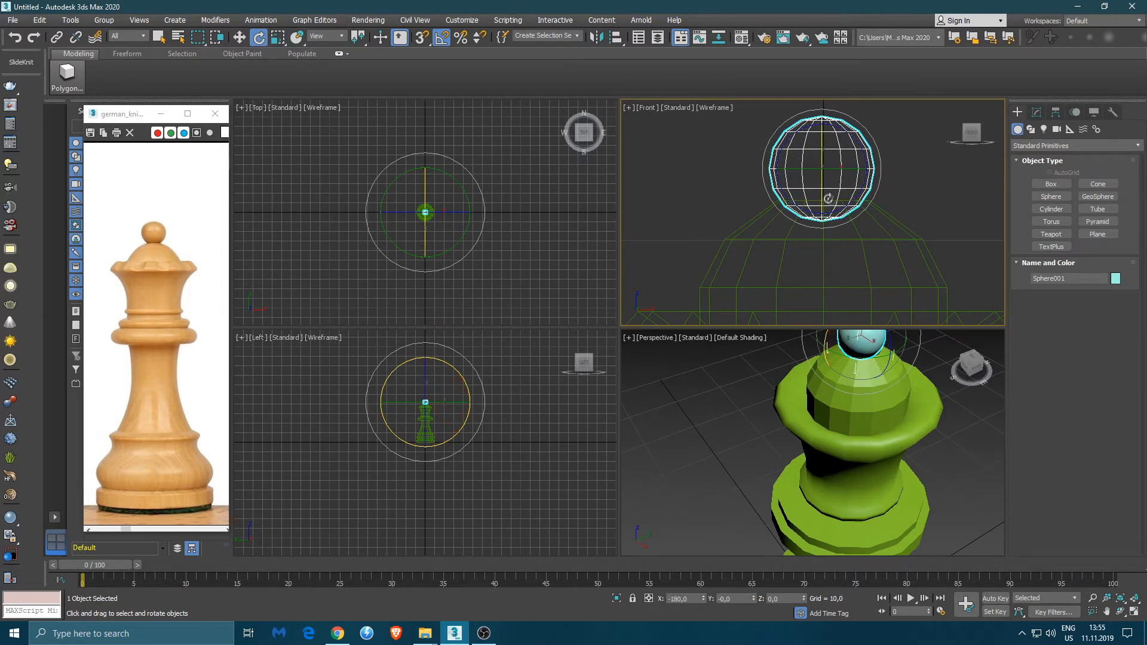
key("w")
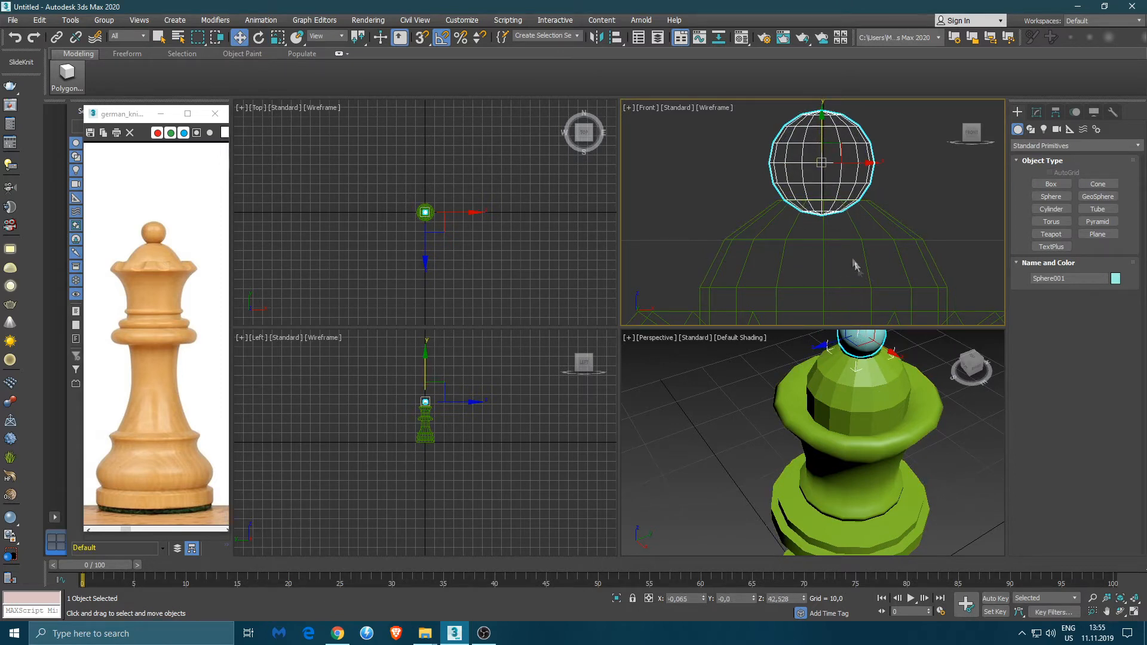
Convert the sphere to an editable poly and delete the two lowest rings of polygons at its bottom.
key("r")
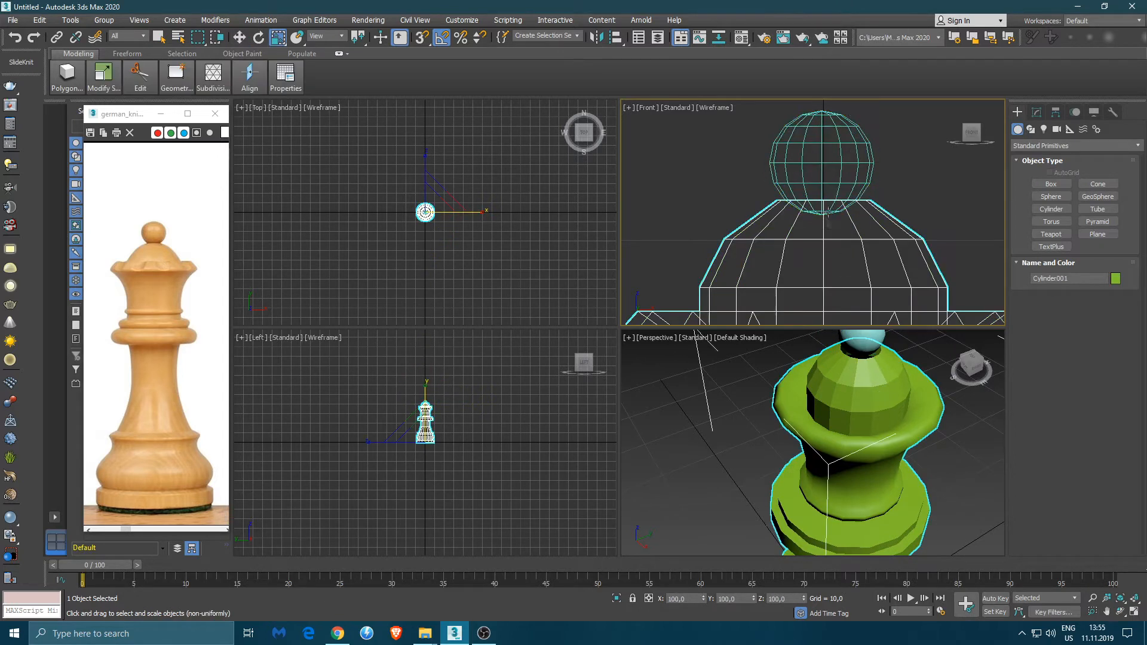
left_click(1036, 112)
right_click(1040, 202)
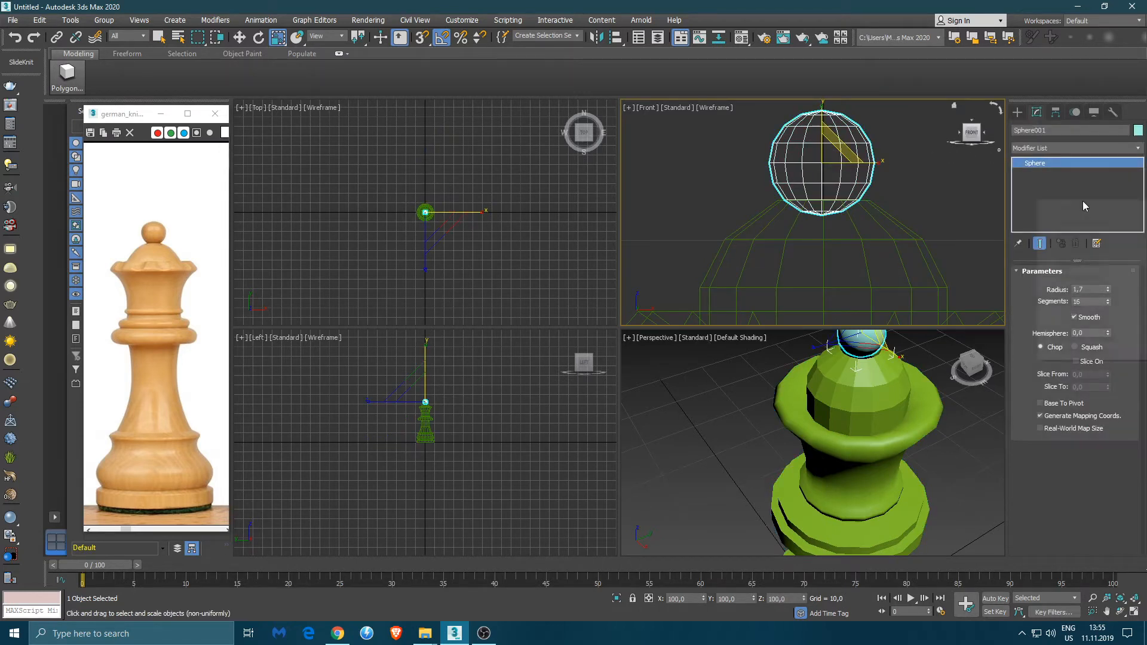
left_click(1096, 291)
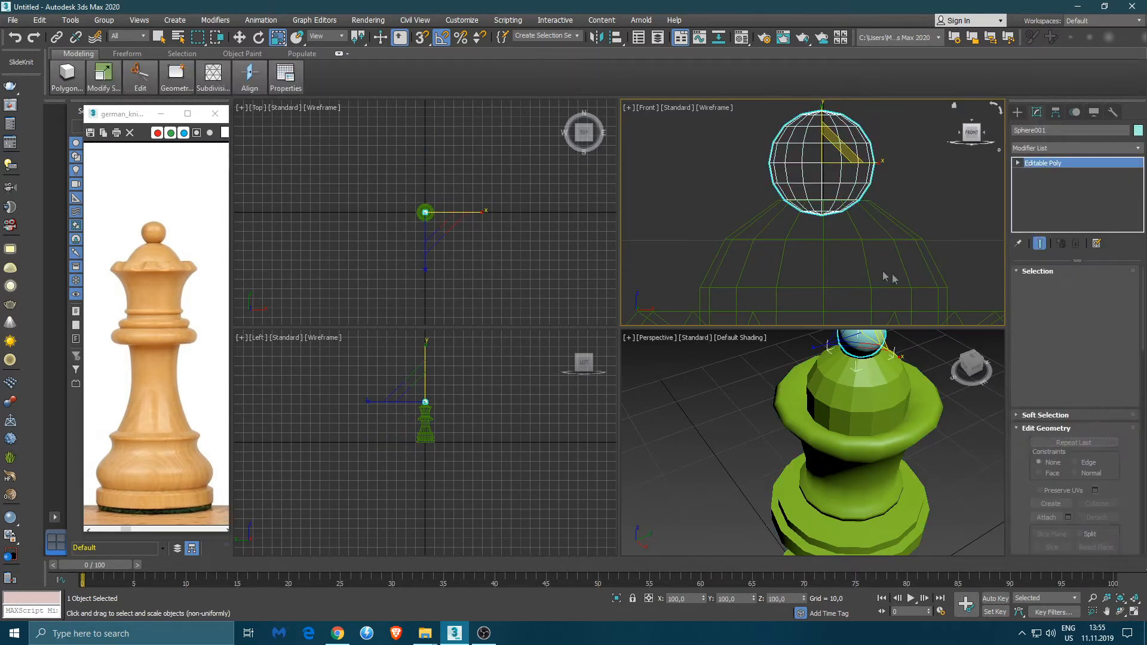
scroll(819, 233, "up", 5)
key("4")
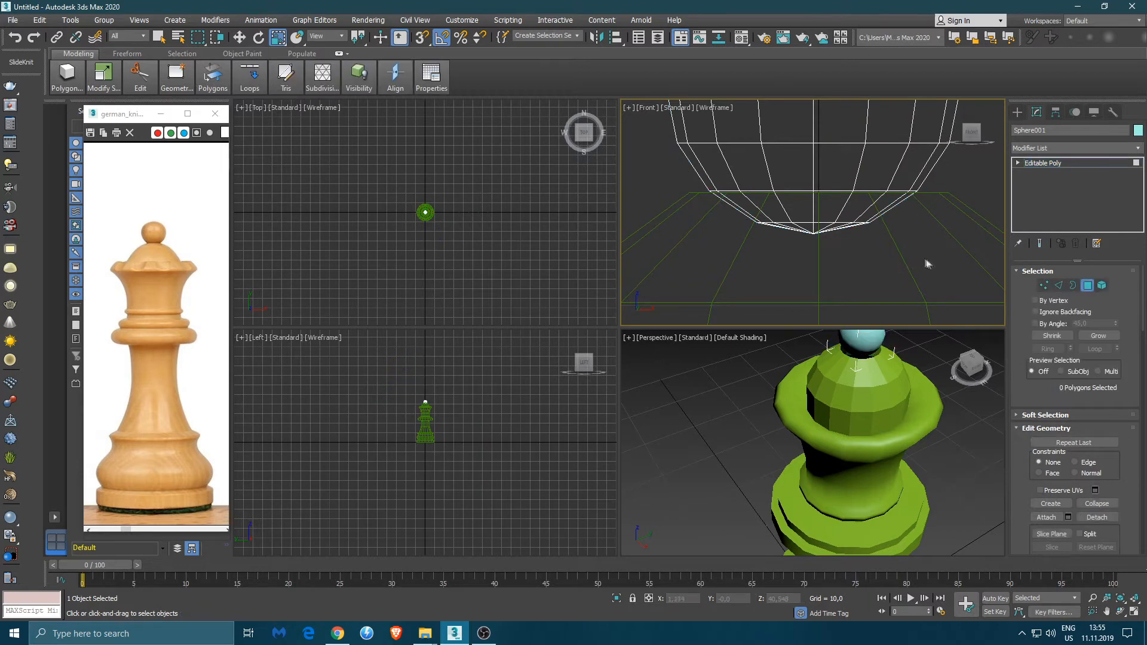
left_click_drag(712, 206, 706, 203)
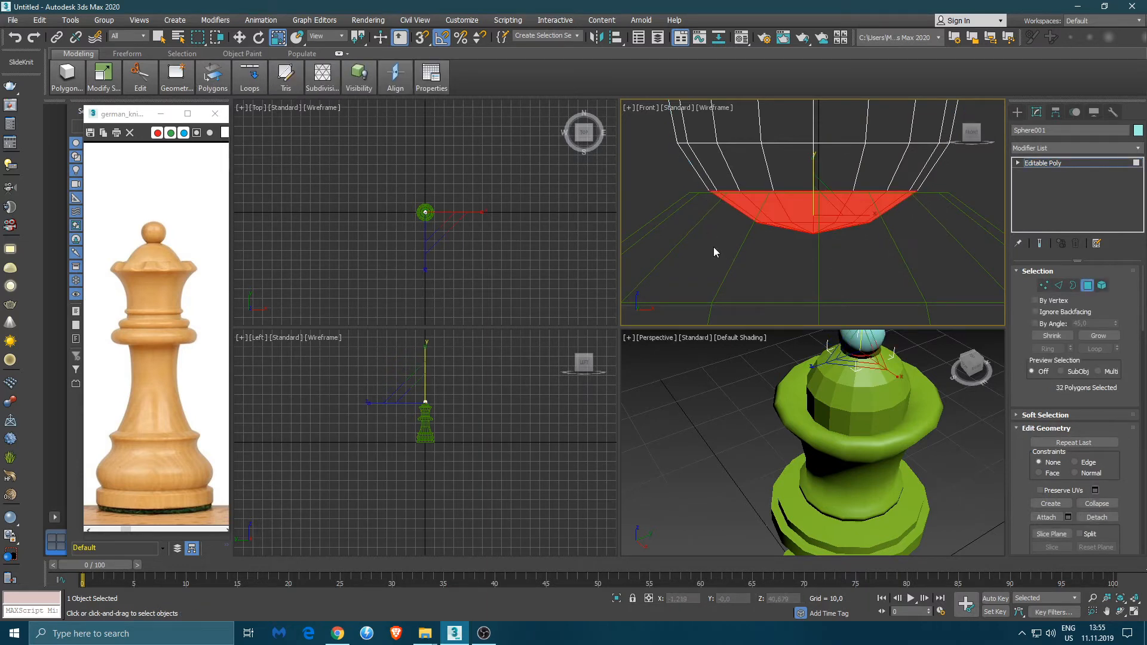
key("Delete")
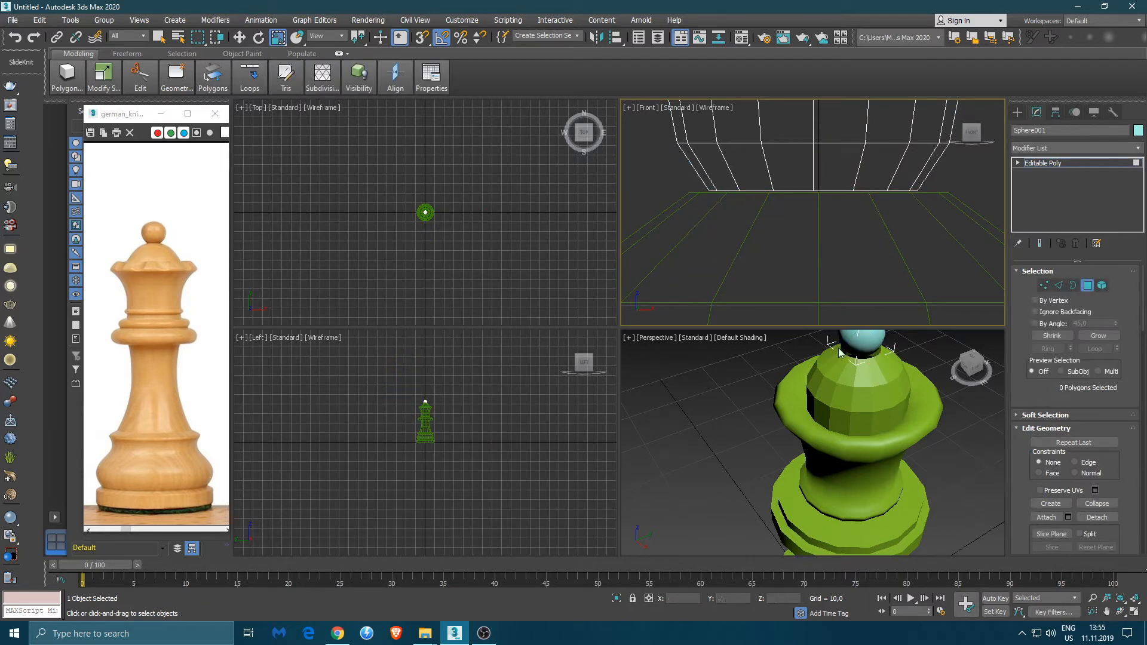
Attach the open-bottomed sphere to the queen's body.
middle_click_drag(855, 362, 853, 369)
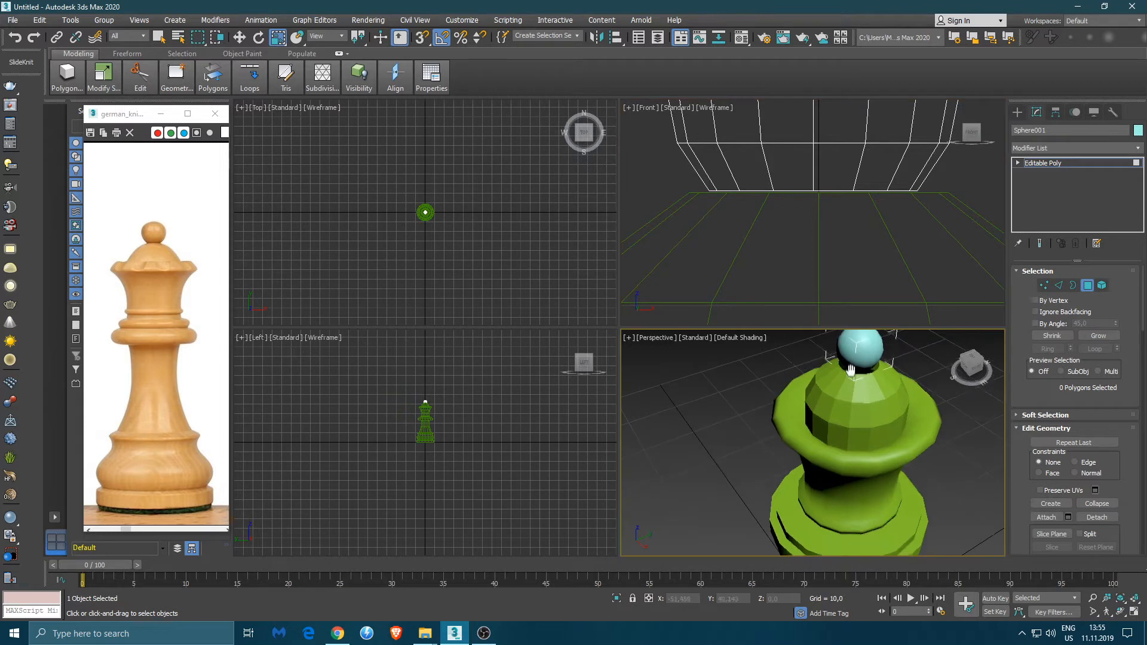
left_click(818, 258)
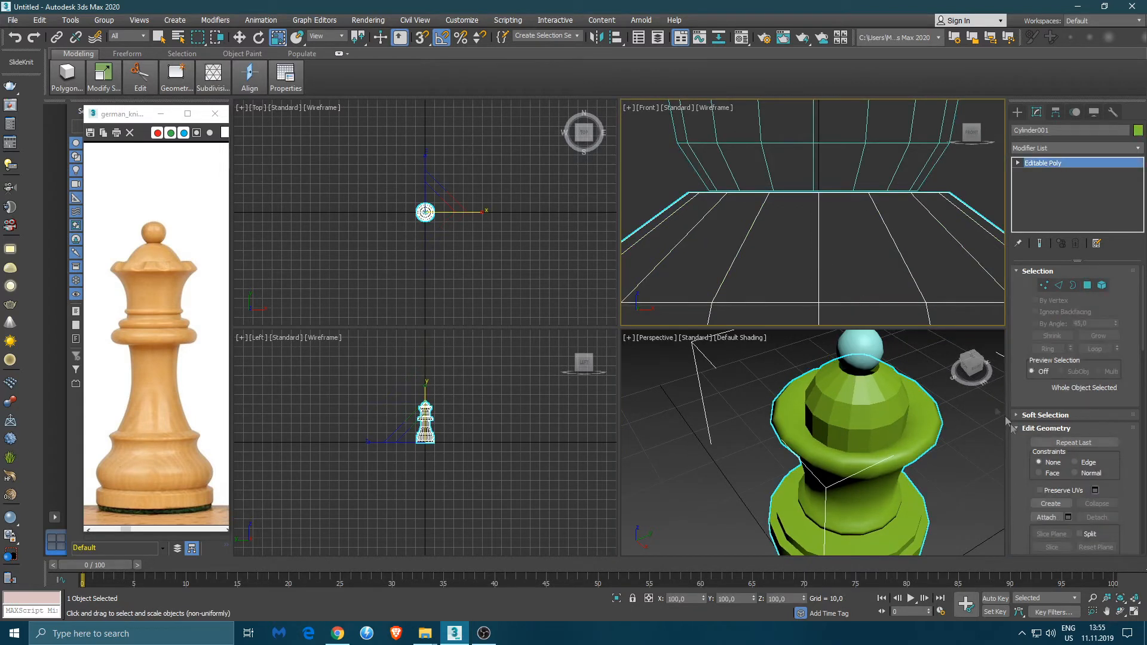
left_click(1046, 517)
left_click(813, 157)
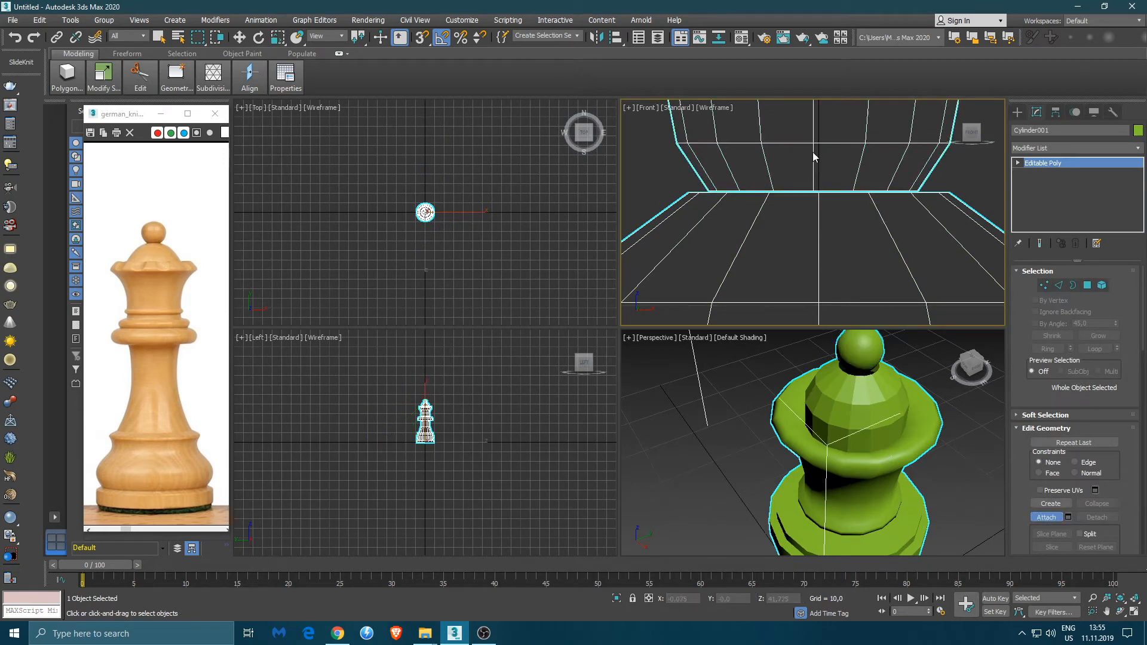
scroll(794, 207, "up", 4)
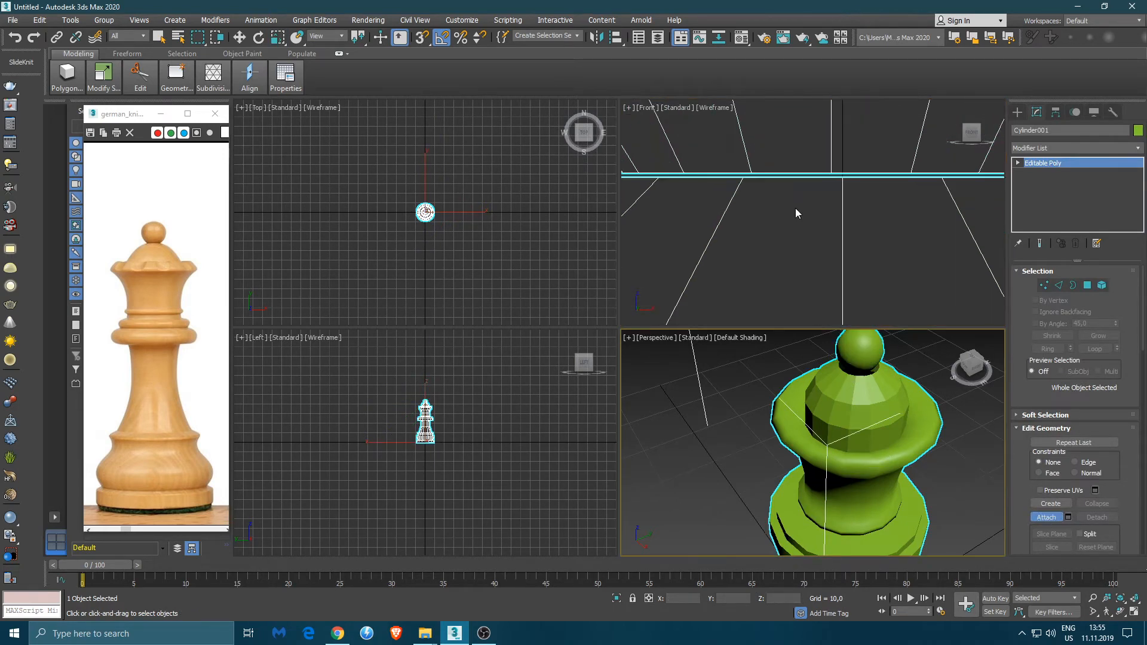
Bridge the dome's open border to the ball finial's open bottom border.
key("3")
left_click(818, 174, "ctrl")
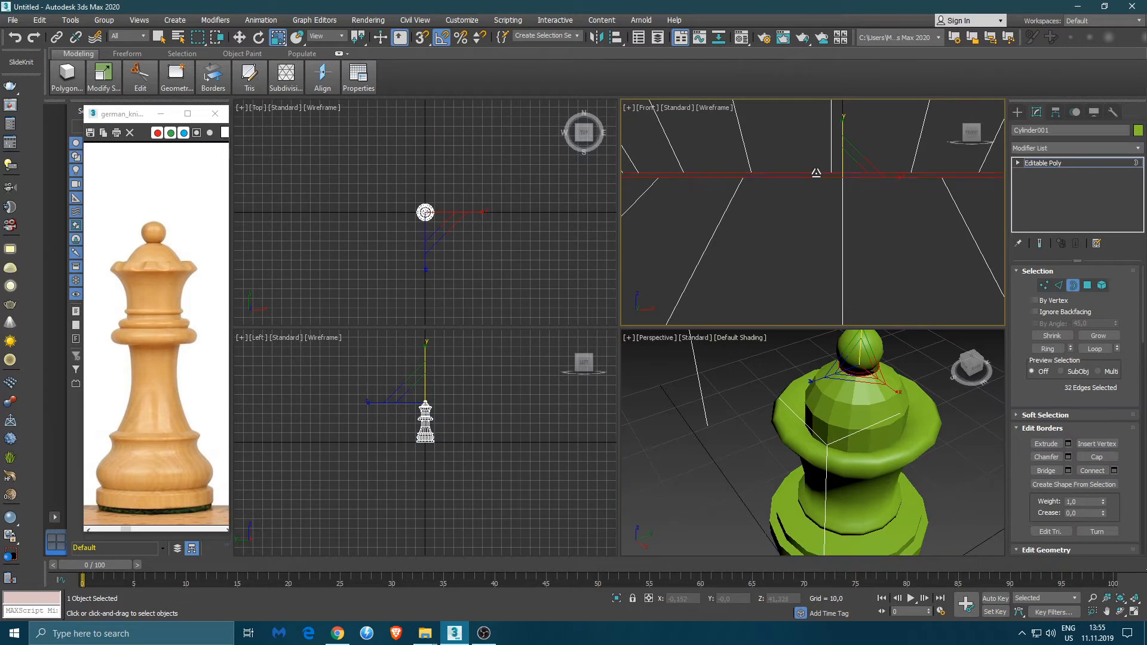
left_click(1046, 470)
middle_click_drag(755, 233, 804, 235)
scroll(804, 235, "down", 2)
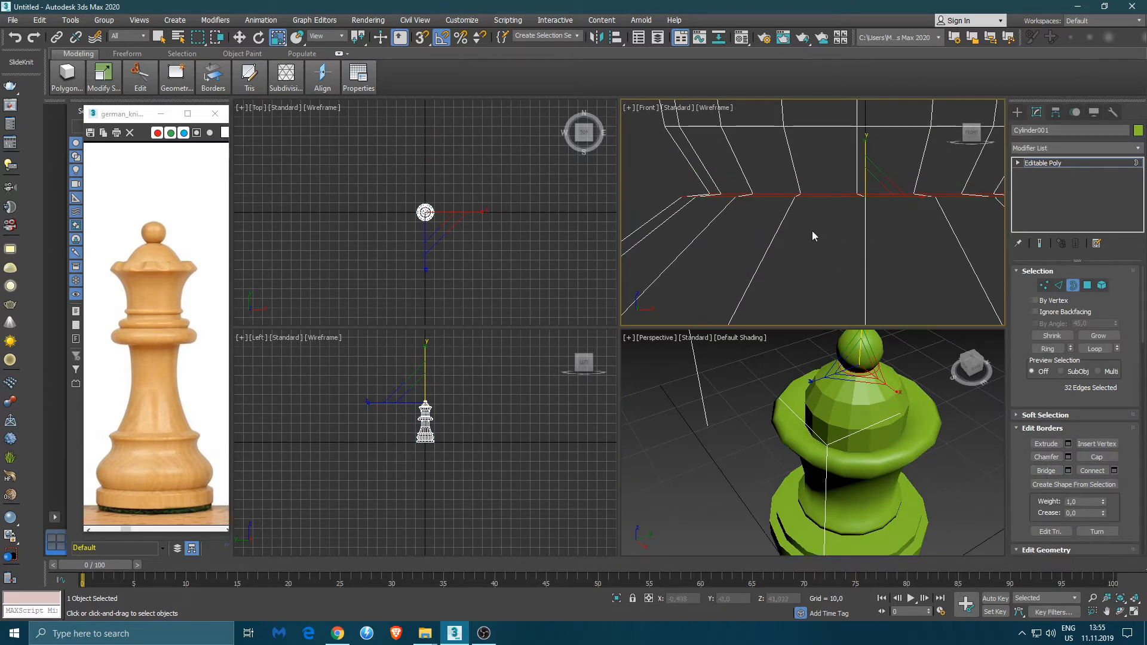
key("w")
left_click_drag(866, 166, 866, 170)
right_click(867, 171)
left_click(848, 200)
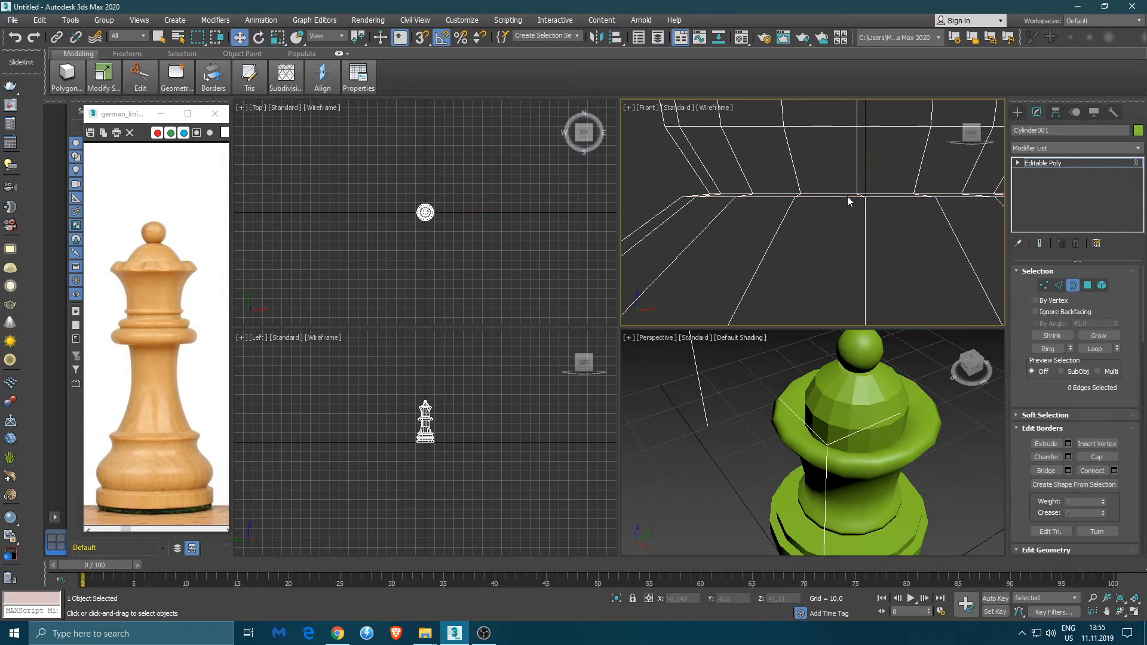
Select the edge loop at the dome's top, just below the ball, then rescale it and move it slightly down.
key("2")
double_click(844, 197)
key("r")
left_click_drag(866, 187, 863, 174)
key("w")
key("r")
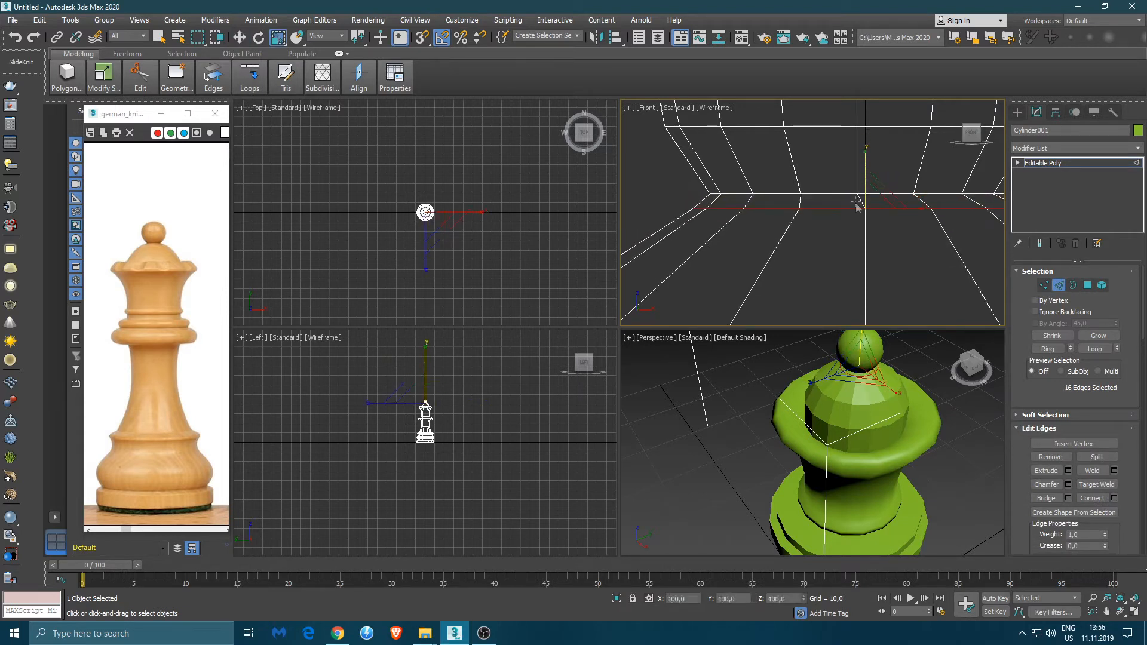
Chamfer the edge loop where the ball meets its neck with an amount of 0,1 and 2 segments.
scroll(870, 222, "down", 4)
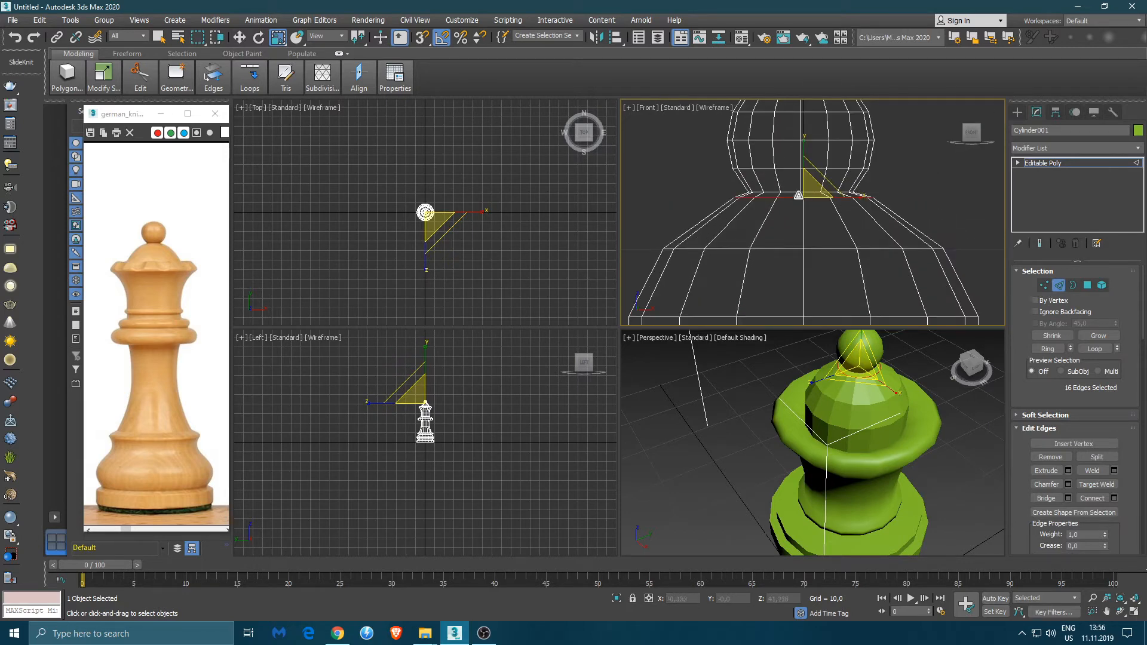
middle_click_drag(848, 292, 859, 243, "alt")
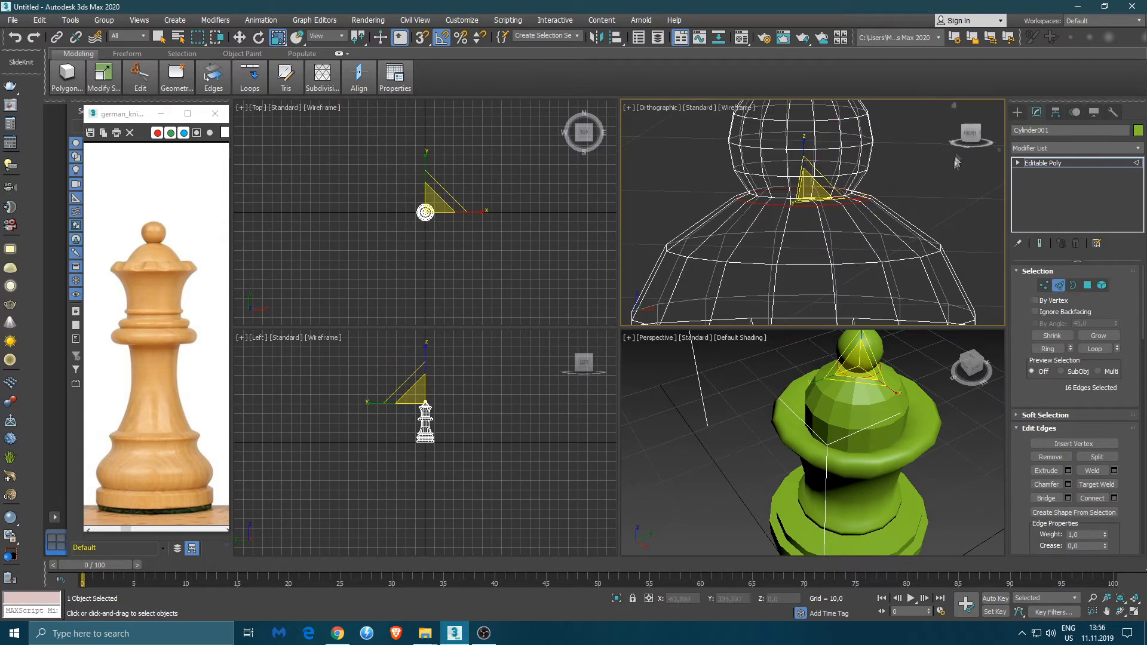
left_click(966, 138)
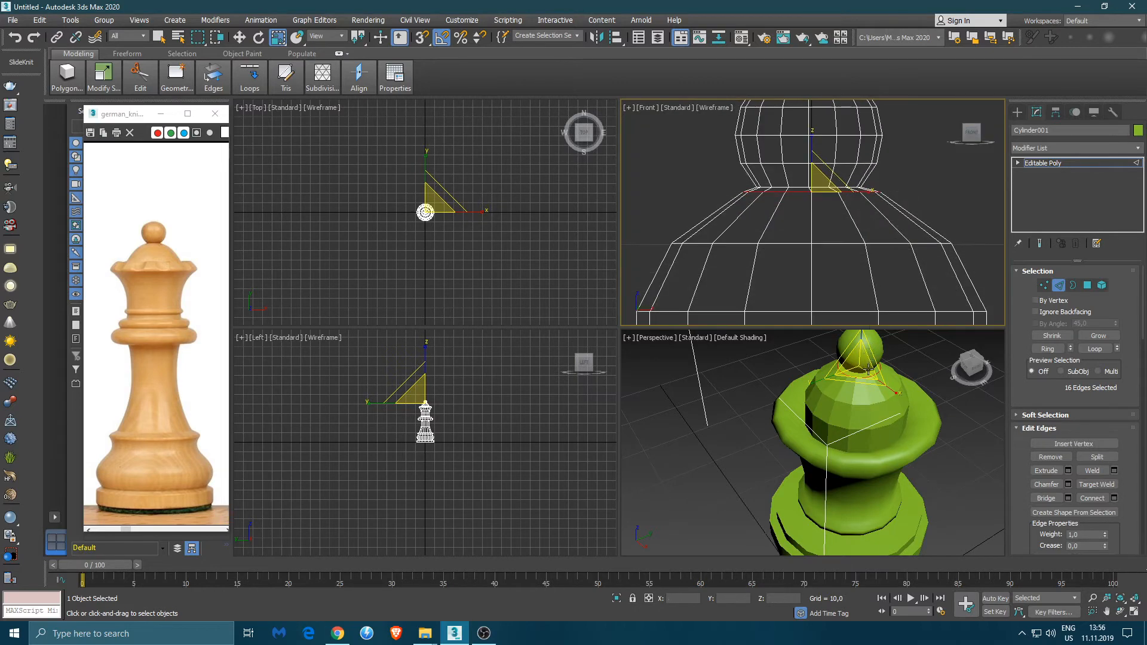
scroll(864, 358, "up", 5)
key("2")
scroll(802, 201, "up", 5)
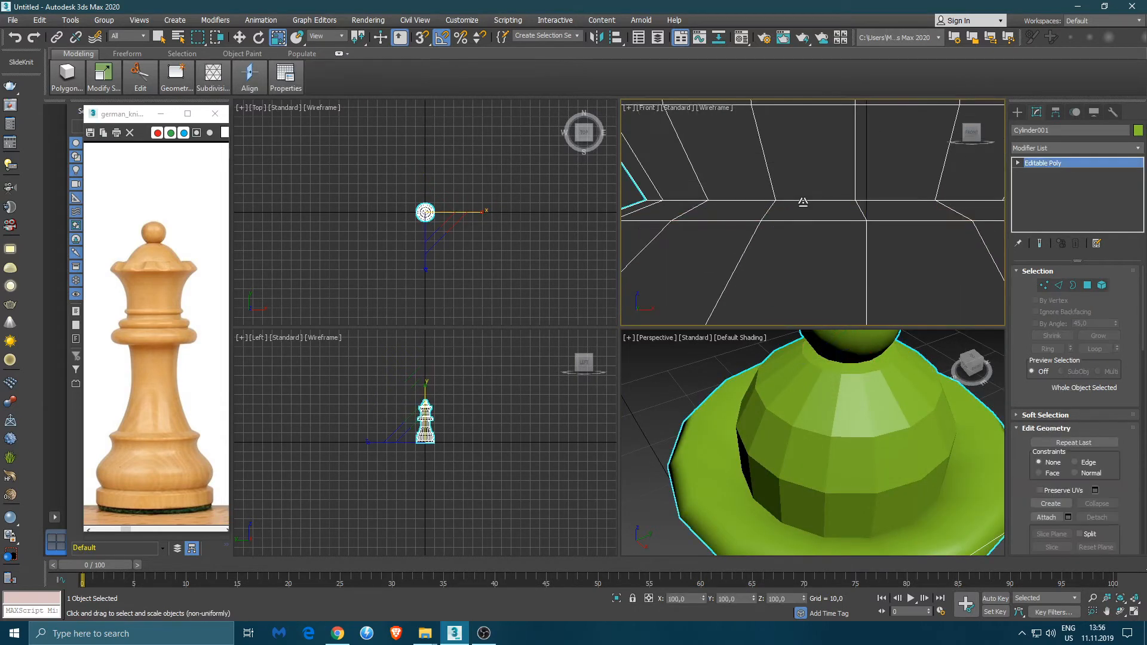
key("2")
double_click(803, 201)
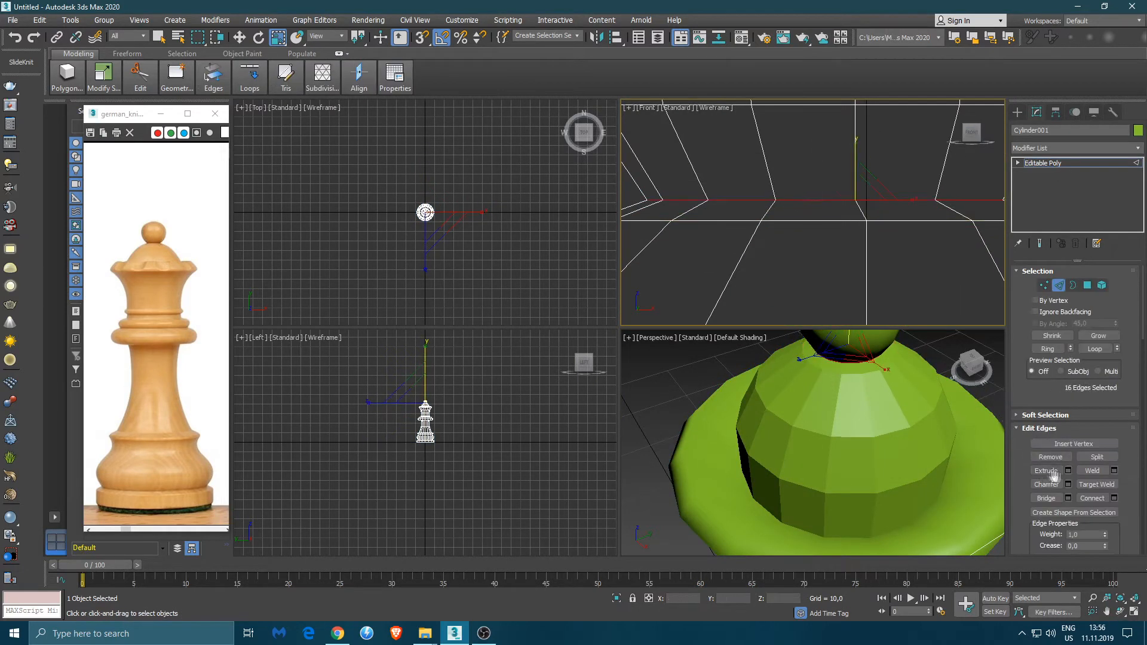
left_click(1067, 484)
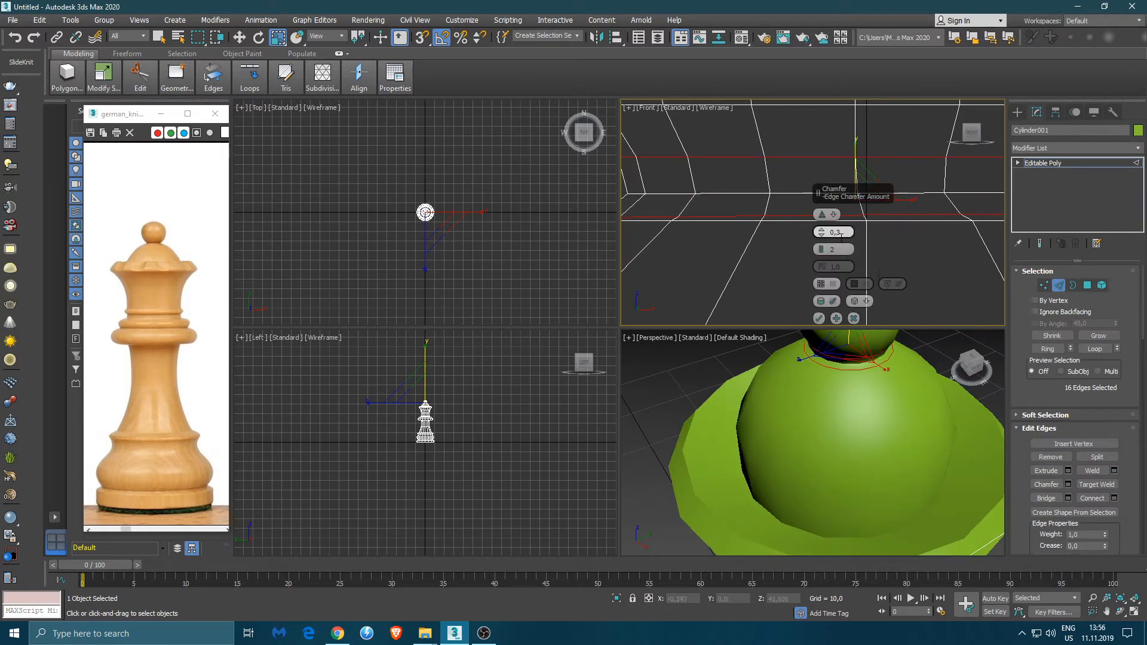
type("0,1")
key("Return")
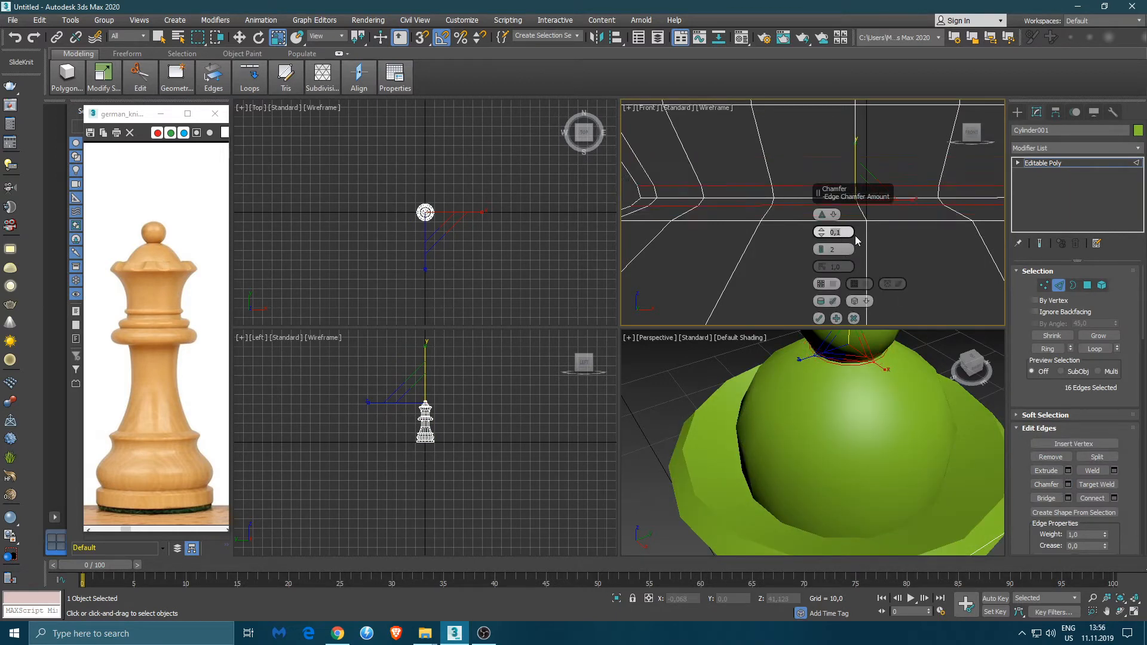
left_click(819, 319)
Scale the dome's top edge loop to about 117% and lower it slightly along the dome.
scroll(841, 248, "down", 3)
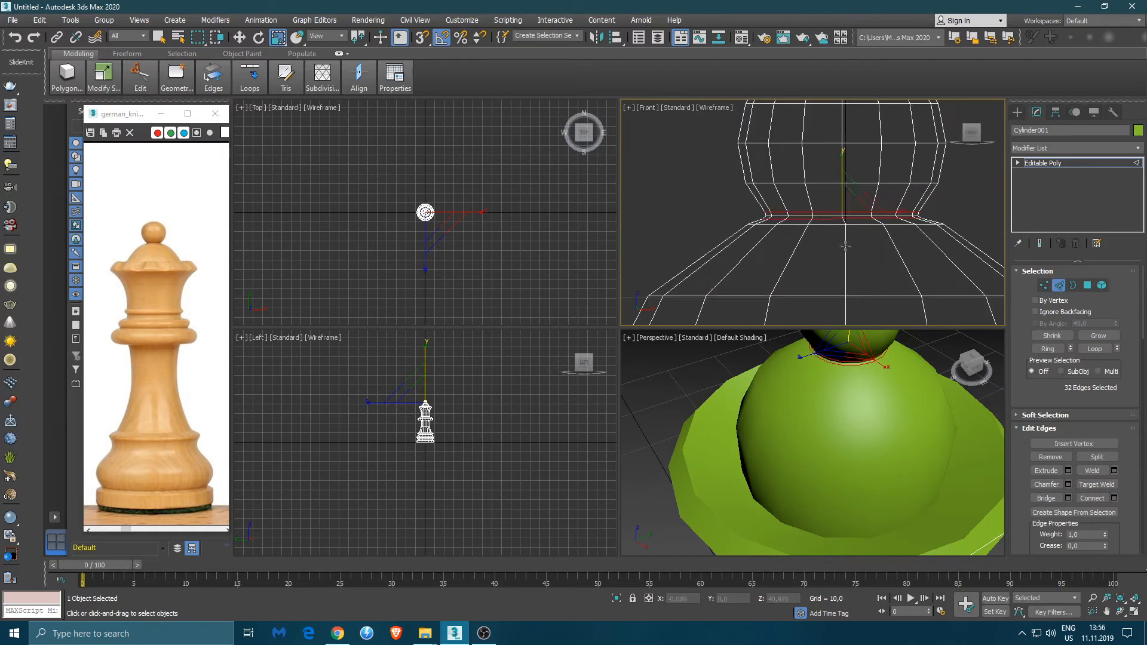
double_click(824, 223)
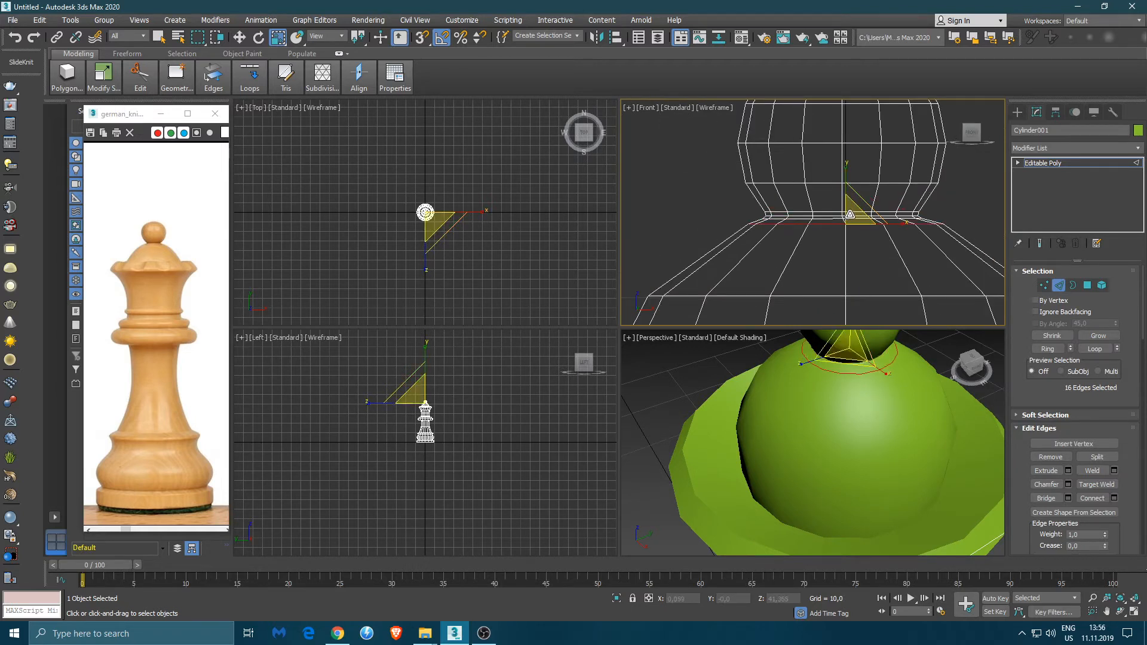
left_click_drag(852, 207, 866, 223)
key("w")
key("r")
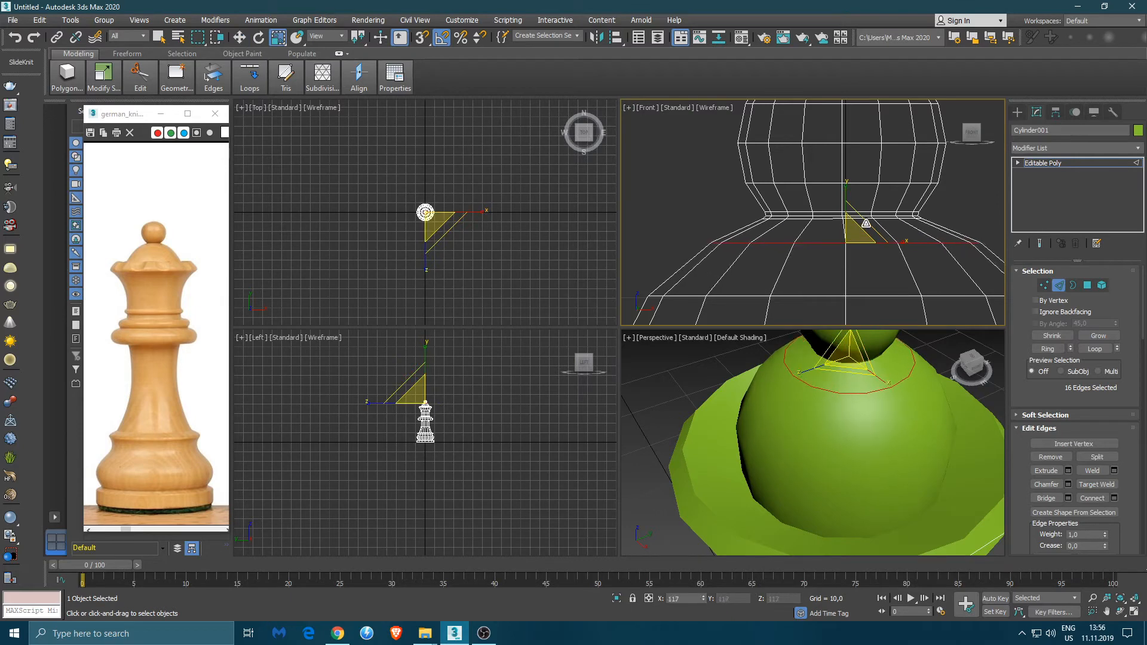
Return to the whole queen object and apply a TurboSmooth modifier.
scroll(862, 314, "down", 6)
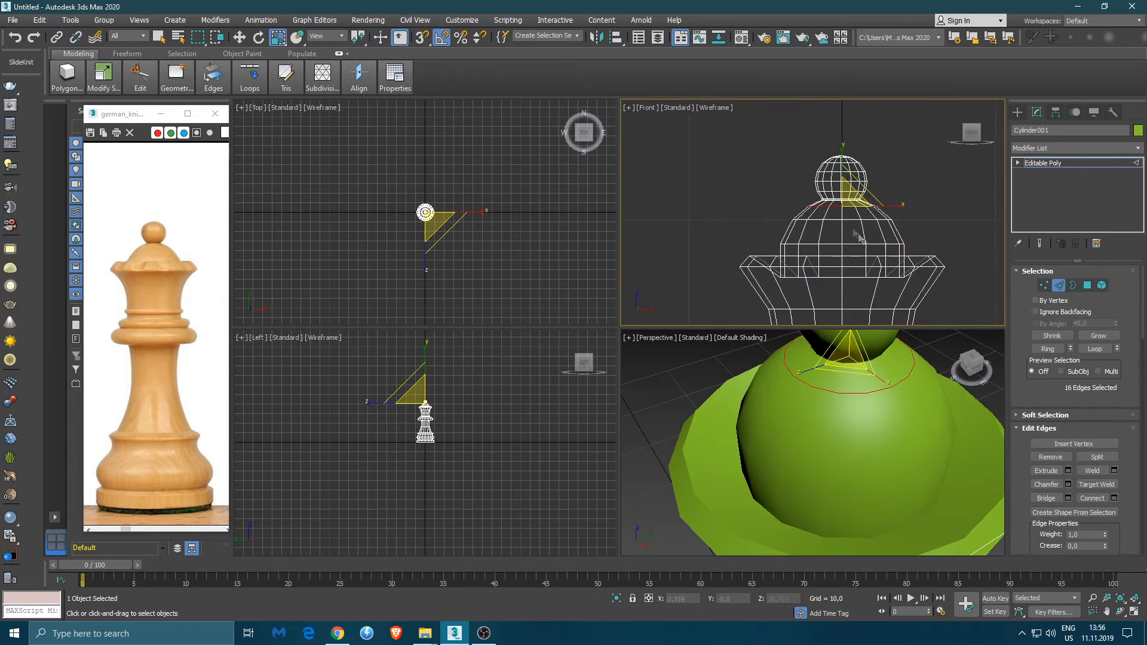
scroll(863, 429, "down", 8)
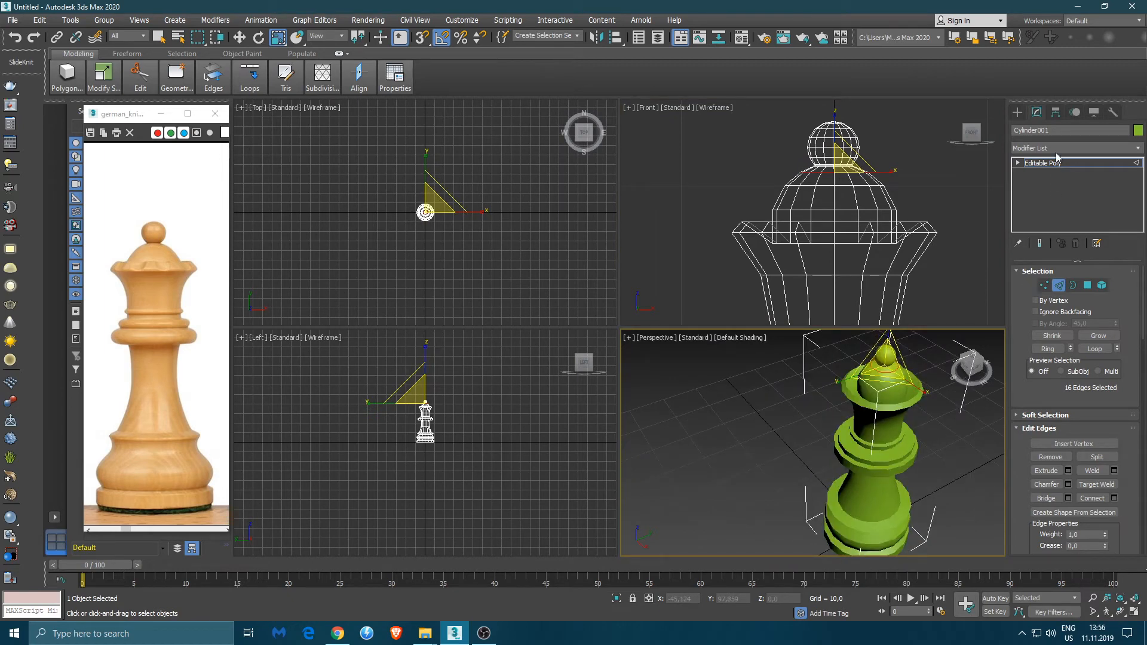
left_click(1126, 168)
left_click(1094, 149)
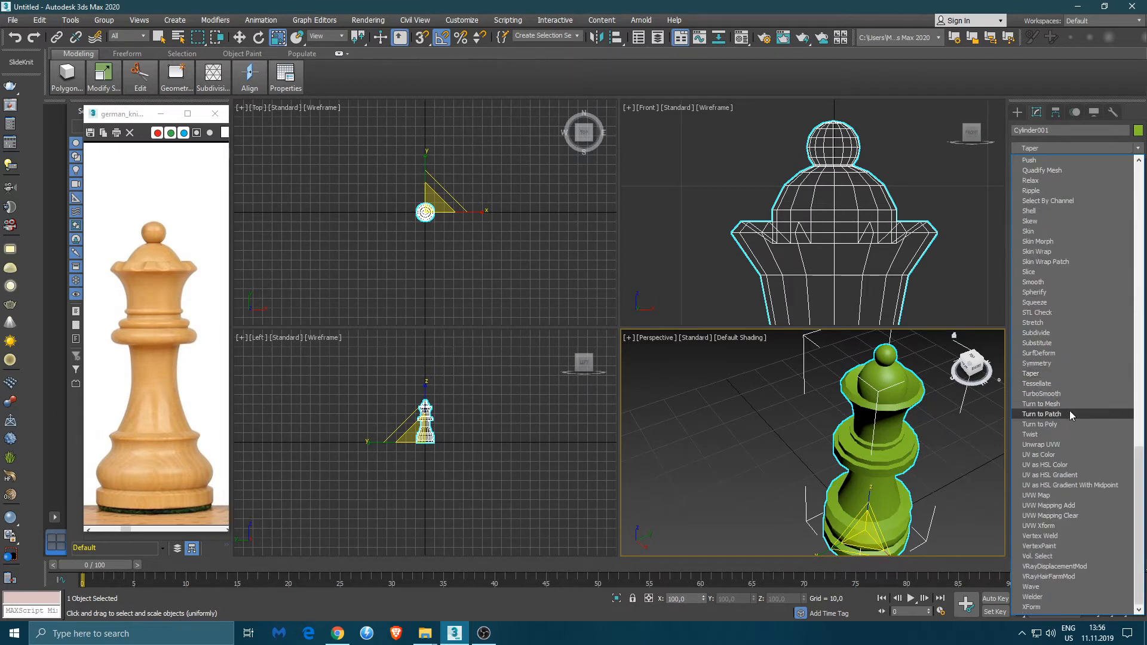
left_click(1056, 394)
Examine the smoothed queen's overall silhouette and the shape of its base from the side and from below.
middle_click_drag(881, 453, 955, 437, "alt")
scroll(880, 408, "down", 3)
scroll(881, 271, "down", 5)
middle_click_drag(881, 272, 876, 182)
scroll(876, 182, "up", 1)
scroll(876, 186, "down", 2)
middle_click_drag(888, 234, 890, 221)
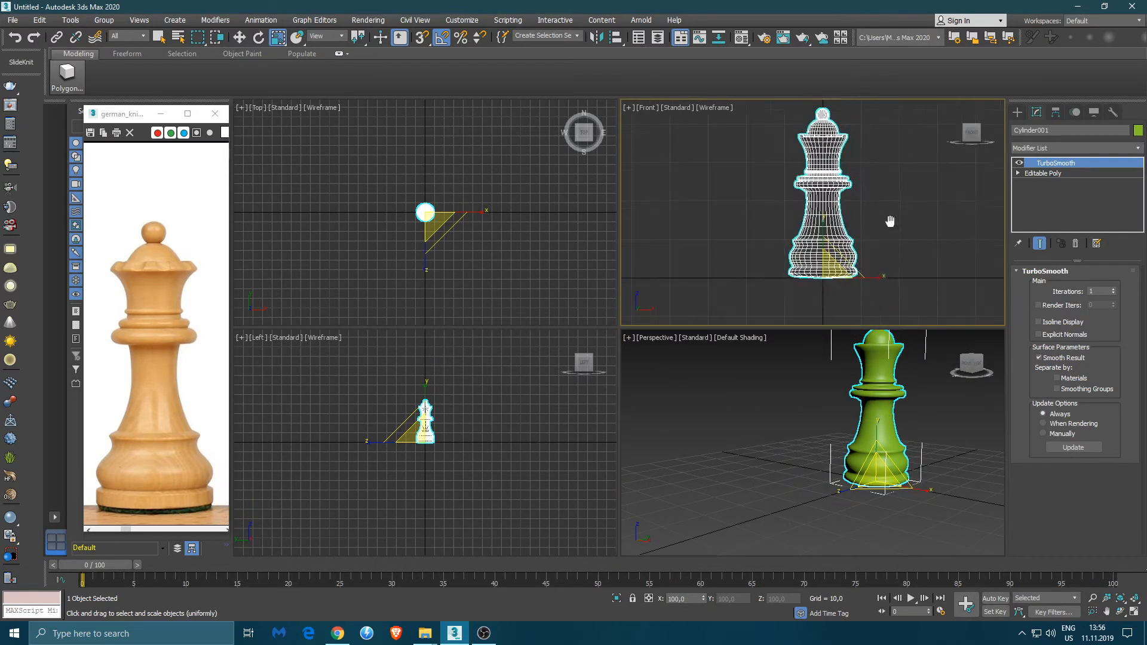
middle_click_drag(891, 483, 882, 427, "alt")
scroll(881, 448, "up", 4)
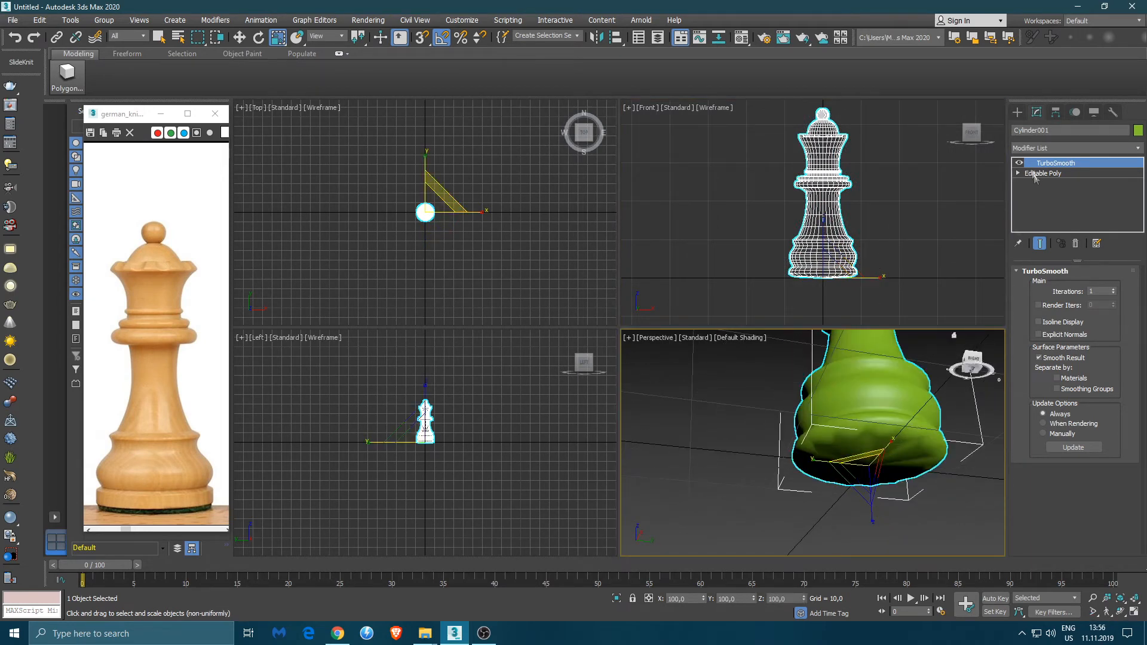
Return to the Editable Poly level with the smoothed end result displayed and delete the polygon closing the queen's underside.
left_click(1034, 174)
left_click(1041, 243)
left_click(1039, 243)
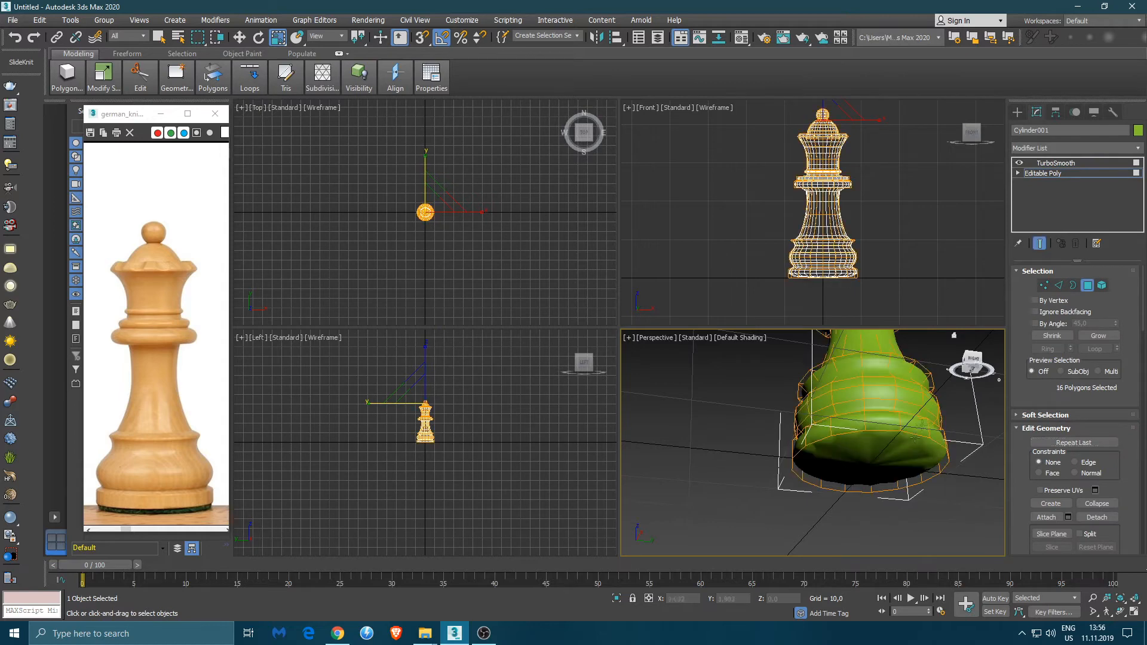
middle_click_drag(875, 454, 874, 418, "alt")
left_click(873, 414)
key("Delete")
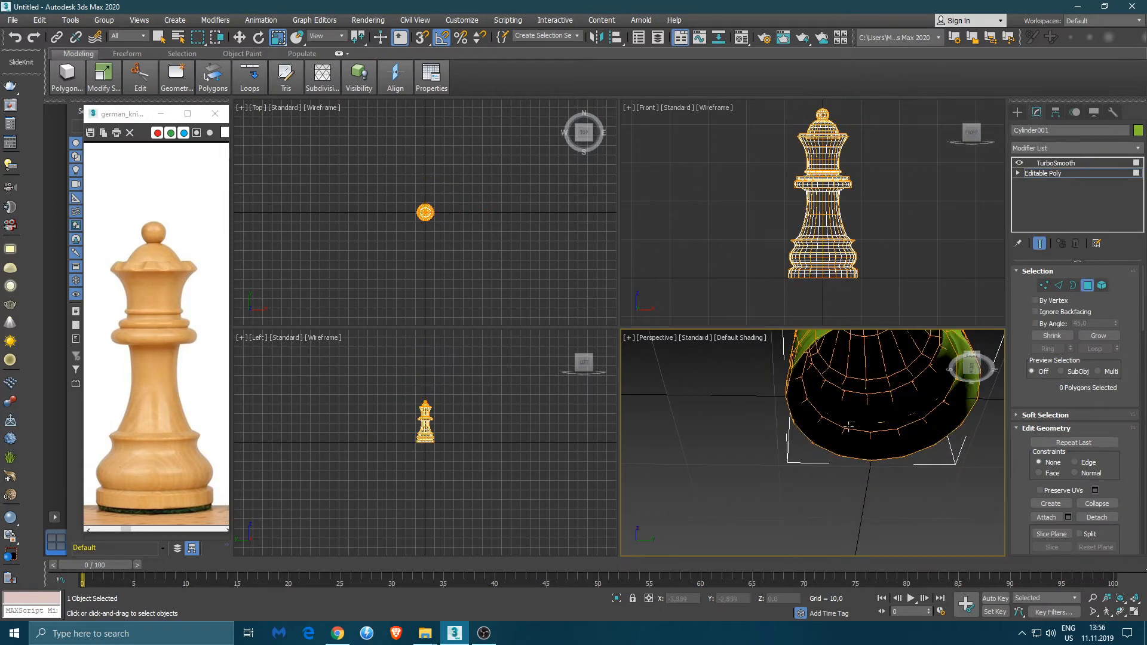
Extend the base's open bottom border inward with a scaled copy and cap the remaining hole.
key("3")
left_click(830, 381)
key("w")
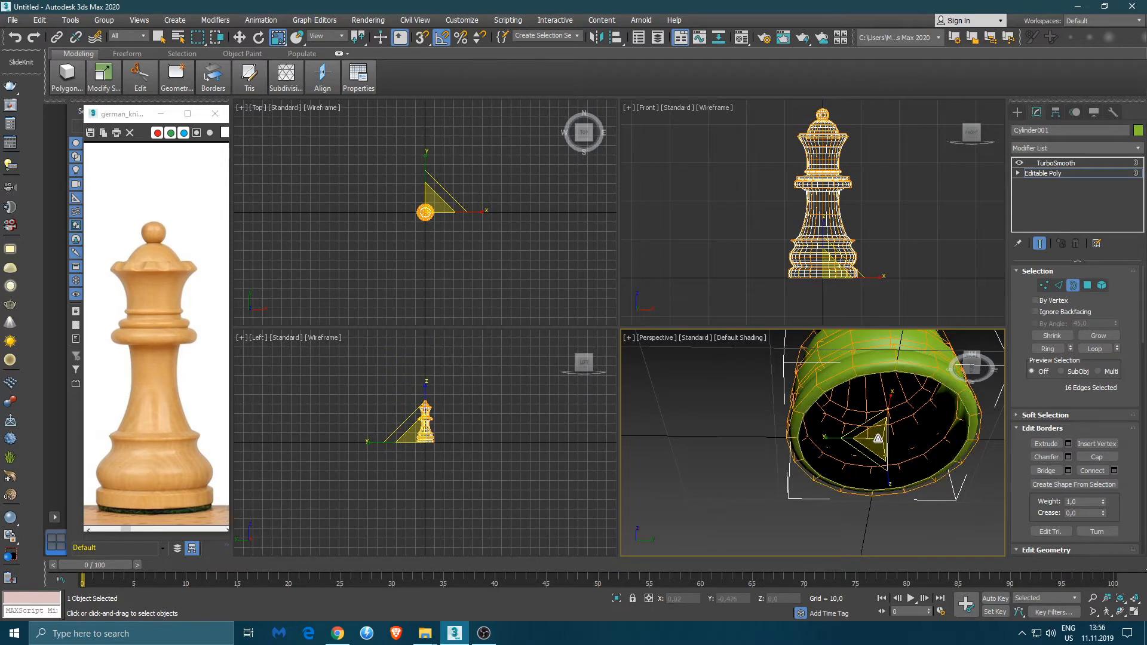
left_click_drag(874, 436, 875, 460, "shift")
left_click(1088, 457)
middle_click_drag(890, 418, 882, 483, "alt")
Chamfer the upper and lower rim edge loops of the base disc with an amount of 0,2 and 2 segments.
key("2")
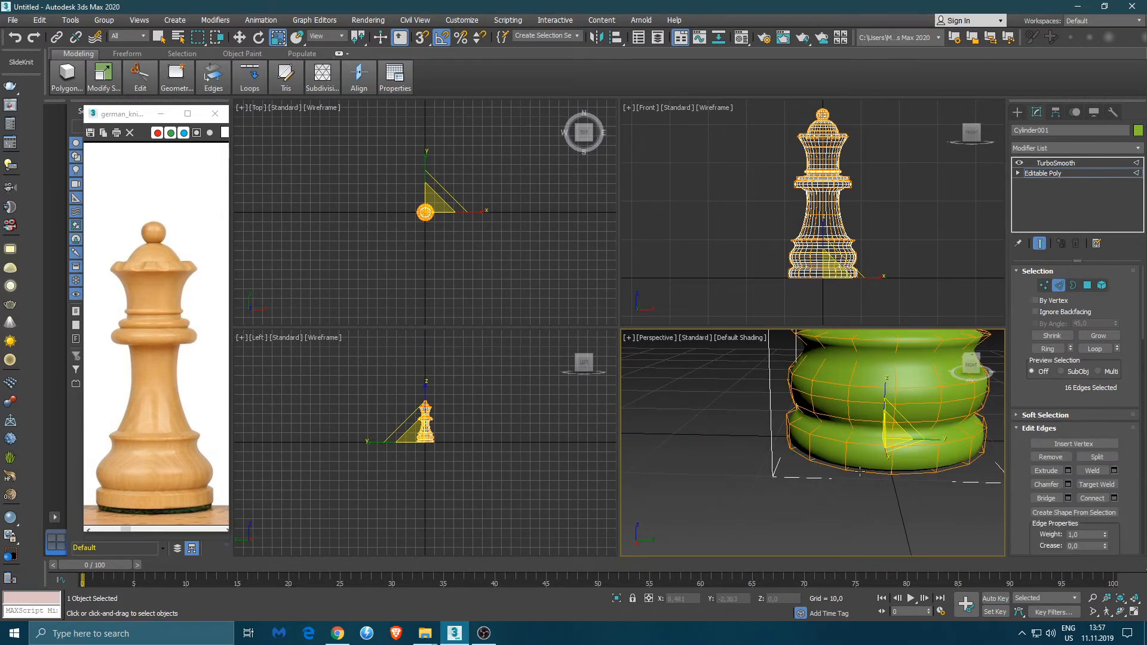
scroll(857, 465, "up", 3)
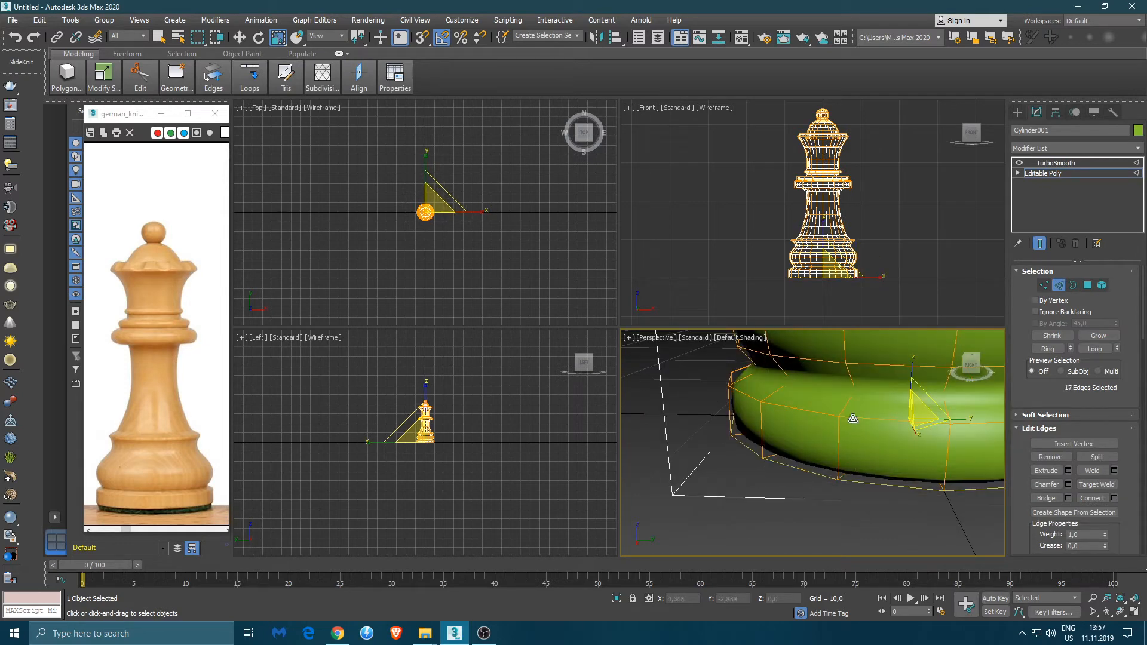
left_click(1068, 484)
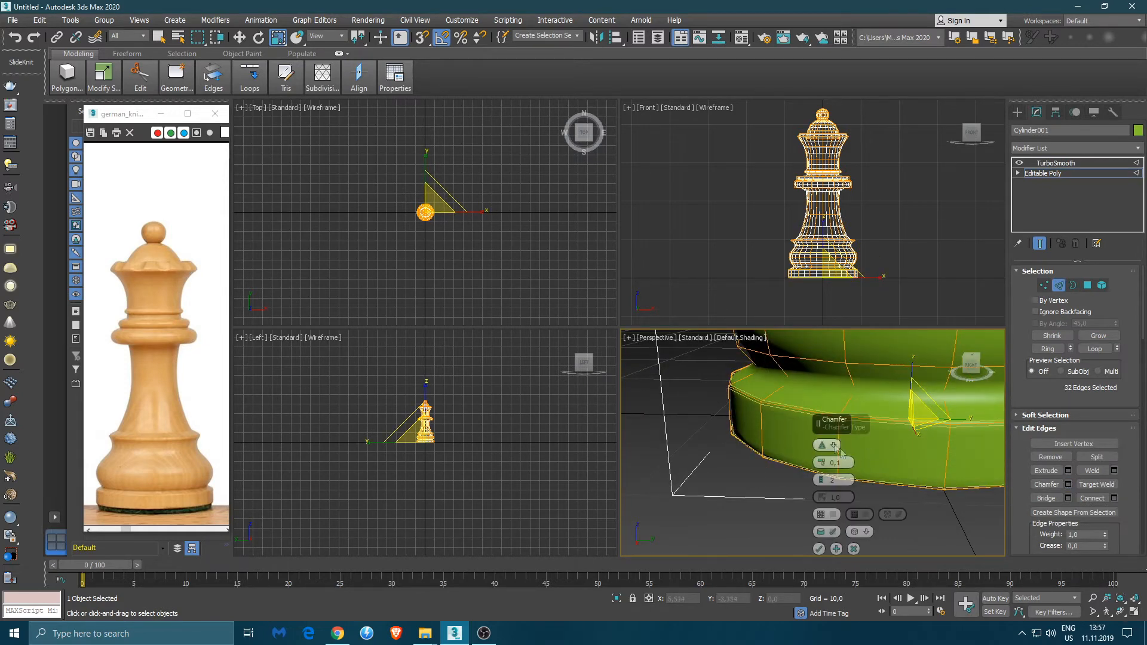
key("Return")
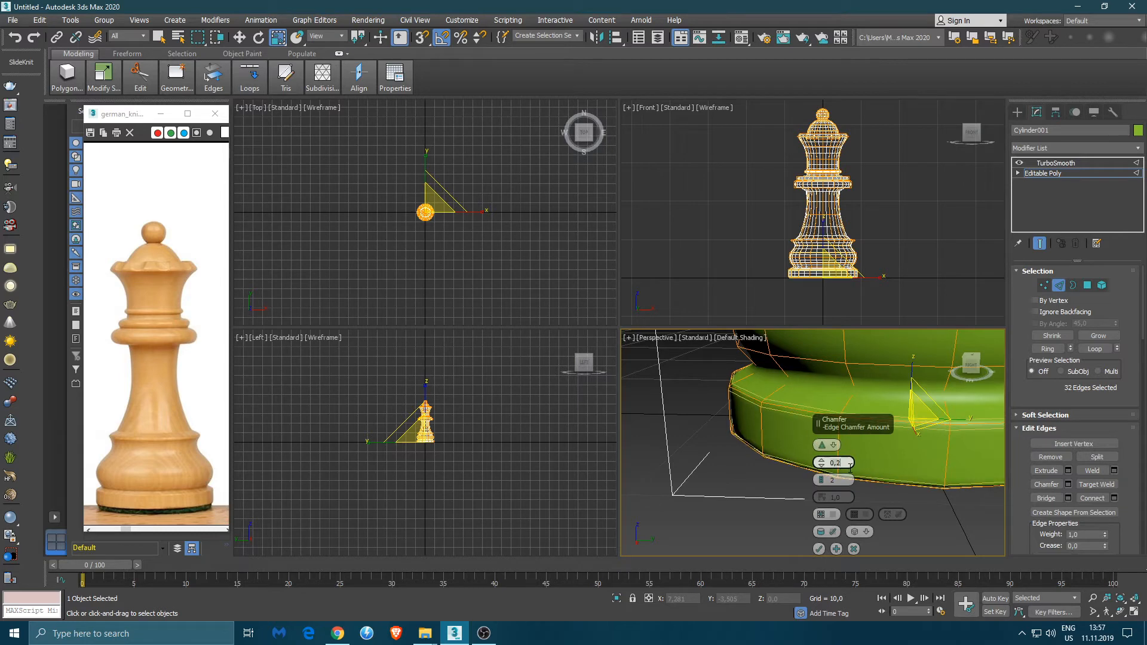
left_click(819, 548)
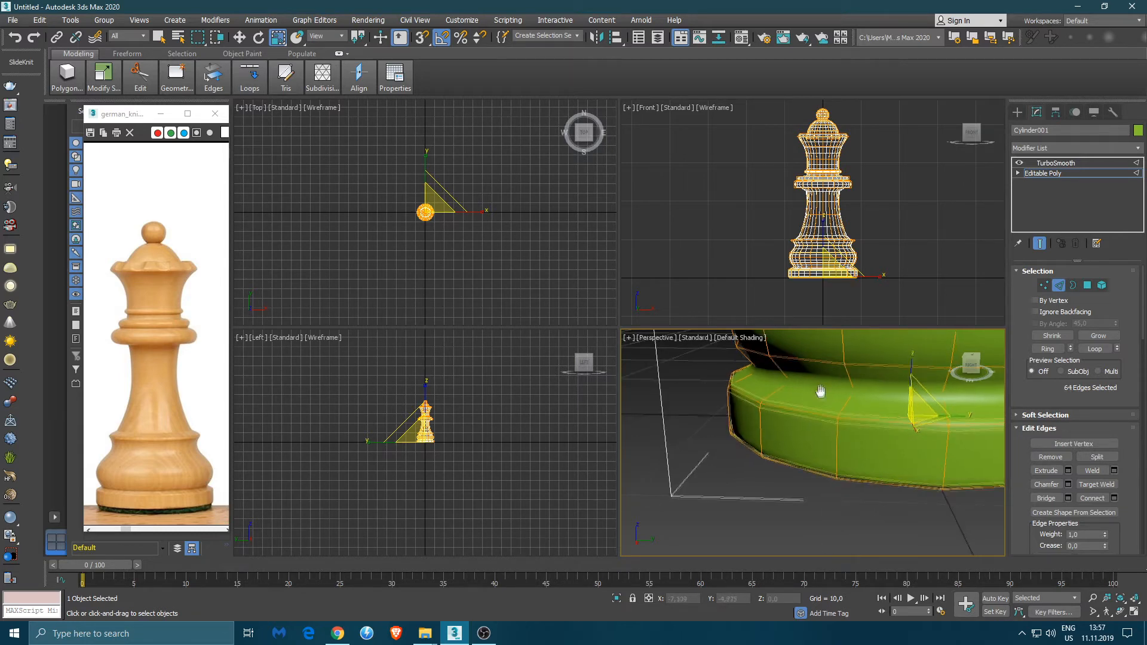
Chamfer the edge loop on top of the base disc, near the crease below the bulge, with an amount of 0,2.
middle_click_drag(821, 389, 832, 421)
double_click(834, 418)
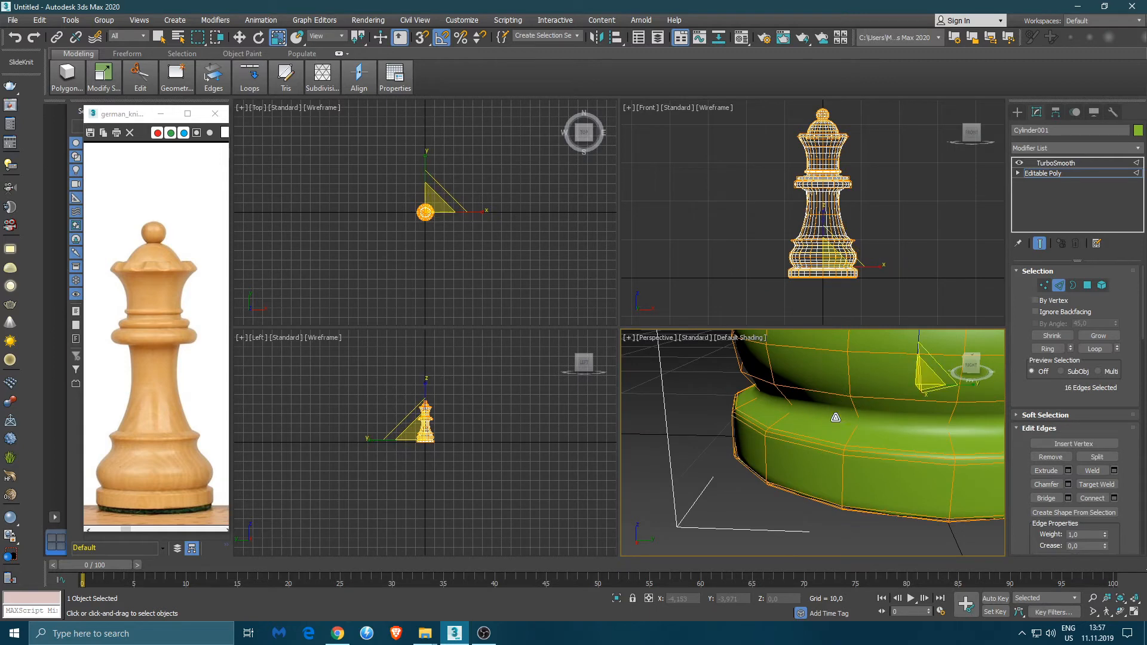
left_click(1068, 484)
left_click(822, 547)
Chamfer the rim edge loop above the base bulge's upper groove with an amount of 0,3 and 1 segment.
middle_click_drag(837, 454, 822, 552)
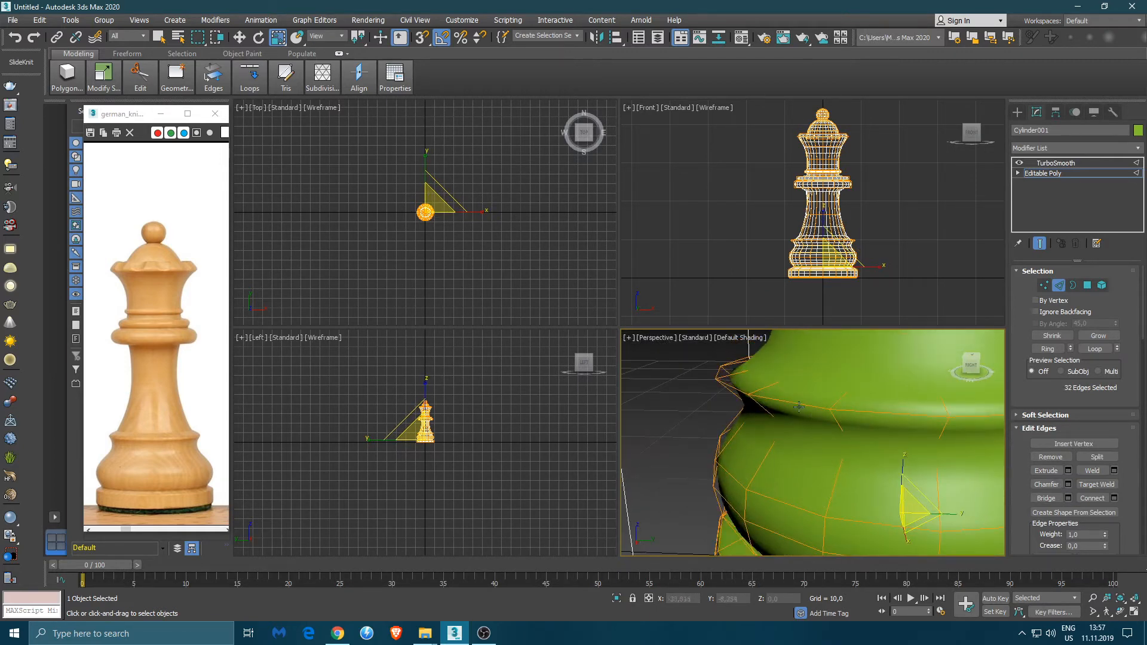
double_click(780, 398)
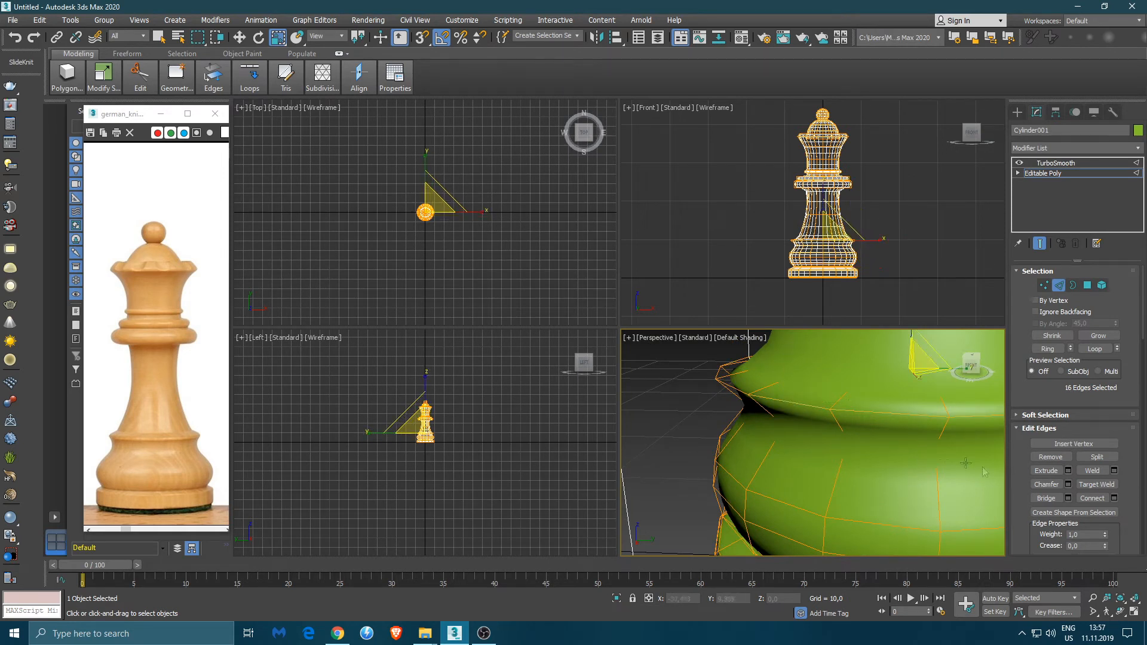
left_click(1069, 483)
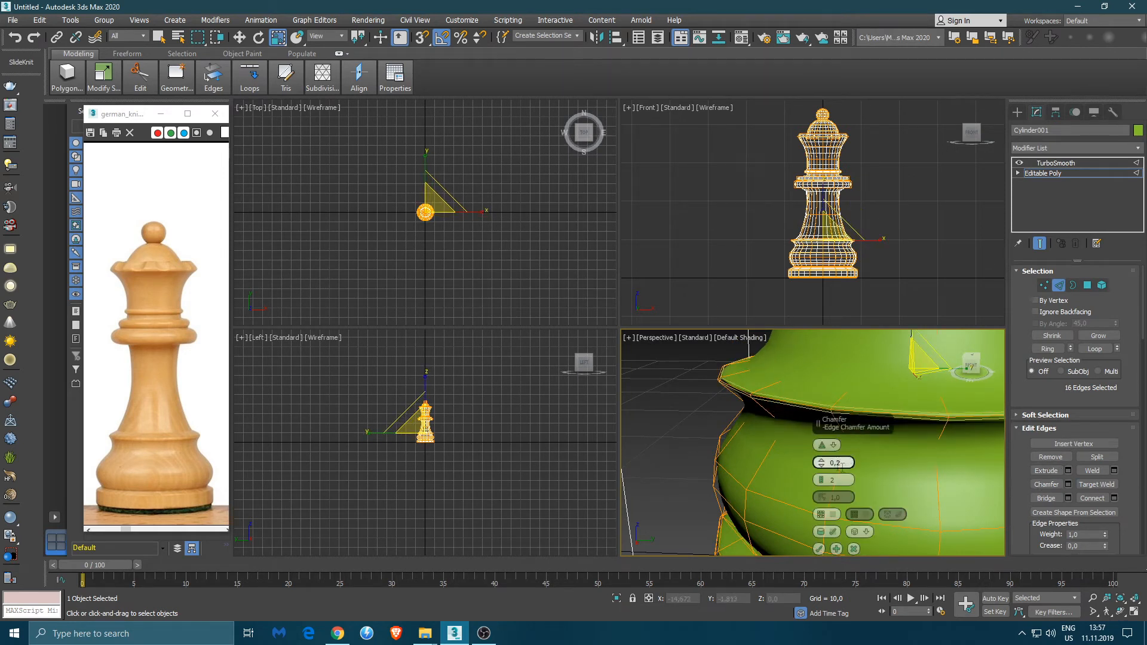
key("Return")
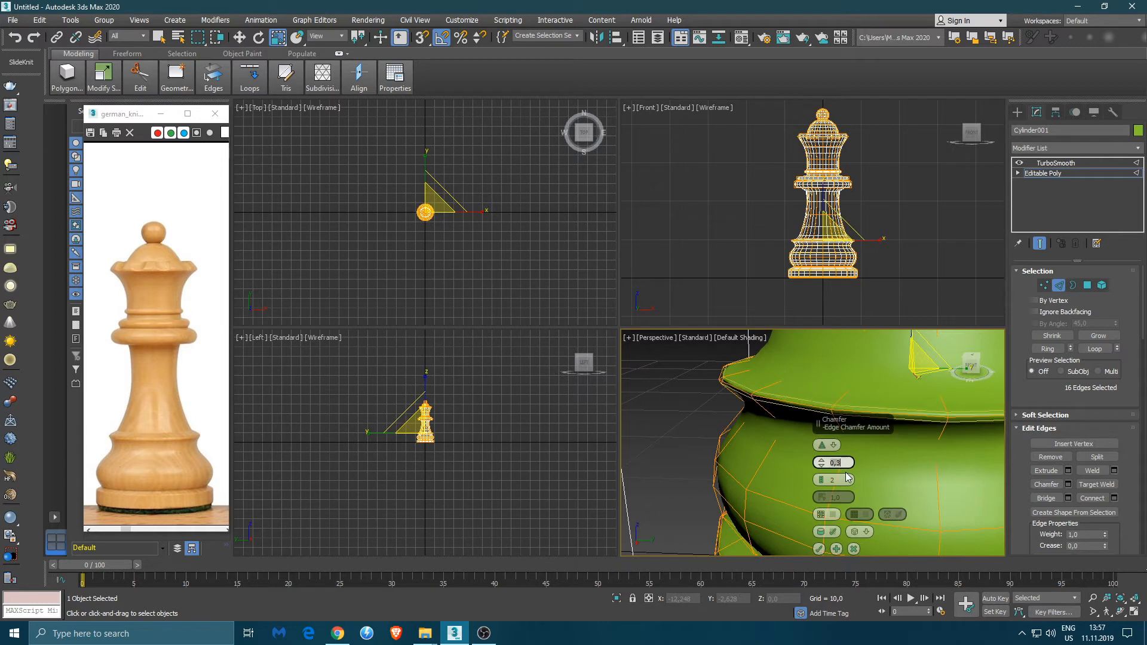
left_click(822, 482)
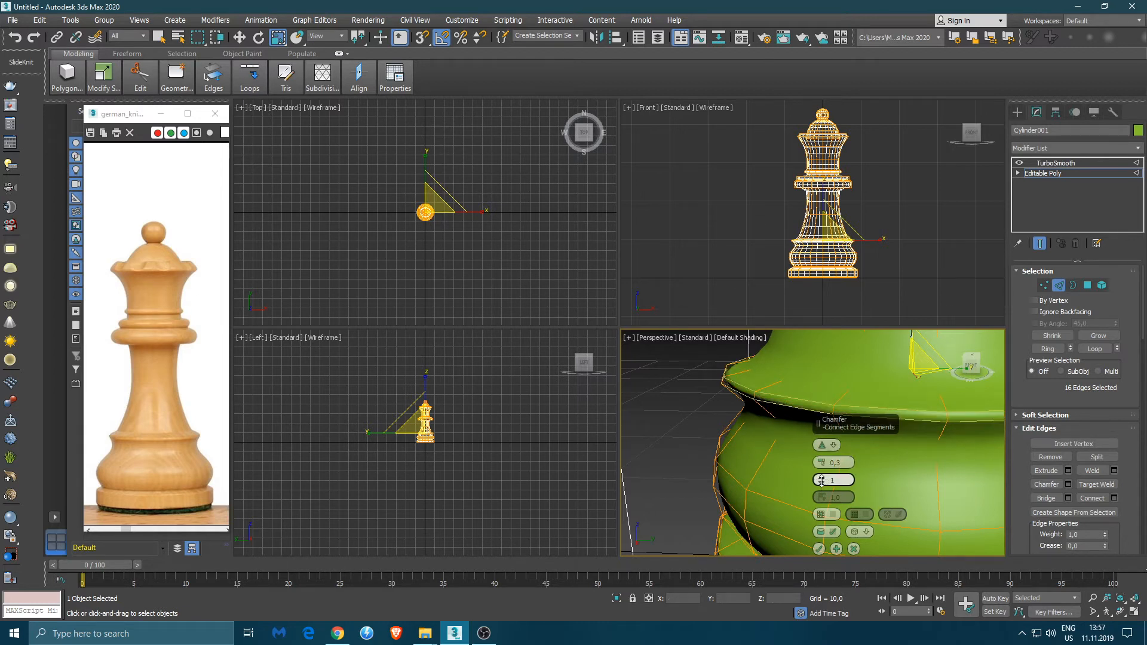
left_click(820, 549)
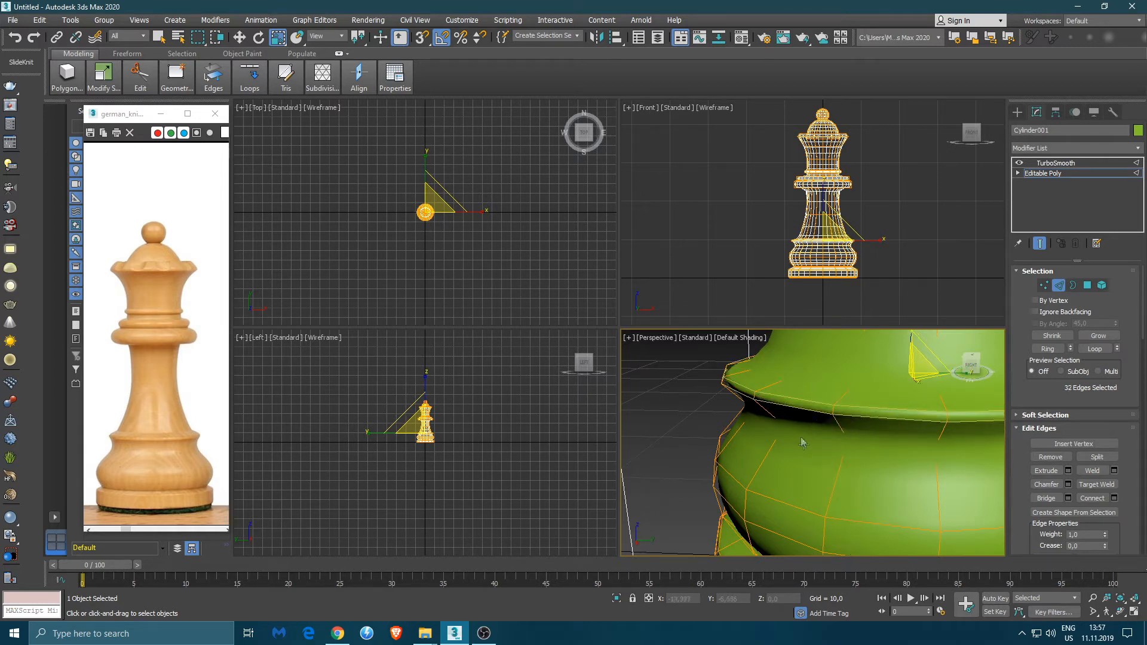
Chamfer the edge loop at the foot of the stem, just above the base bulge's rim, with an amount of 0,3 and 2 segments.
double_click(796, 382)
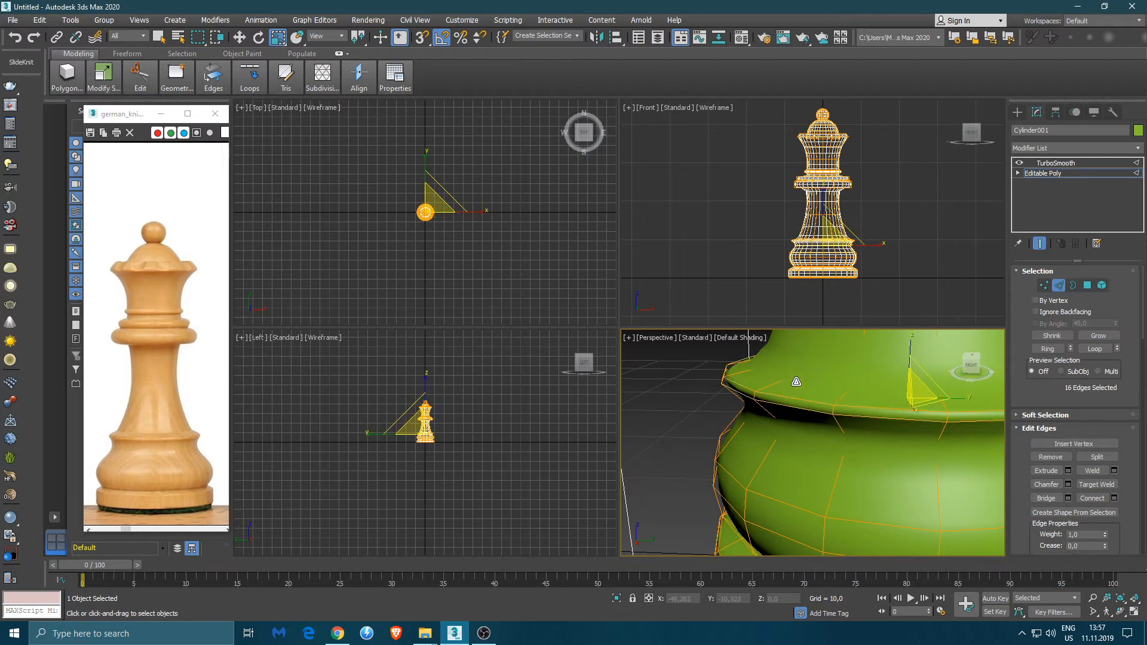
left_click(1069, 485)
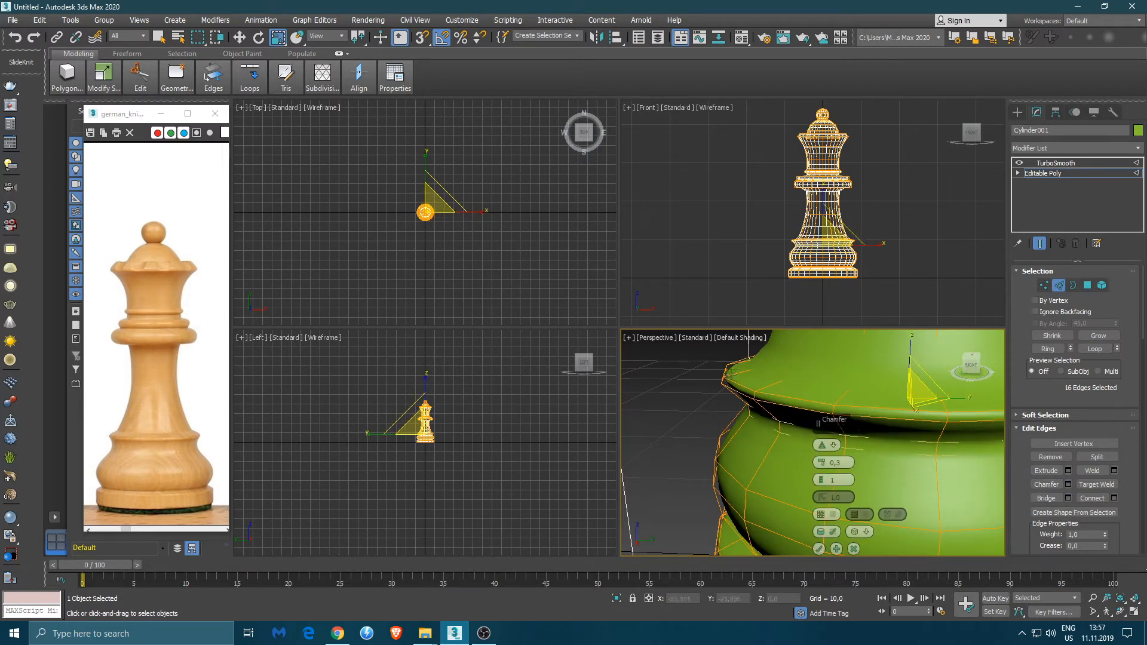
scroll(778, 254, "up", 10)
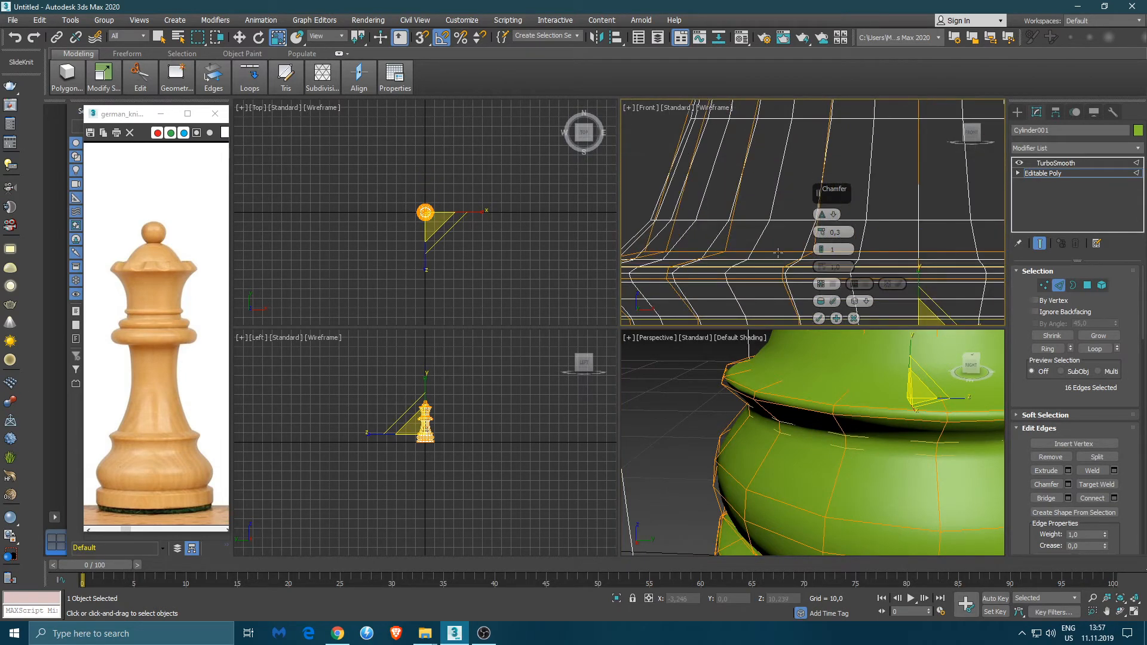
double_click(777, 251)
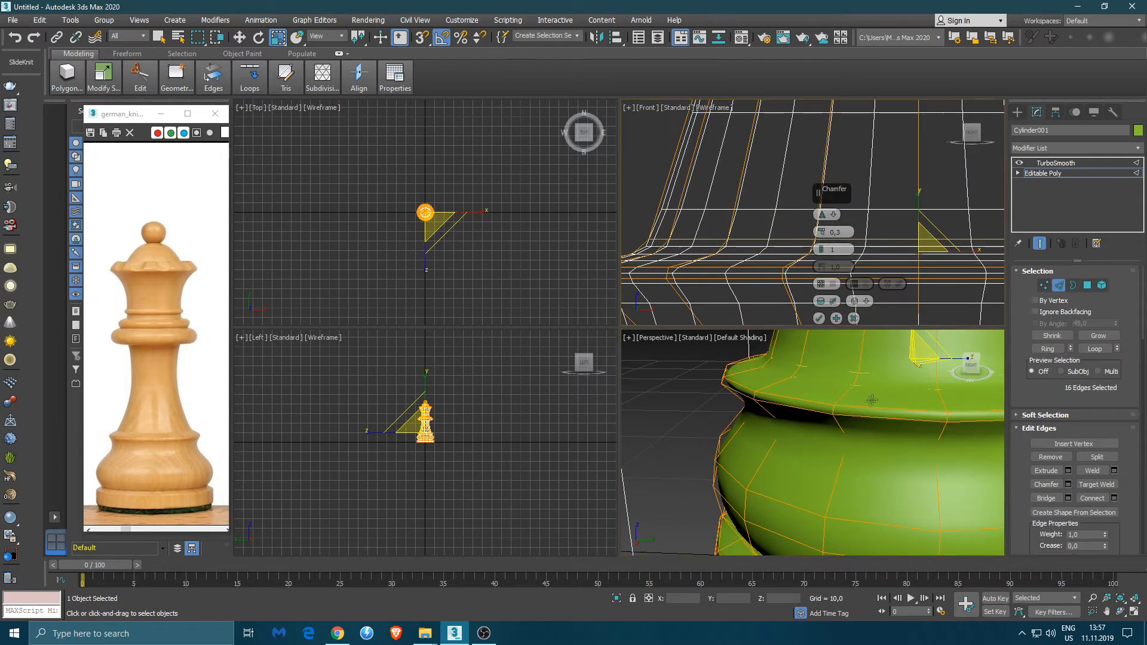
middle_click_drag(871, 400, 841, 415)
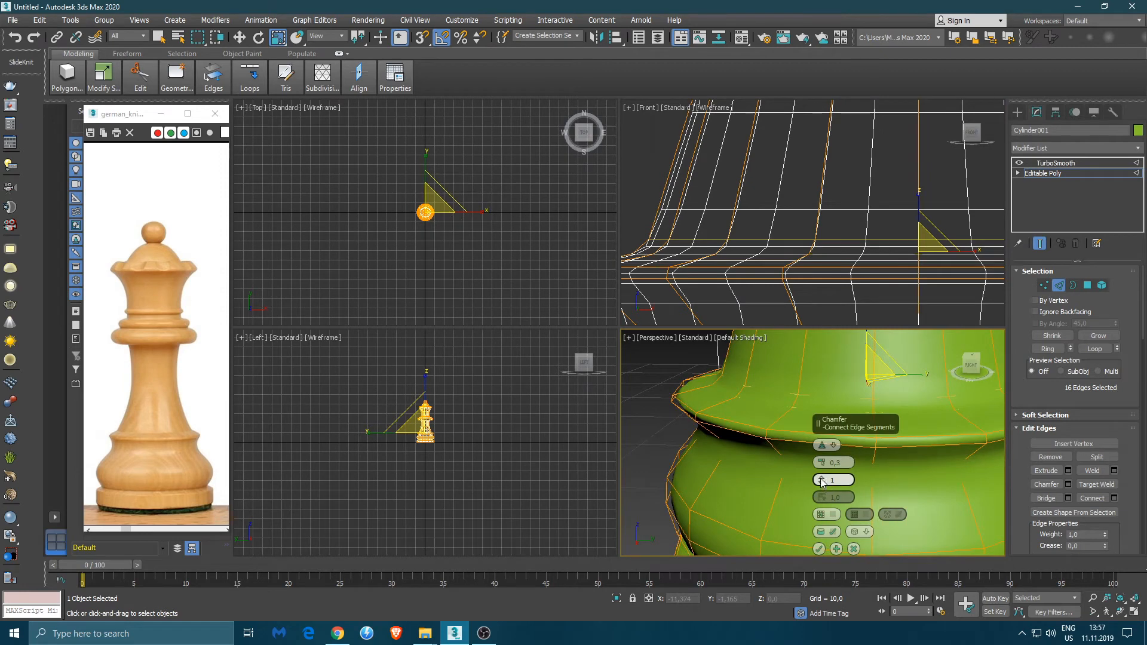
left_click(818, 548)
scroll(832, 478, "down", 2)
middle_click_drag(832, 477, 853, 383, "alt")
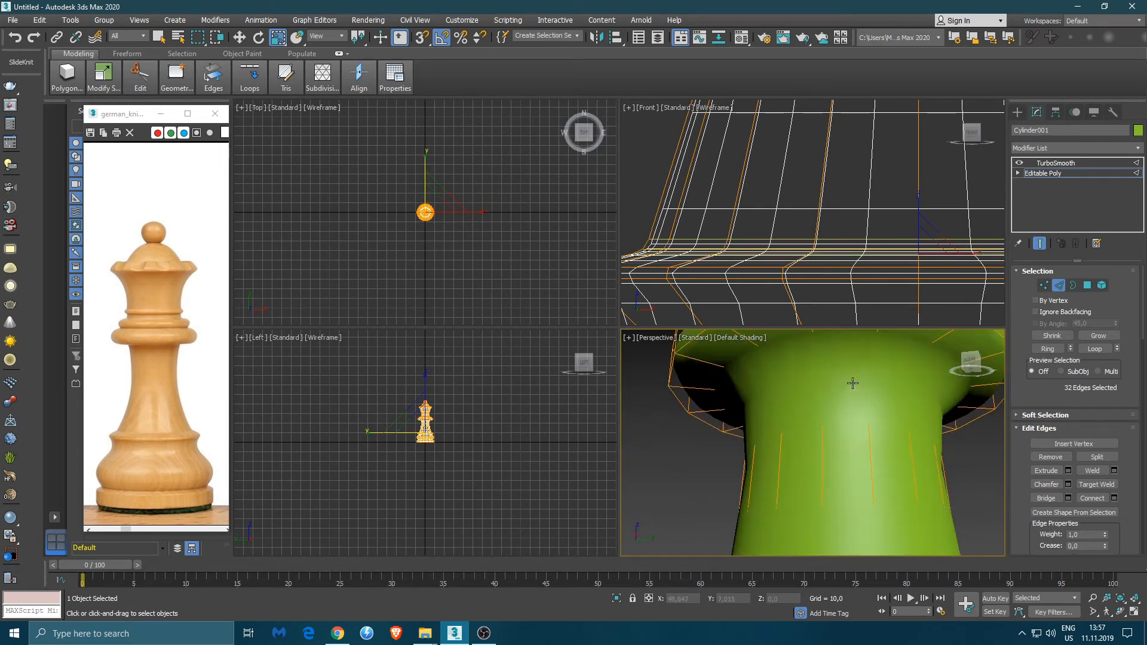
middle_click_drag(836, 149, 814, 319)
middle_click_drag(800, 184, 785, 293)
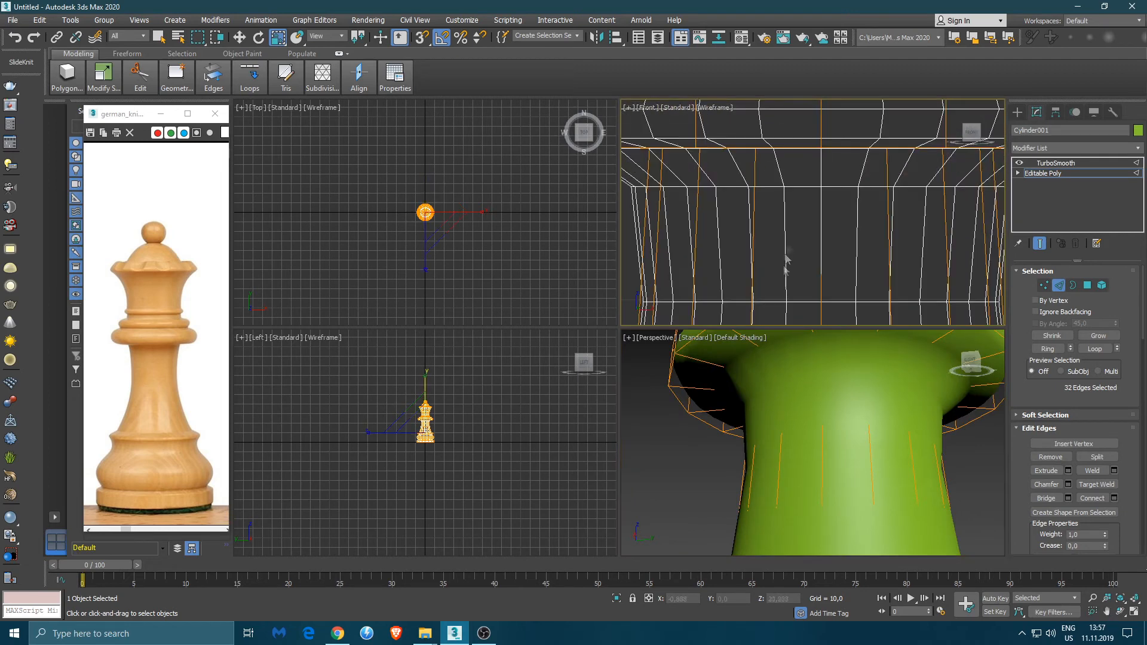
middle_click_drag(780, 206, 895, 247)
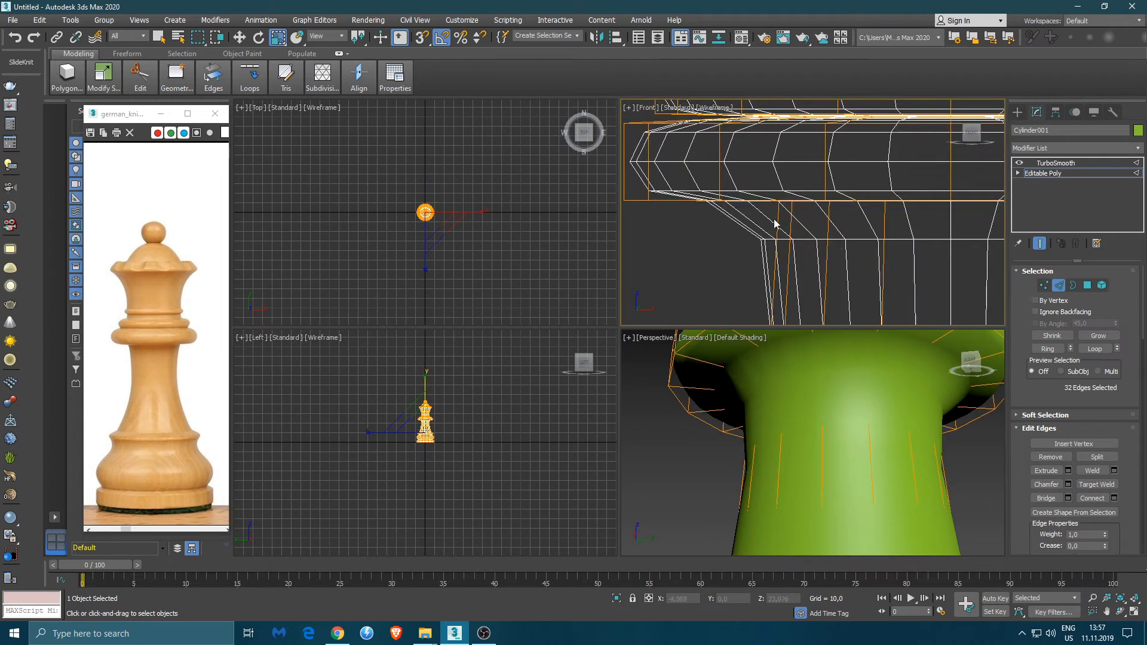
double_click(746, 354)
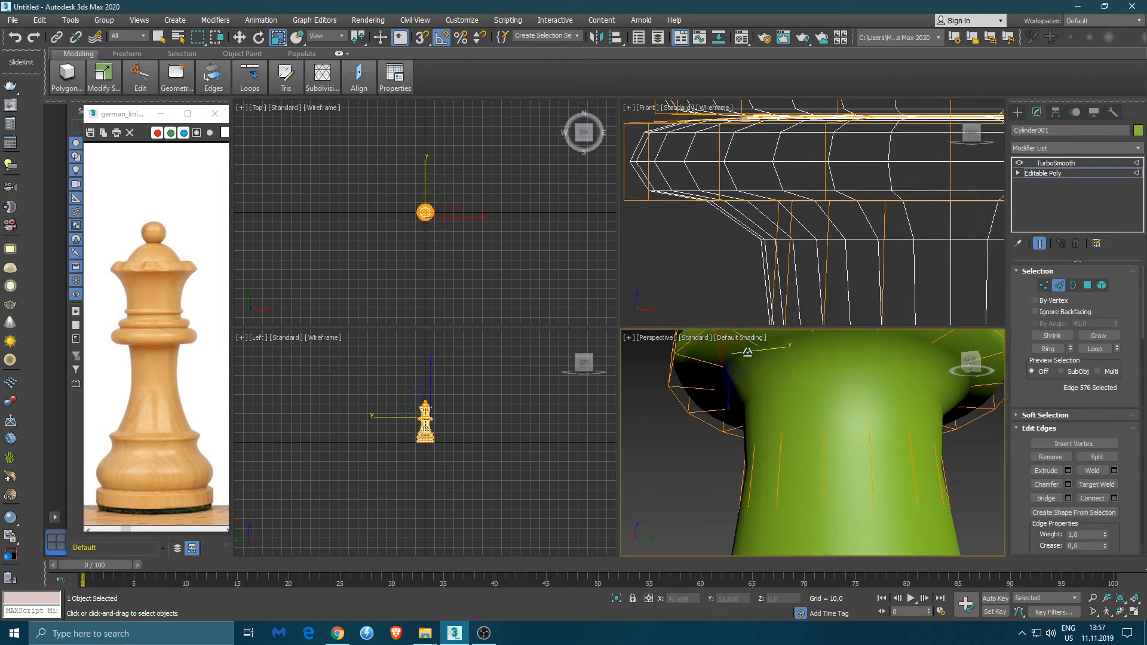
left_click(1068, 484)
double_click(782, 344)
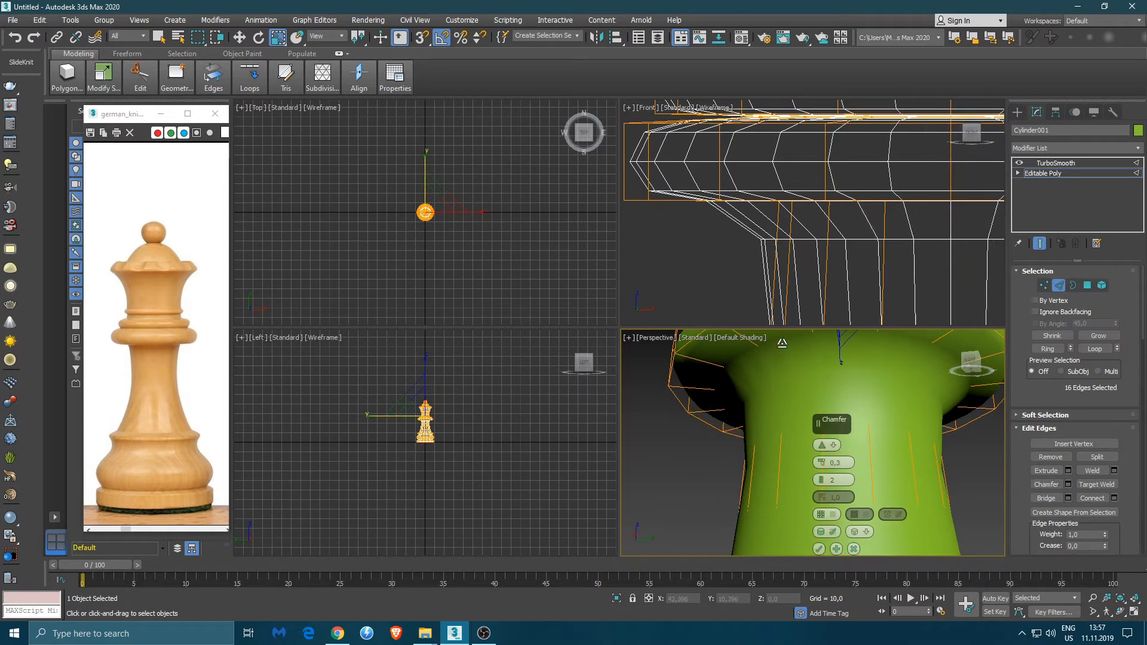
key("ctrl+z")
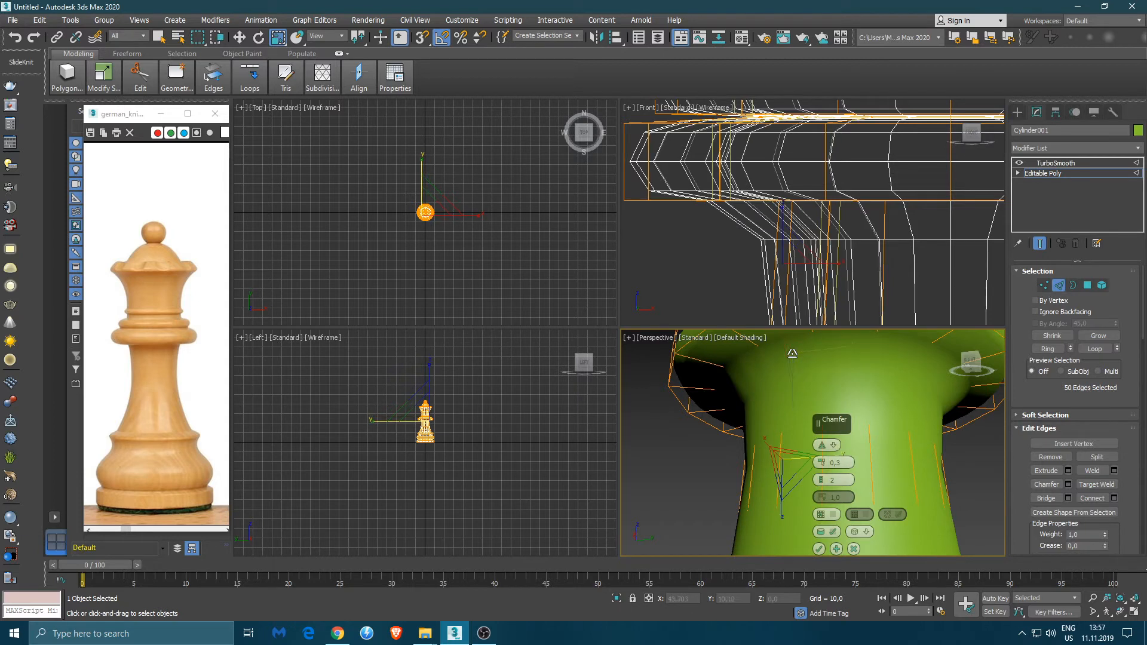
left_click(812, 354)
left_click_drag(617, 482, 618, 482)
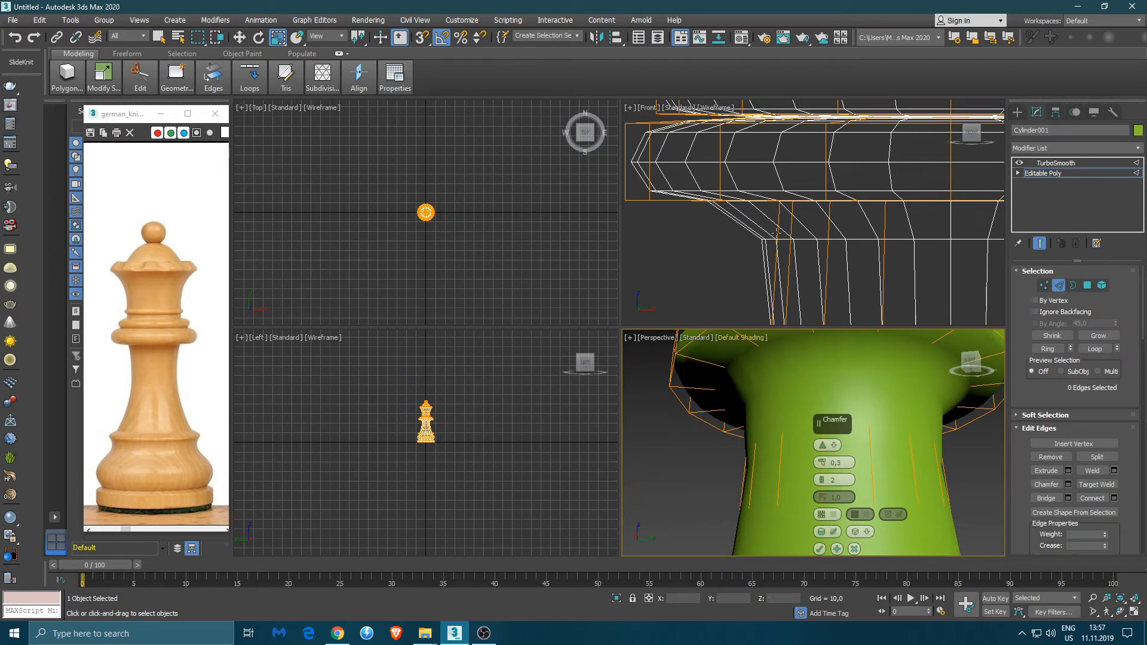
Chamfer the edge loop where the stem meets the underside of the collar with an amount of 0,3 and 2 segments.
double_click(695, 199)
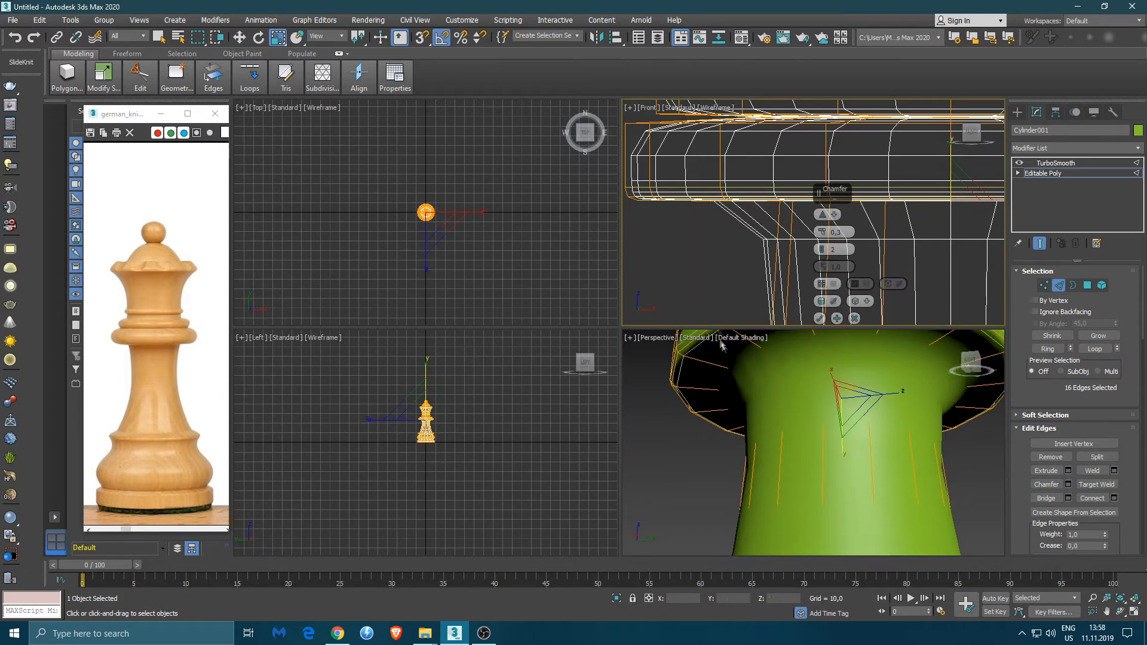
middle_click_drag(715, 202, 712, 196, "alt")
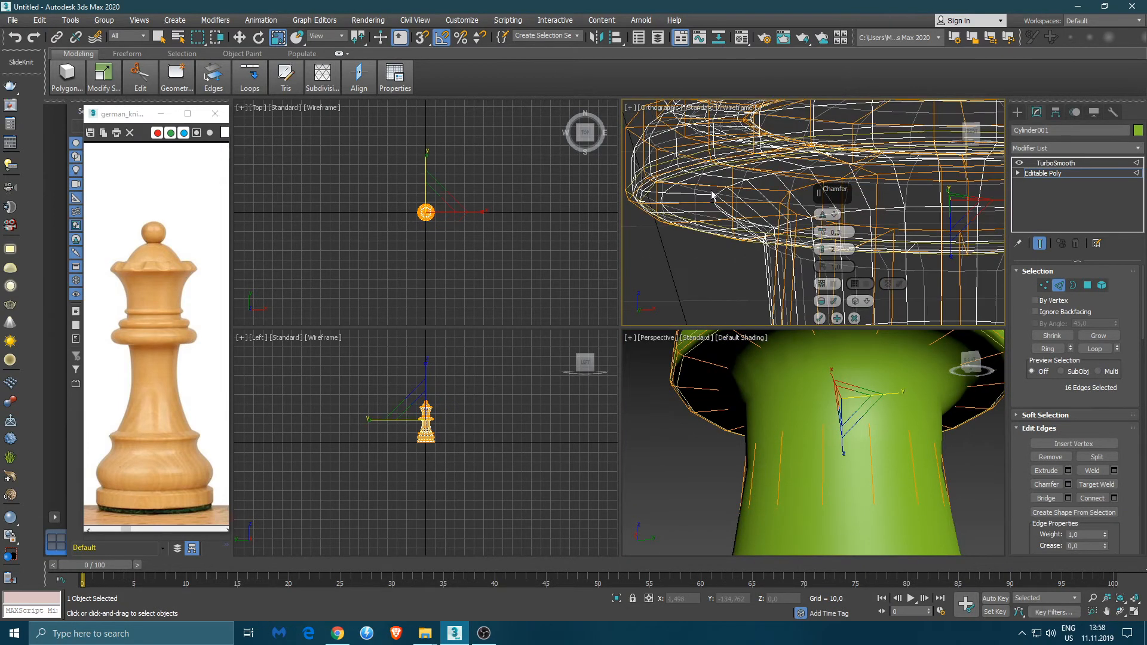
double_click(734, 183, "ctrl")
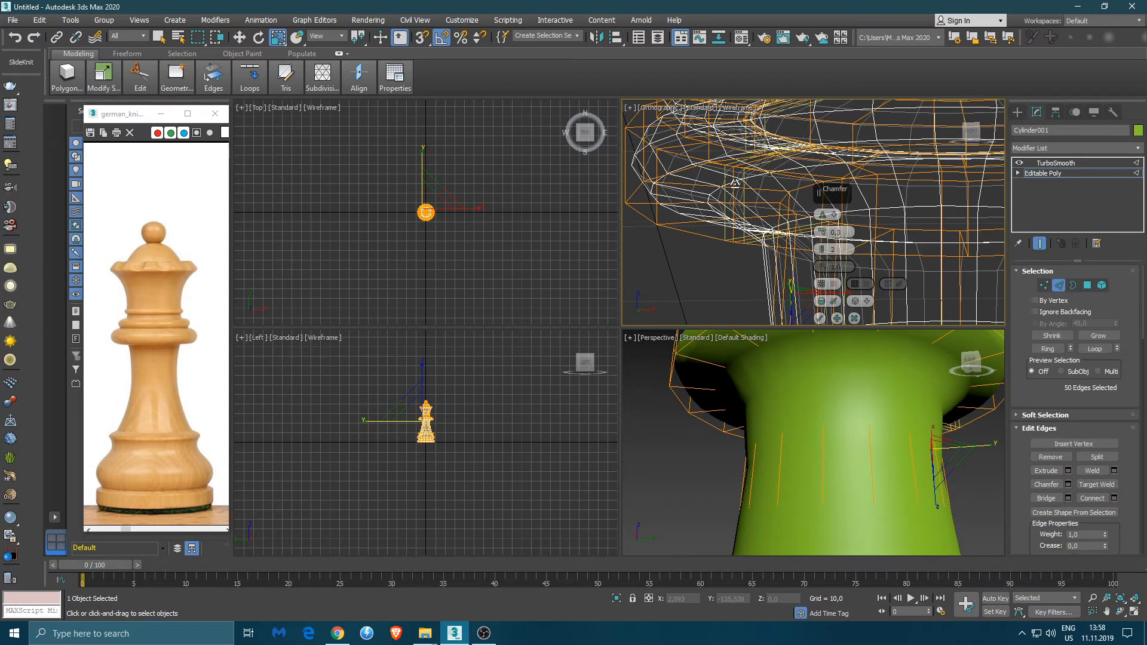
scroll(735, 183, "up", 3)
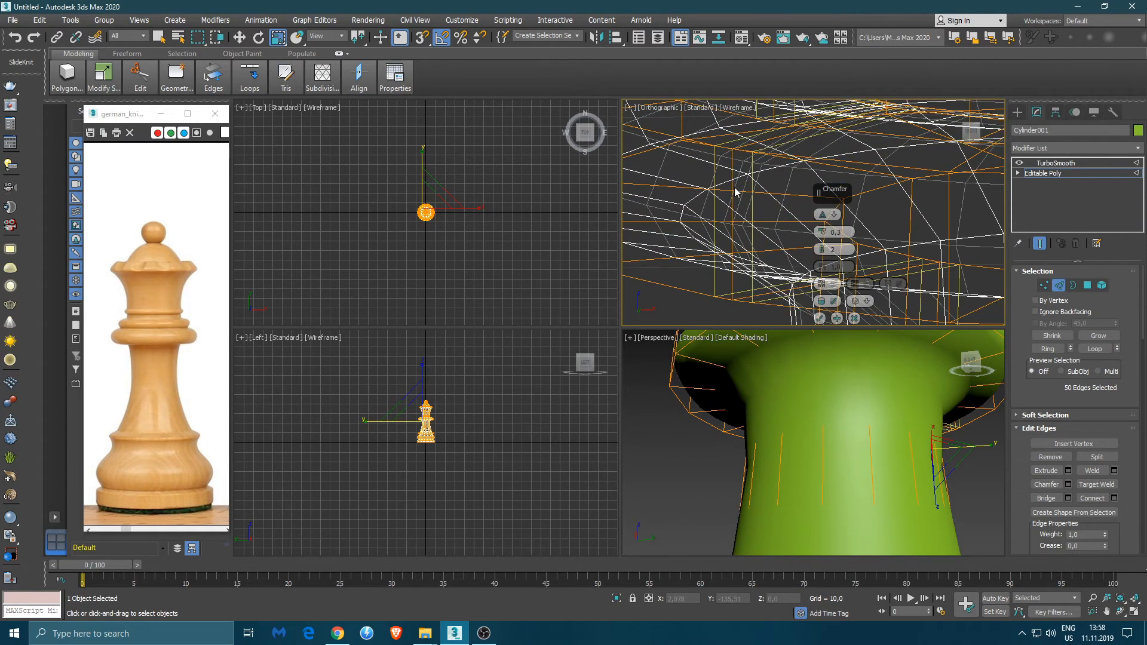
scroll(734, 187, "down", 5)
middle_click_drag(757, 178, 705, 166, "alt")
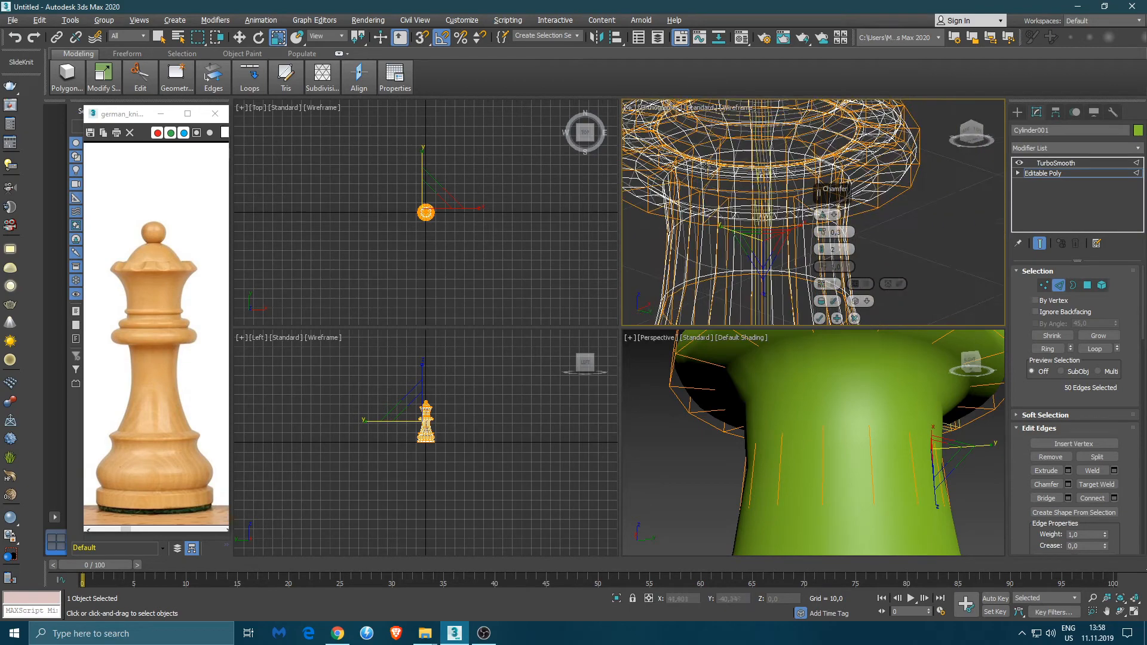
double_click(739, 136)
mouse_move(734, 236)
middle_mouse_down("alt")
mouse_move(725, 206)
mouse_move(752, 228)
middle_mouse_up("alt")
left_click(820, 320)
Chamfer the edge loop in the crease between the collar's two discs with an amount of 0,3 and 2 segments.
middle_click_drag(777, 269, 761, 224, "alt")
scroll(715, 213, "up", 6)
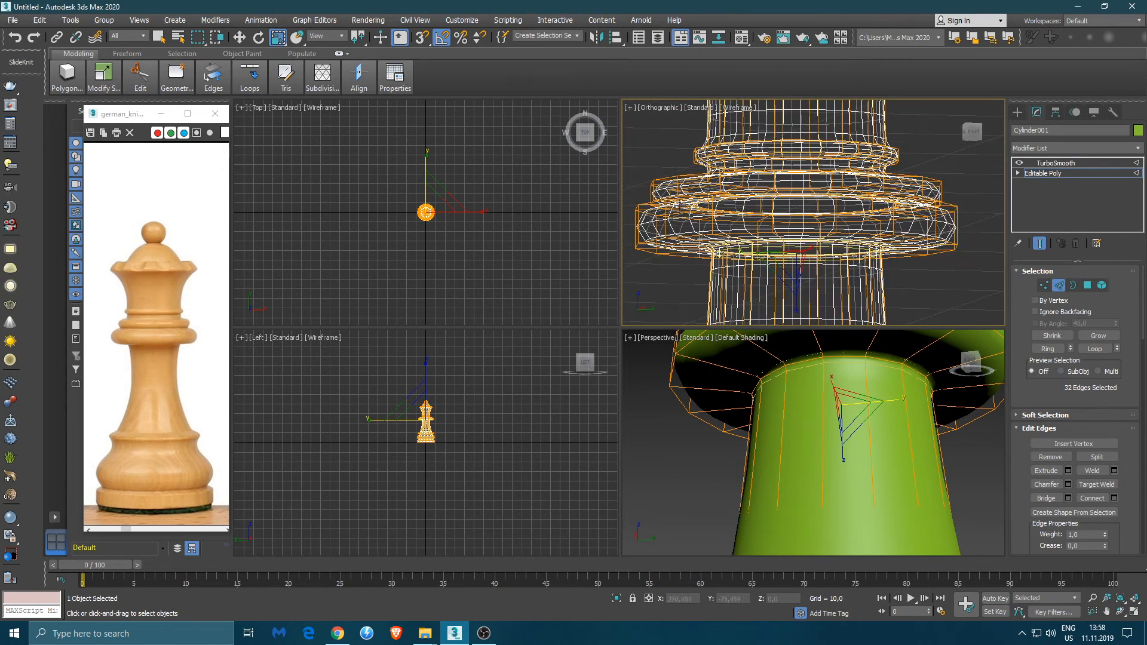
middle_click_drag(716, 214, 731, 221, "alt")
middle_click_drag(798, 383, 778, 409, "alt")
scroll(760, 340, "up", 5)
scroll(792, 366, "up", 3)
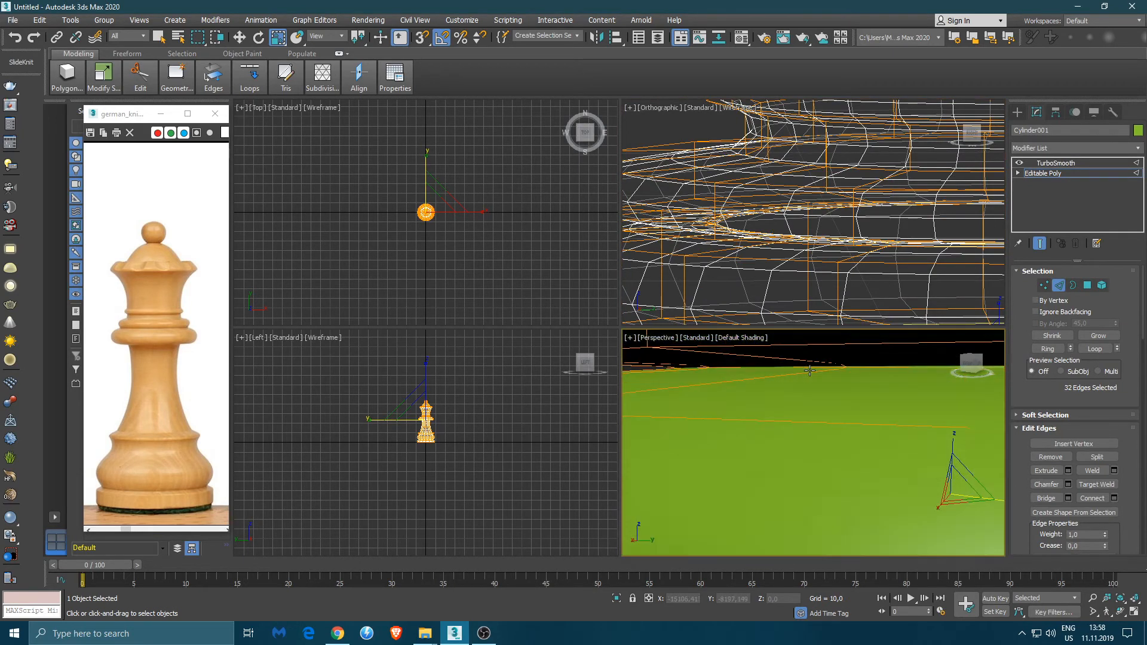
left_click(856, 367)
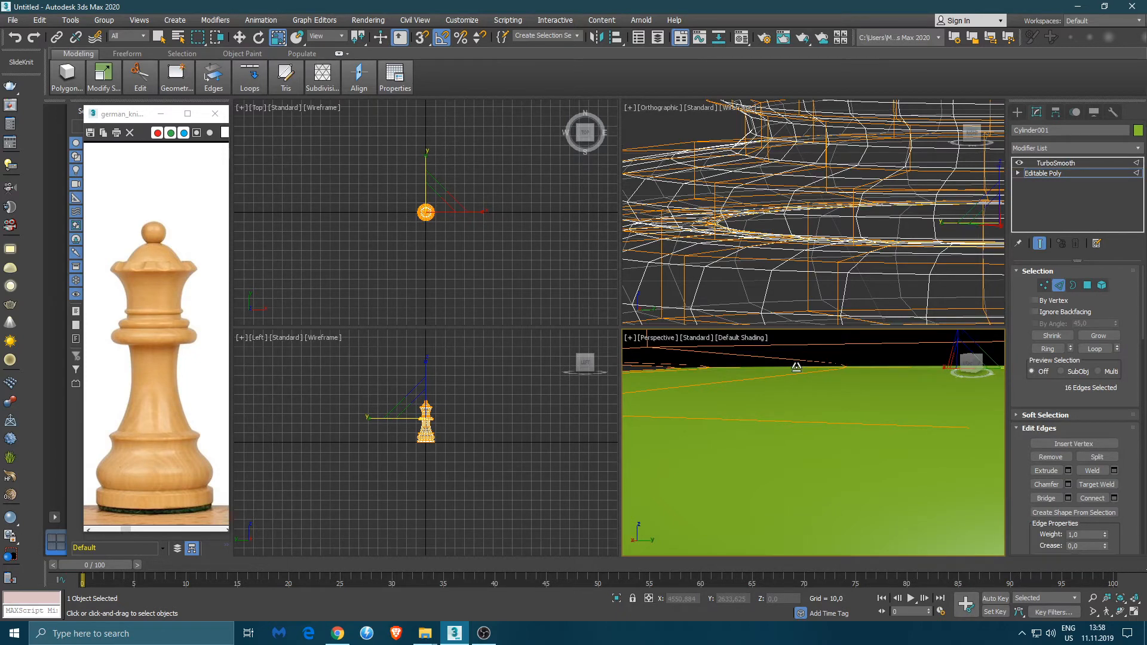
scroll(445, 418, "up", 12)
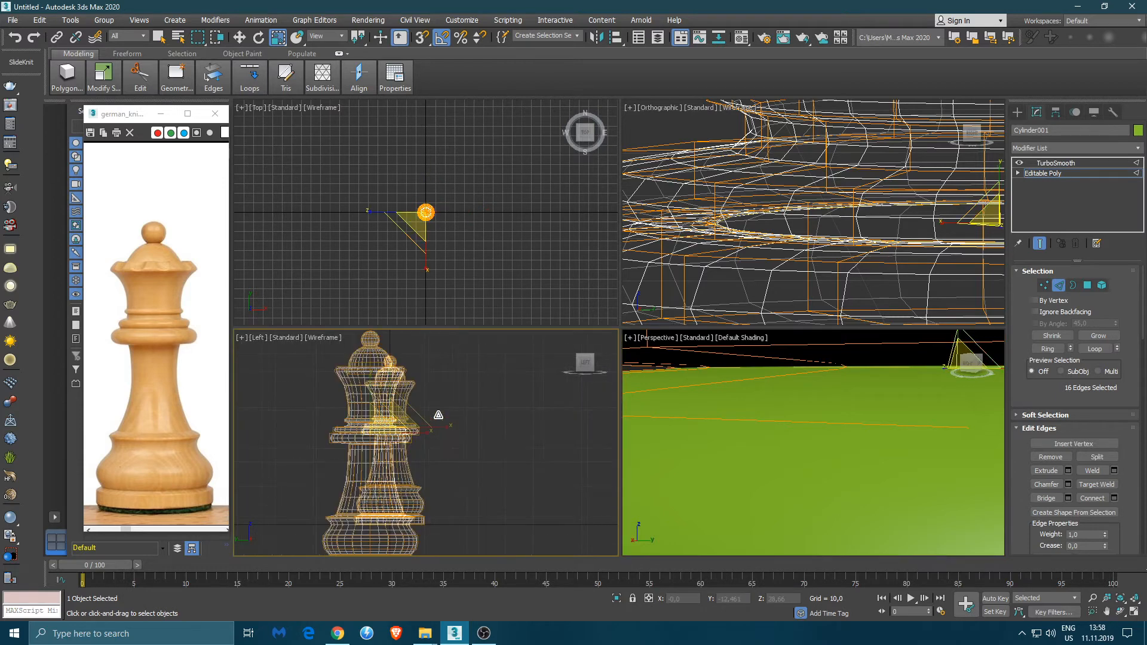
scroll(400, 474, "up", 10)
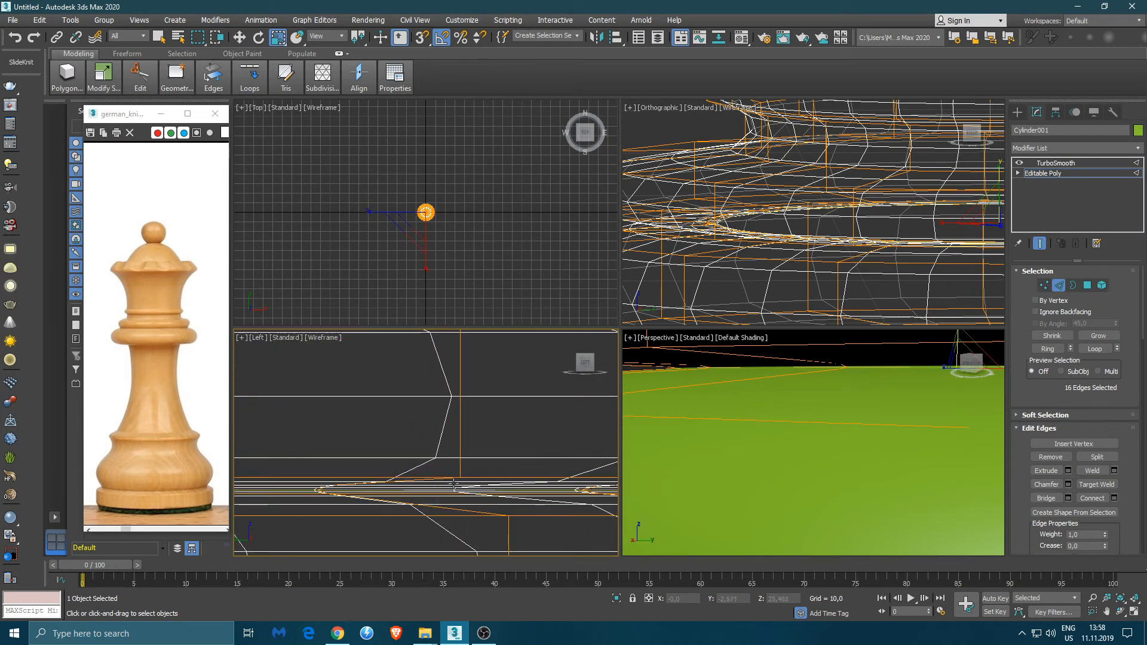
scroll(310, 446, "up", 5)
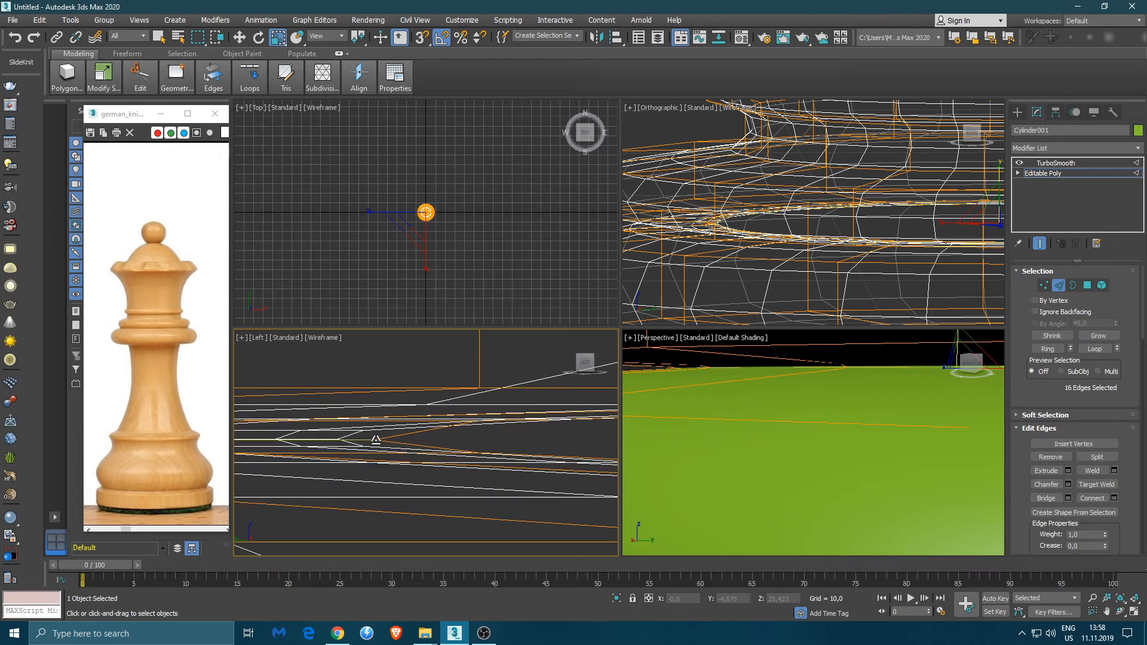
left_click(1068, 484)
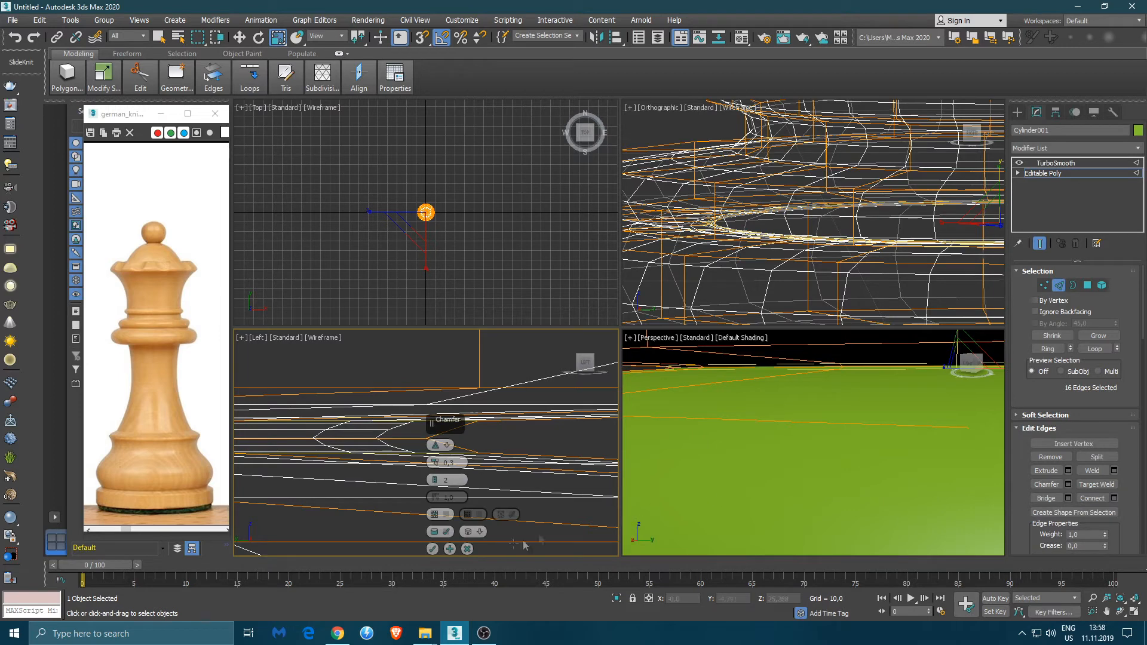
scroll(754, 464, "down", 5)
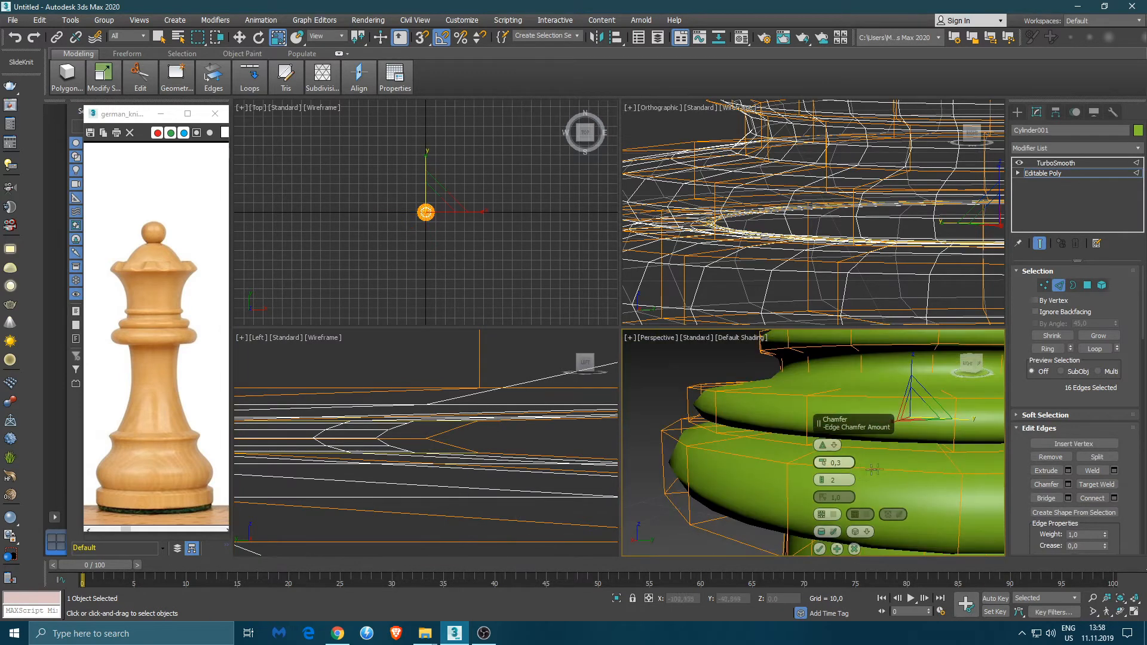
left_click(820, 549)
Hide the TurboSmooth result and chamfer the edge loop where the neck meets the collar's upper disc by 0,3 with 2 segments.
middle_click_drag(767, 418, 772, 424, "alt")
double_click(800, 410, "ctrl")
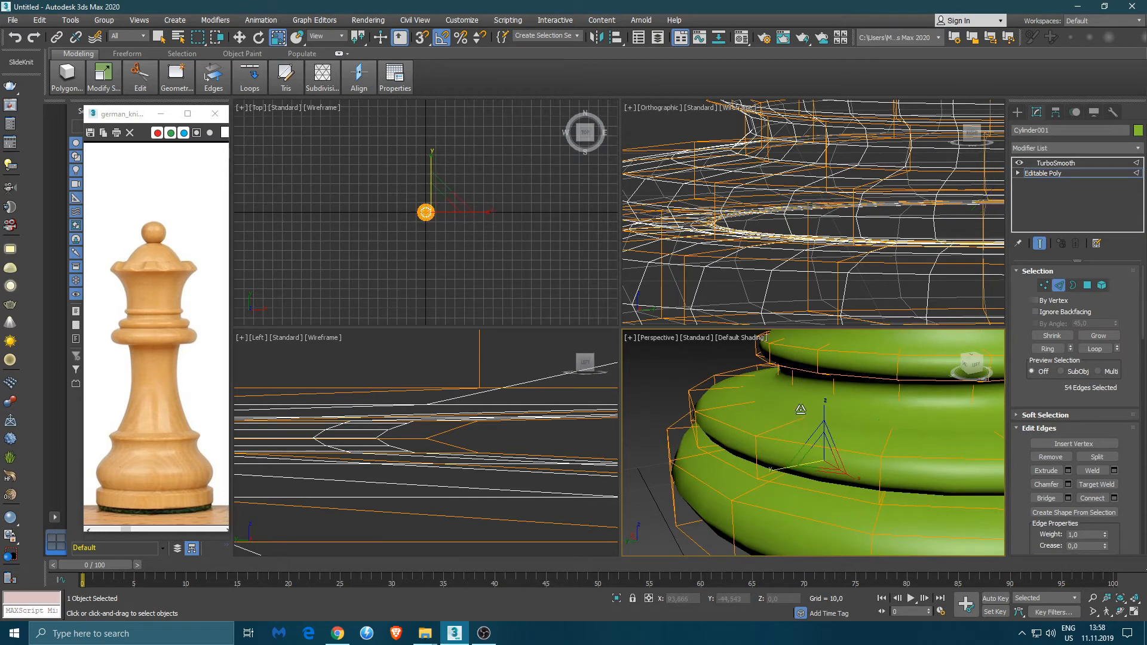
scroll(844, 273, "down", 8)
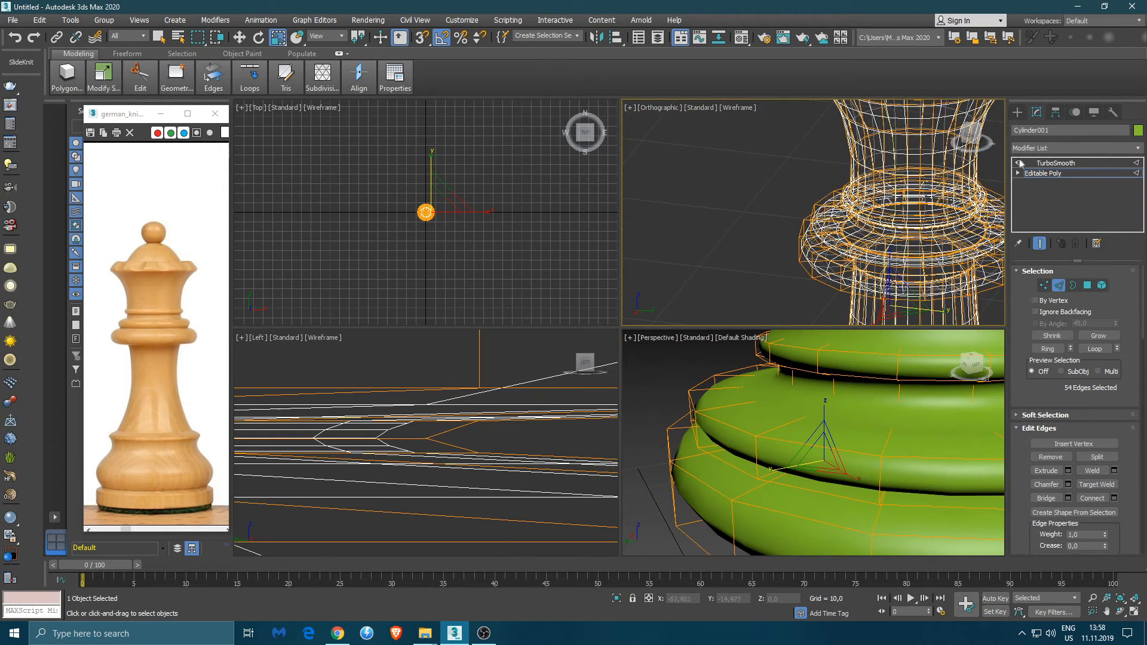
left_click(1019, 163)
middle_click_drag(937, 254, 802, 247, "alt")
double_click(935, 265)
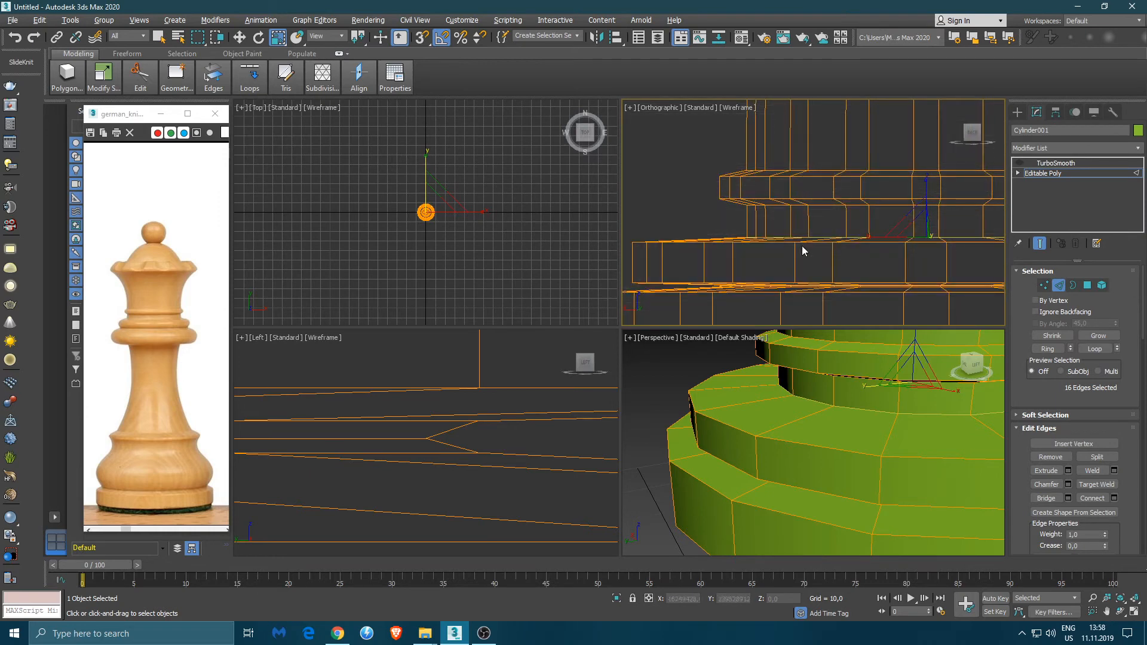
left_click(1067, 484)
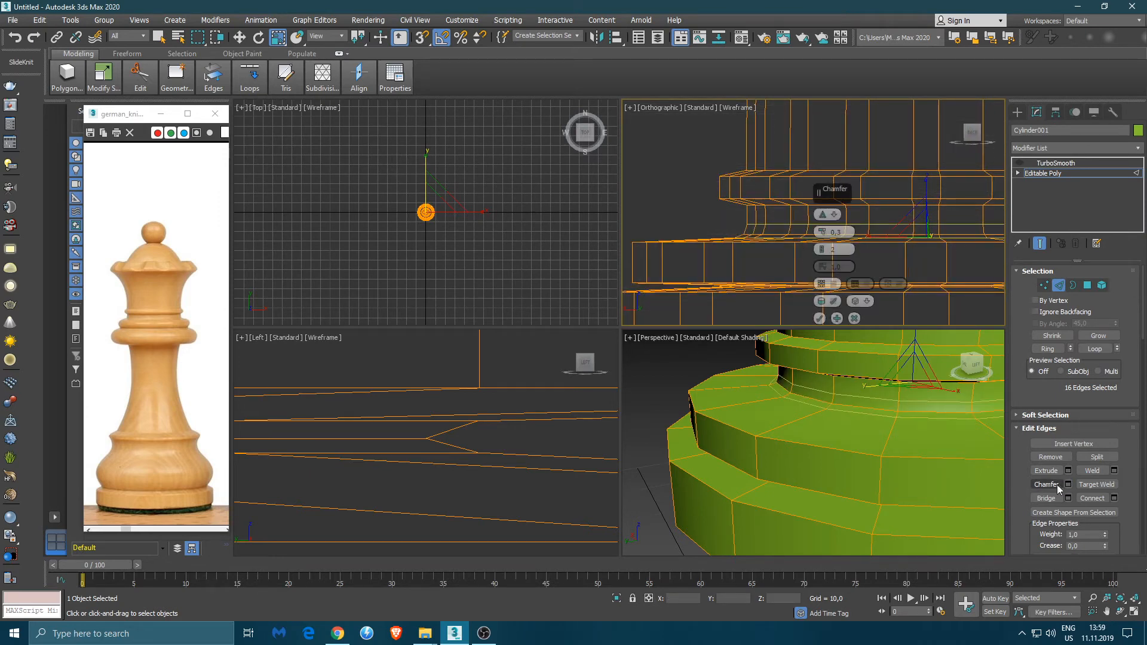
left_click(819, 318)
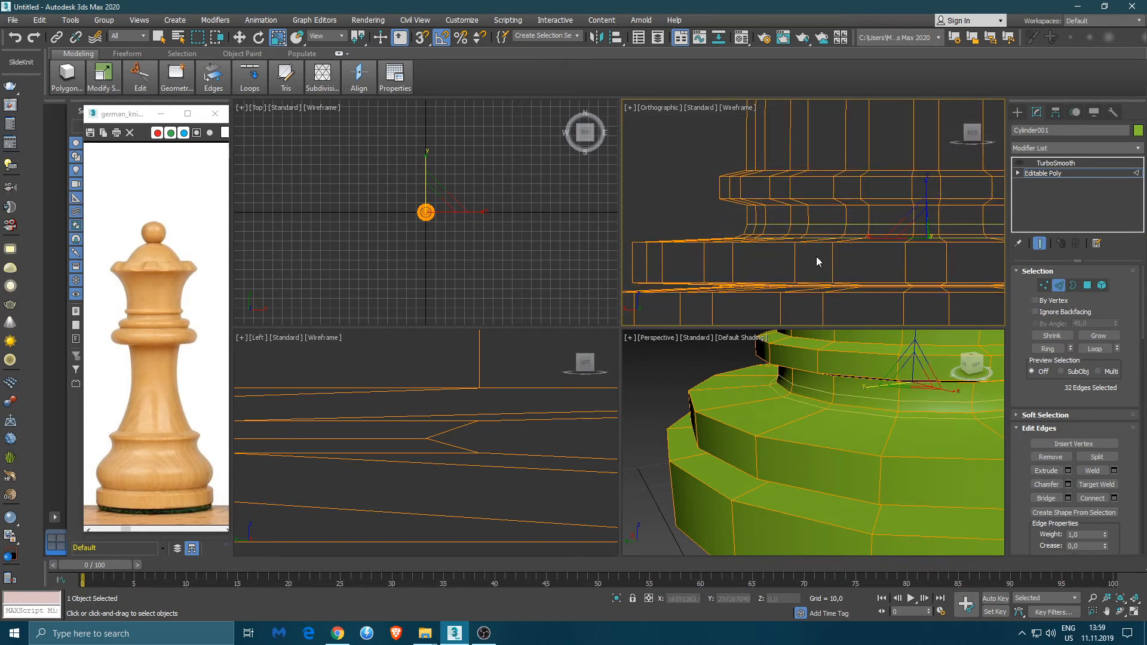
Chamfer the lower and upper edge loops of the small ring above the collar with an amount of 0,1 and 2 segments.
double_click(811, 207)
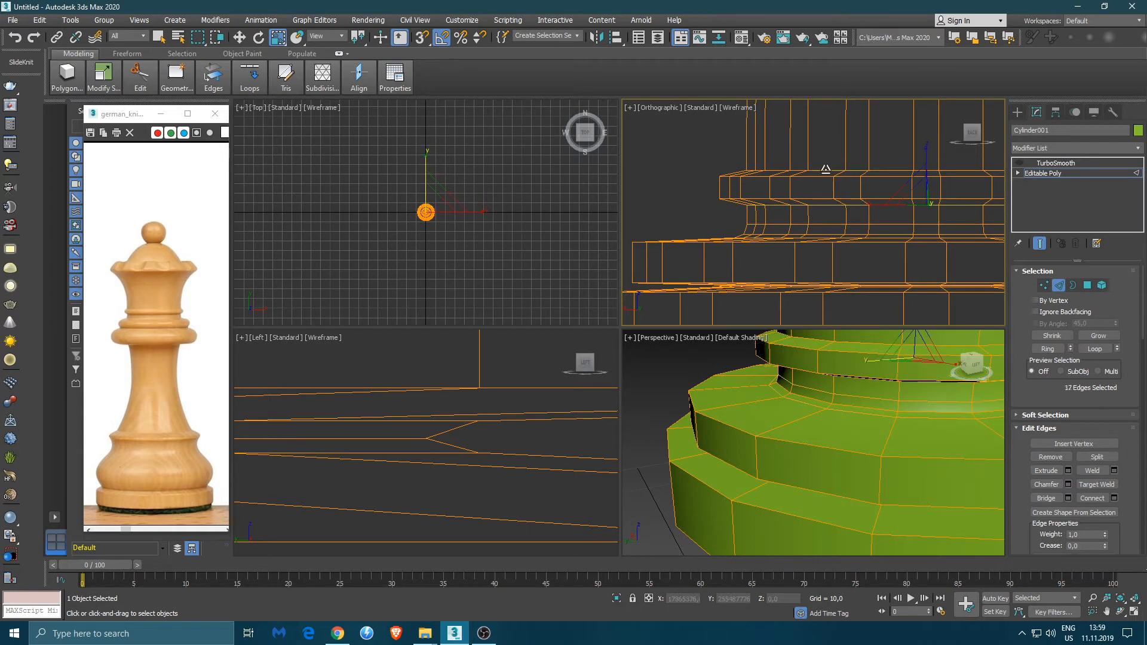
left_click(1068, 484)
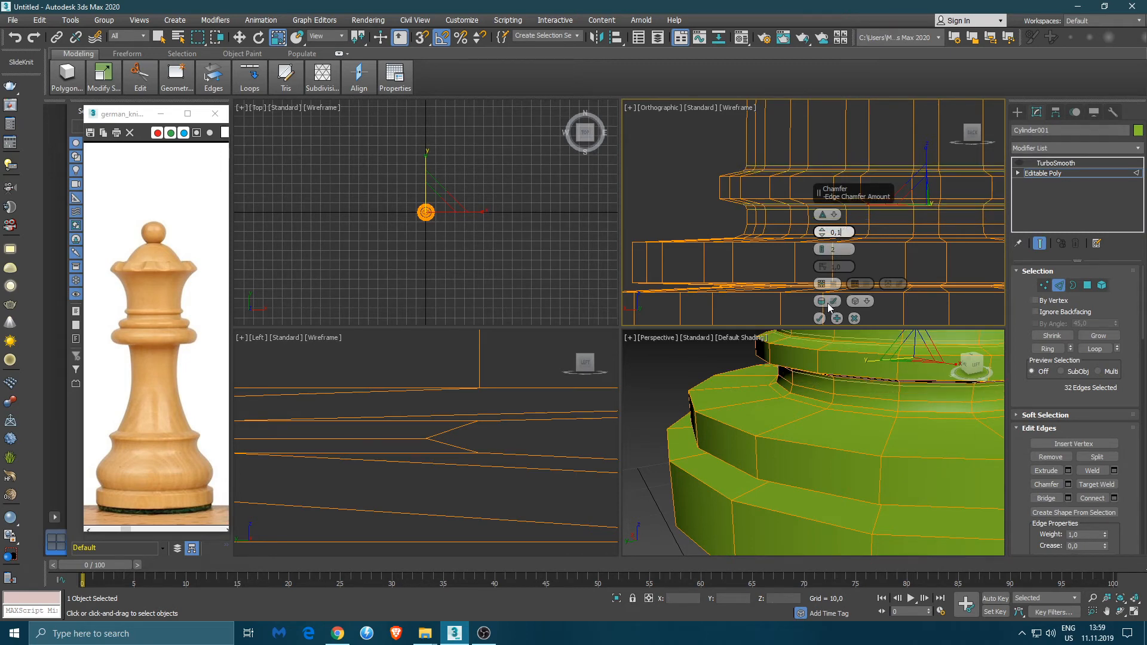
left_click(819, 318)
Chamfer the crown's inner edge loop beneath the dome with an amount of 0,1 and 2 segments.
middle_click_drag(839, 199, 813, 281, "alt")
middle_click_drag(804, 198, 734, 307, "alt")
double_click(734, 307)
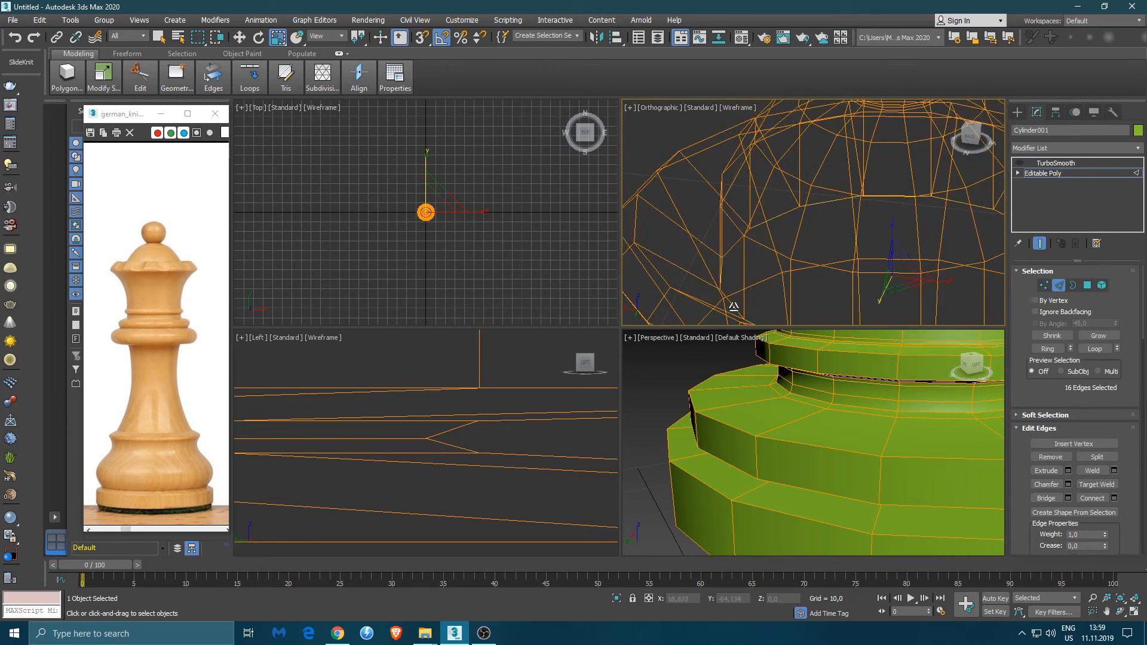
left_click(1068, 484)
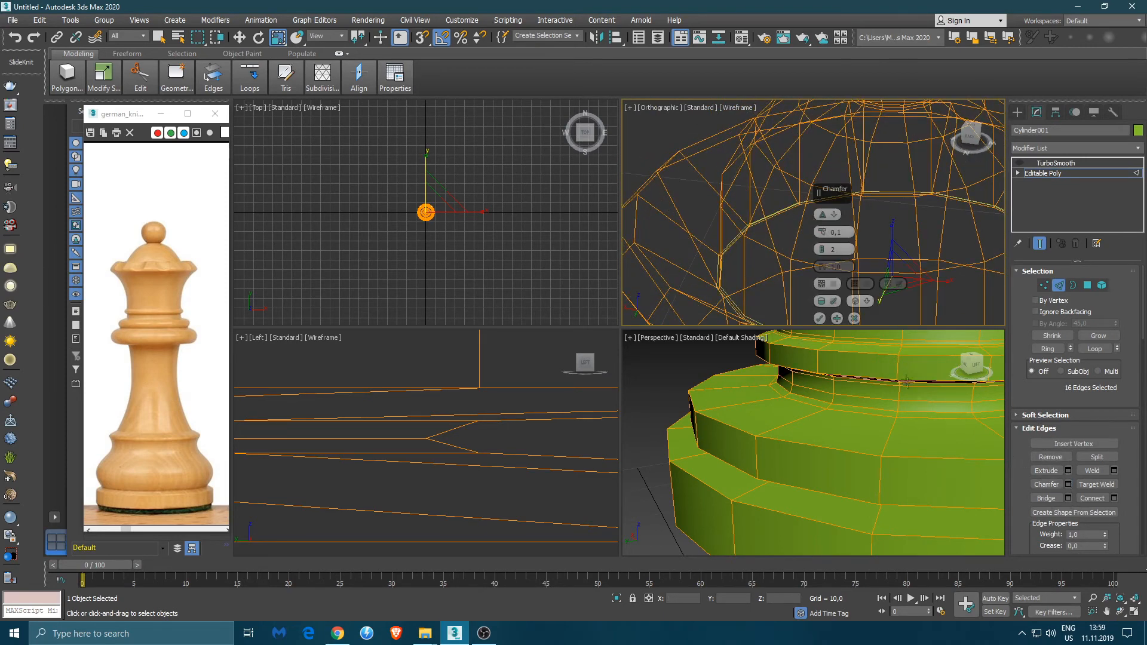
left_click(819, 318)
scroll(836, 263, "down", 6)
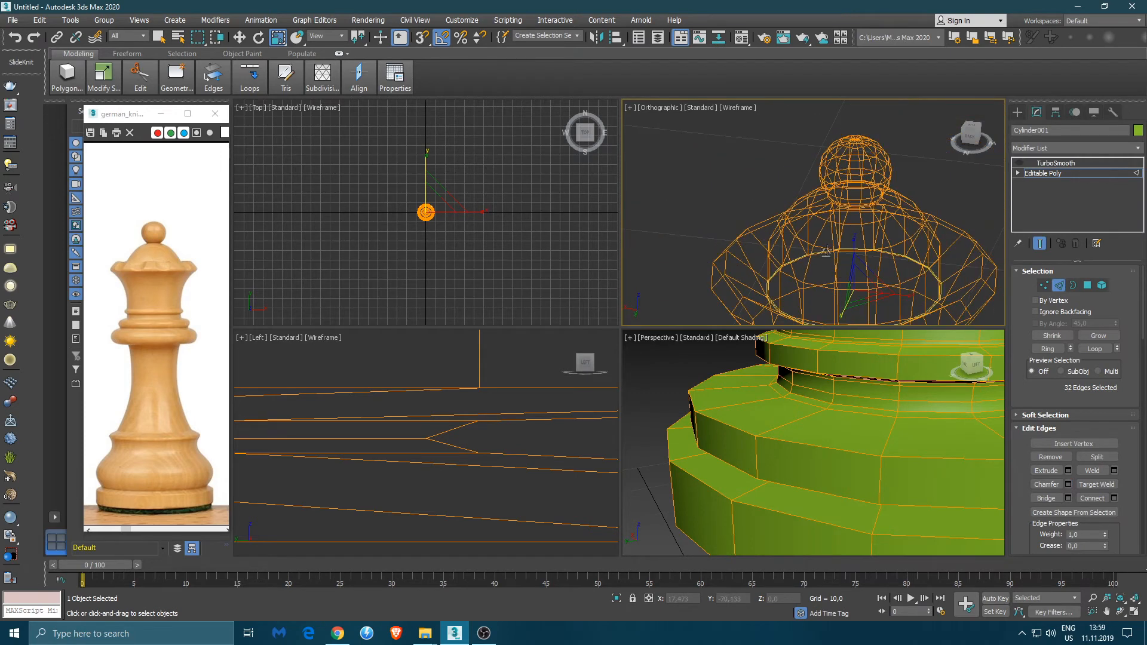
Select the lower edge loop inside the crease between the collar's two discs for moving.
middle_click_drag(841, 262, 858, 220, "alt")
middle_click_drag(824, 298, 846, 213)
middle_click_drag(857, 275, 855, 223)
scroll(801, 209, "up", 8)
key("2")
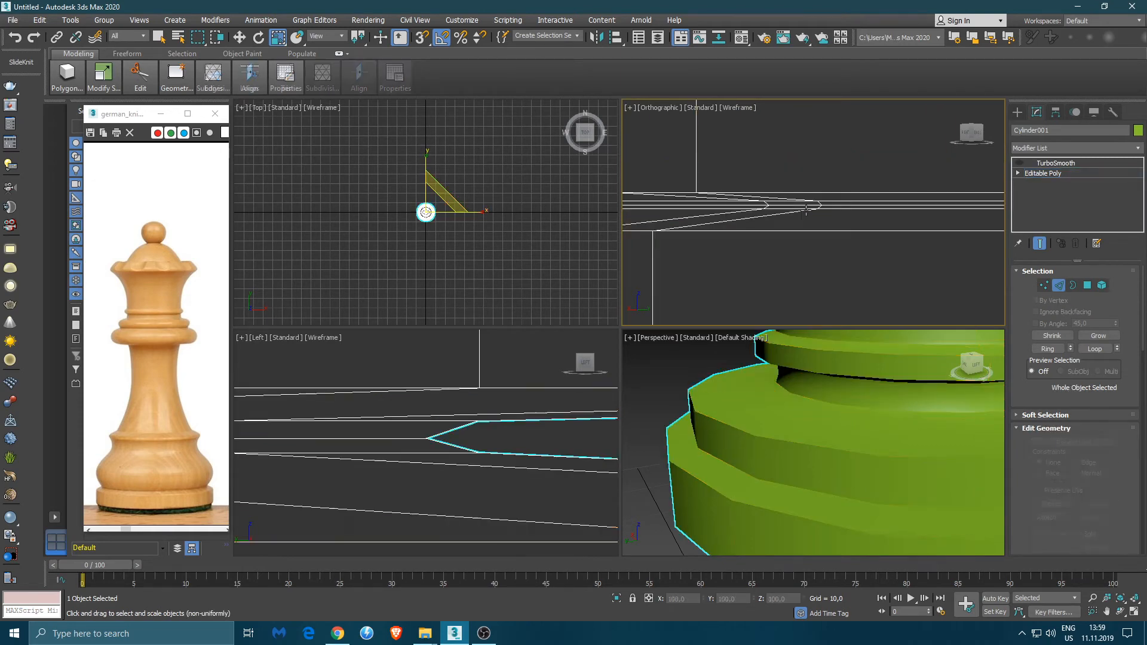
key("Up")
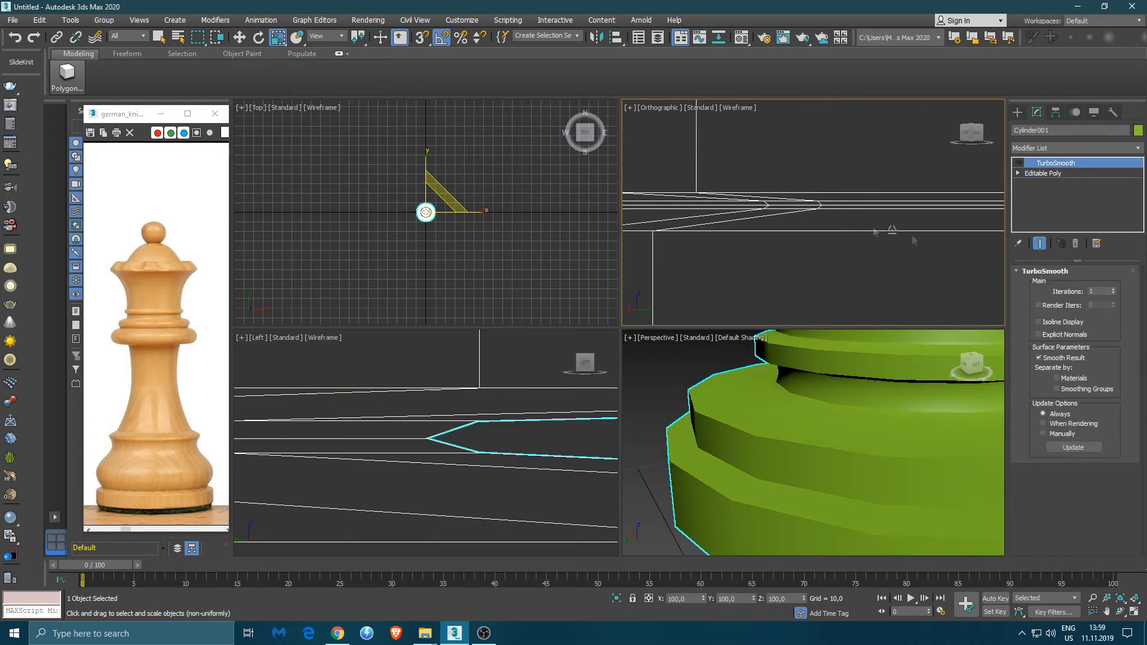
left_click(1048, 175)
key("2")
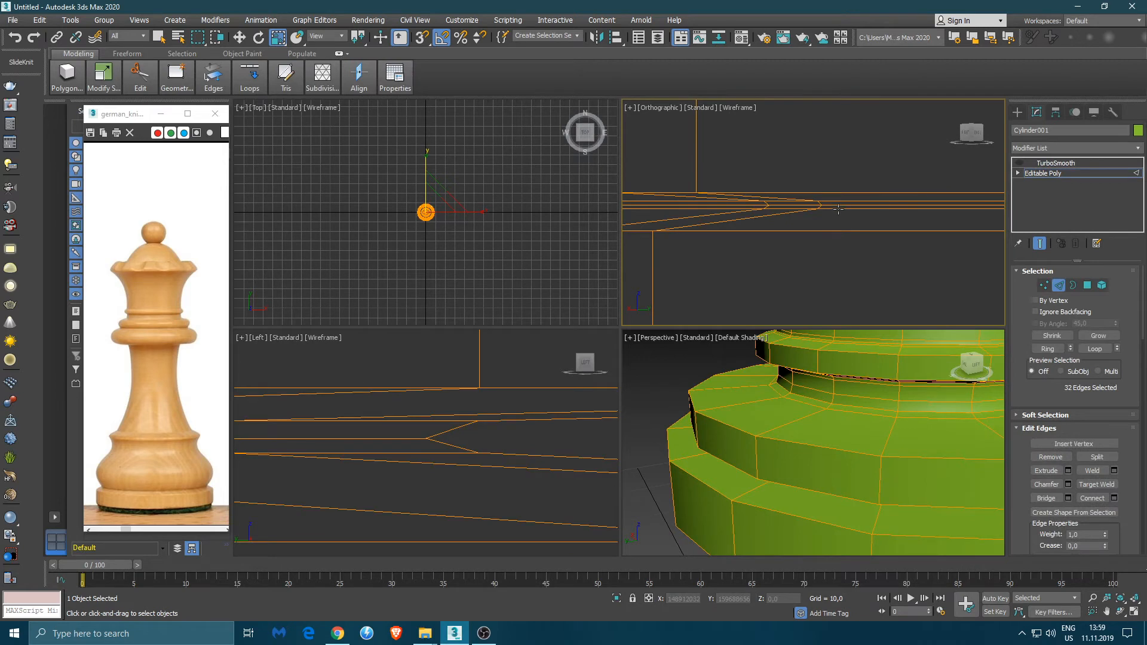
double_click(838, 208)
key("w")
Move the overlapping lower edge loops of the collar's crease slightly down along Z so they are spaced apart.
middle_click_drag(874, 224, 902, 211)
scroll(810, 207, "down", 5)
scroll(861, 205, "up", 4)
left_click_drag(840, 188, 840, 195)
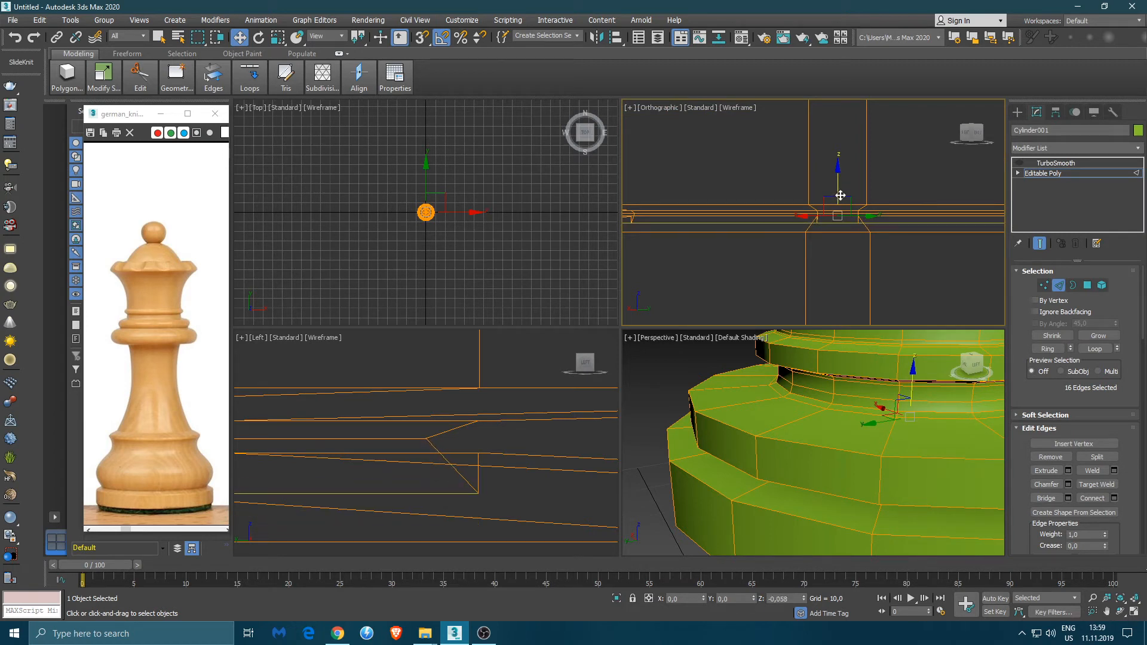
left_click_drag(840, 196, 839, 196)
scroll(776, 234, "up", 4)
scroll(818, 222, "up", 2)
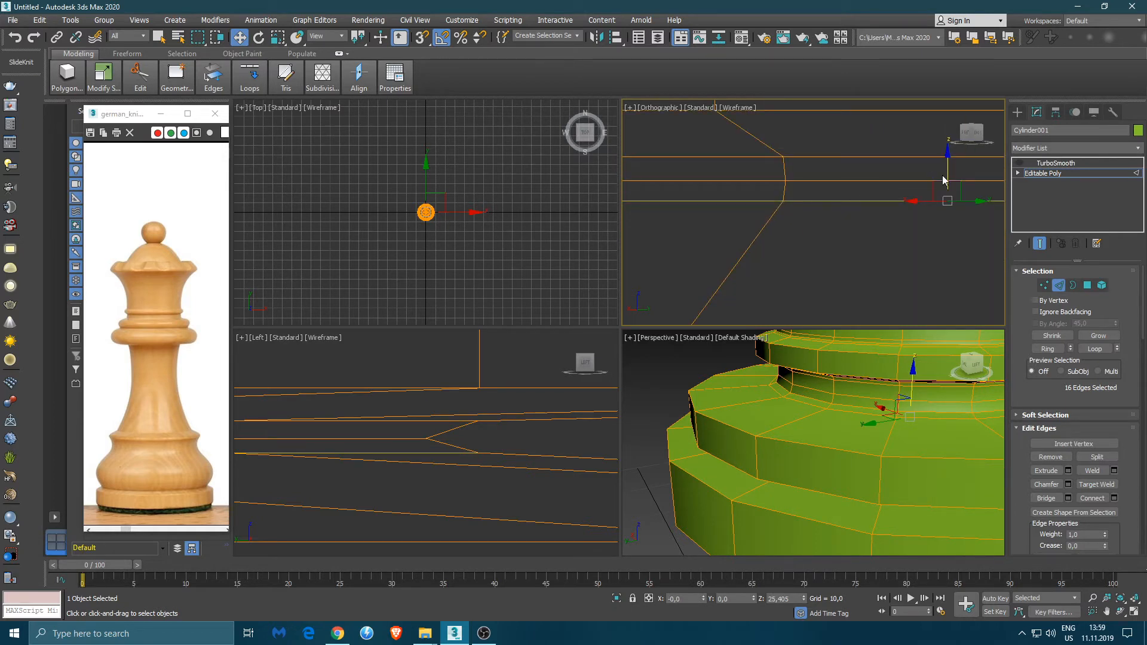
left_click_drag(948, 181, 951, 188)
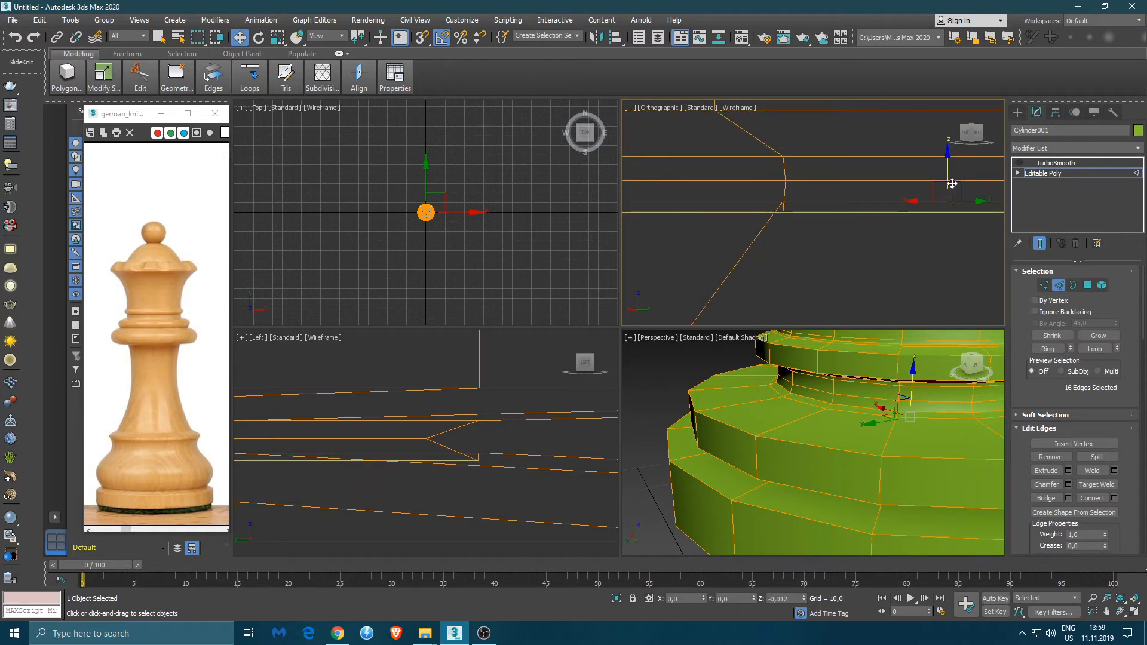
left_click(887, 202)
key("ctrl+z")
left_click_drag(946, 182, 946, 207)
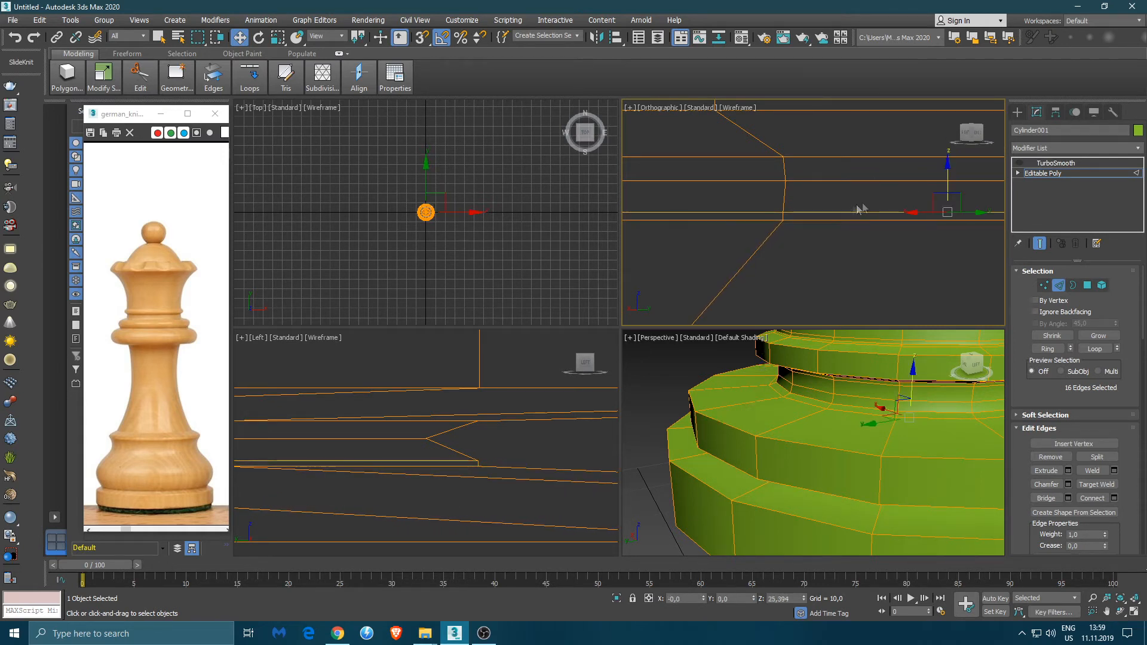
mouse_move(946, 182)
left_mouse_down()
mouse_move(946, 172)
mouse_move(949, 188)
left_mouse_up()
Scale the middle edge loop of the collar's crease slightly inward to deepen the groove, and deselect it.
key("r")
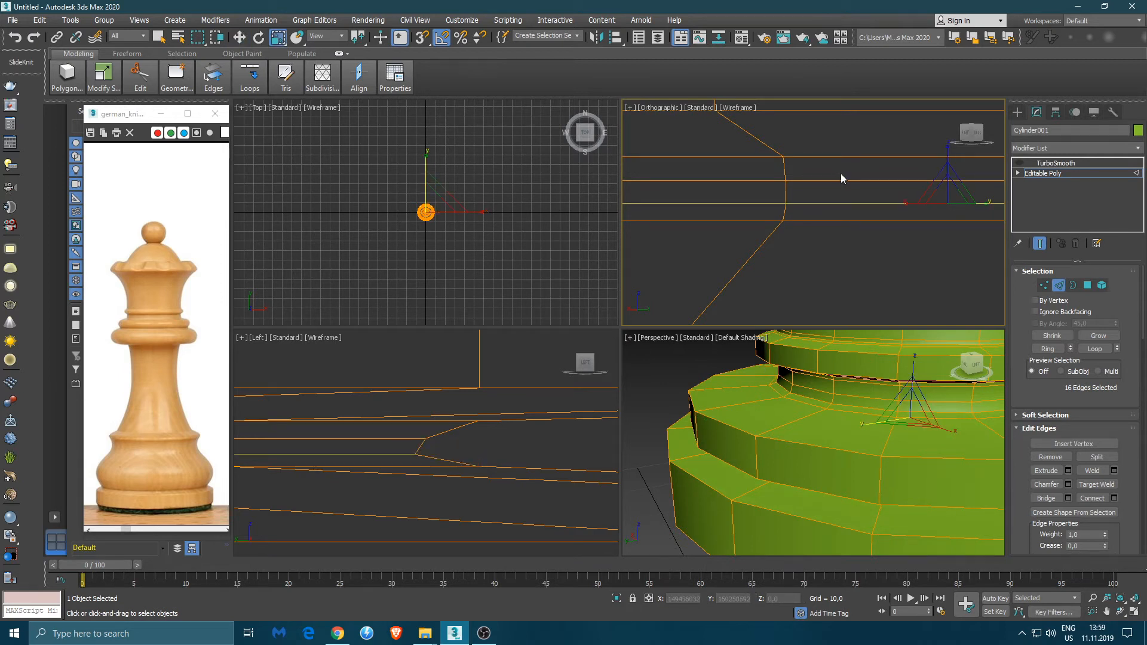
scroll(841, 178, "down", 5)
middle_click_drag(911, 196, 899, 204)
middle_click_drag(820, 198, 890, 204)
scroll(873, 207, "down", 3)
middle_click_drag(802, 216, 798, 162, "alt")
scroll(870, 167, "down", 4)
scroll(798, 163, "up", 6)
scroll(850, 215, "down", 2)
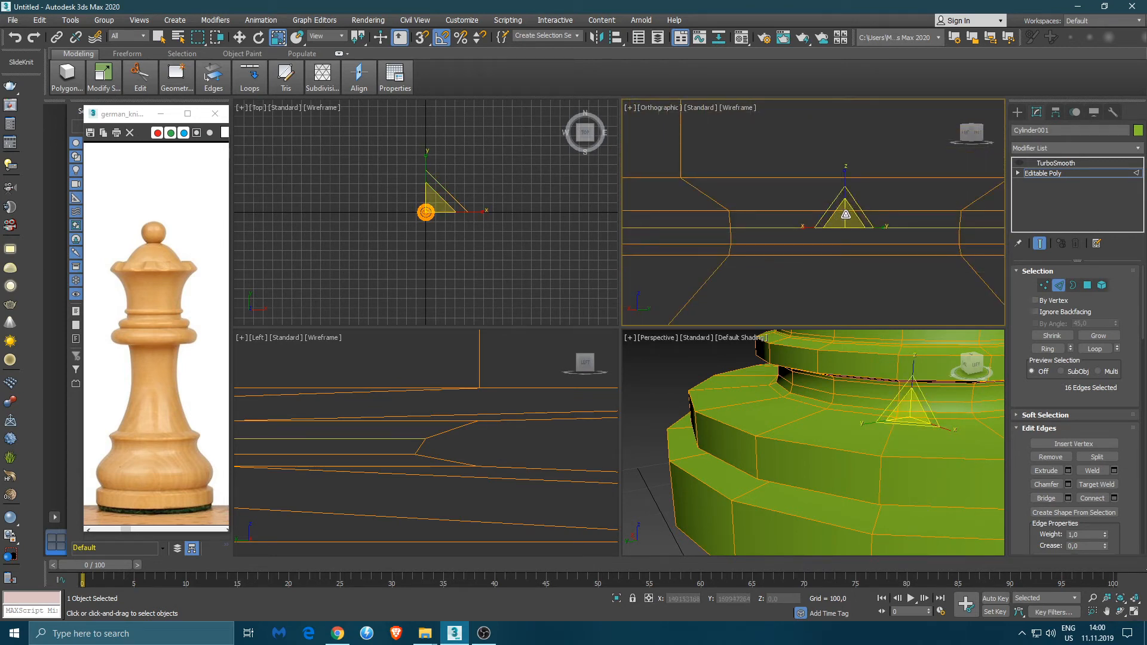
left_click_drag(845, 216, 847, 215)
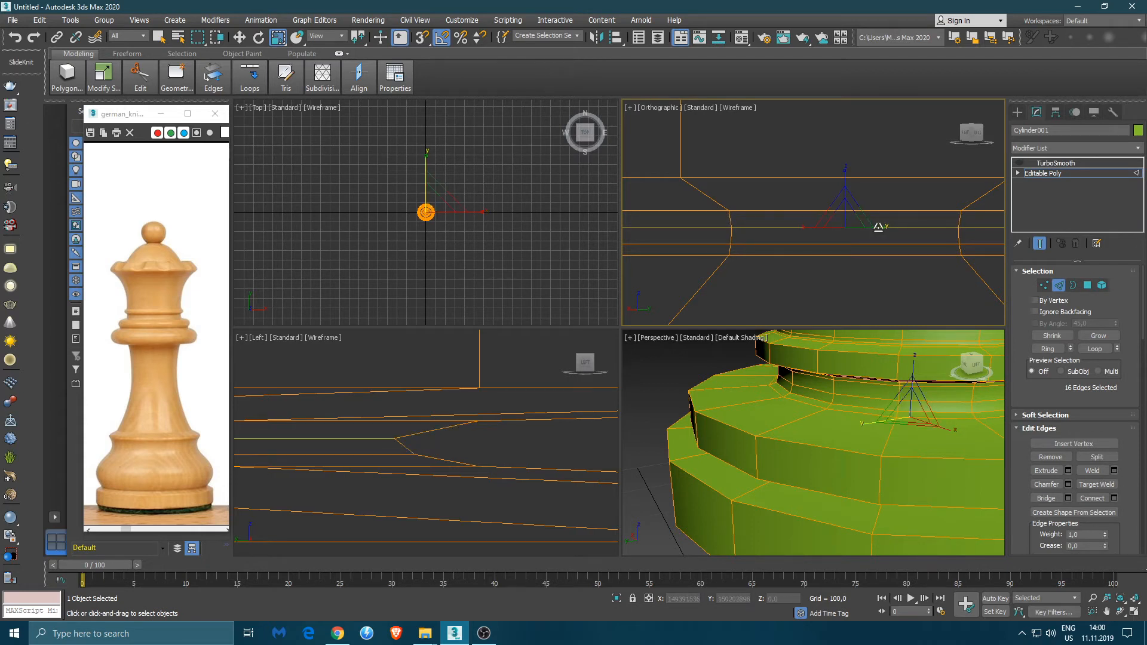
left_click(867, 242)
Restore the orthographic viewport to the front view and frame the collar in it.
scroll(872, 218, "down", 2)
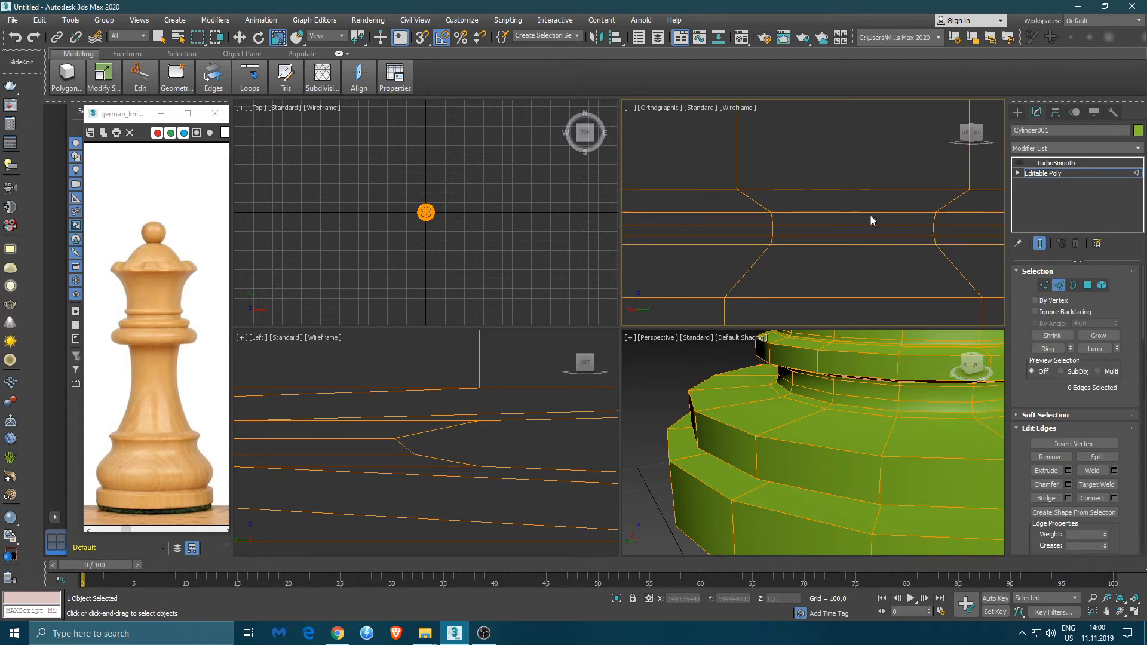
left_click(876, 211)
scroll(879, 220, "down", 3)
scroll(799, 221, "down", 3)
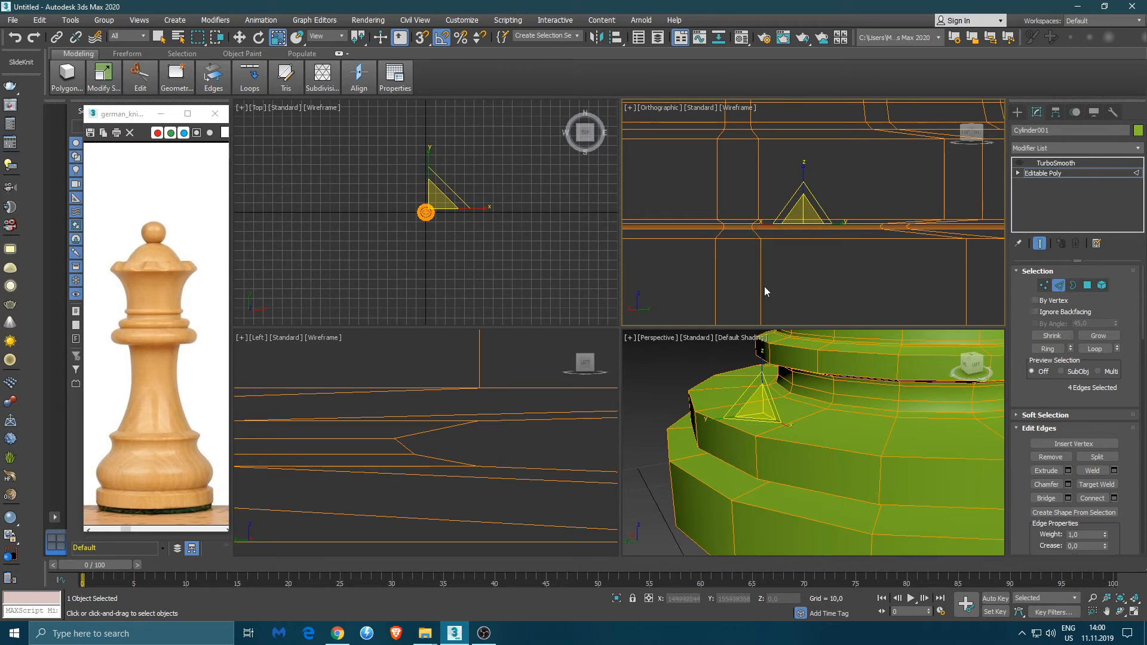
middle_click_drag(768, 271, 823, 300)
middle_click_drag(798, 433, 836, 340, "alt")
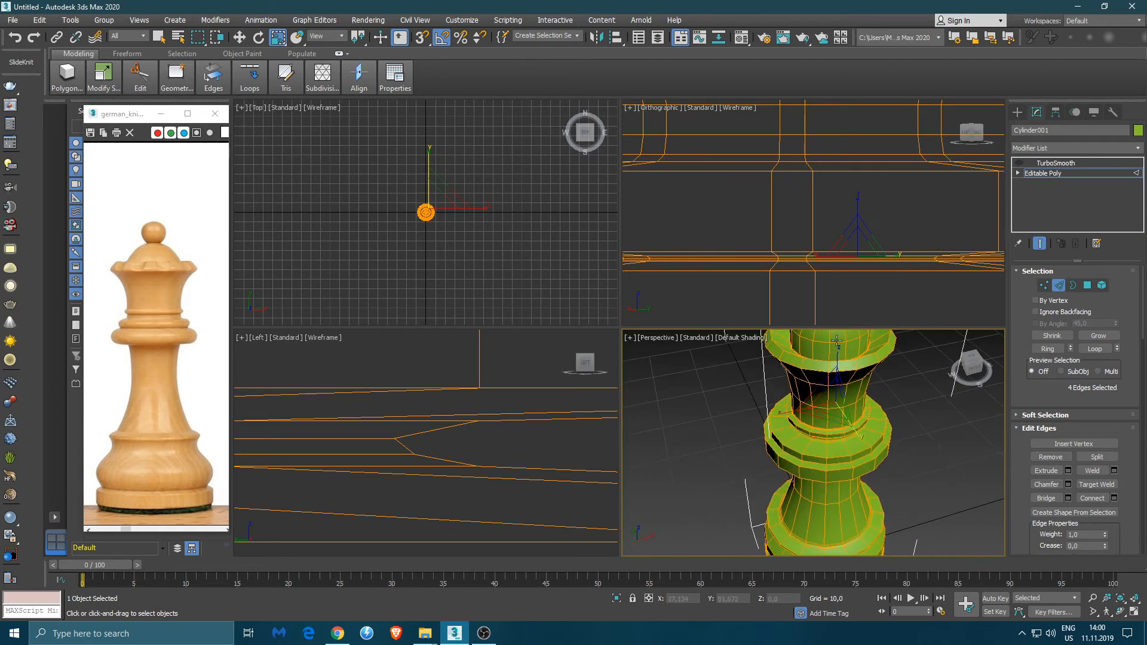
left_click(963, 133)
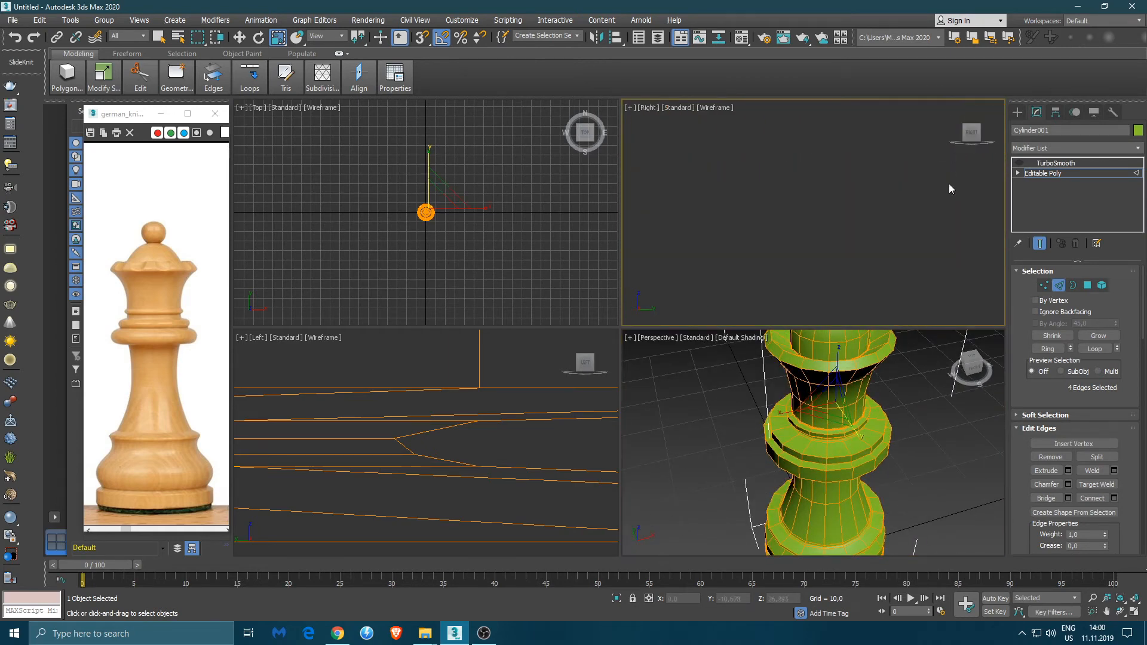
left_click_drag(981, 139, 985, 138)
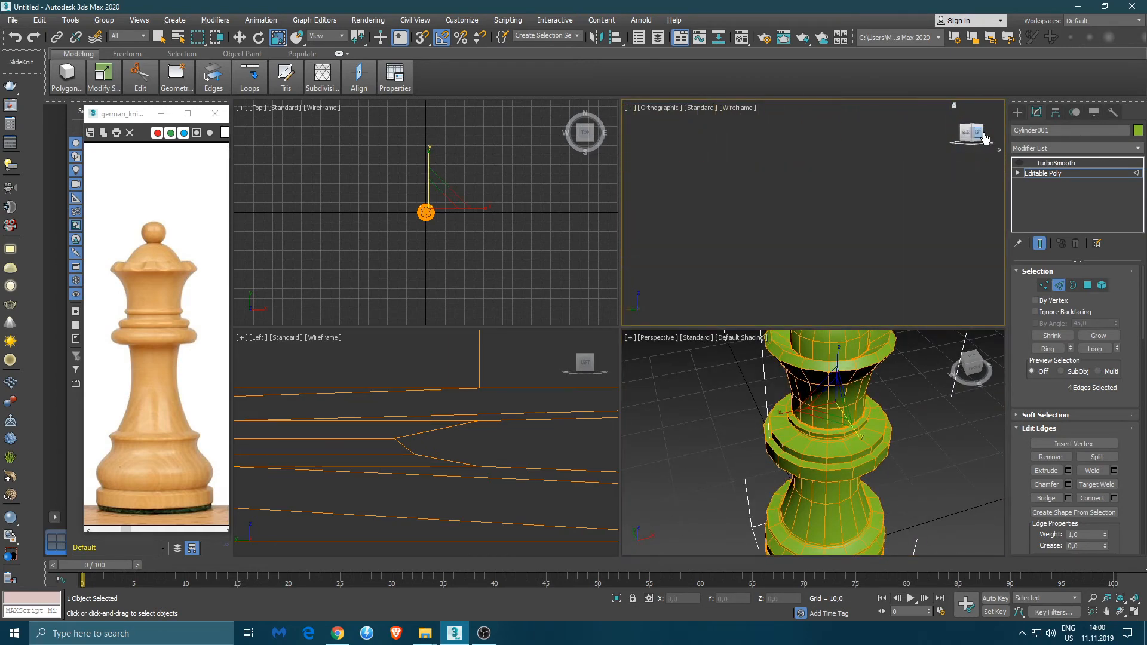
left_click(974, 133)
scroll(874, 206, "down", 4)
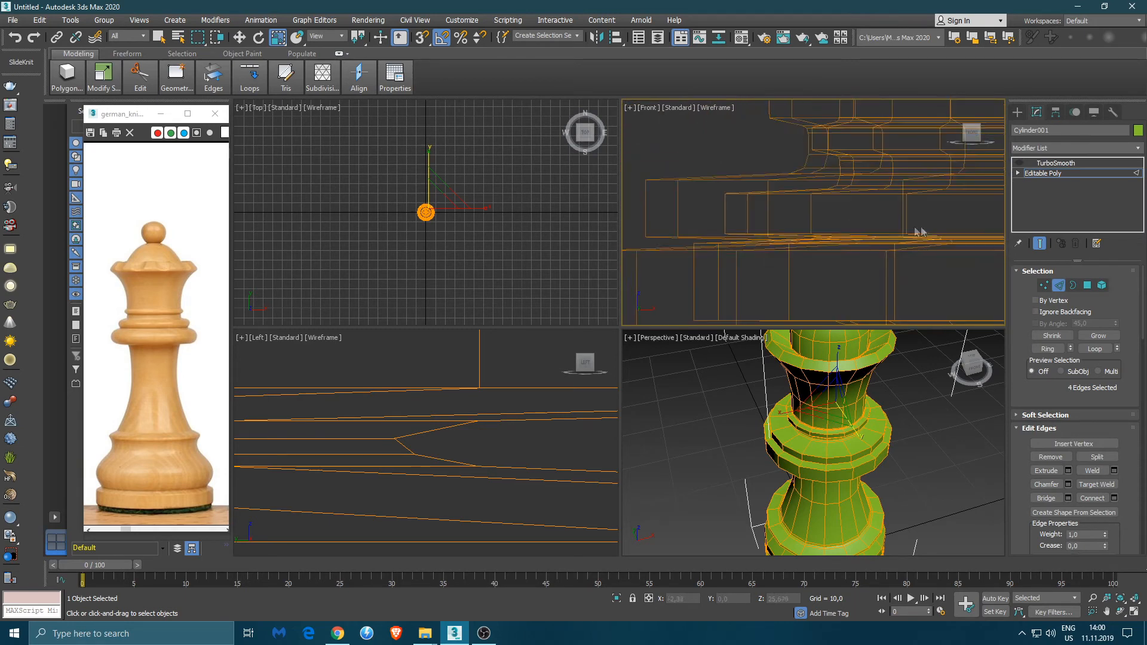
middle_click_drag(980, 254, 880, 238)
middle_click_drag(916, 293, 910, 259)
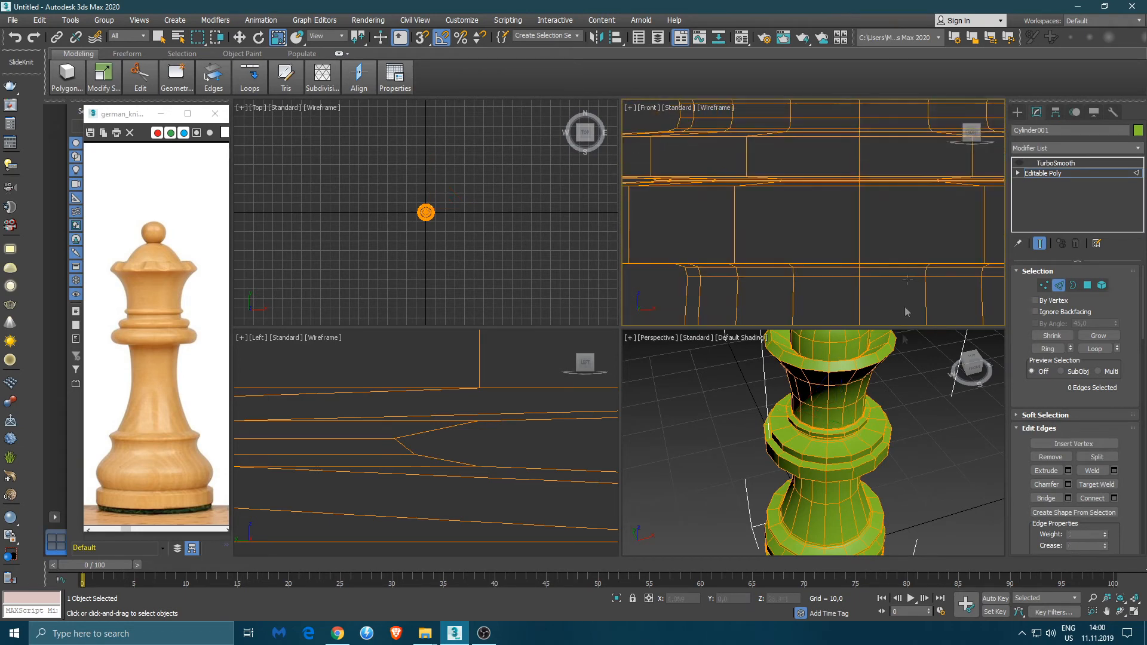
Show the TurboSmooth result again and inspect the whole queen with nothing selected.
scroll(855, 418, "down", 3)
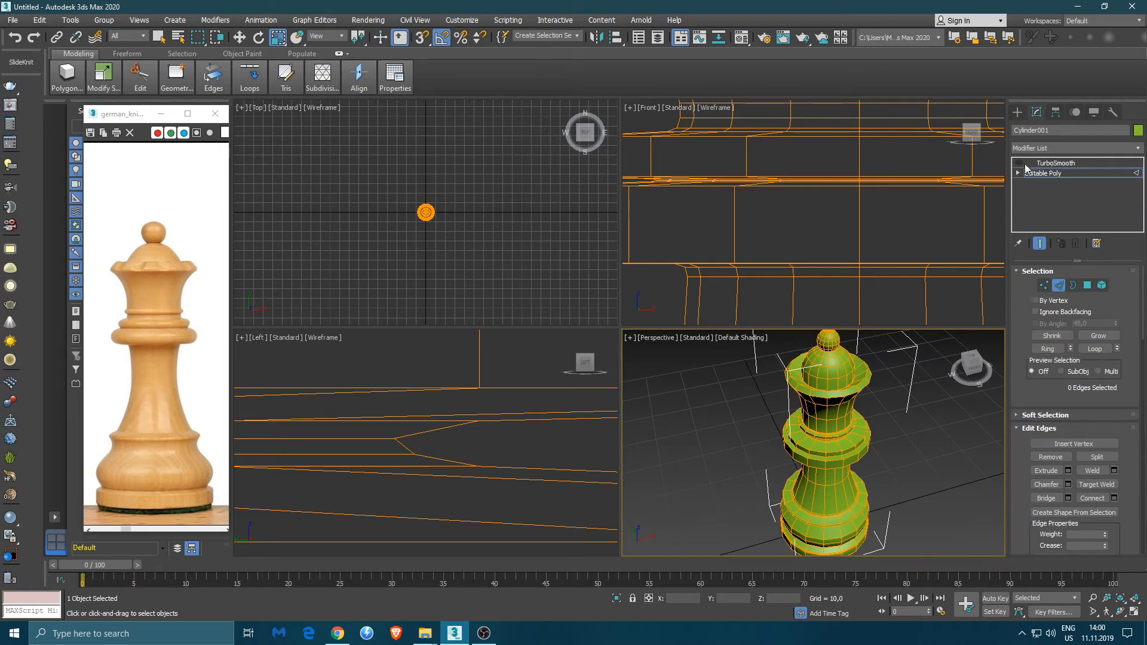
left_click(1018, 163)
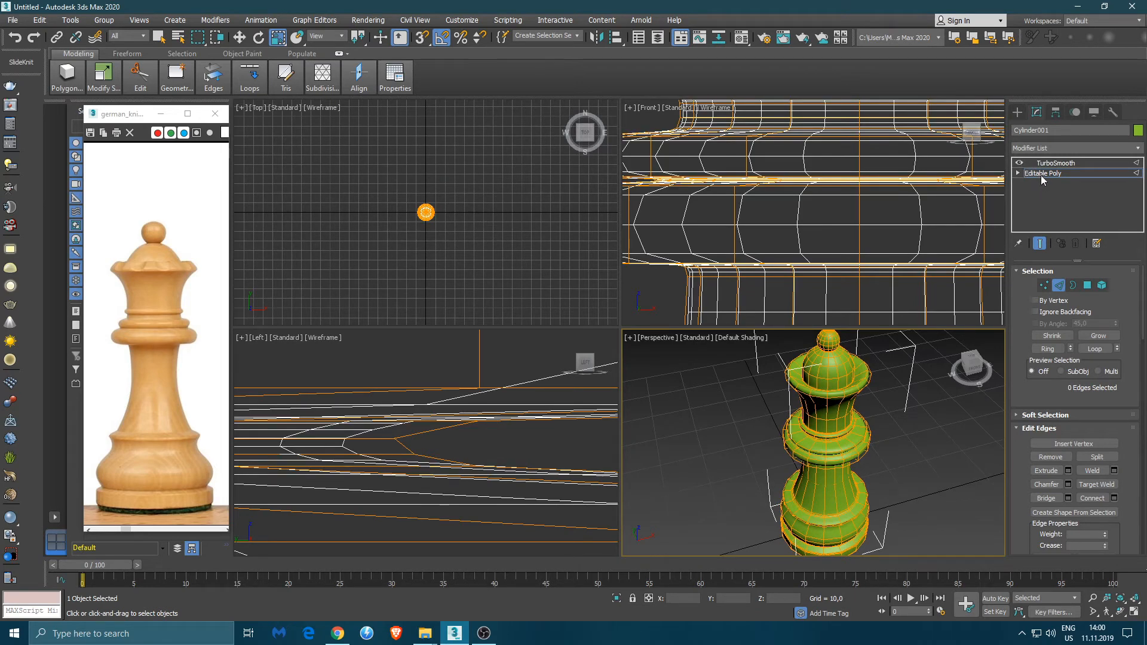
left_click(1046, 164)
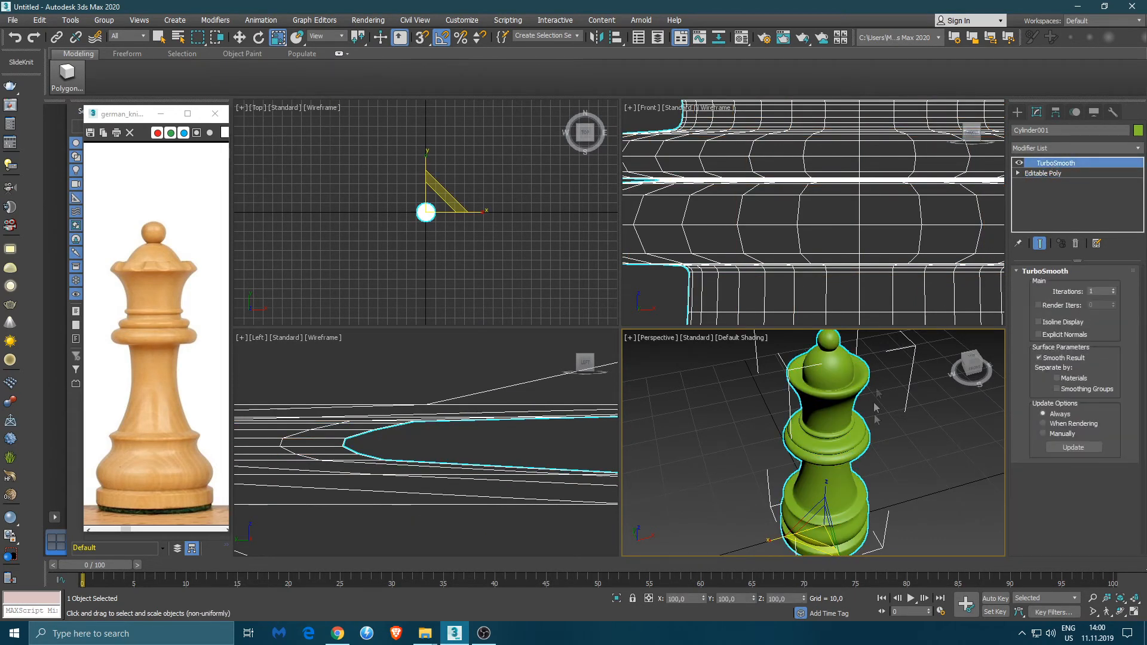
left_click(929, 435)
middle_click_drag(929, 435, 821, 437, "alt")
middle_click_drag(821, 436, 840, 410)
scroll(829, 436, "down", 3)
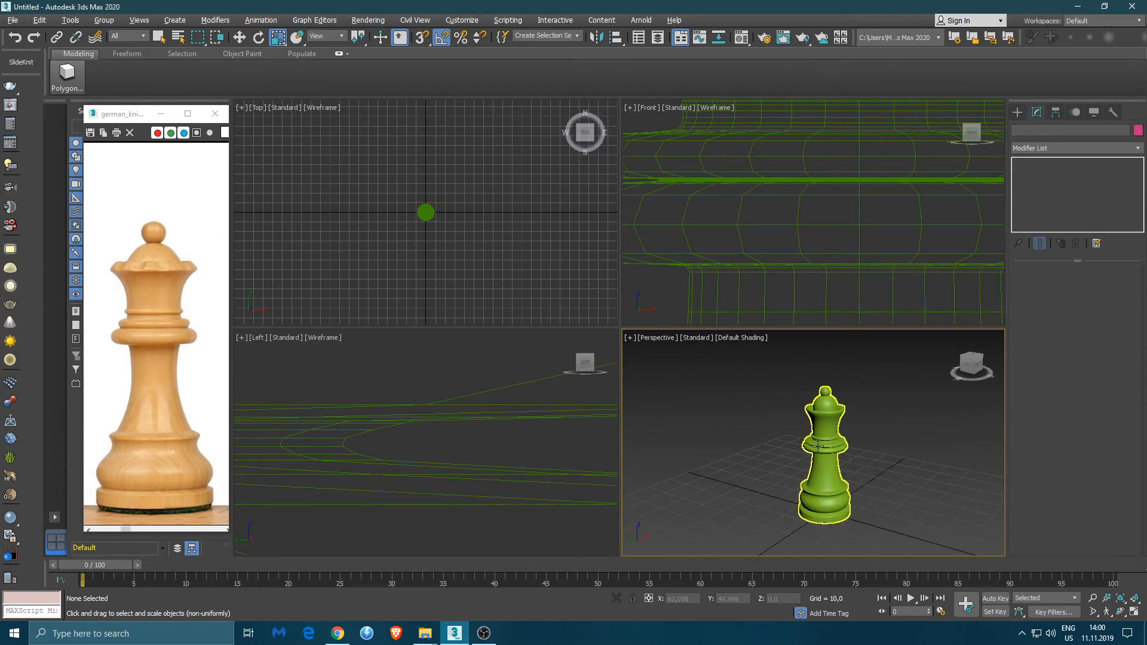
Maximize the perspective viewport on the crown and start polygon editing on the queen's Editable Poly level.
key("alt+w")
middle_click_drag(649, 361, 642, 335)
left_click(731, 322)
scroll(693, 269, "up", 5)
middle_click_drag(688, 270, 711, 283)
left_click(1046, 172)
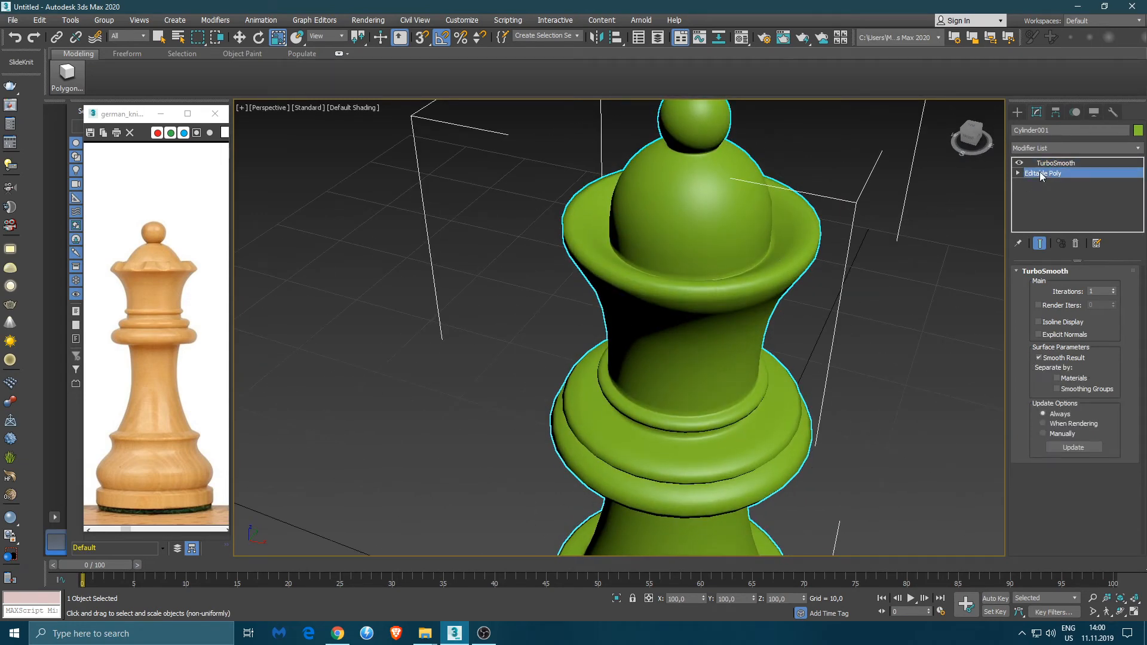
key("4")
Select eight alternating outer polygons all the way around the crown's rim.
left_click(716, 288)
middle_click_drag(812, 282, 675, 325, "alt")
left_click(813, 320, "ctrl")
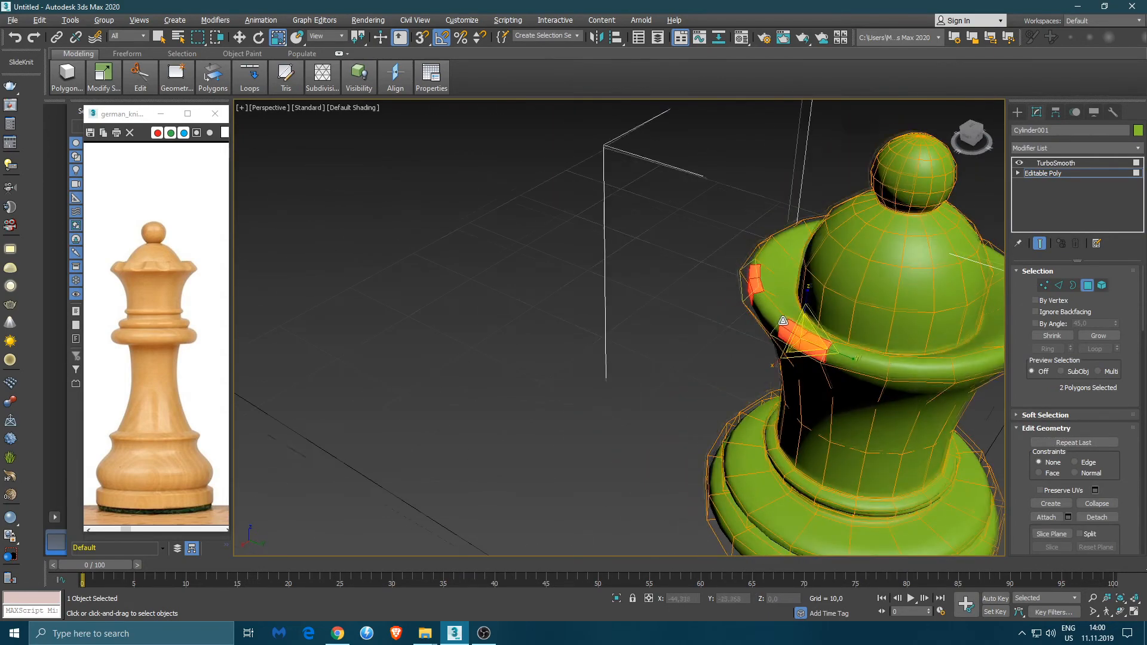
left_click(918, 368, "ctrl")
middle_click_drag(918, 368, 747, 338, "alt")
left_click(769, 408, "ctrl")
middle_click_drag(768, 407, 739, 470, "alt")
left_click(739, 471, "ctrl")
middle_click_drag(818, 476, 693, 499, "alt")
left_click(702, 487, "ctrl")
left_click(664, 494, "ctrl")
left_click(797, 482, "ctrl")
middle_click_drag(798, 482, 994, 424, "alt")
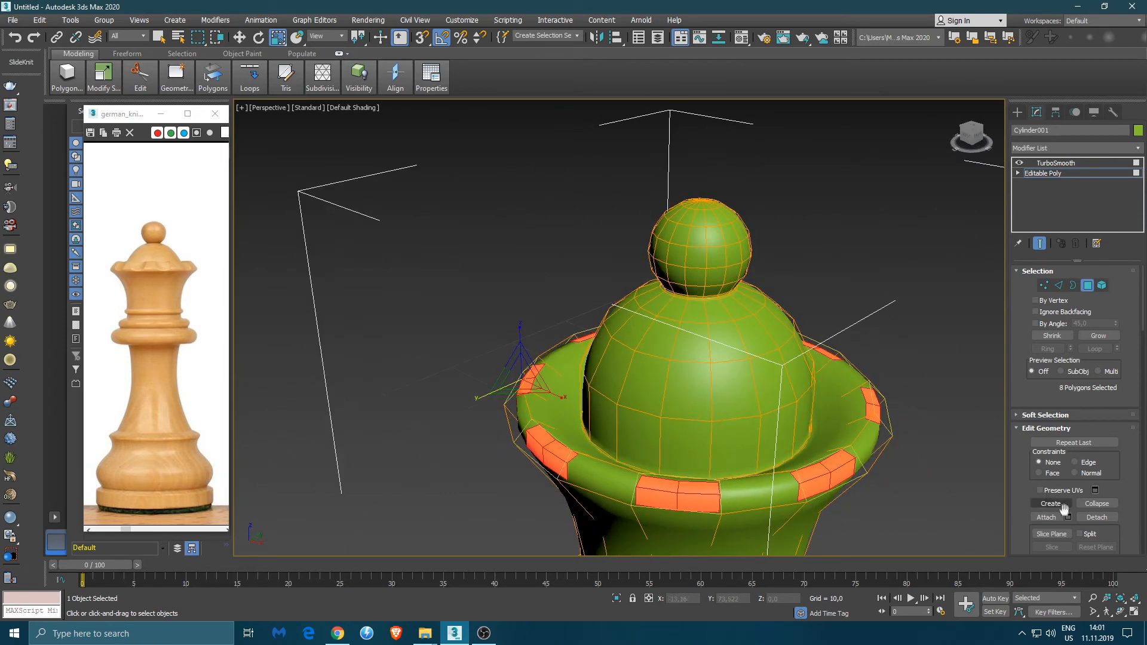
Extrude the eight selected rim polygons with a height of 0,3.
scroll(1048, 510, "down", 8)
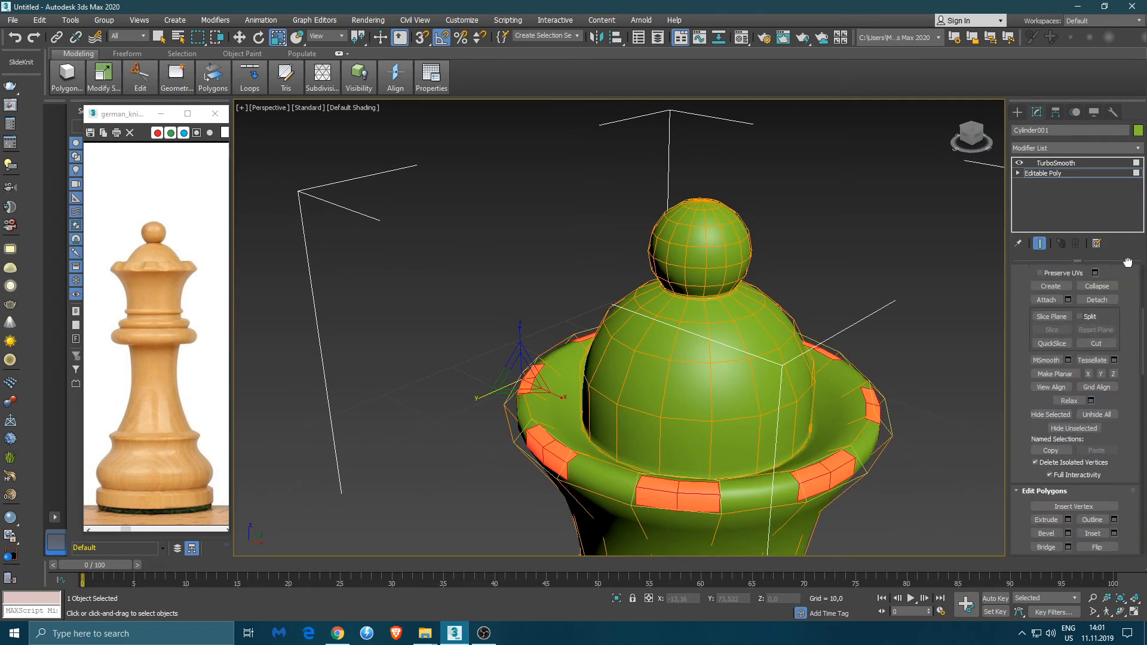
left_click(1068, 518)
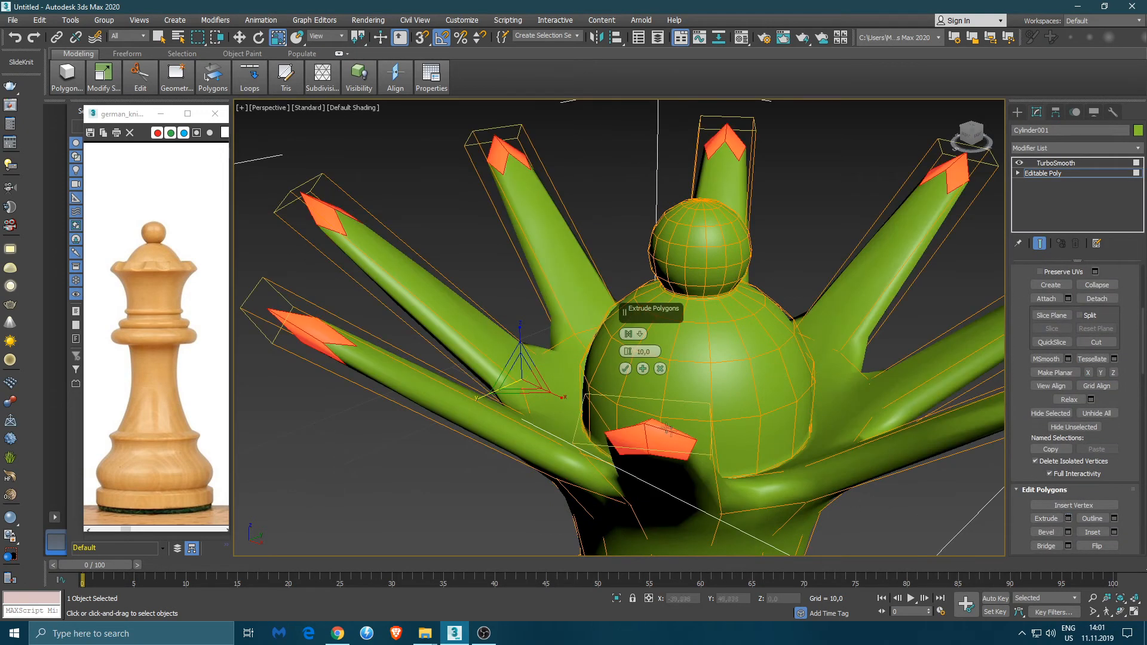
right_click(629, 353)
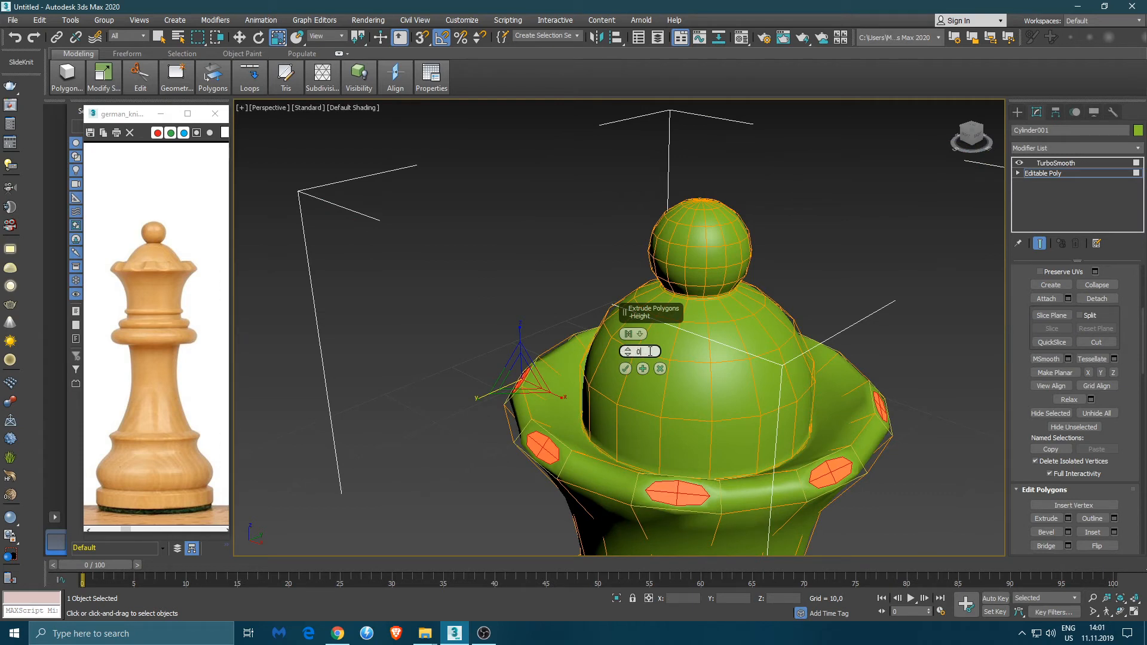
type("3")
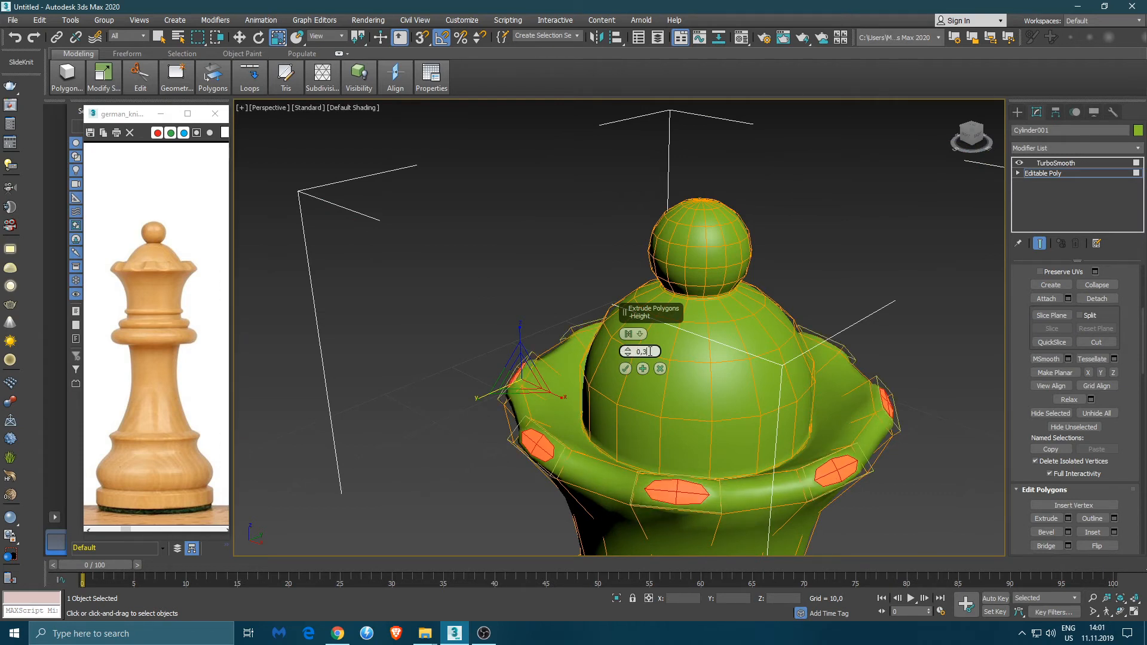
middle_click_drag(617, 383, 693, 399, "alt")
left_click(626, 369)
middle_click_drag(627, 371, 525, 410, "alt")
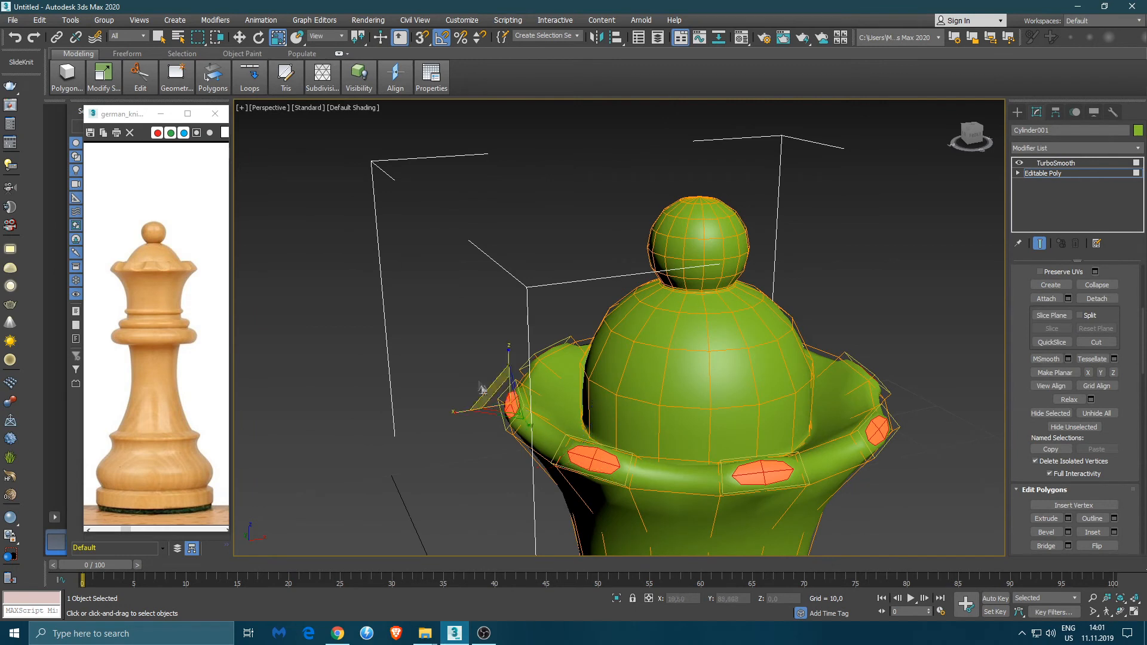
Insert supporting edge loops around the crown's rim near its upper and lower borders with Swift Loop.
left_click(470, 372)
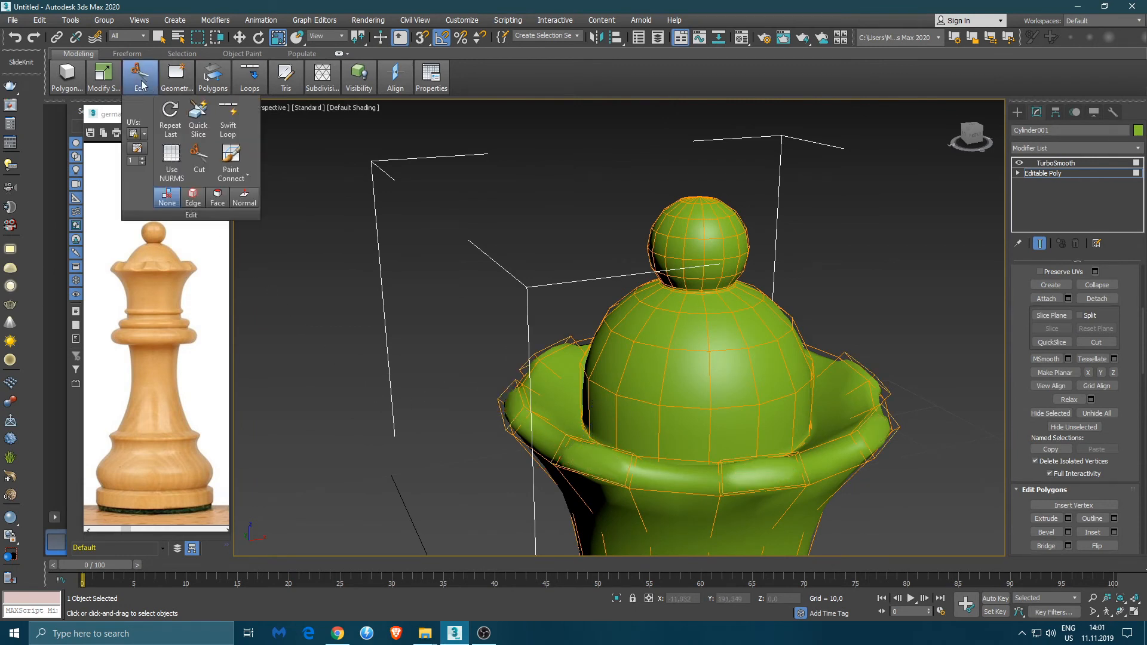
mouse_move(176, 75)
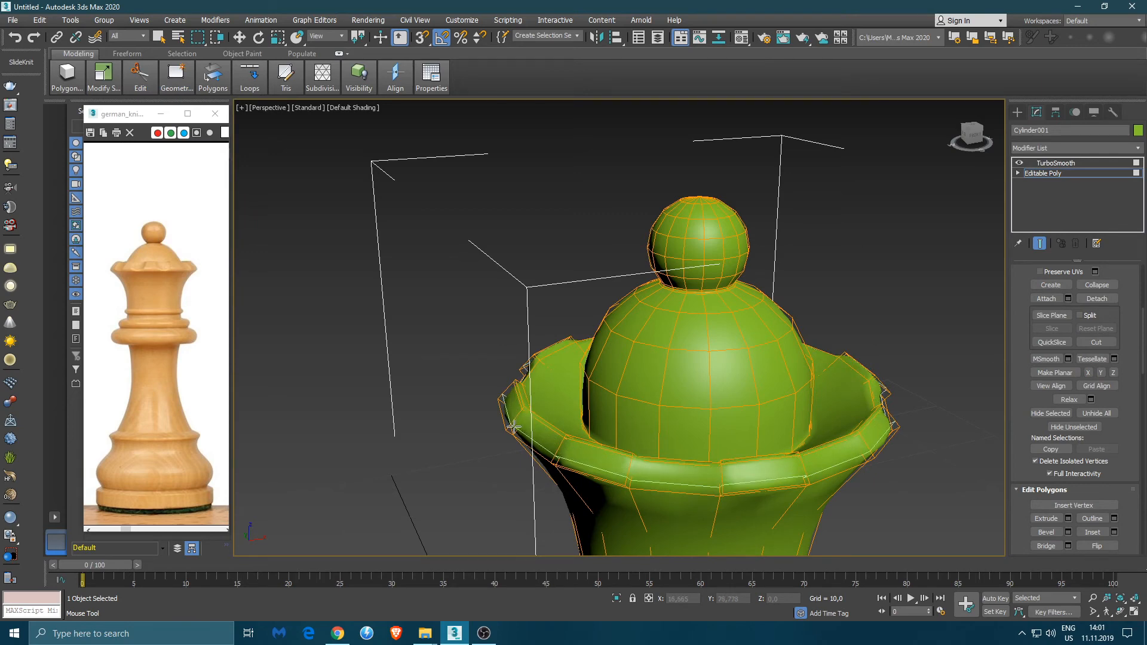
left_click(511, 428)
middle_click_drag(642, 496, 643, 457, "alt")
scroll(646, 459, "up", 4)
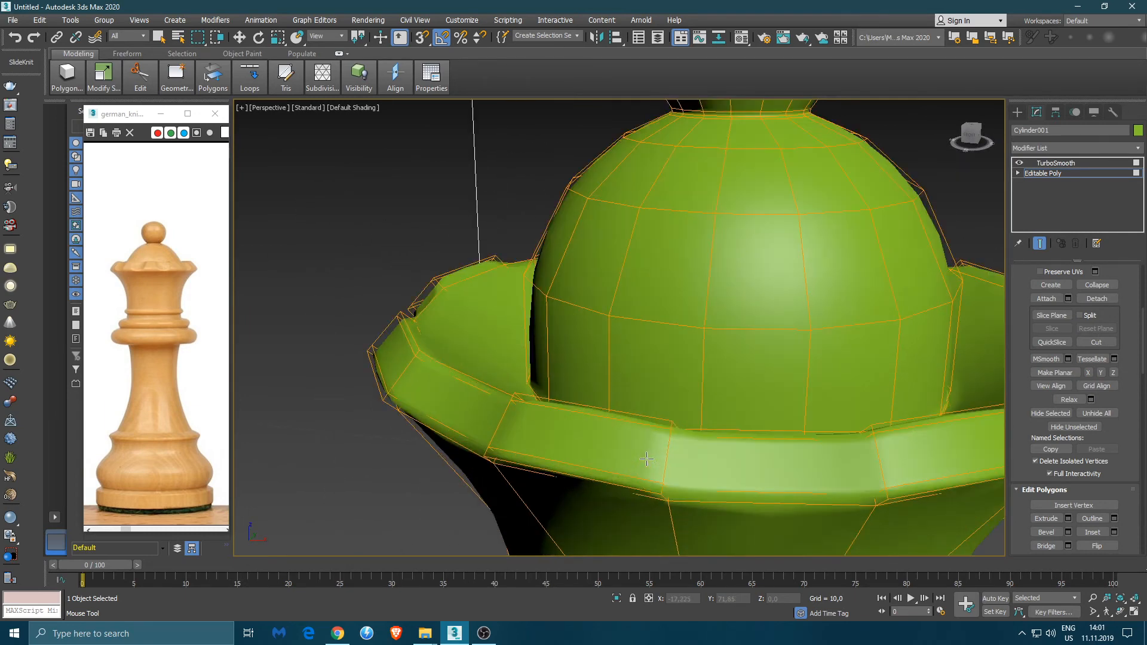
Select the vertical edges at the middle of the rim's notches all the way around the crown.
key("w")
left_click(668, 459)
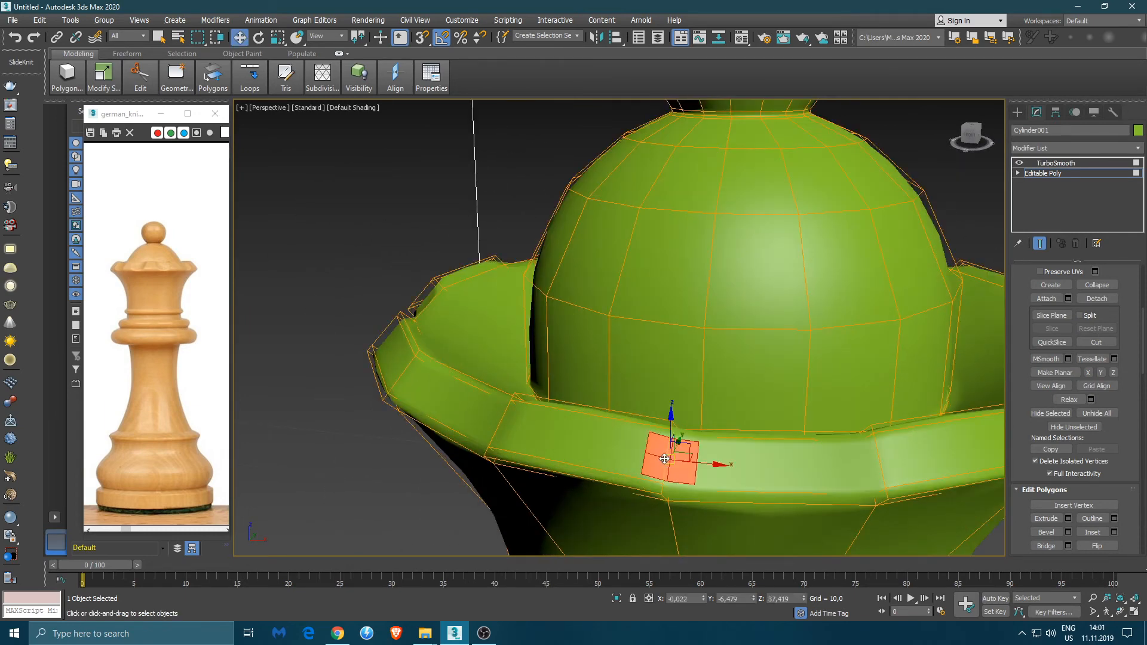
key("2")
left_click(667, 457)
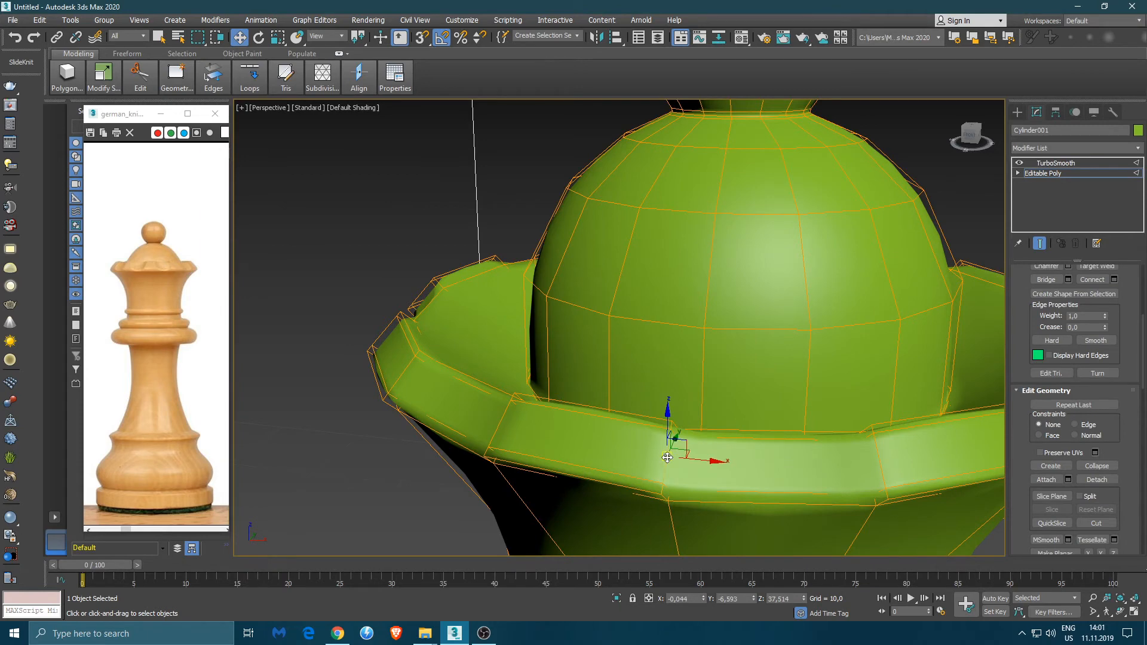
middle_click_drag(503, 420, 586, 448, "alt")
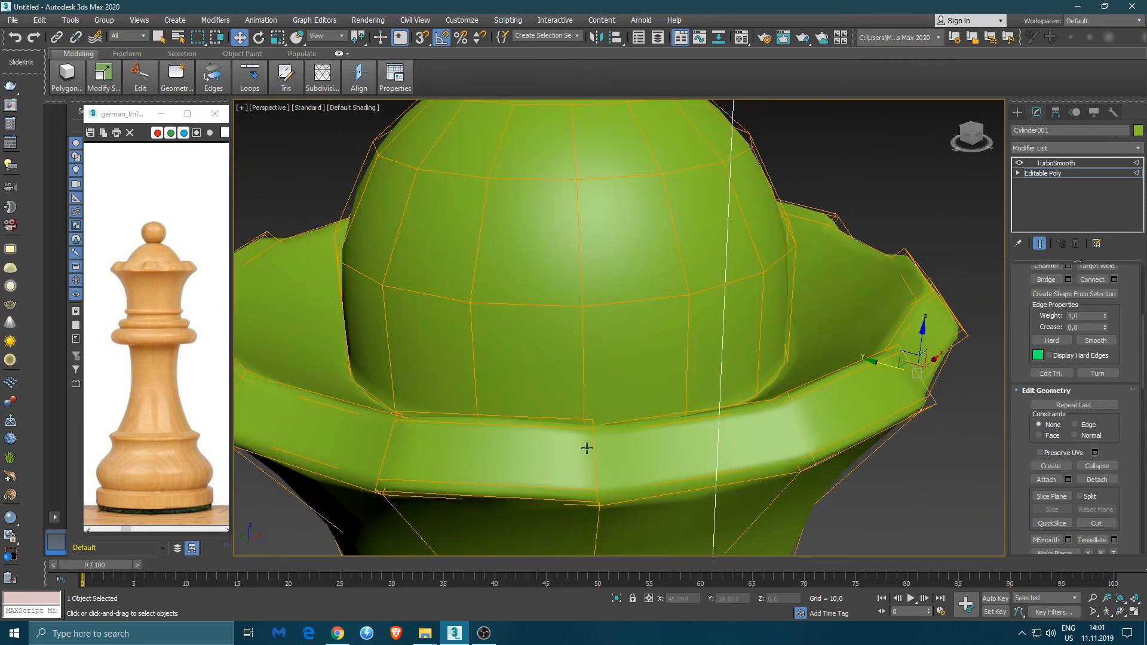
left_click(593, 449)
middle_click_drag(388, 438, 512, 411, "alt")
middle_click_drag(450, 387, 760, 378, "alt")
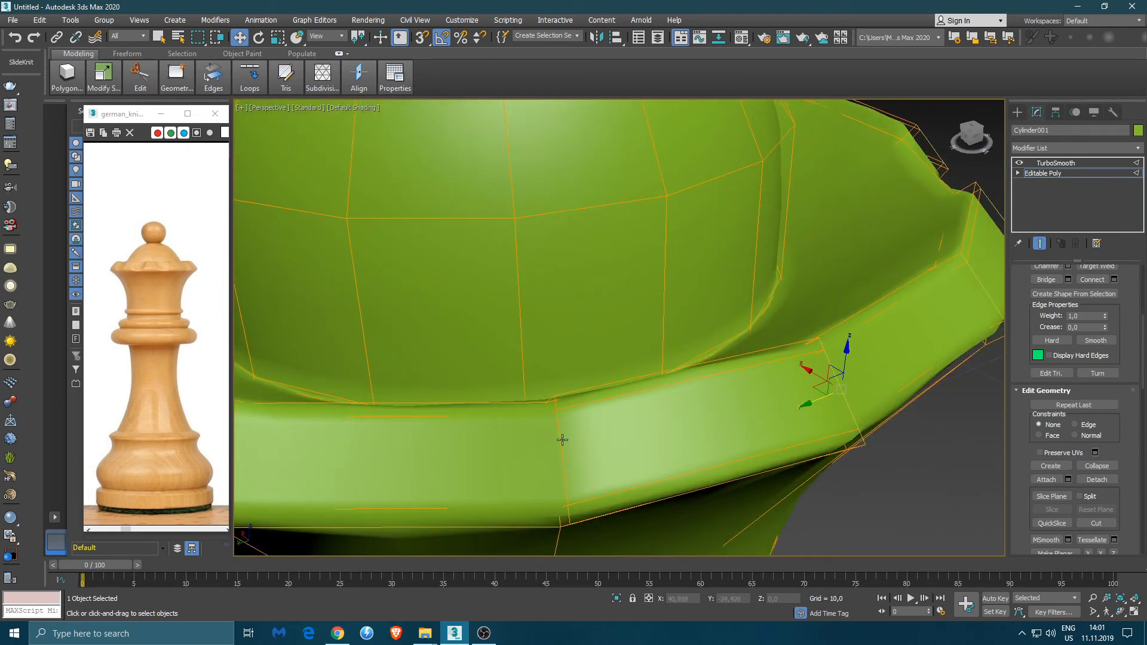
middle_click_drag(509, 456, 642, 428, "alt")
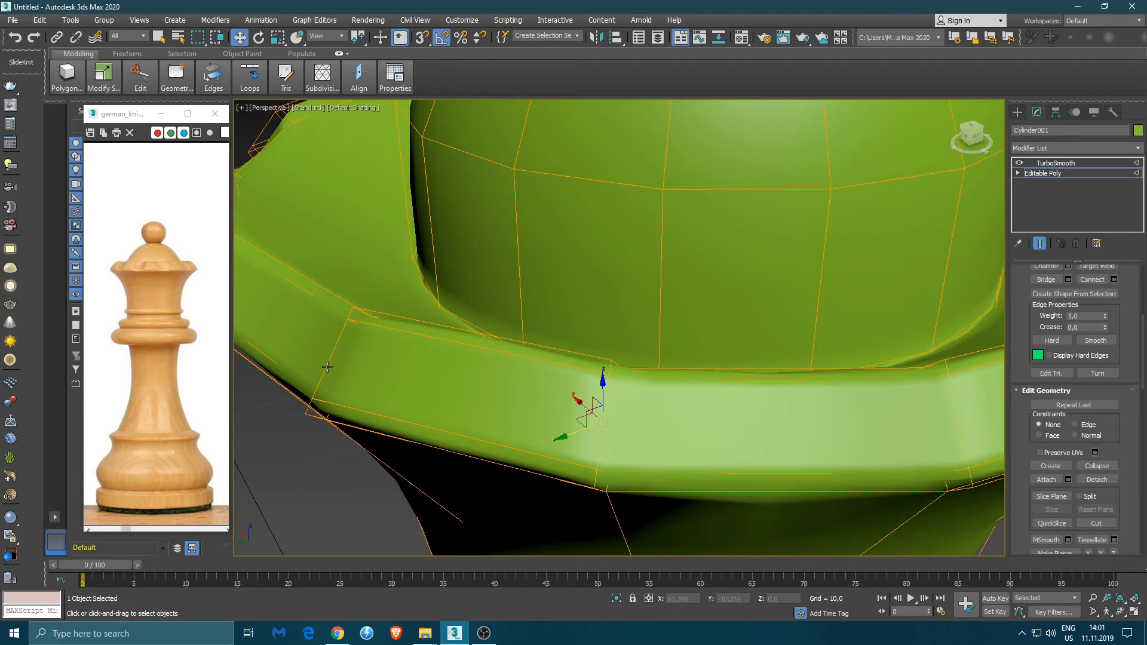
middle_click_drag(305, 349, 516, 414)
left_click(402, 342)
middle_click_drag(362, 255, 493, 329, "alt")
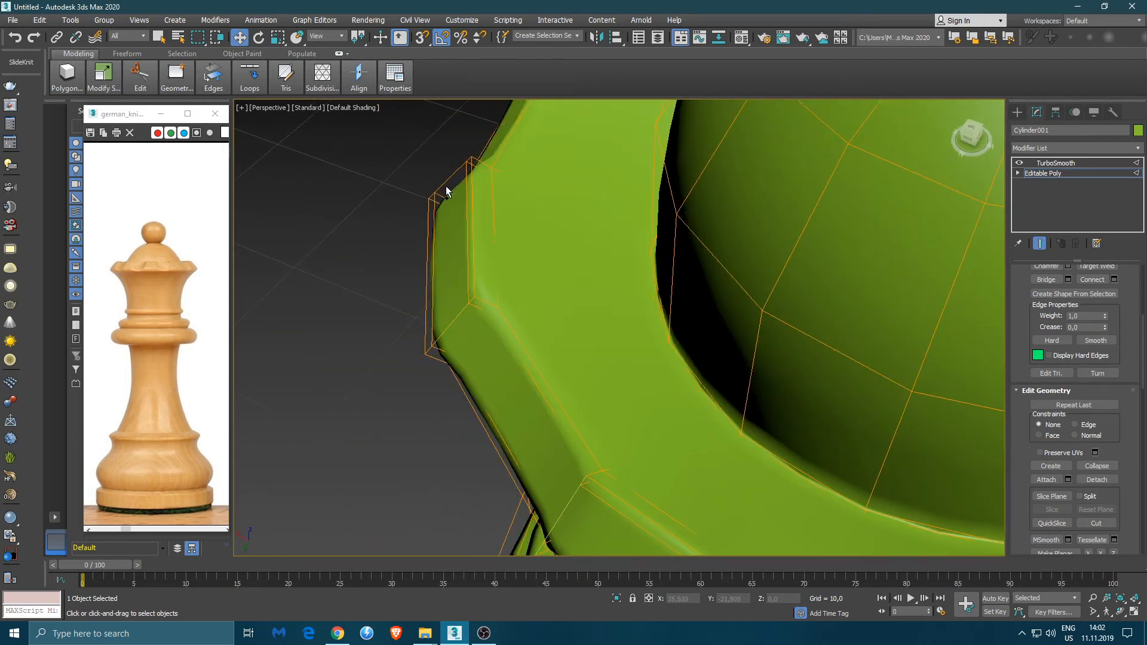
middle_click_drag(493, 218, 460, 335)
scroll(490, 211, "up", 3)
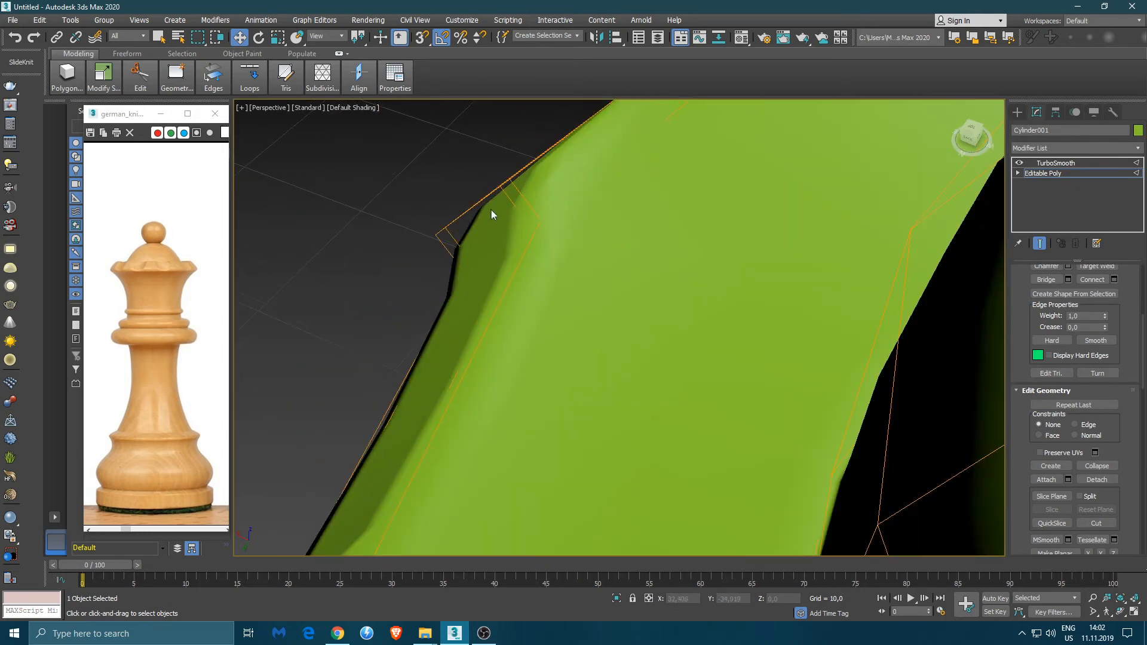
scroll(487, 213, "down", 10)
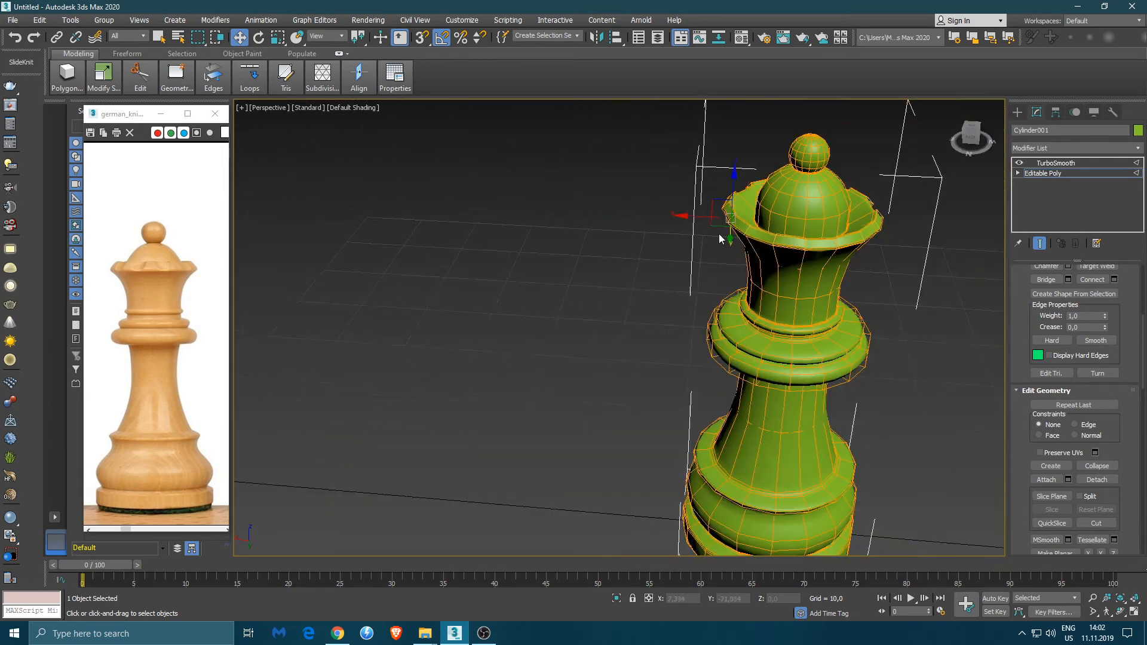
scroll(744, 221, "up", 10)
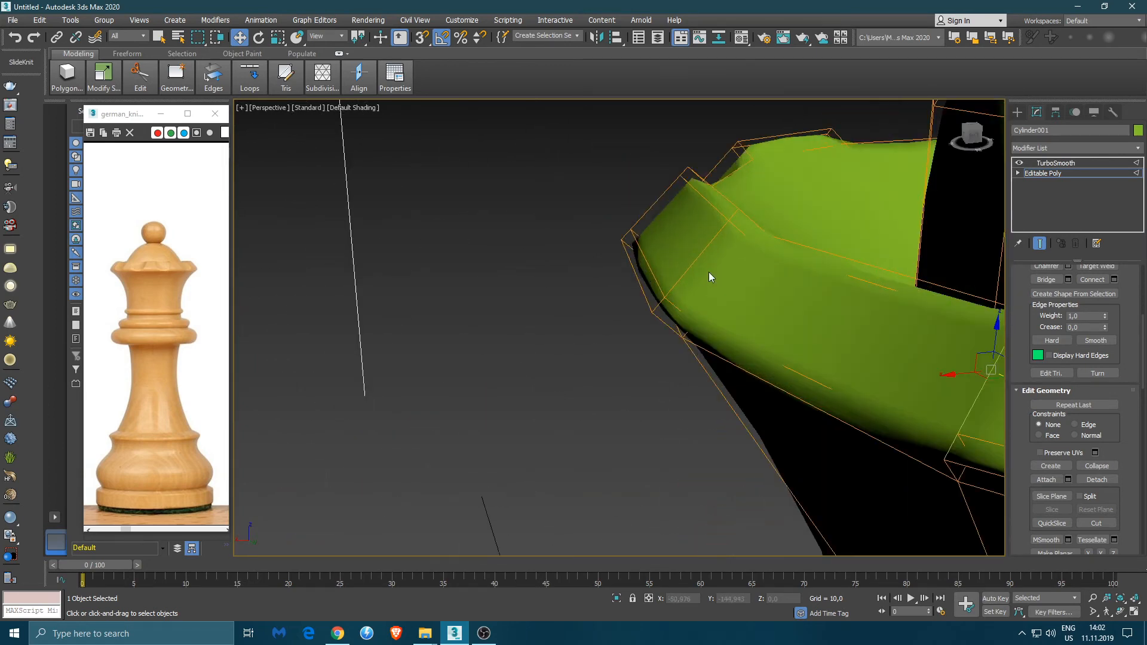
left_click(699, 256)
middle_click_drag(656, 202, 711, 246, "alt")
middle_click_drag(716, 332, 571, 242)
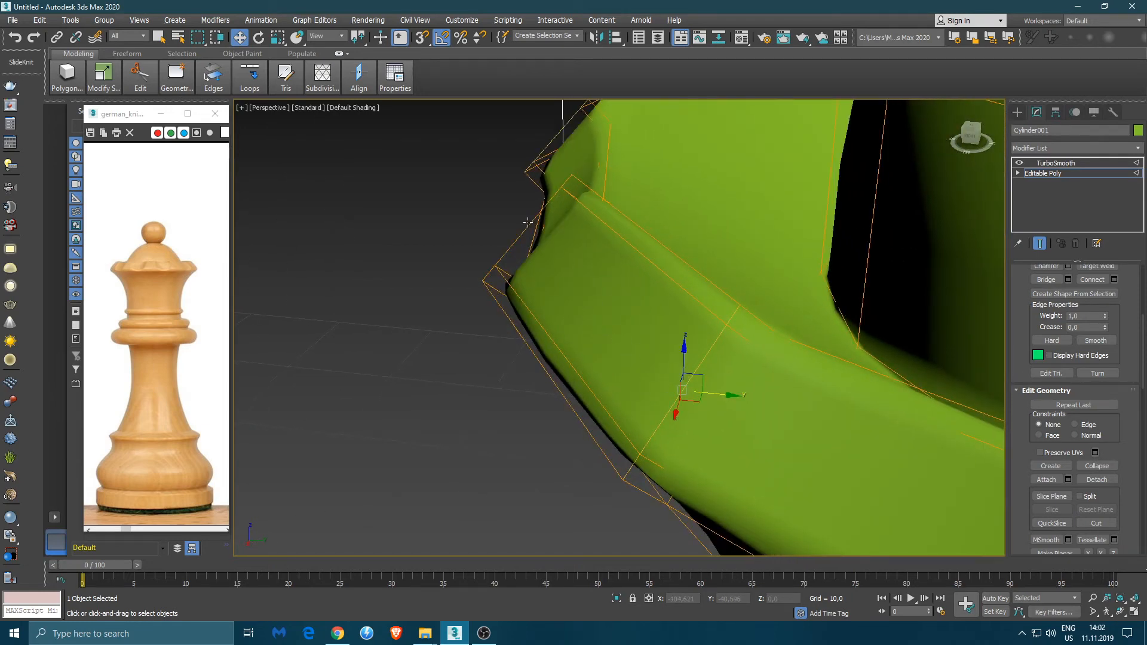
middle_click_drag(517, 233, 632, 281, "alt")
middle_click_drag(614, 171, 654, 256, "alt")
scroll(651, 240, "down", 4)
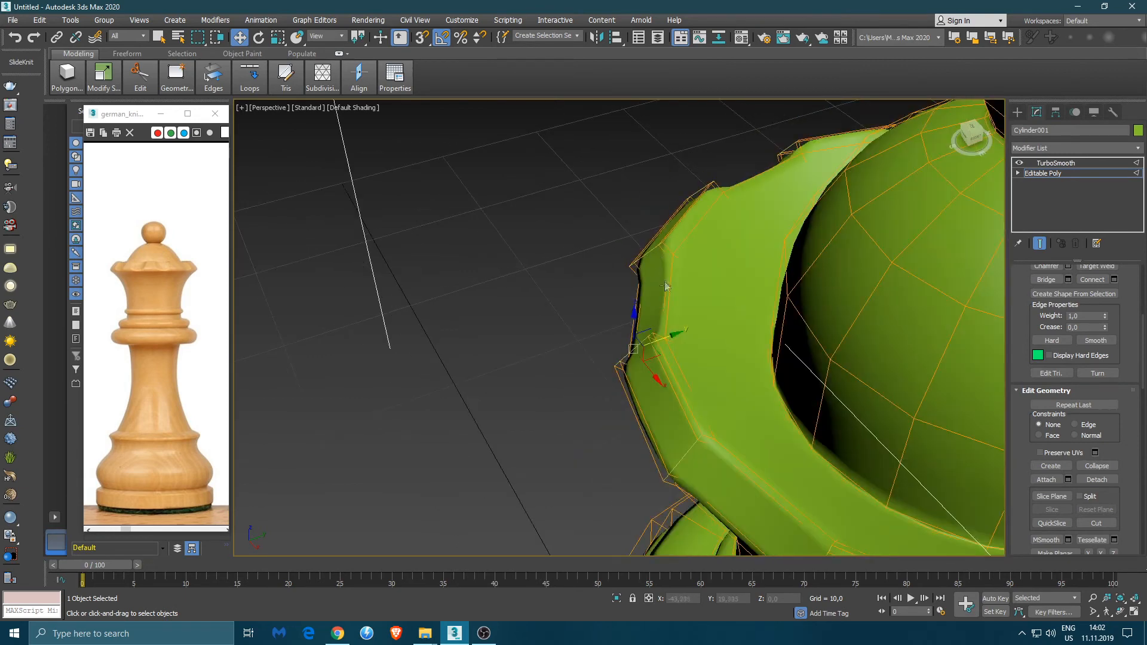
key("alt+r")
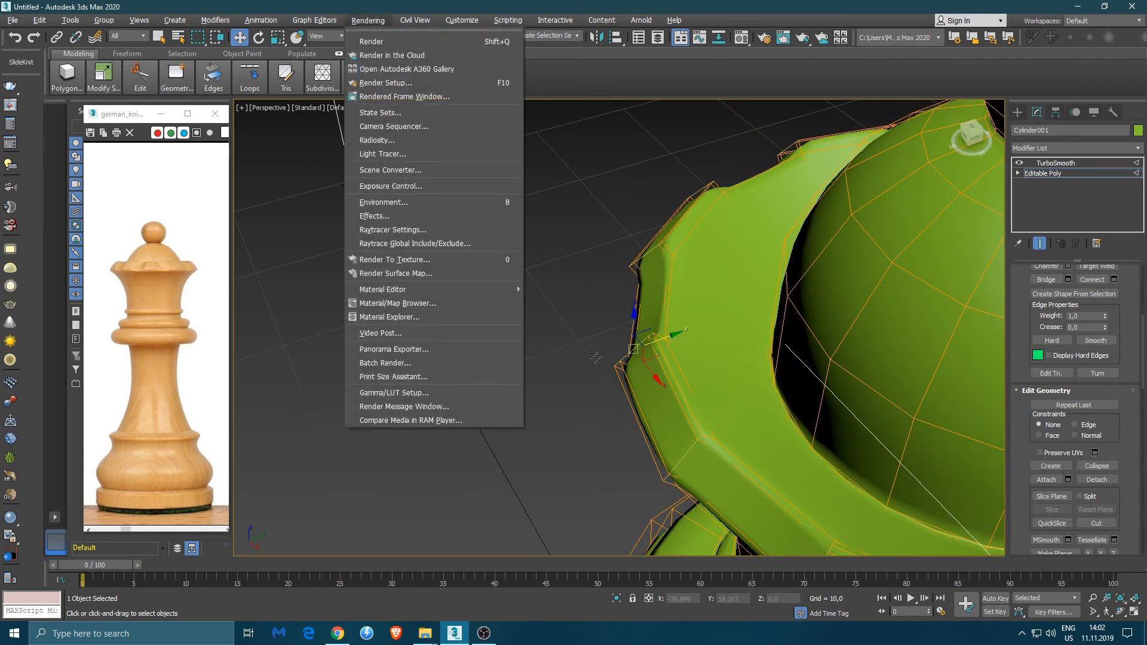
key("Escape")
key("F10")
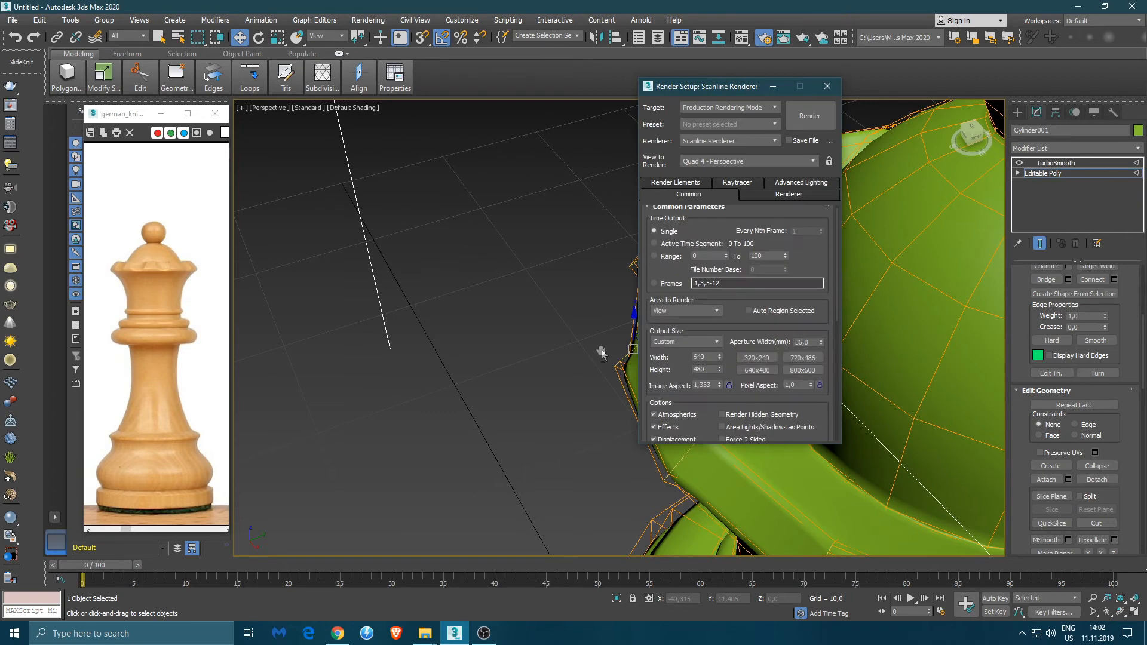
left_click(828, 90)
Scale the selected rim edges slightly to give the crown's rim a softer, scalloped outline.
middle_click_drag(716, 310, 692, 348, "alt")
scroll(692, 348, "up", 2)
key("r")
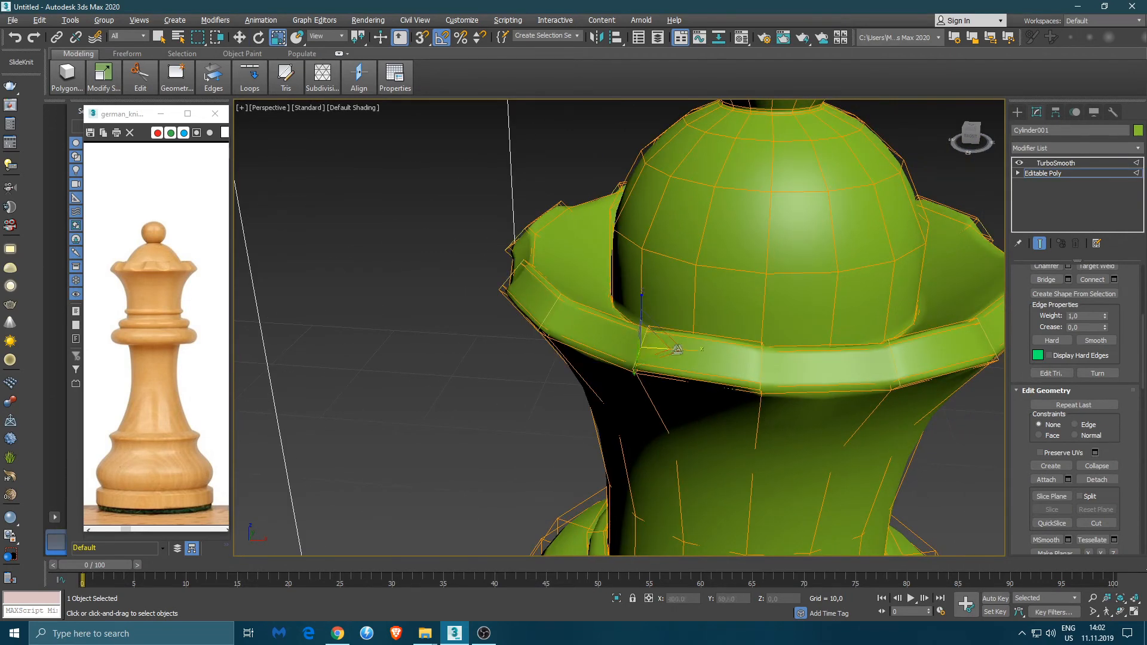
left_click_drag(649, 346, 648, 349)
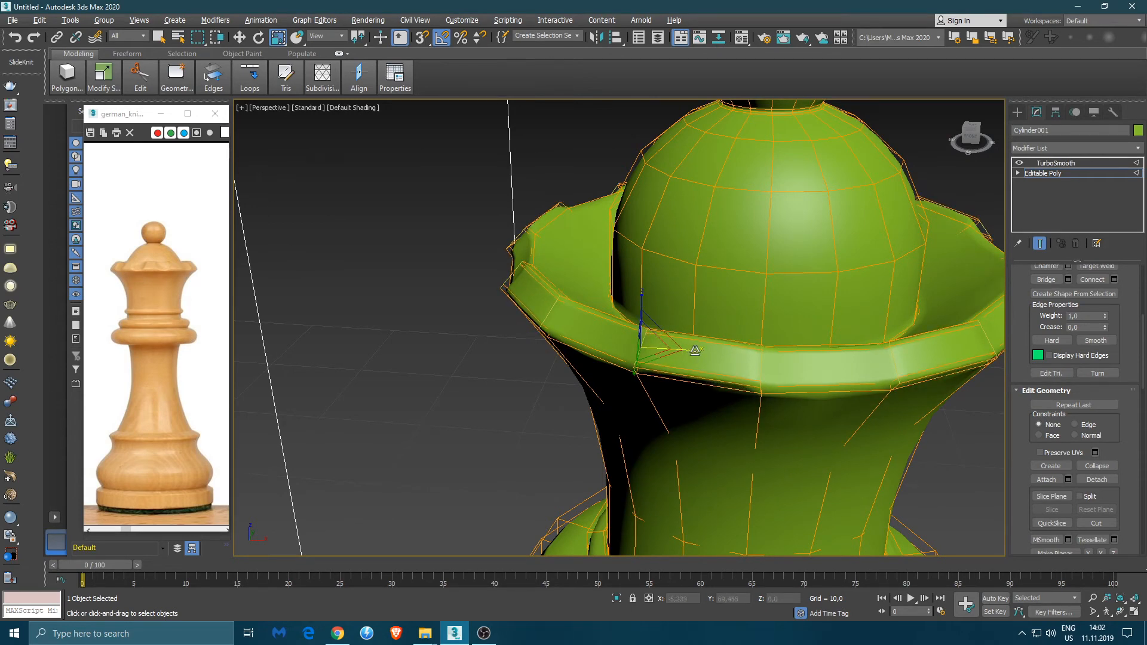
middle_click_drag(671, 340, 473, 351, "alt")
scroll(640, 345, "down", 6)
middle_click_drag(743, 366, 745, 366, "alt")
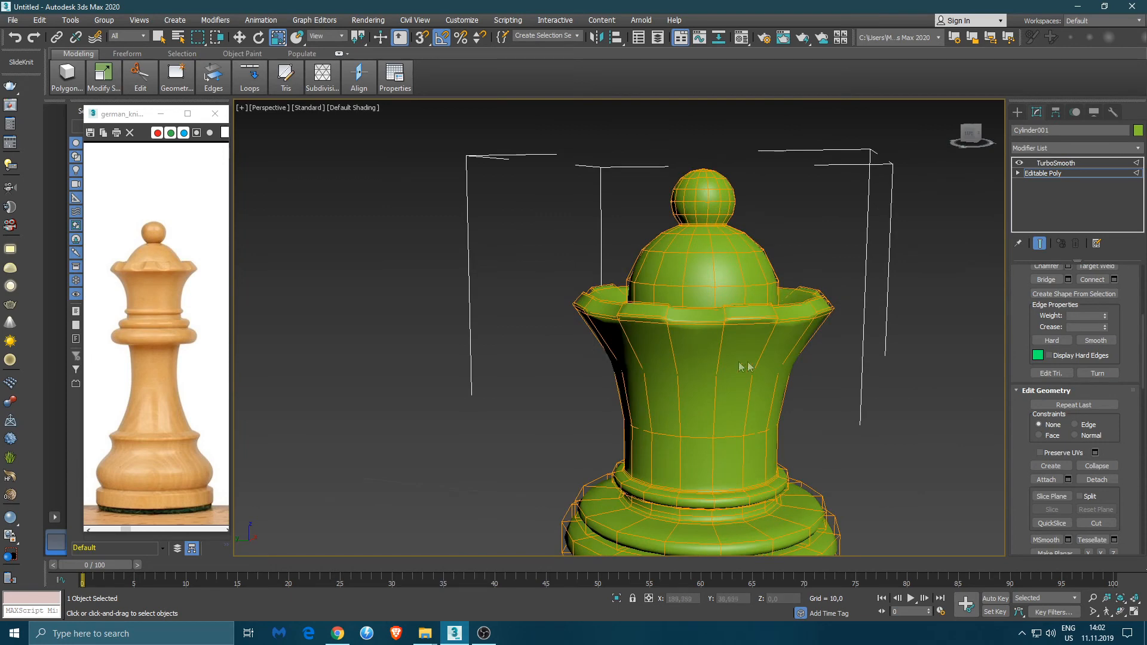
Set the queen's TurboSmooth iterations to 3 and deselect the model to check the whole piece.
left_click(1073, 164)
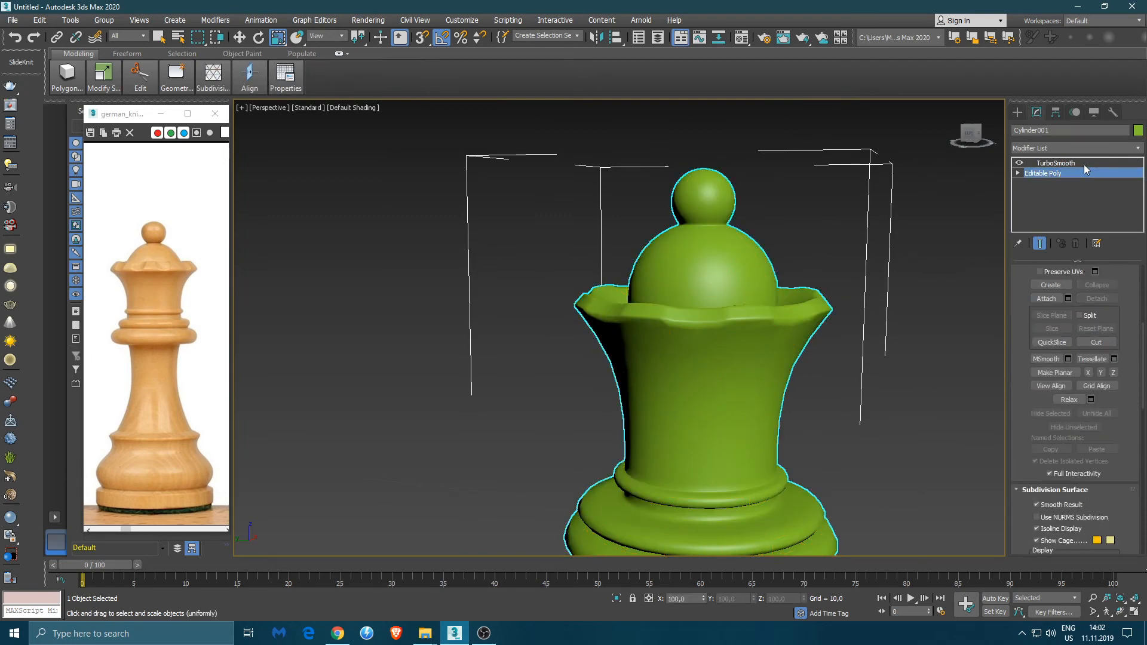
left_click(1112, 289)
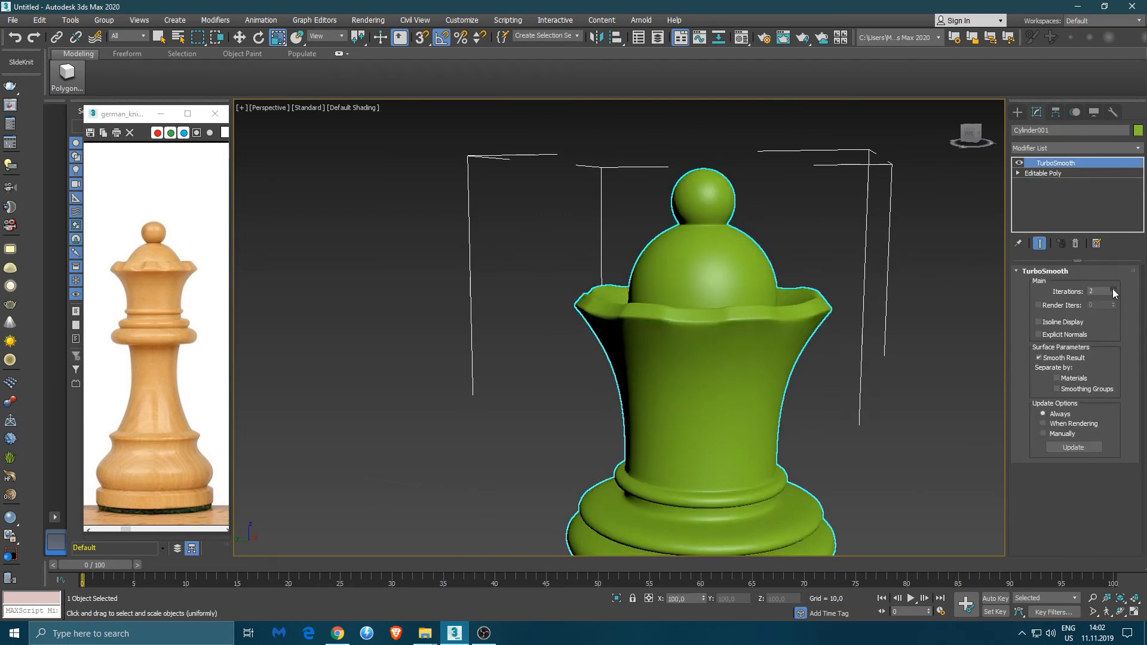
left_click(960, 342)
middle_click_drag(838, 358, 749, 417, "alt")
scroll(708, 323, "down", 6)
middle_click_drag(678, 410, 772, 432)
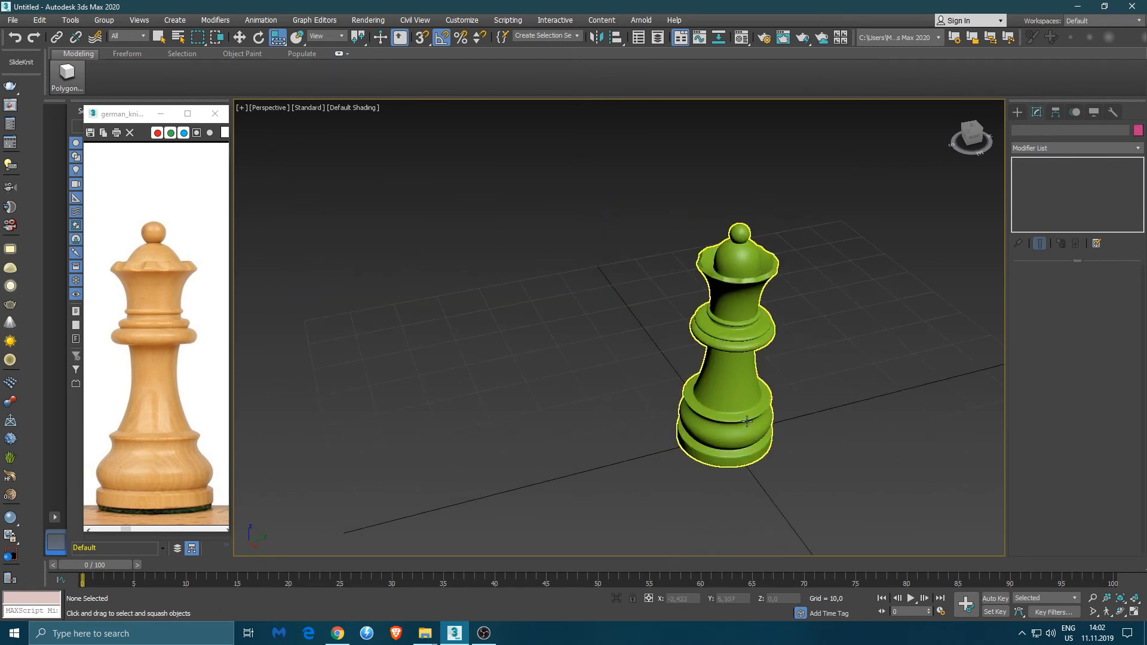
Rotate the queen 105 degrees about its vertical axis and look at it from the side.
left_click(746, 422)
key("e")
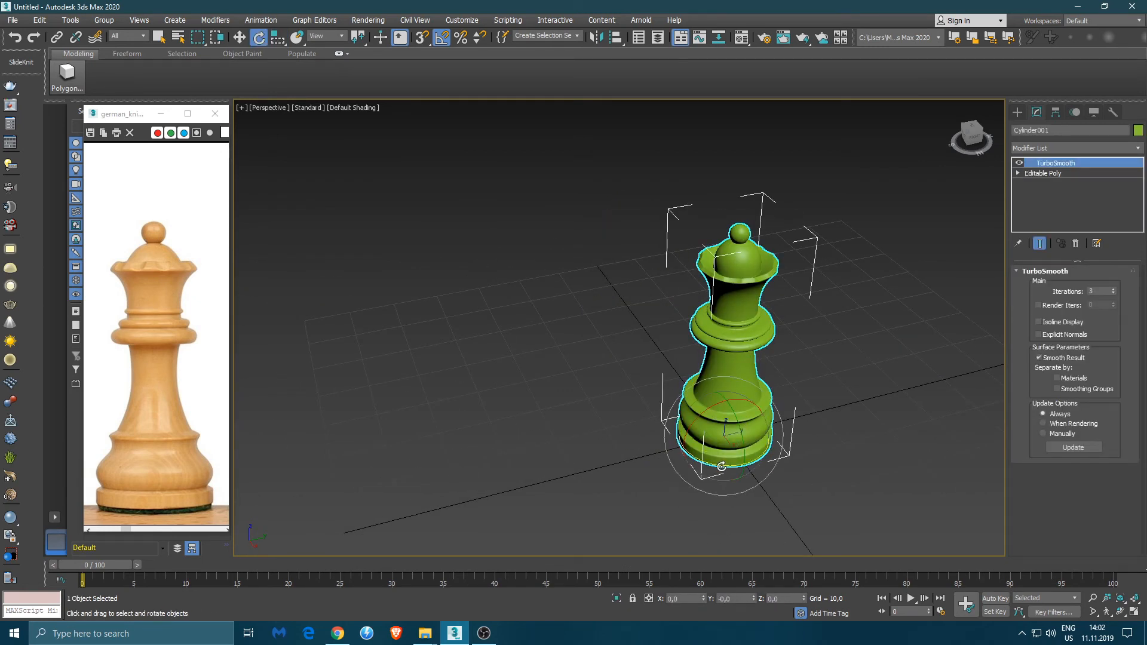
left_click_drag(716, 467, 815, 422)
left_click(865, 410)
middle_click_drag(600, 298, 676, 267, "alt")
left_click(675, 266)
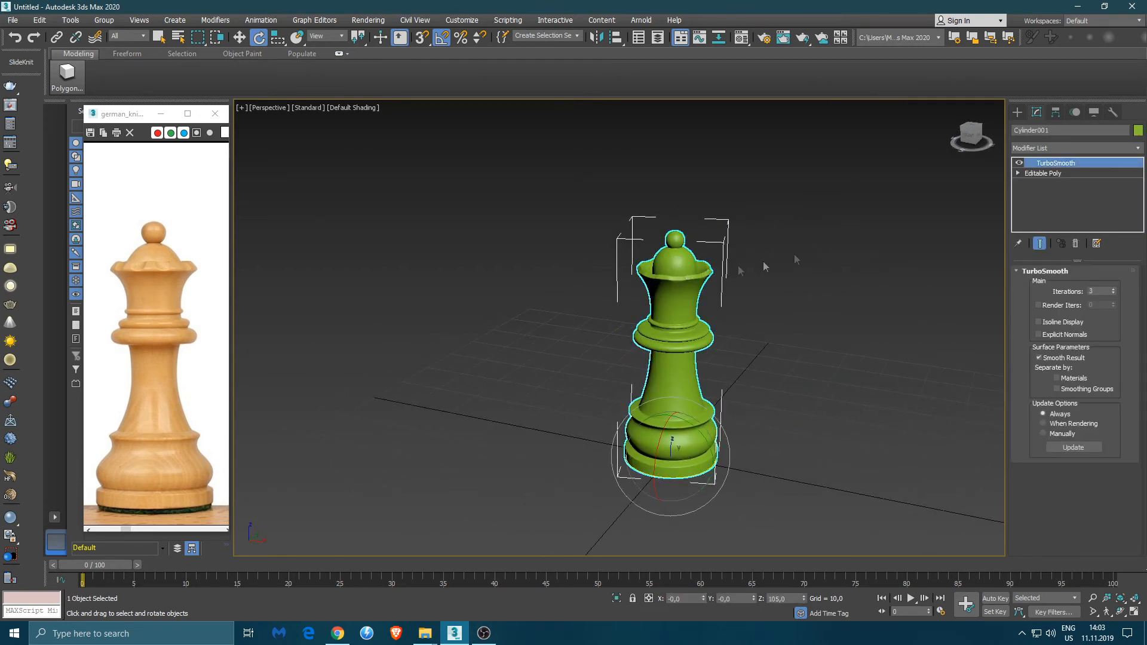
Reset the queen's Z rotation to 0 and hide TurboSmooth to work on the Editable Poly's top ball in the front view.
left_click(1040, 174)
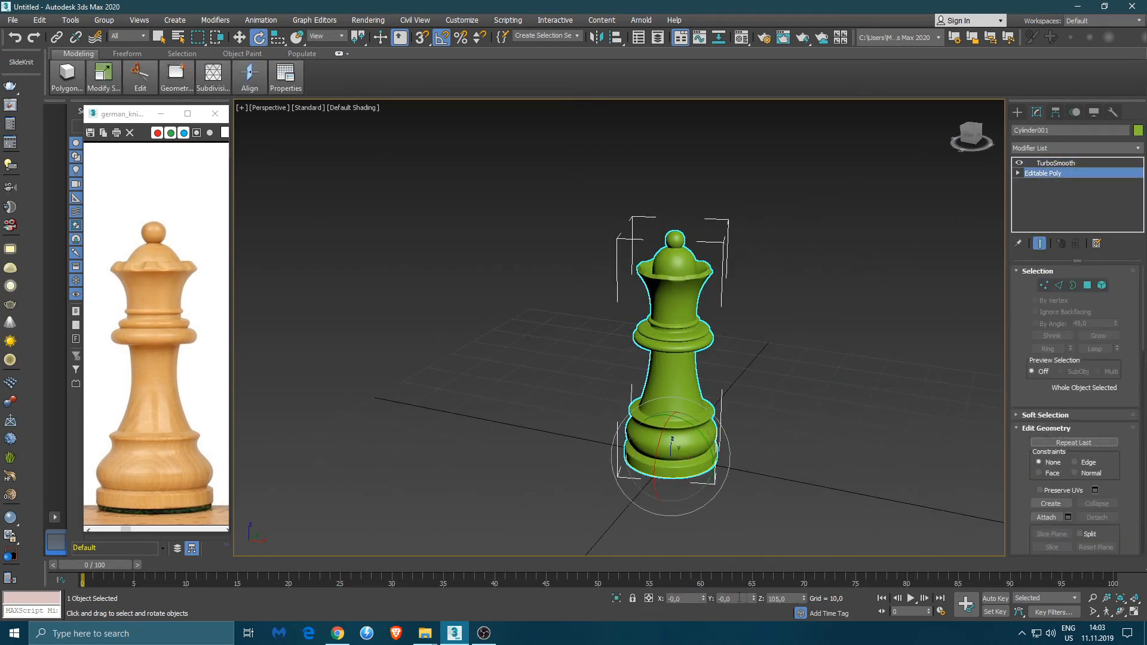
right_click(802, 599)
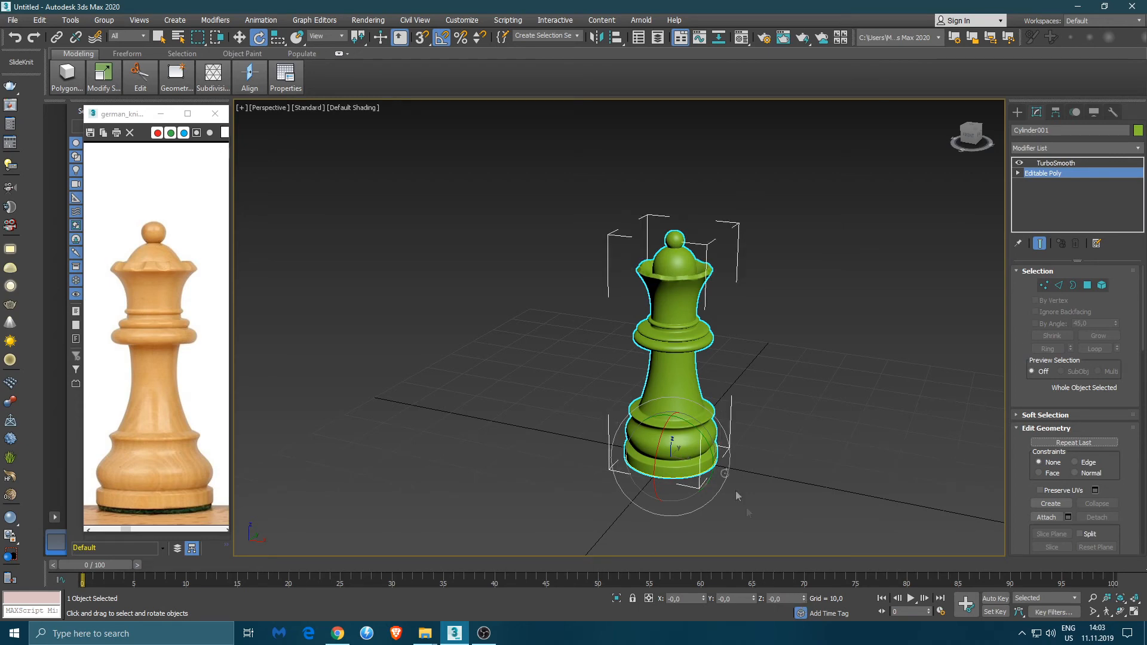
key("alt+w")
middle_click_drag(815, 185, 818, 335)
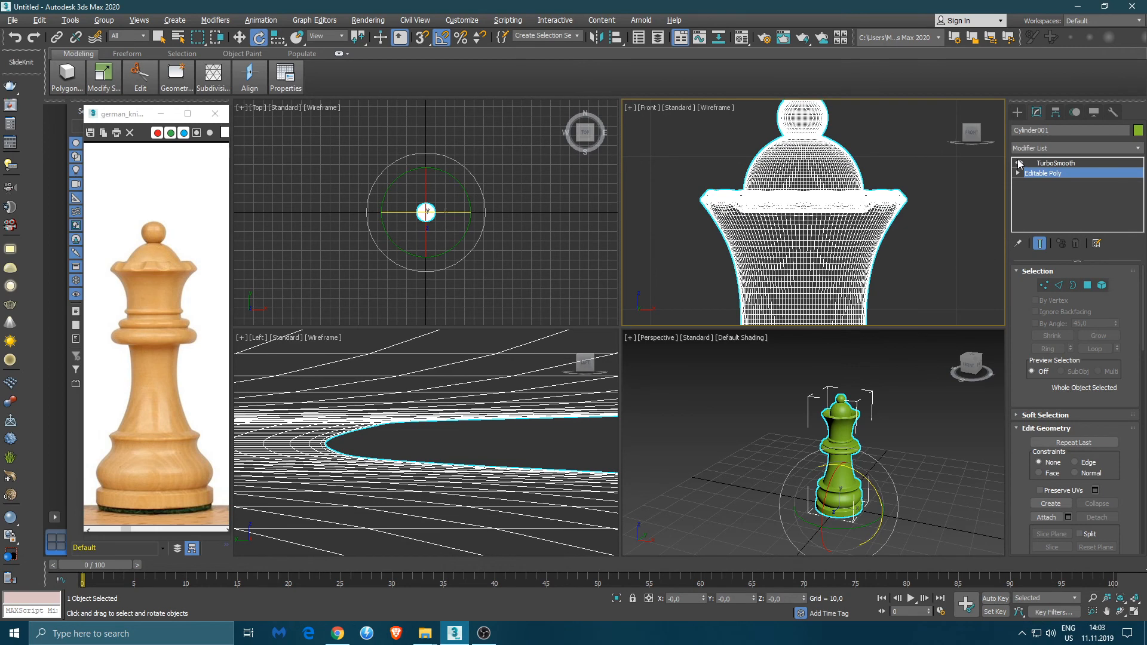
left_click(1019, 163)
scroll(794, 204, "up", 3)
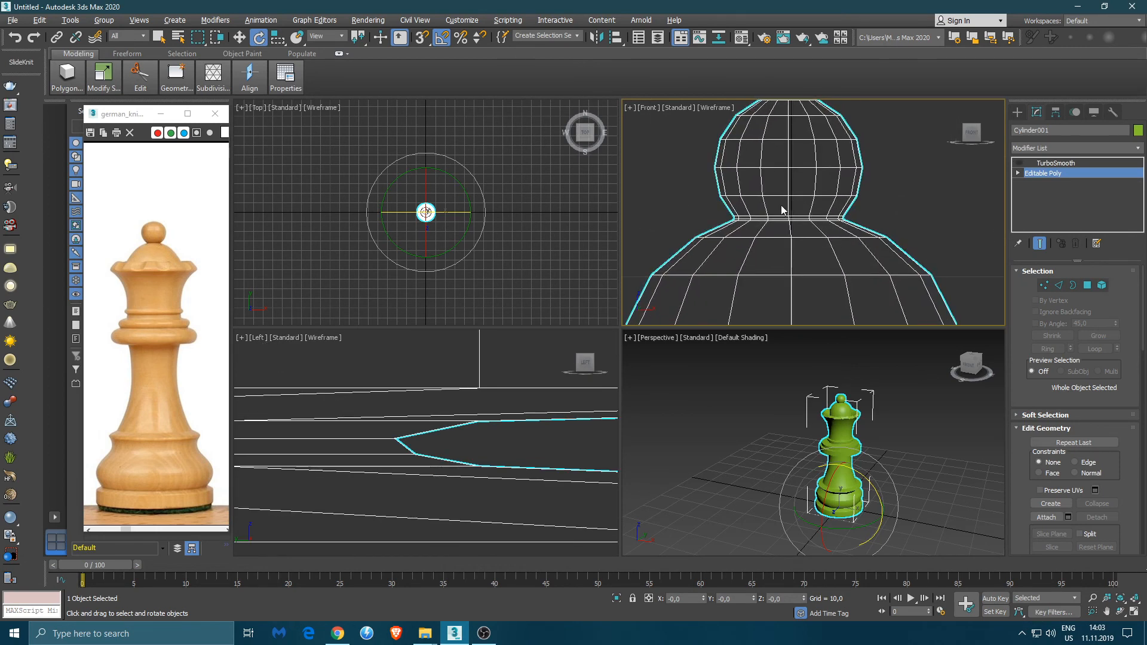
scroll(786, 206, "up", 1)
middle_click_drag(766, 196, 772, 196)
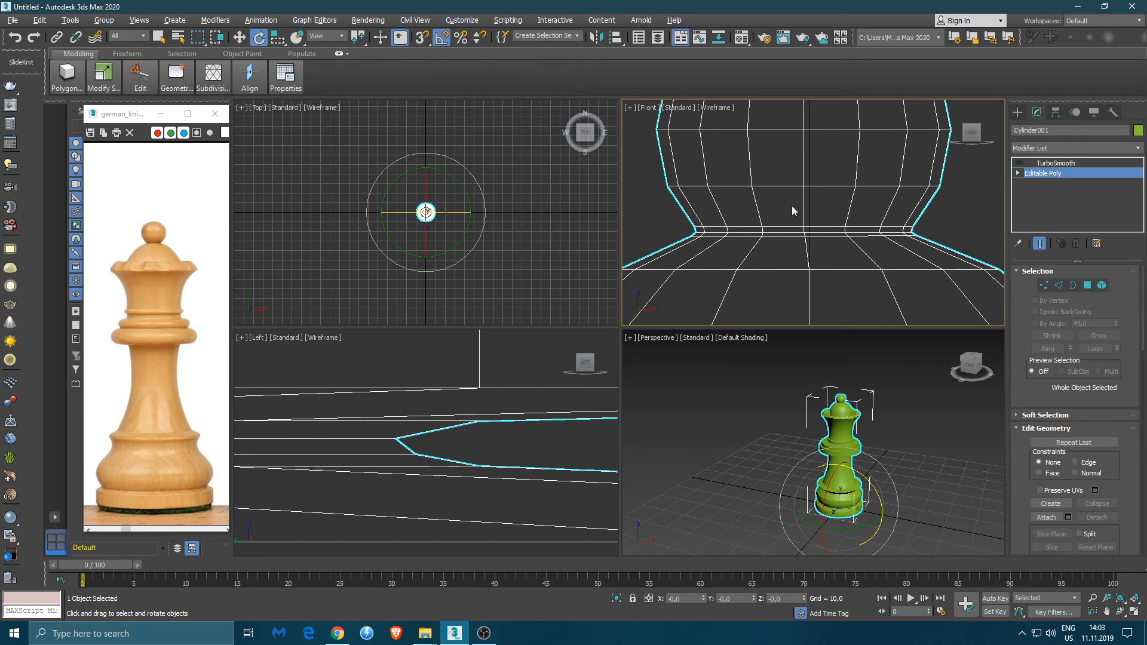
key("2")
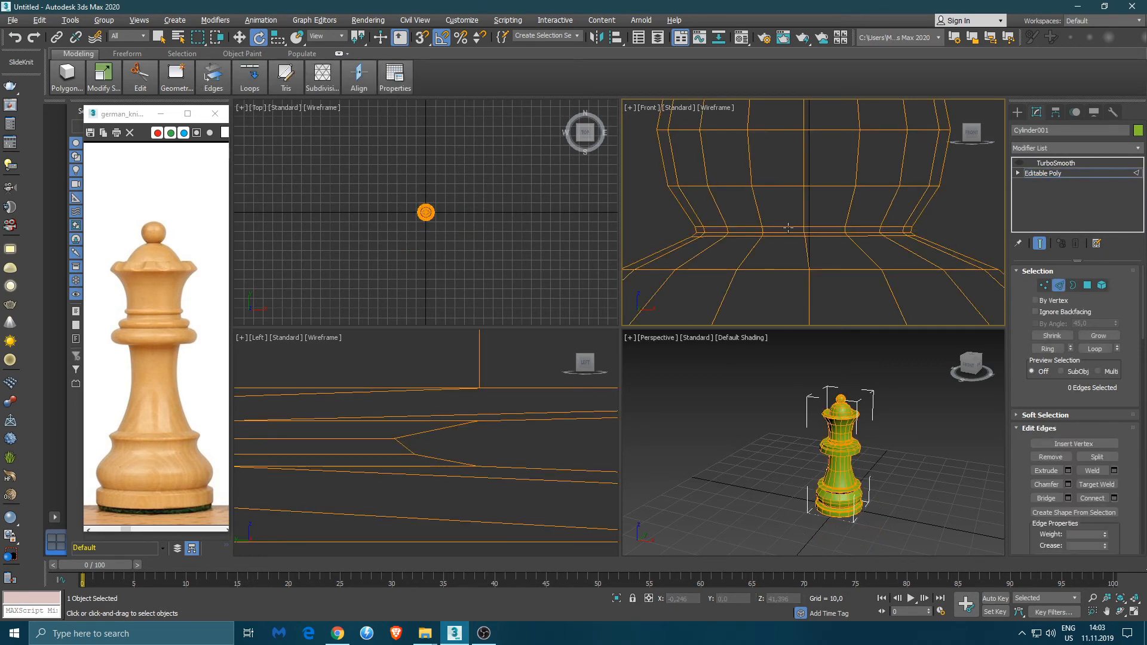
double_click(789, 226)
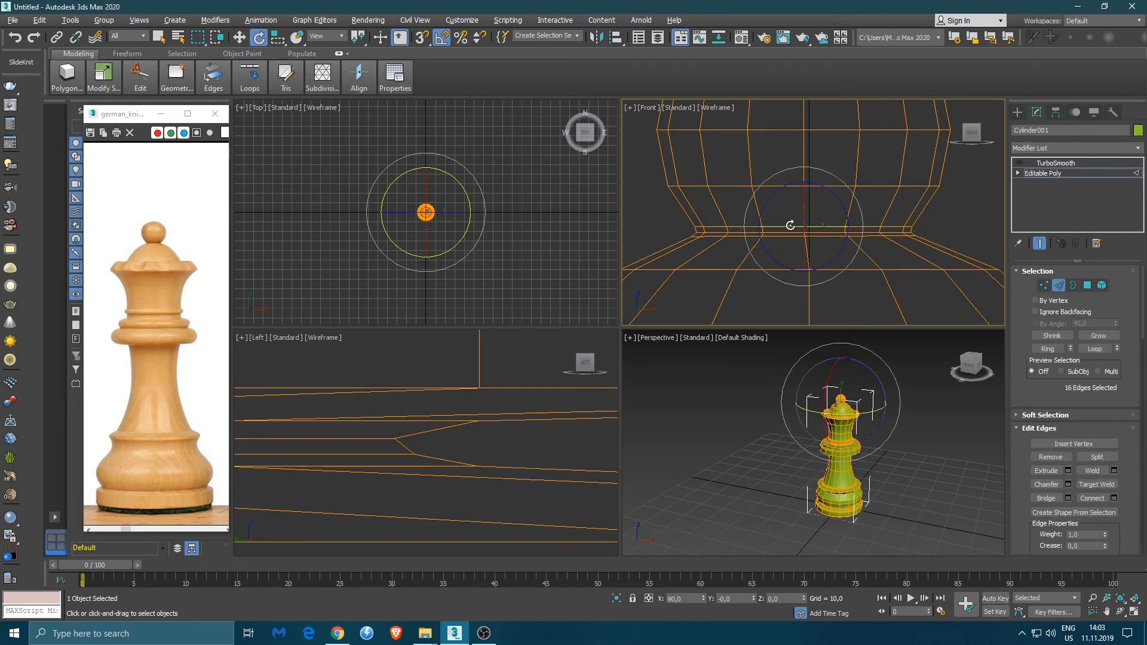
double_click(785, 130, "ctrl")
middle_click_drag(785, 130, 781, 194)
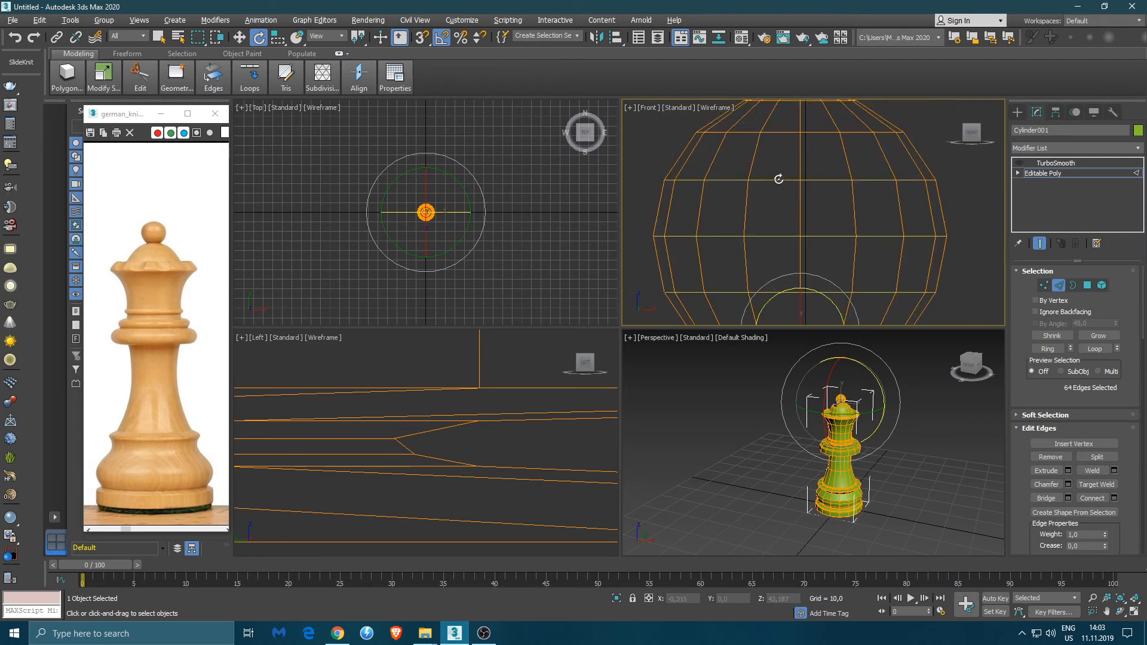
double_click(783, 132, "ctrl")
middle_click_drag(783, 132, 776, 170)
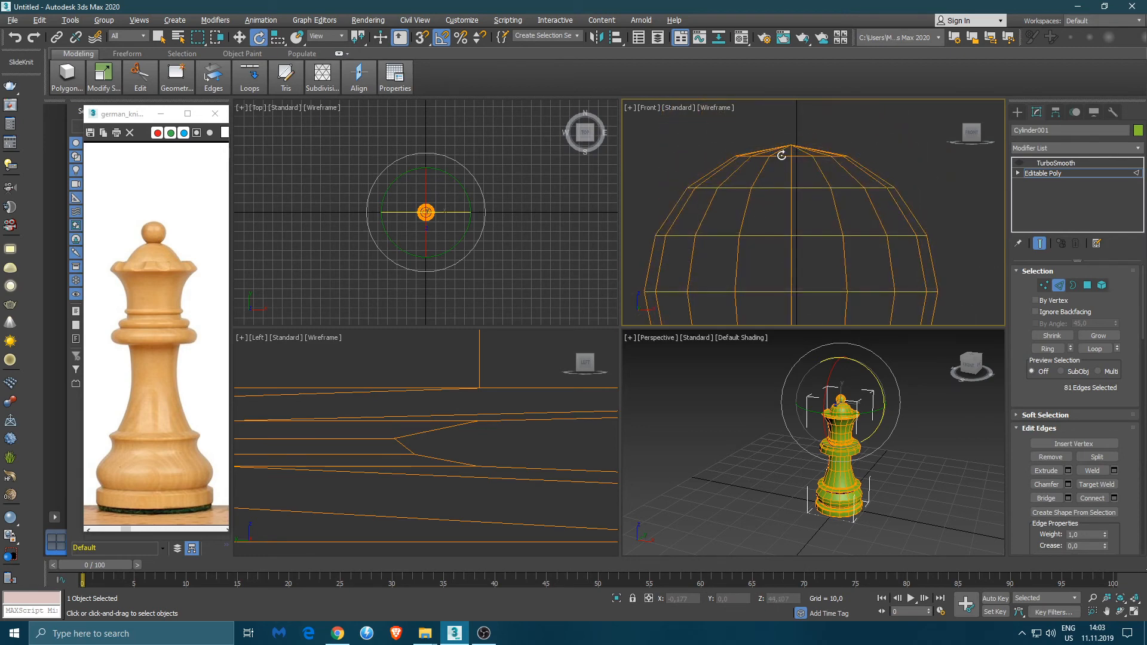
Select the vertices of the queen's top ball in the front view.
key("1")
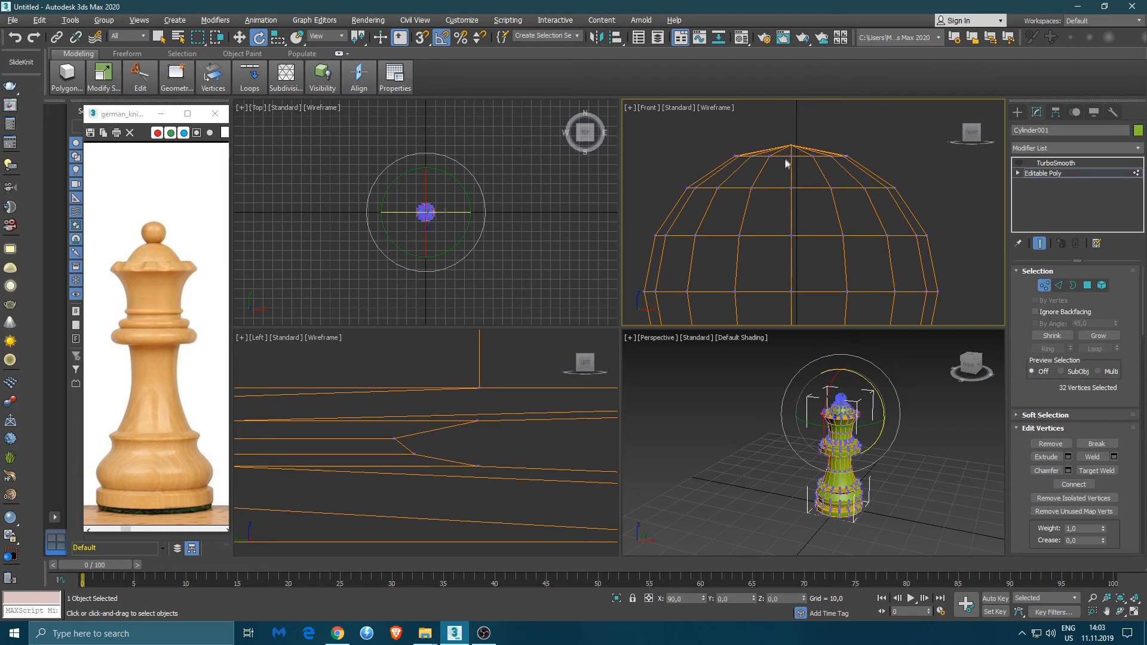
scroll(776, 145, "down", 5)
left_click_drag(729, 119, 841, 253)
left_click_drag(689, 118, 747, 251)
scroll(770, 257, "up", 6)
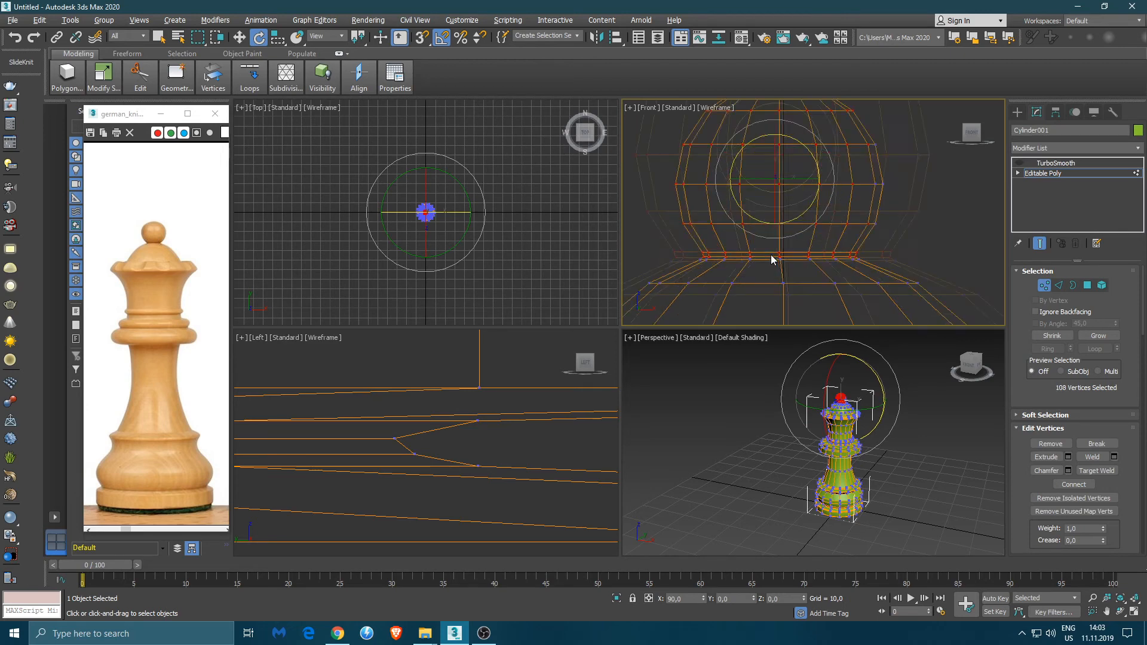
Add the missed vertices along the ball's outer side to the selection and switch it to an edge selection.
key("w")
left_click_drag(811, 147, 815, 146)
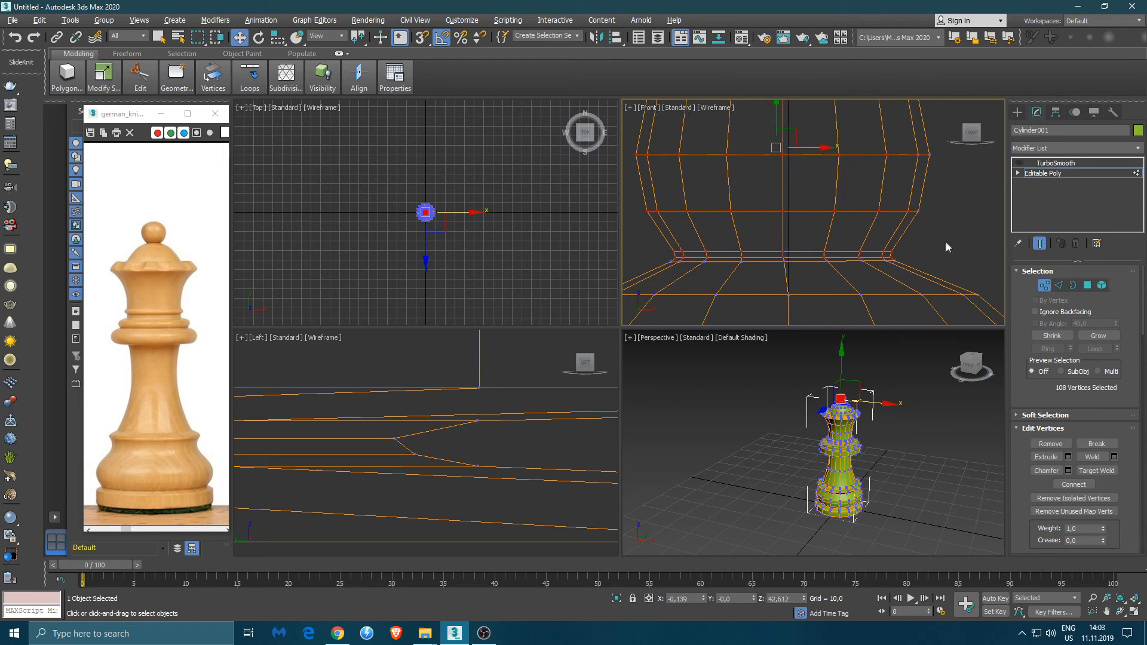
middle_click_drag(955, 115, 961, 227)
left_click(919, 212, "ctrl")
scroll(832, 218, "up", 3)
middle_click_drag(864, 245, 847, 174)
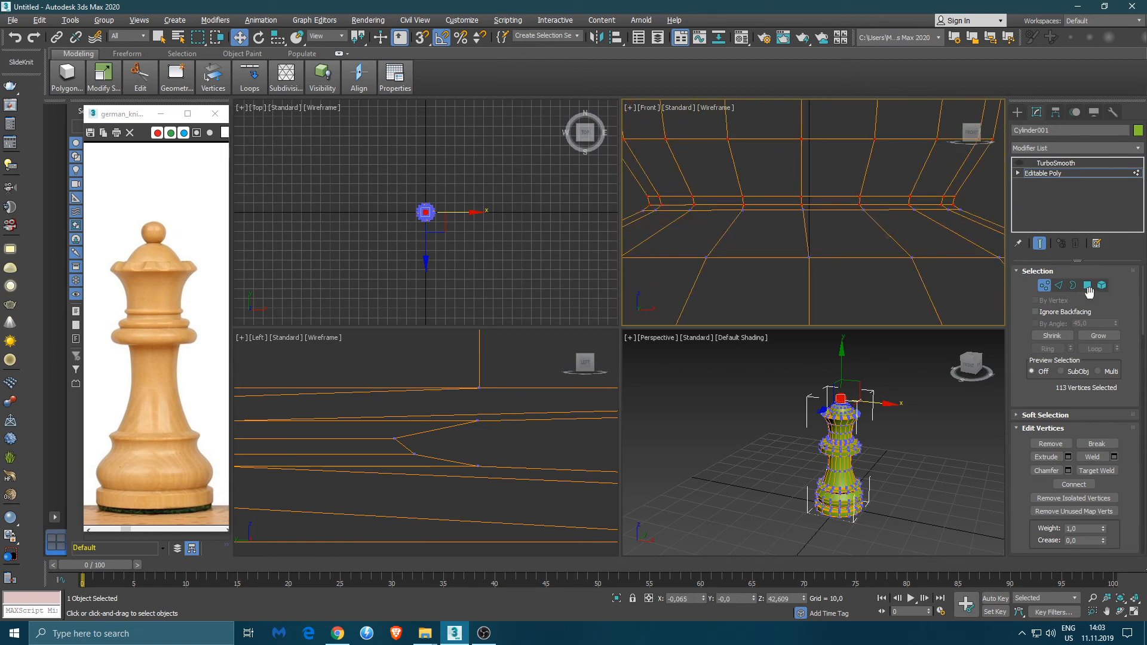
left_click(1058, 285)
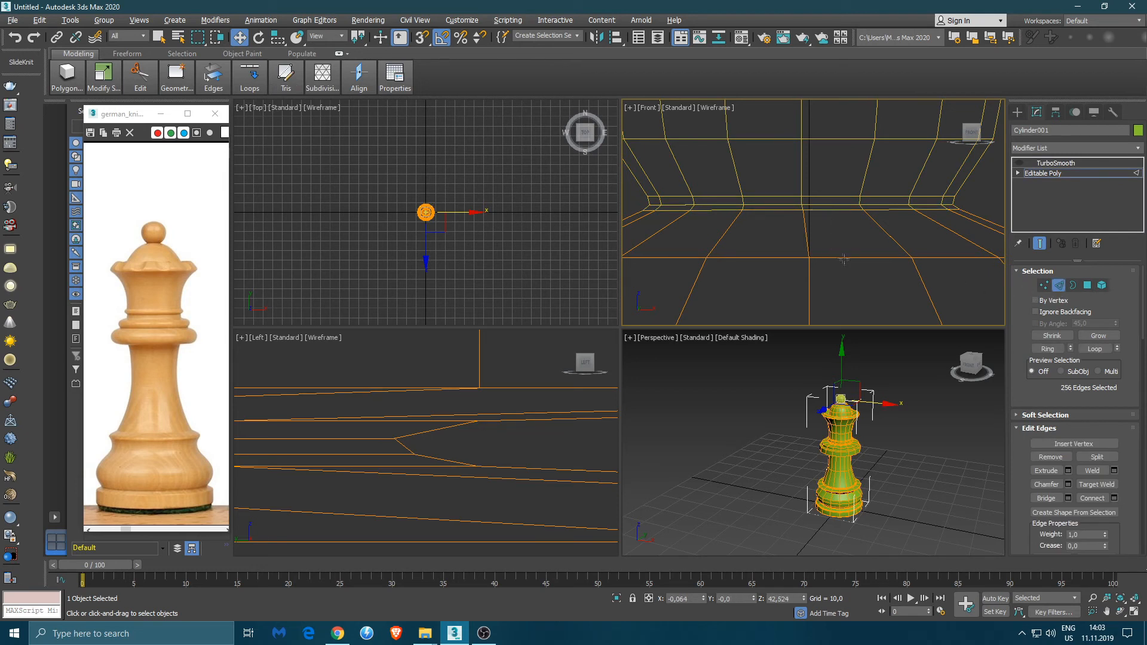
Set the X position to 0 for the selected ball edges and for the lowest vertex ring of the ball's neck.
right_click(703, 600)
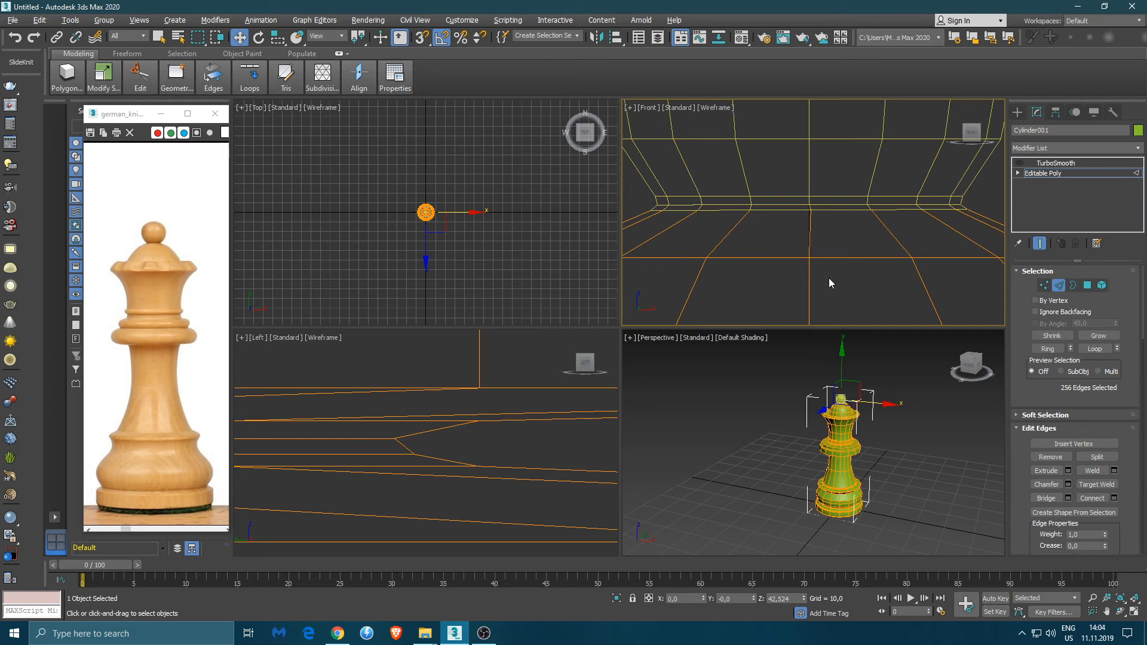
middle_click_drag(814, 228, 811, 236)
scroll(808, 231, "up", 2)
key("1")
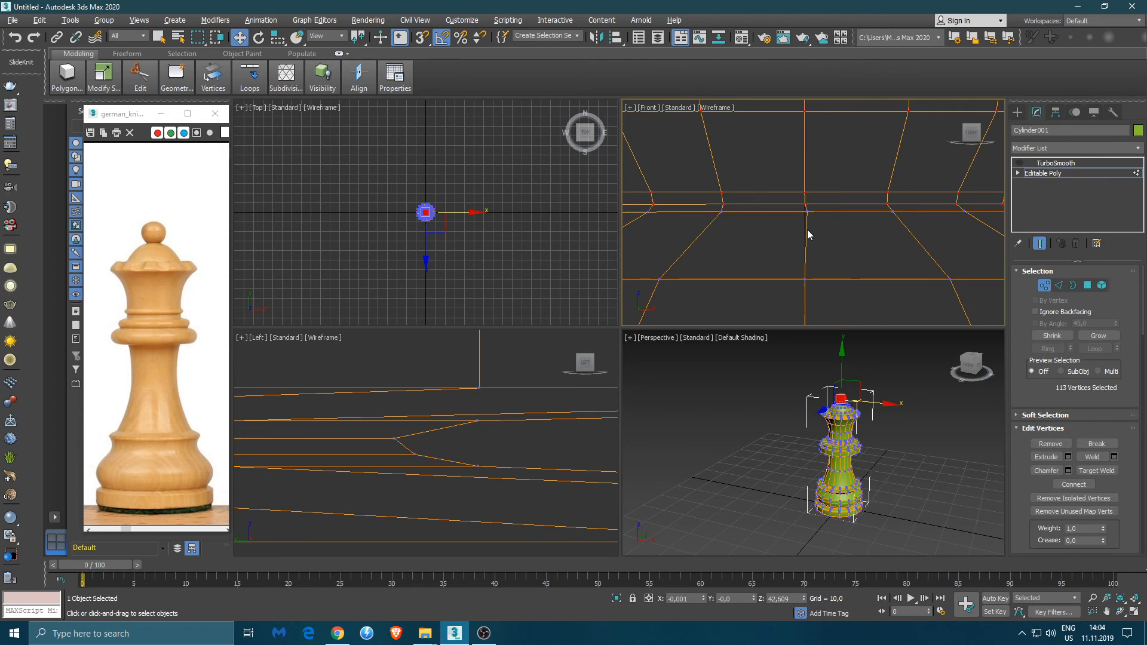
scroll(807, 230, "down", 2)
left_click_drag(977, 217, 640, 226)
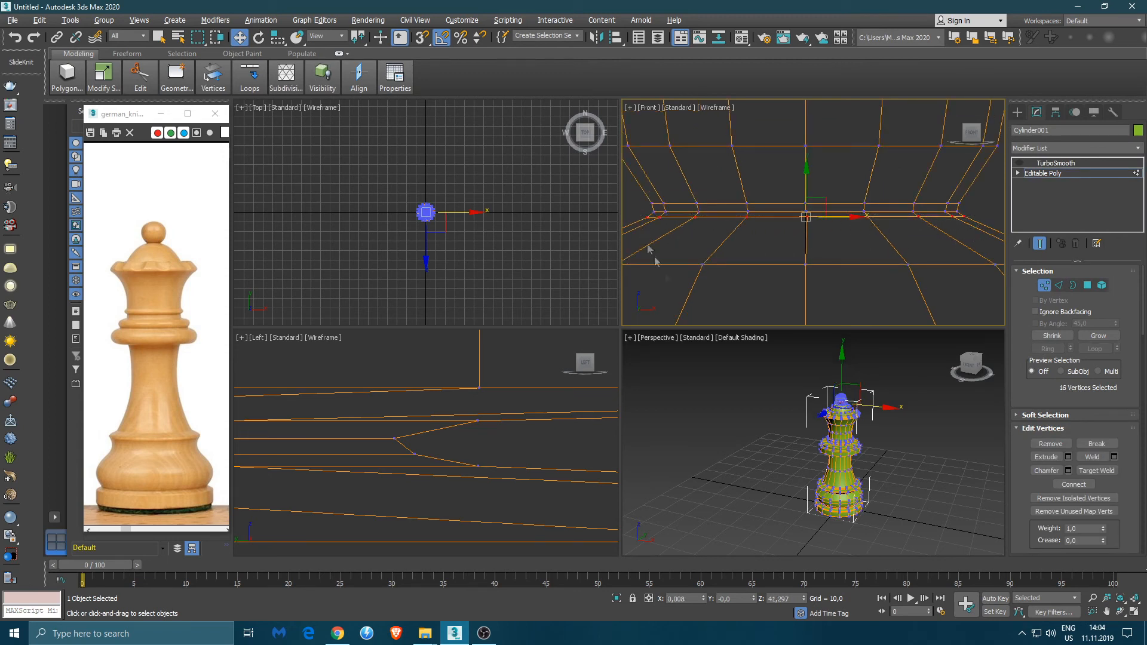
right_click(704, 598)
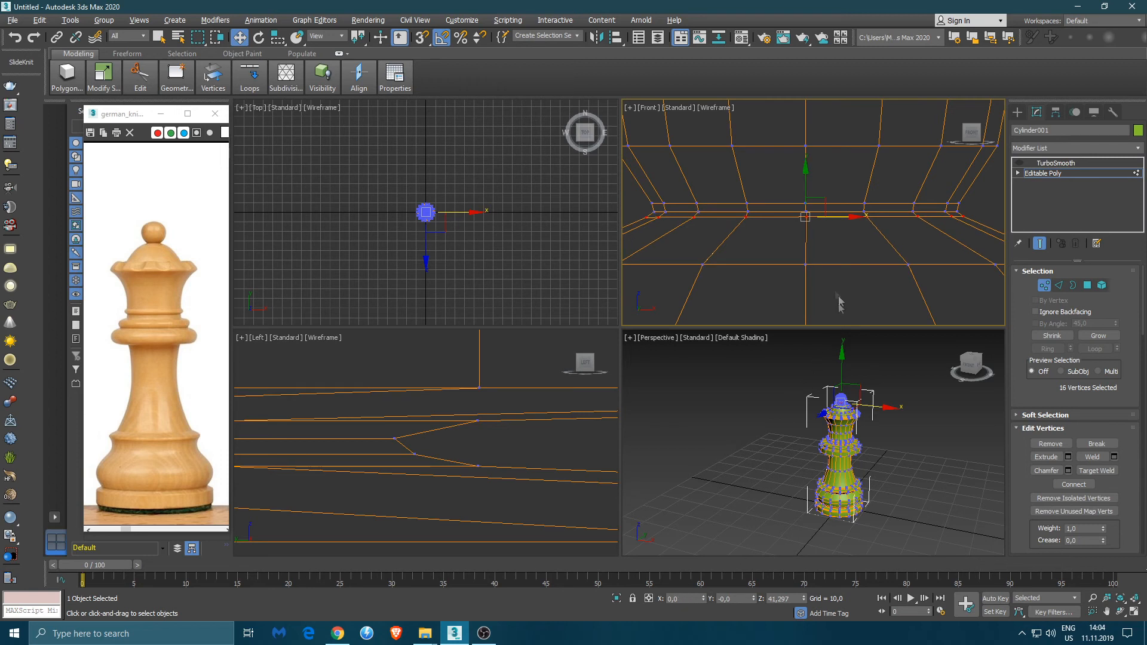
Select the remaining vertex rings of the ball's neck in the front view and set the upper ring's X position to 0.
left_click_drag(648, 208, 962, 217)
left_click_drag(753, 195, 977, 205)
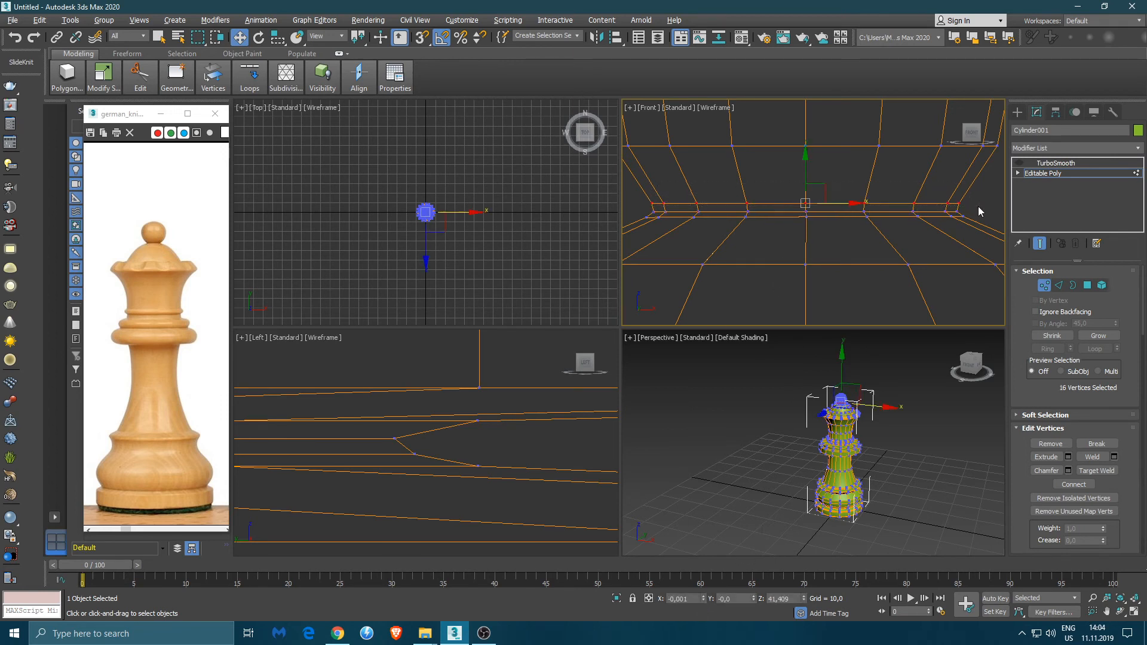
right_click(705, 600)
Work up the ball's vertex rings one by one in the front view, centring them at X 0.
middle_click_drag(729, 210, 726, 275)
scroll(741, 245, "down", 2)
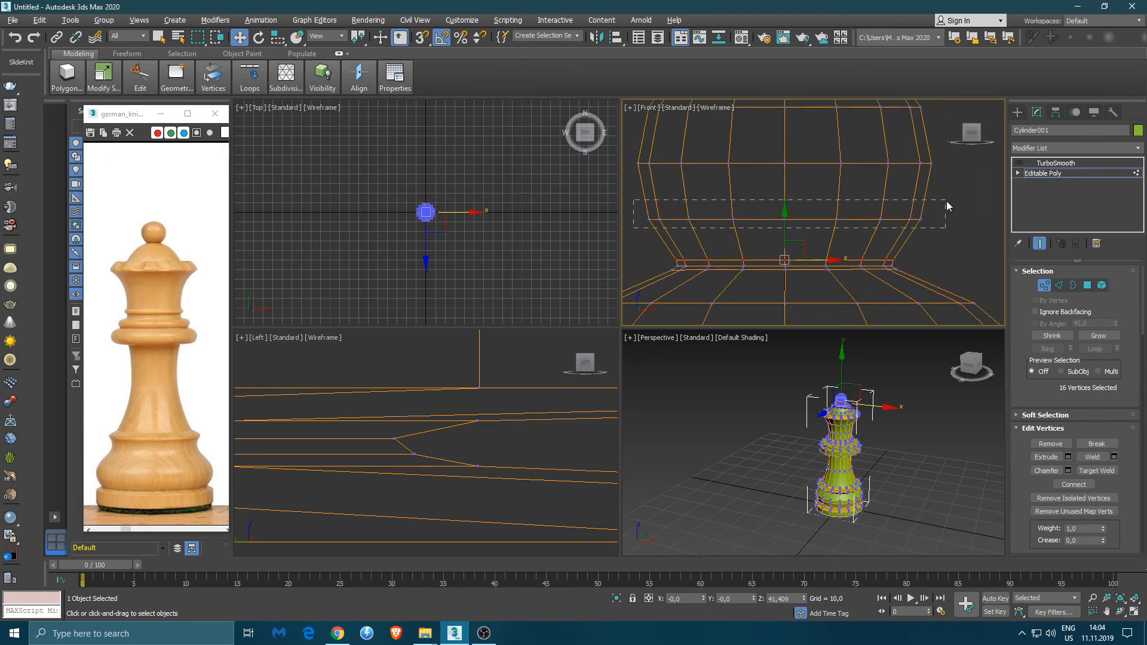
key("ctrl+z")
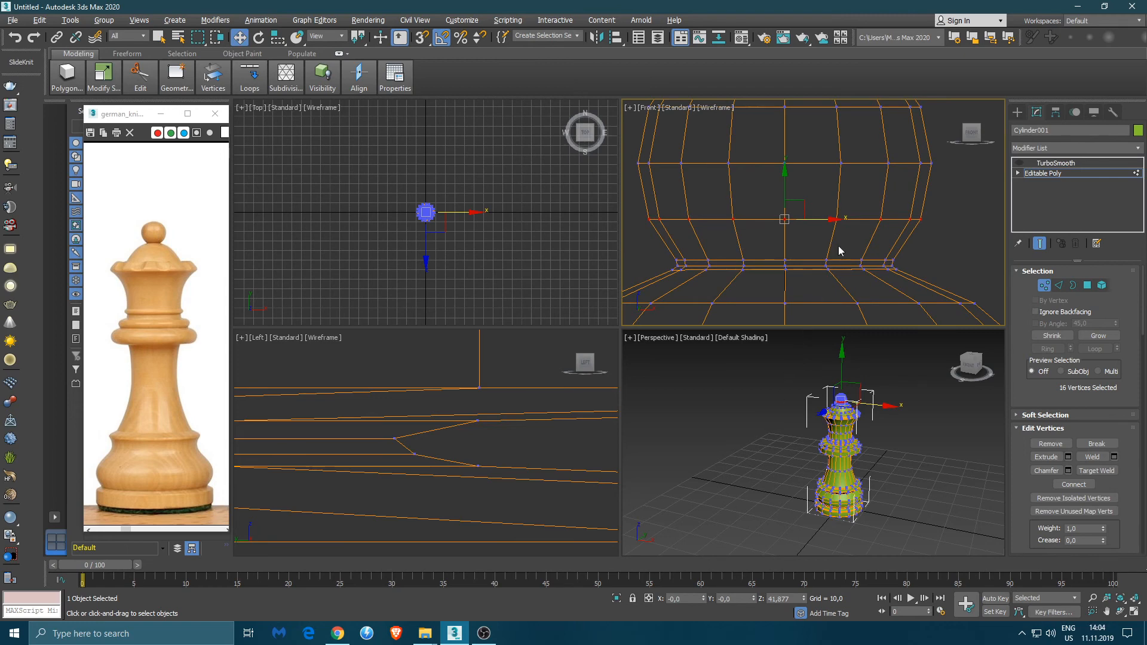
middle_click_drag(838, 254, 835, 276)
left_click_drag(621, 185, 601, 185)
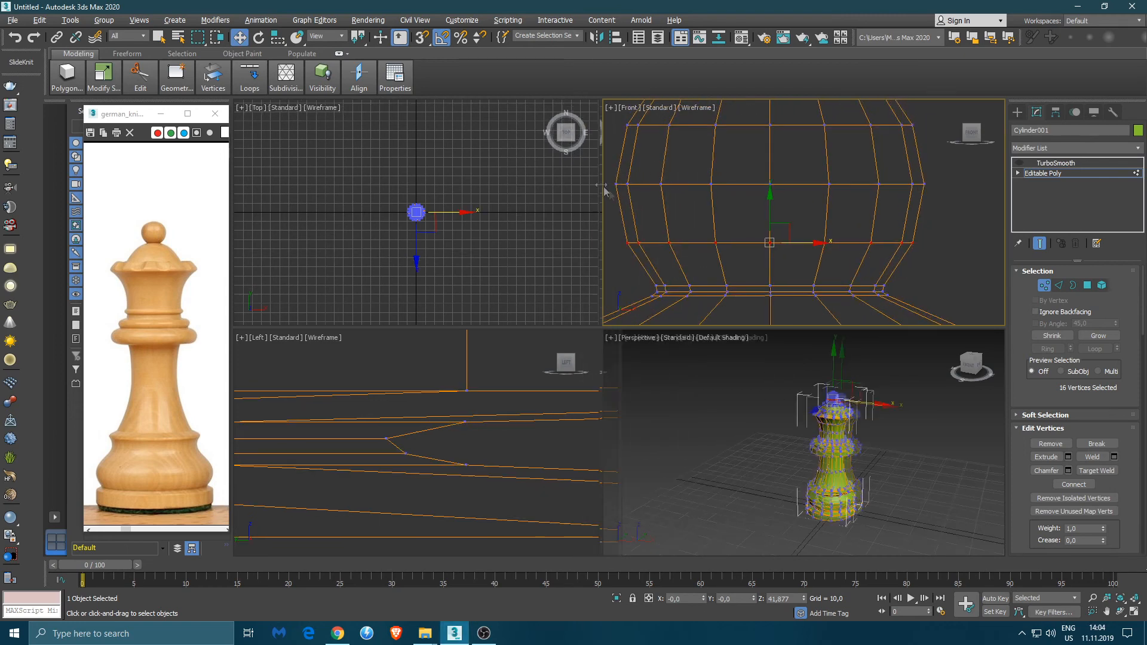
left_click_drag(946, 203, 638, 173)
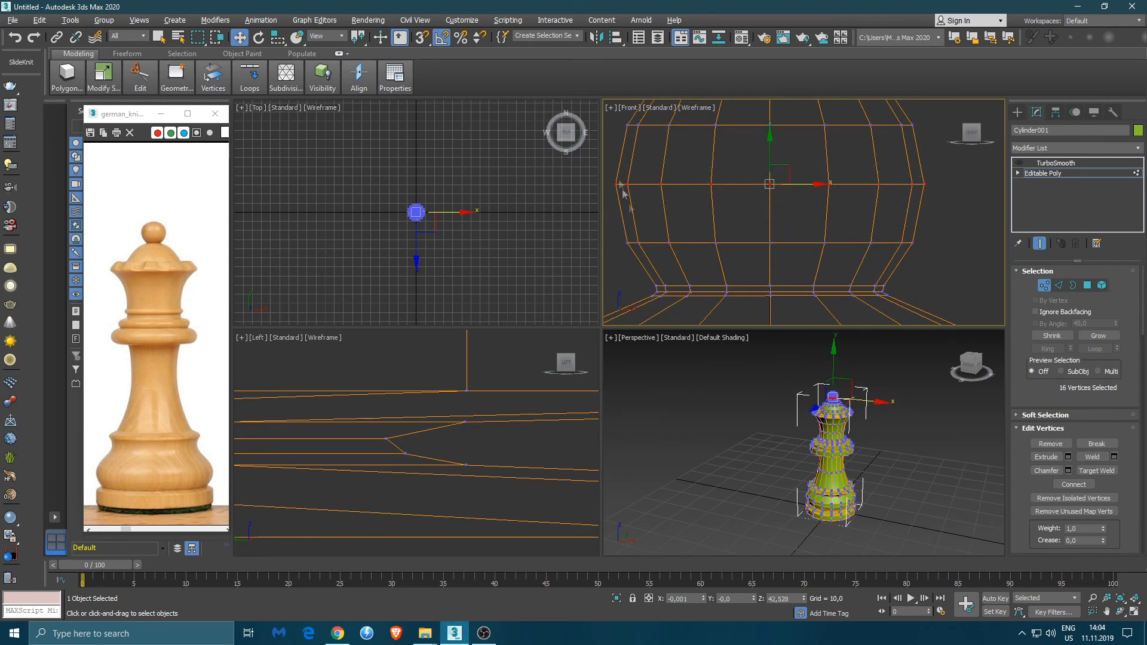
middle_click_drag(782, 236, 804, 298)
left_click_drag(953, 212, 645, 177)
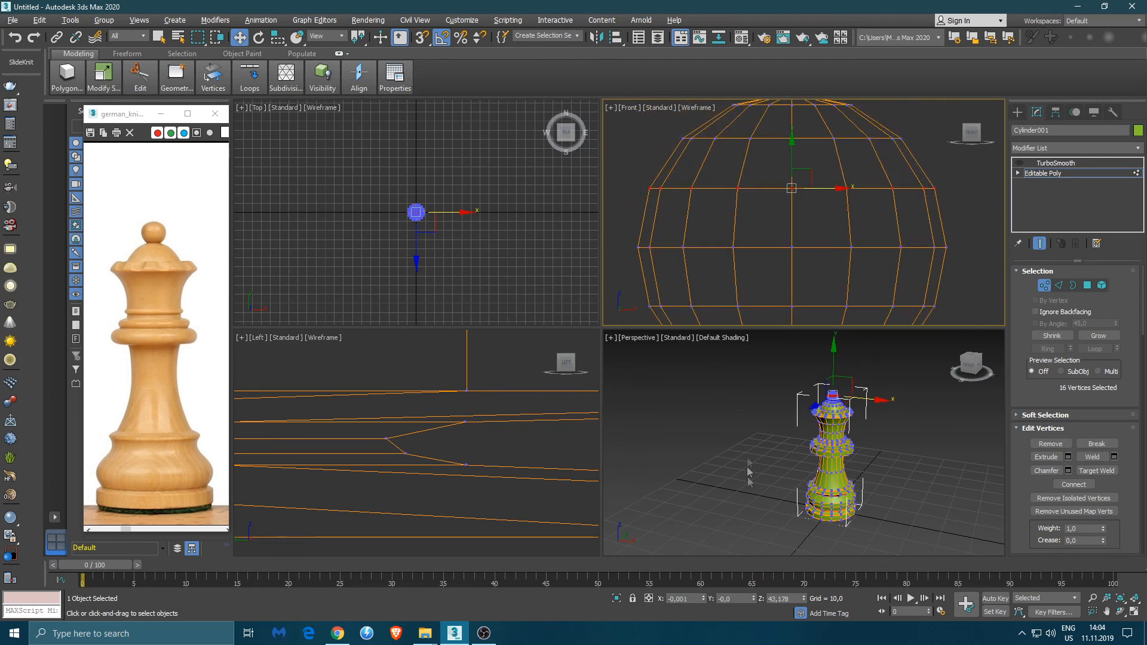
middle_click_drag(779, 238, 773, 306)
left_click_drag(931, 219, 655, 208)
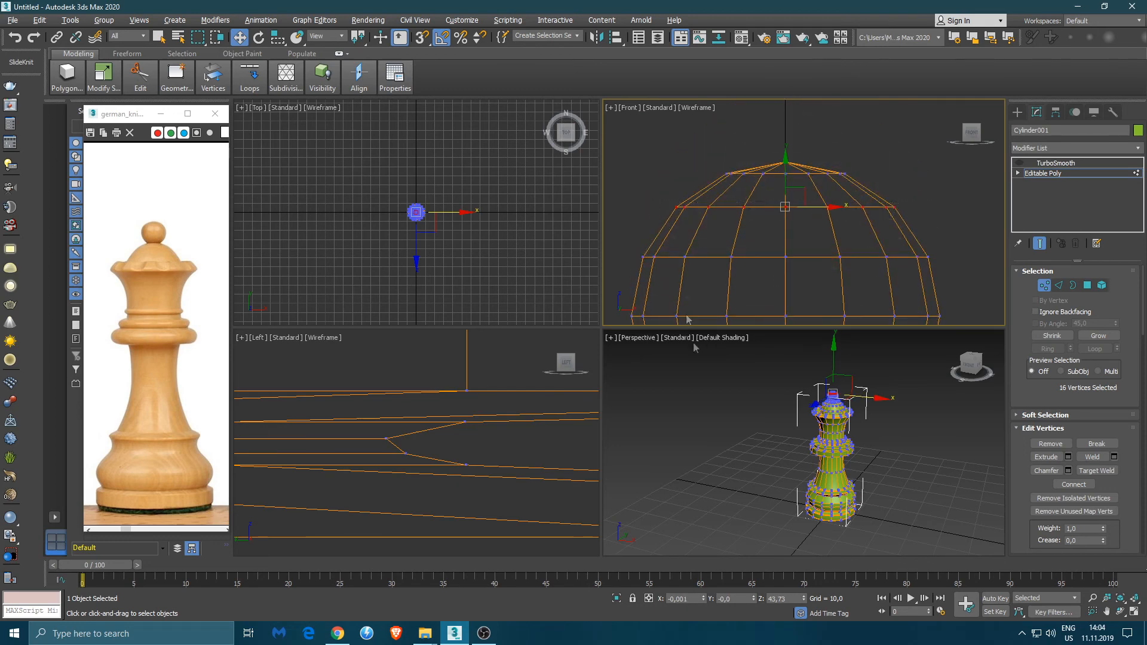
right_click(703, 600)
Select the ball's uppermost vertex ring and its top vertex in turn, set the vertex's X position to 0, and clear the selection.
left_click_drag(876, 187, 700, 171)
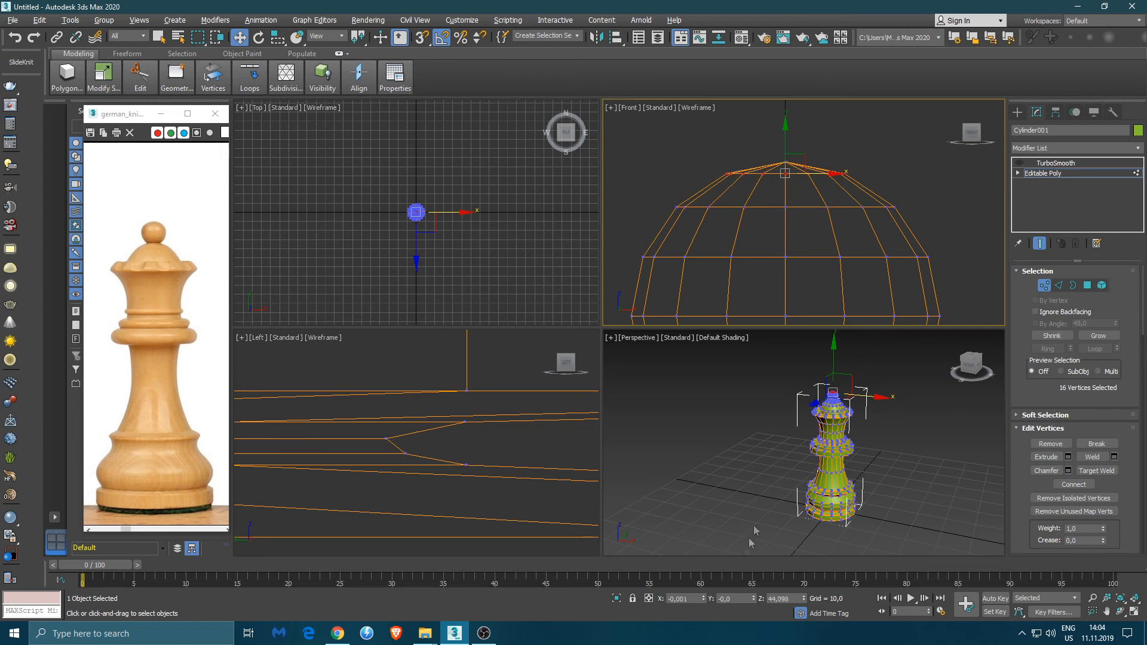
middle_click_drag(793, 208, 790, 230)
scroll(785, 183, "up", 5)
left_click_drag(832, 203, 732, 173)
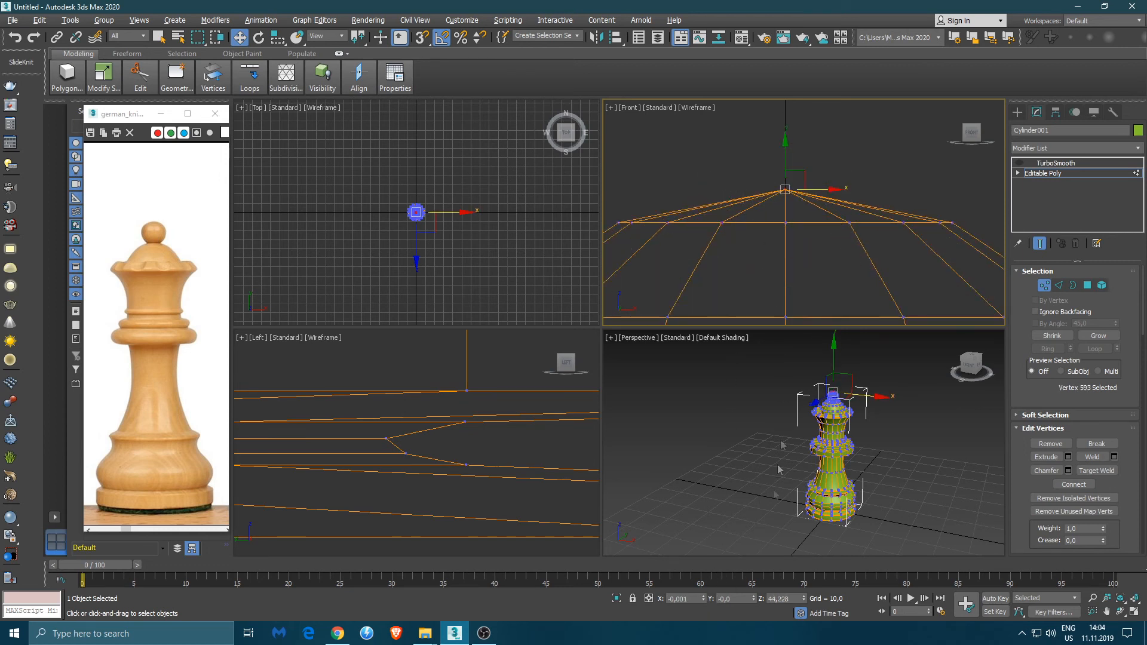
right_click(703, 600)
left_click(861, 177)
scroll(842, 227, "down", 8)
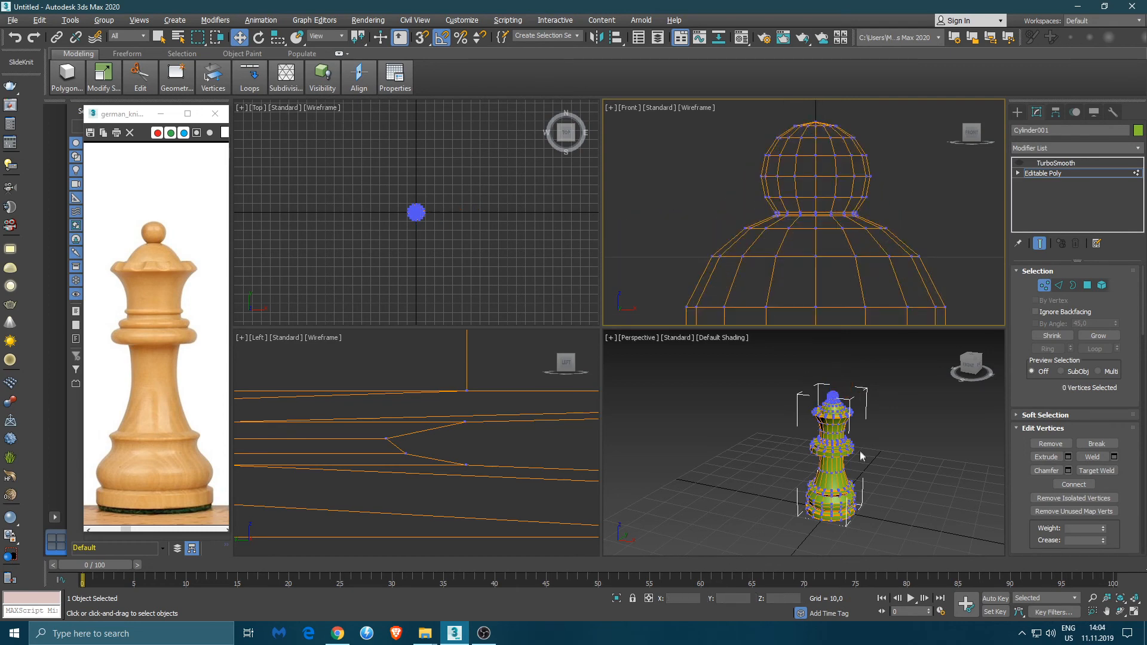
Leave vertex editing and show the TurboSmooth modifier on the queen again.
key("1")
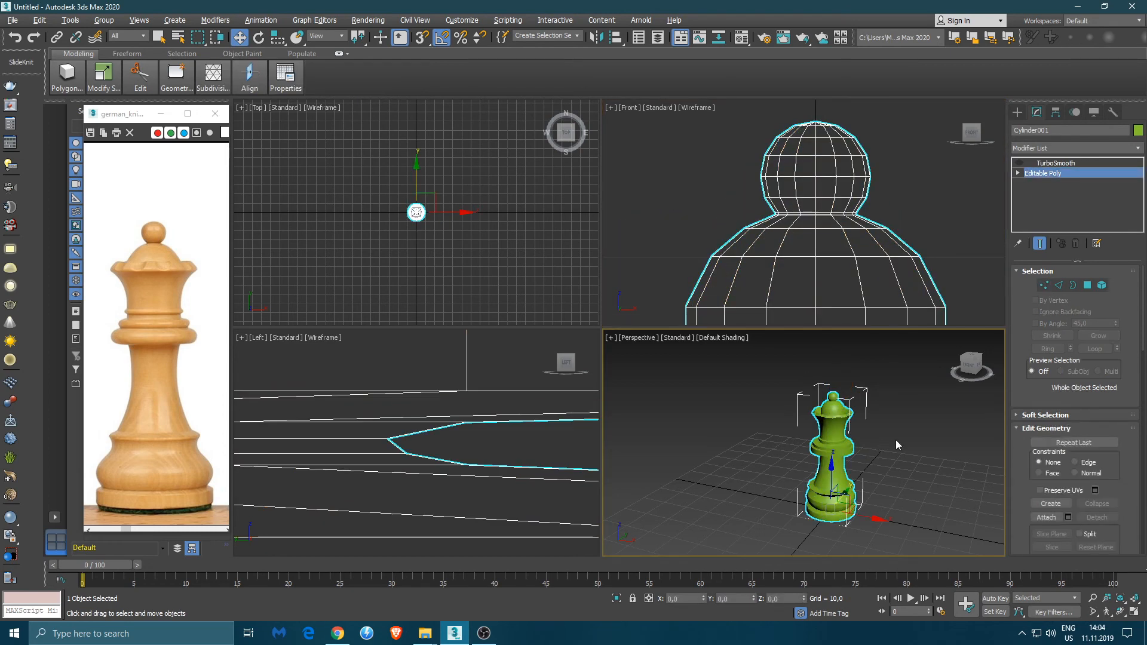
left_click(1055, 163)
left_click(1018, 163)
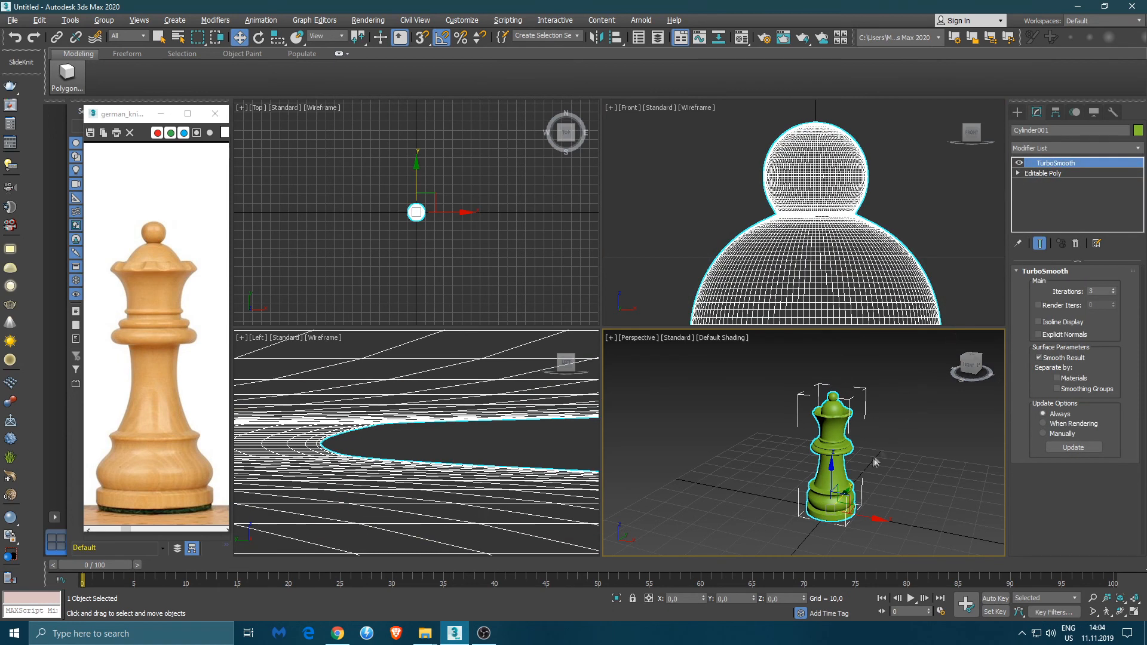
middle_click_drag(852, 452, 869, 499, "alt")
Clone the queen and place the copy diagonally behind the original at about X 10.7, Y 14.7.
mouse_move(860, 495)
left_mouse_down("shift")
mouse_move(895, 482)
mouse_move(907, 530)
left_mouse_up("shift")
left_click(574, 367)
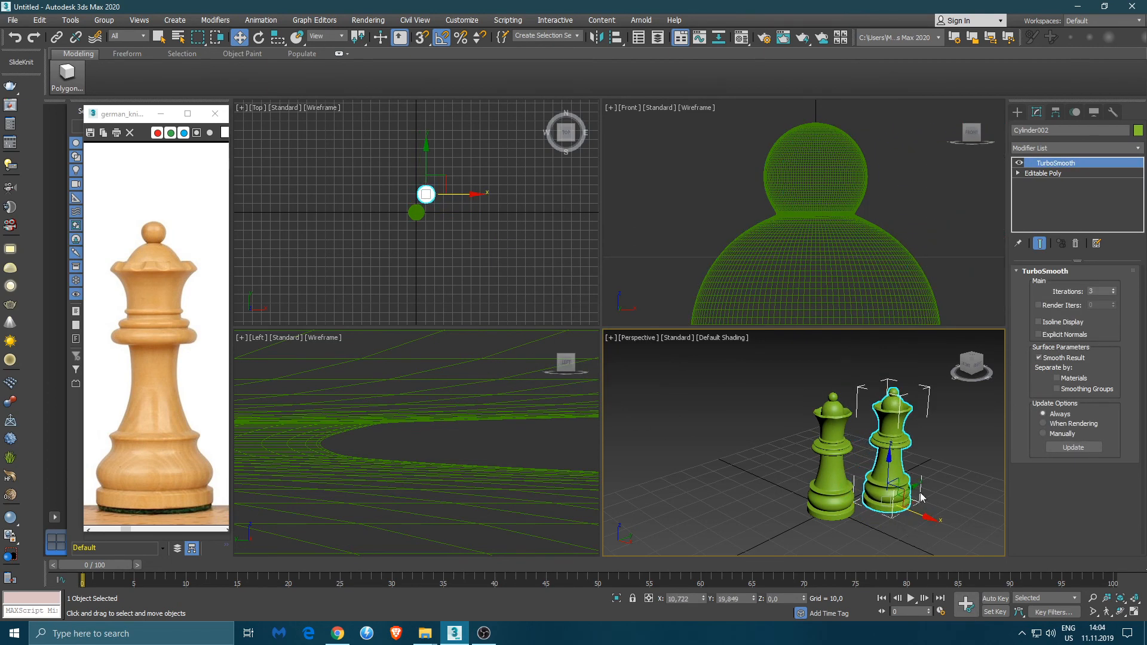
left_click_drag(909, 487, 903, 506)
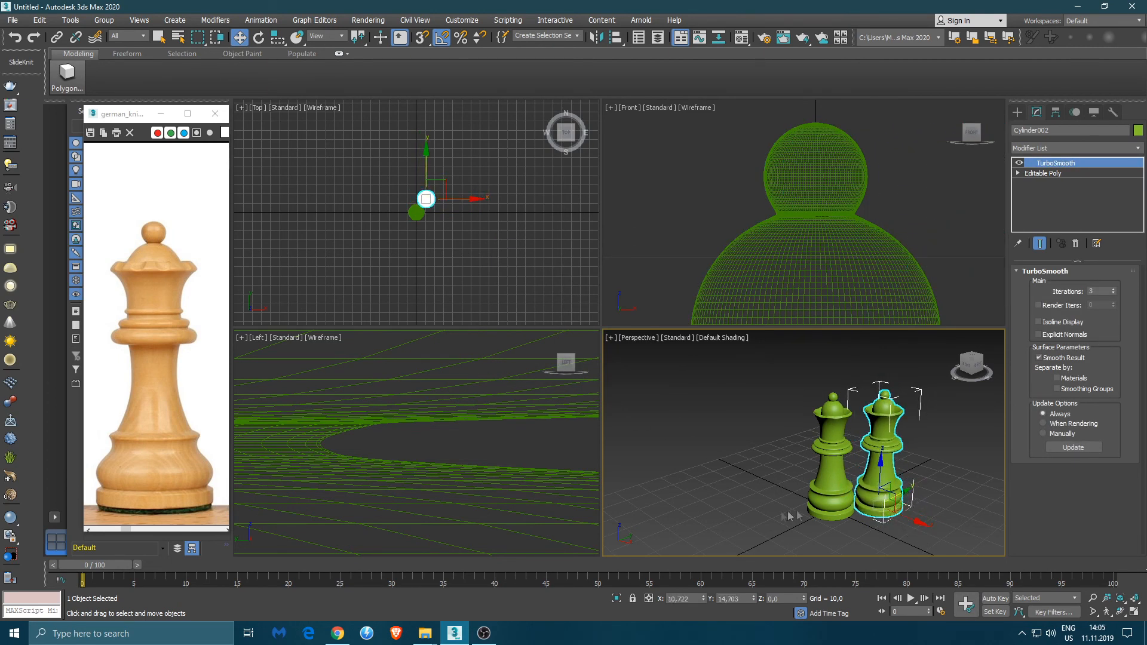
left_click(875, 478)
Maximize the perspective view, inspect both queens up close, and select the original queen.
key("alt+w")
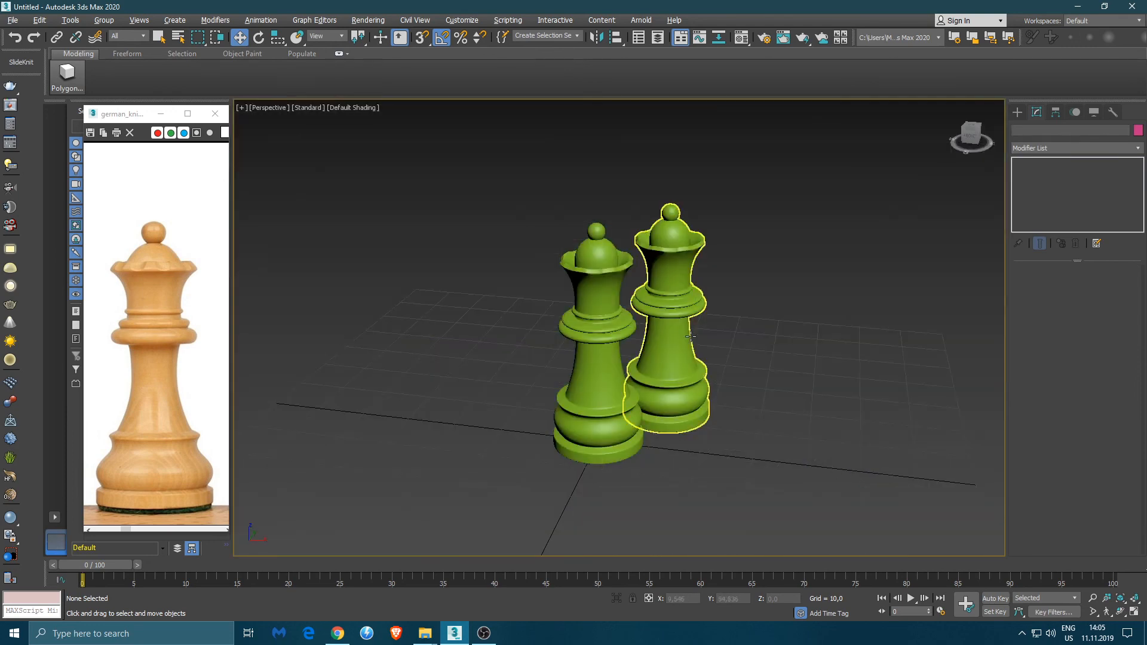
scroll(752, 384, "up", 6)
middle_click_drag(751, 384, 686, 307, "alt")
scroll(685, 307, "down", 5)
left_click(610, 307)
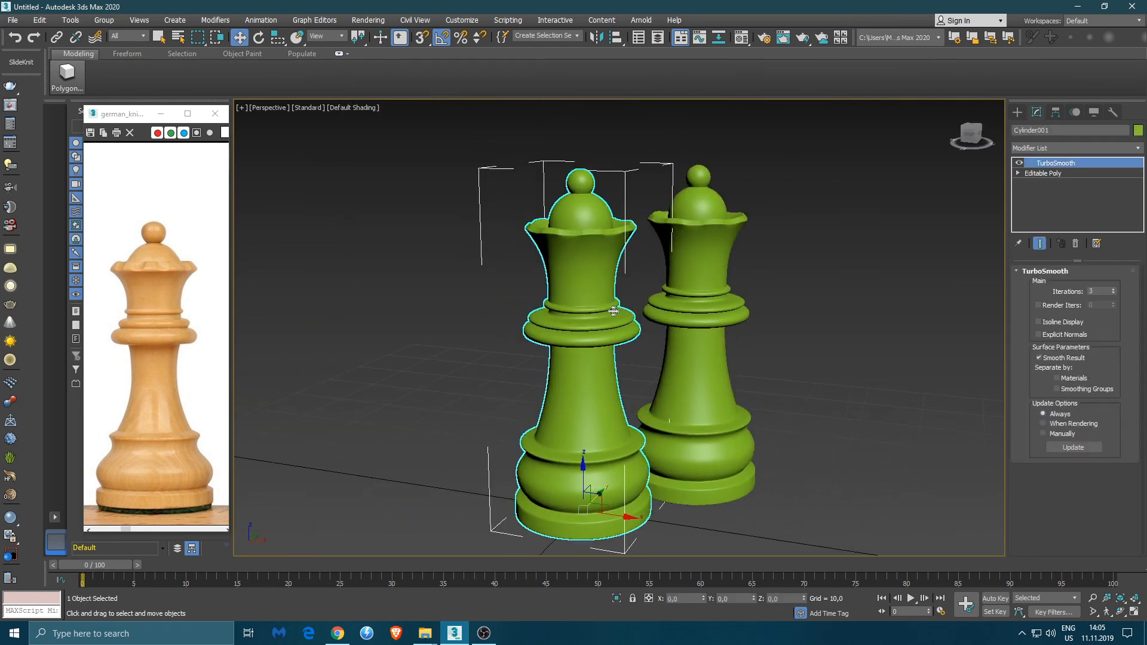
Open the material editor and set the first material's ambient and diffuse color to pure white (255).
left_click(741, 38)
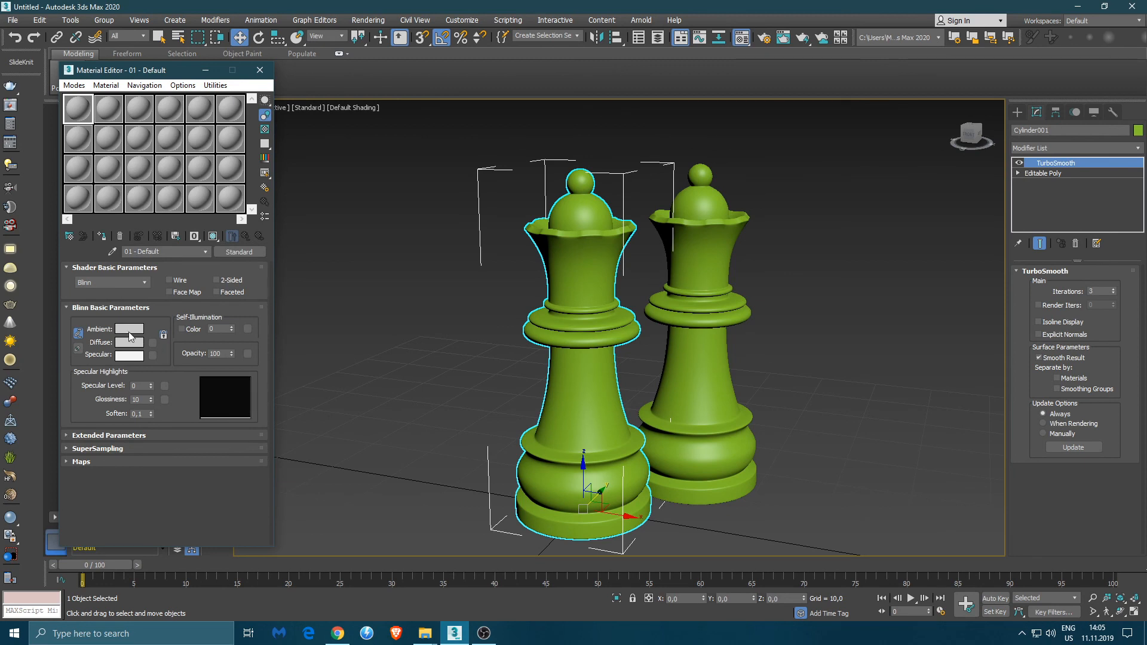
left_click(129, 330)
left_click_drag(343, 145, 345, 173)
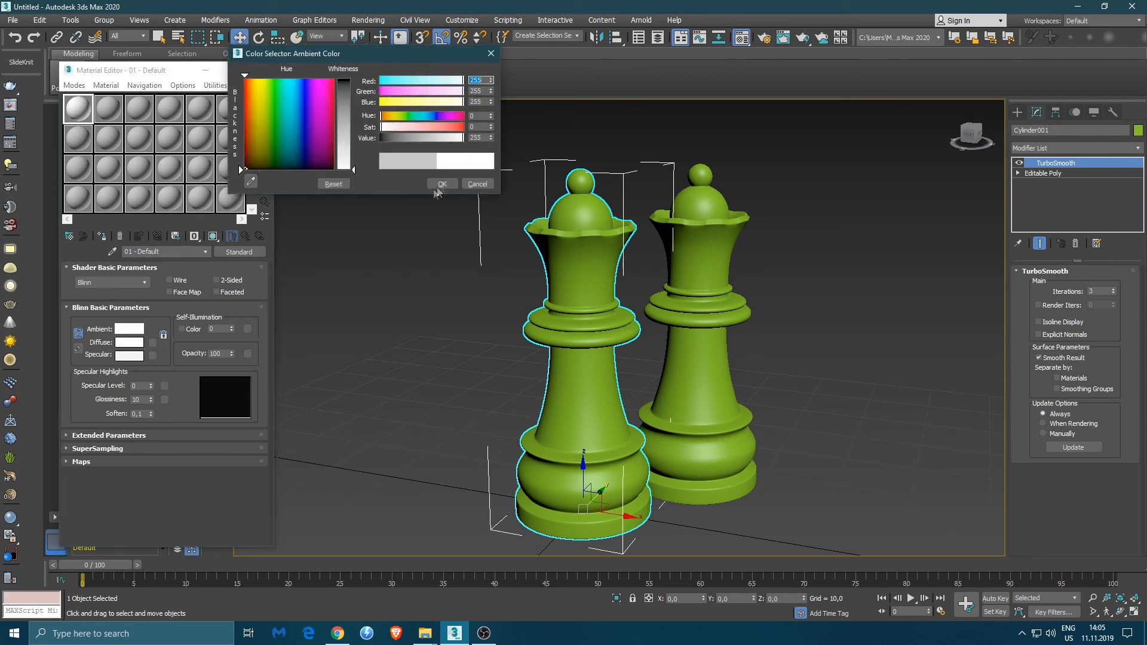
left_click(438, 185)
Set the white material's specular level to 50 and glossiness to 70, and apply it to the original queen.
double_click(140, 385)
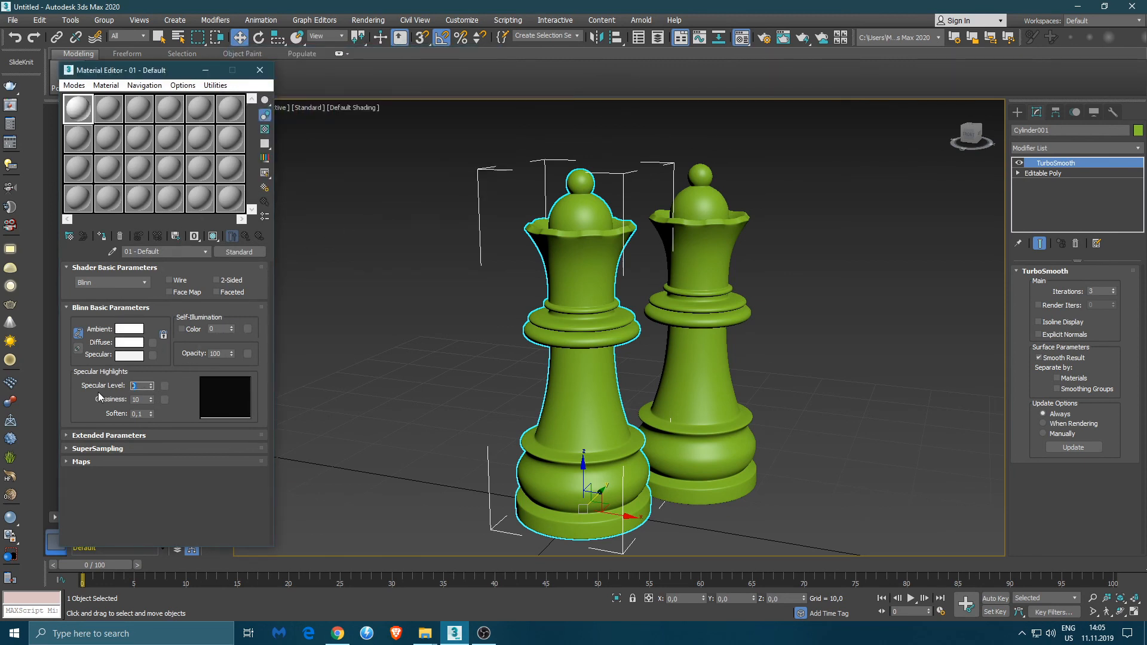
type("50")
key("Tab")
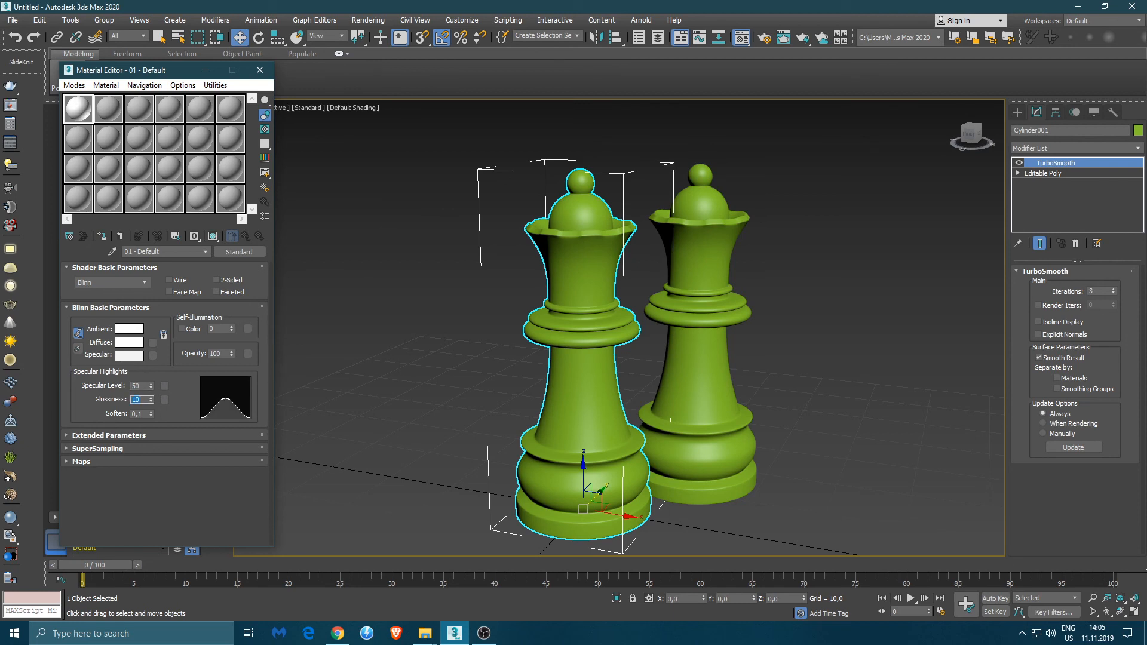
type("70")
key("Return")
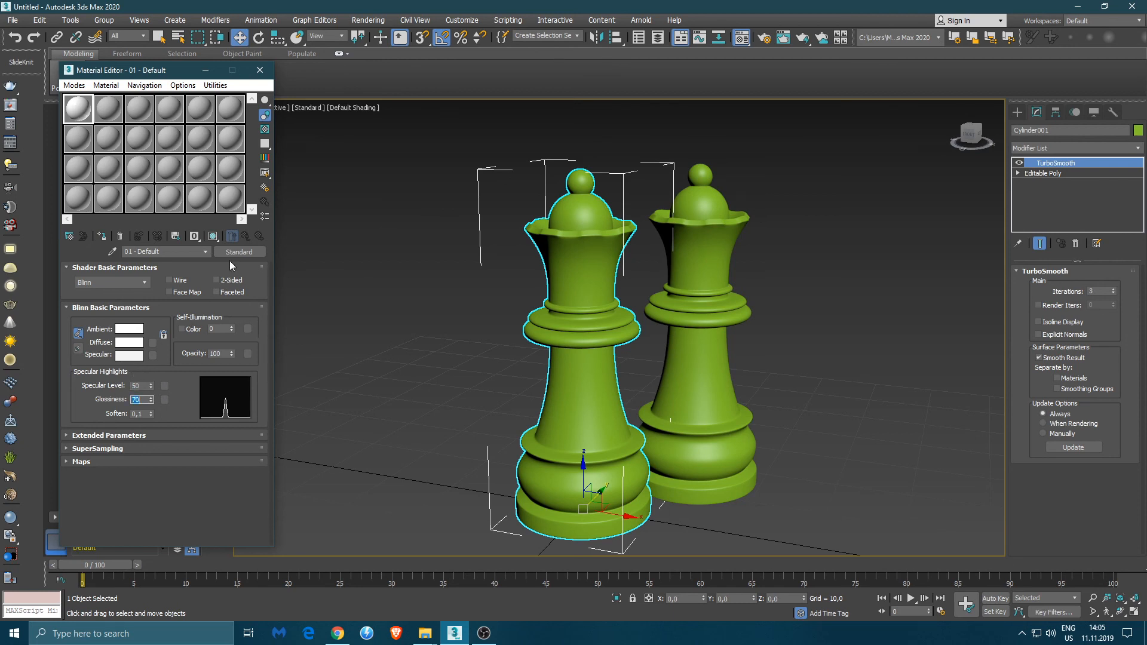
left_click_drag(85, 113, 568, 376)
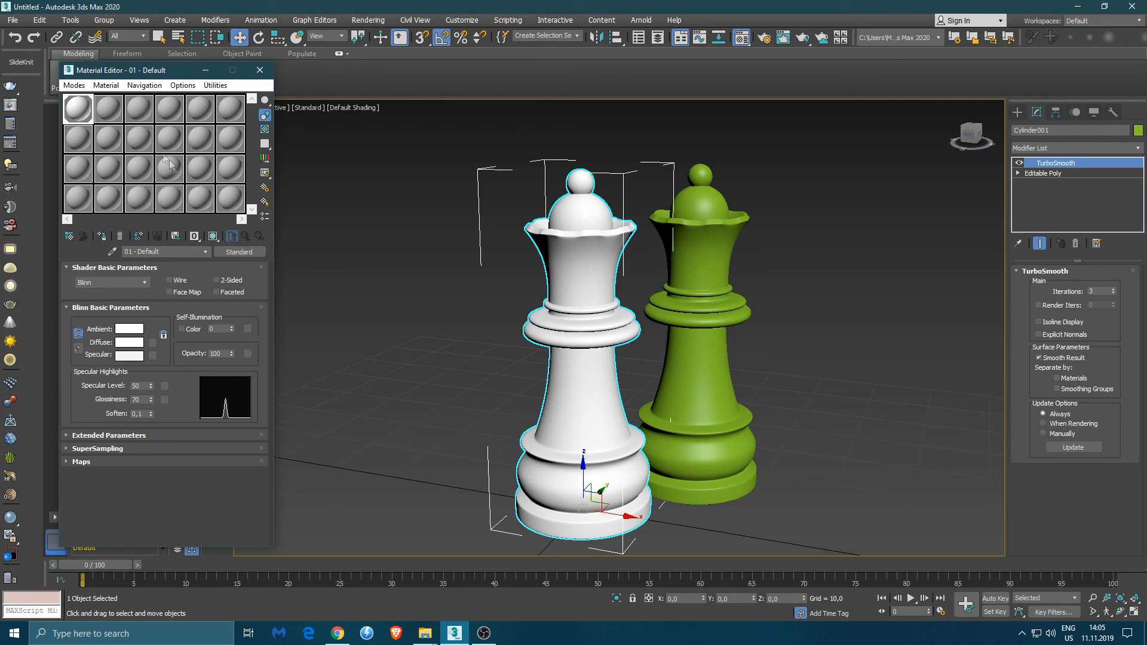
Set the second material's ambient and diffuse color to near-black.
left_click(107, 113)
left_click(129, 329)
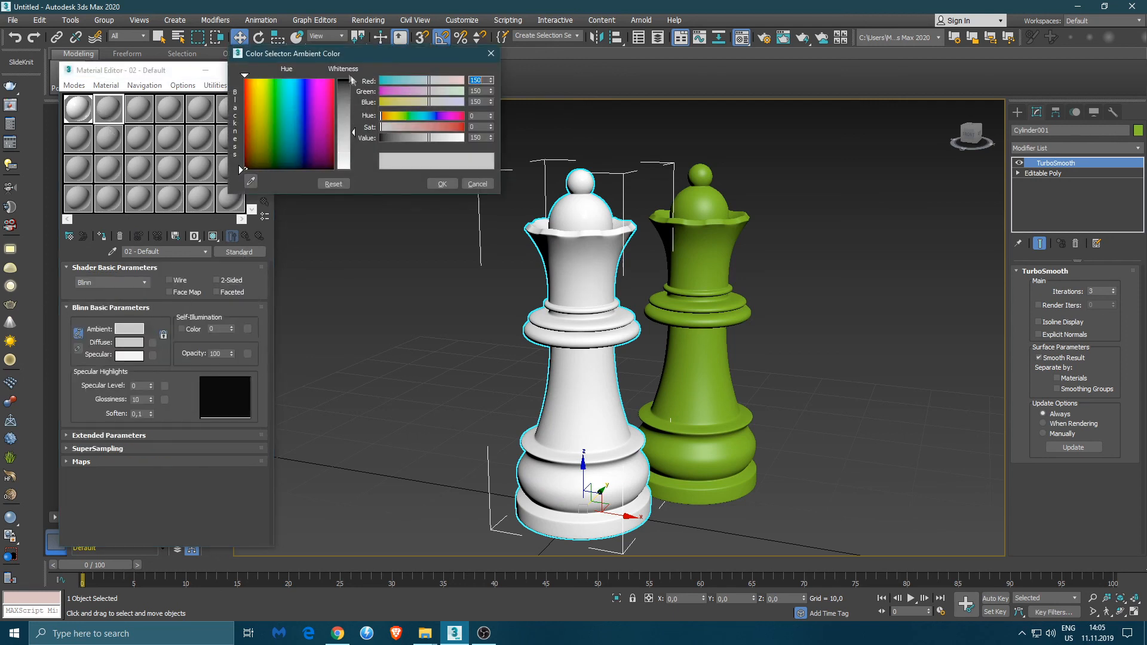
left_click(349, 84)
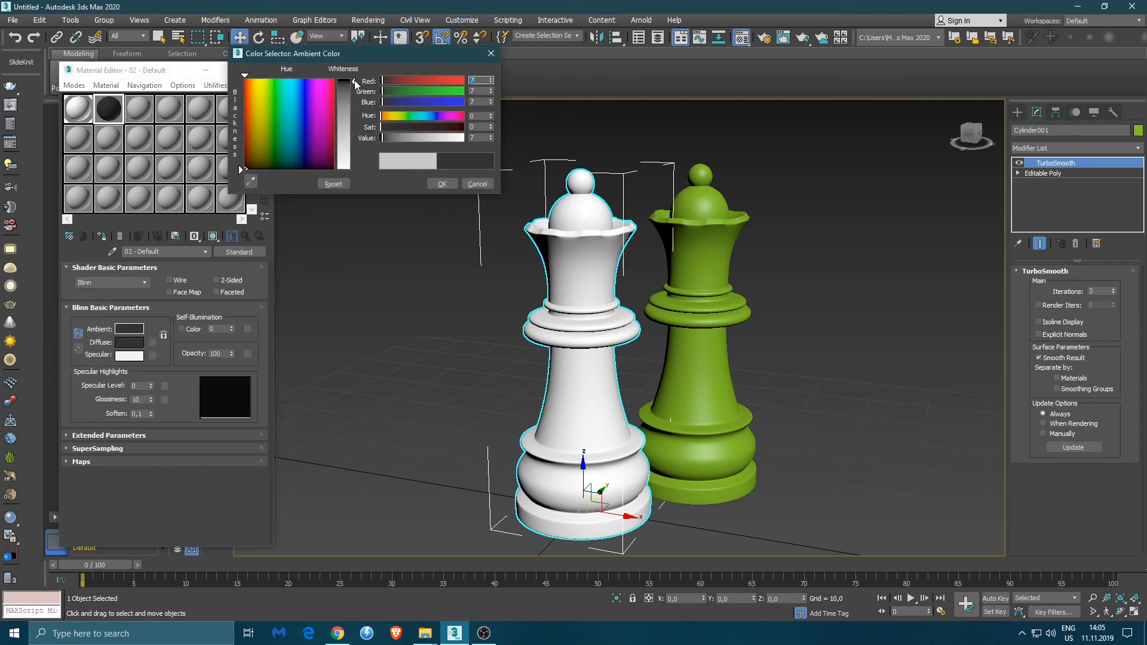
left_click_drag(355, 81, 353, 78)
left_click(441, 183)
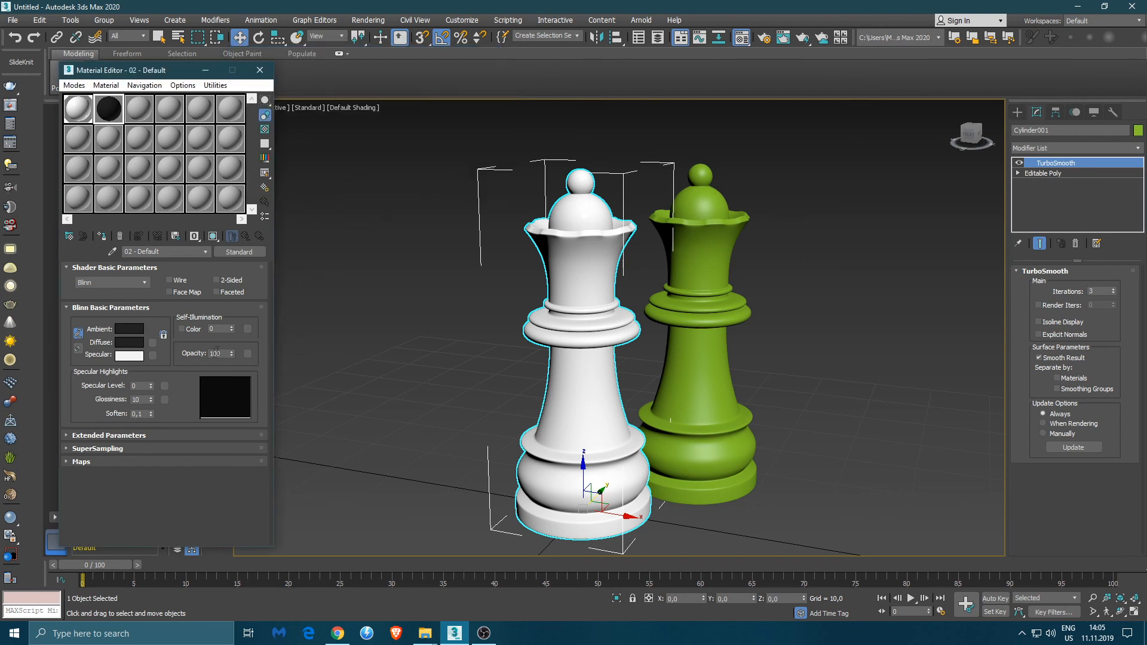
Set the black material's specular level to 50 and glossiness to 70, and apply it to the copied queen.
double_click(139, 386)
type("50")
key("Tab")
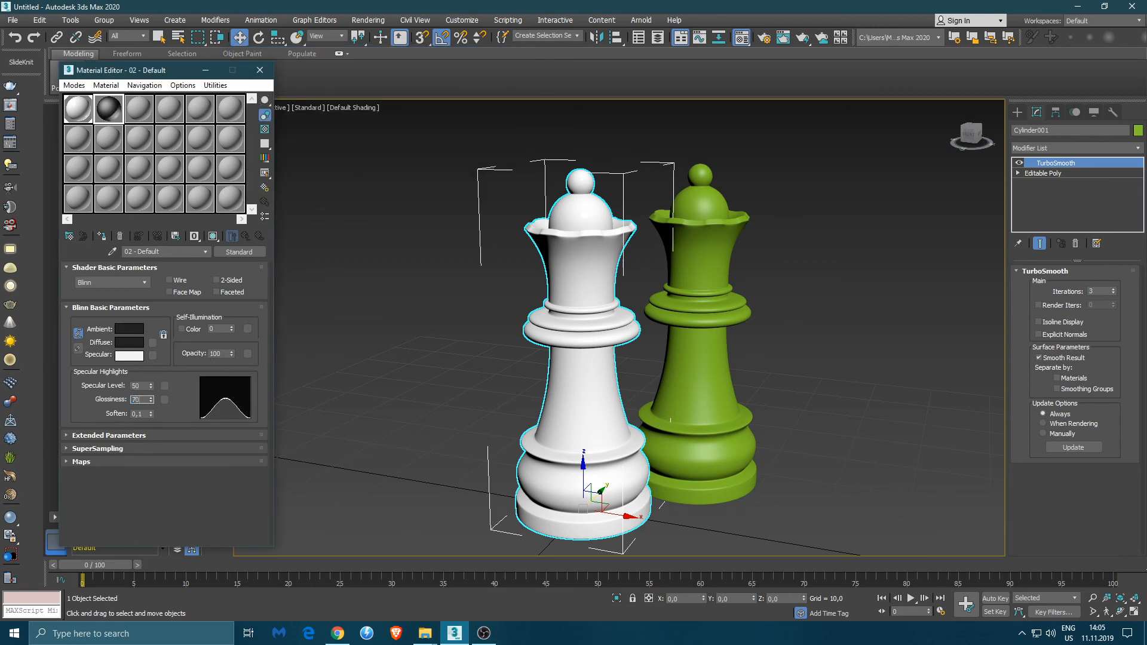
key("Return")
left_click_drag(109, 109, 703, 257)
Open the render setup and close the material editor and the reference image window.
left_click(780, 38)
left_click(376, 10)
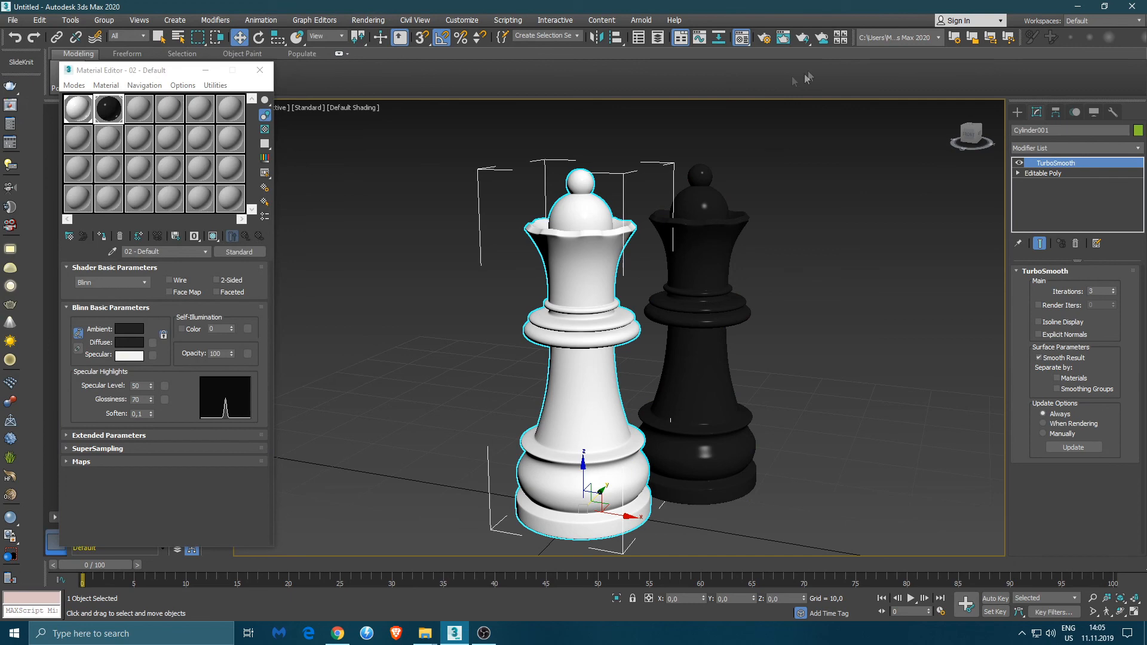
left_click(764, 37)
left_click(260, 70)
left_click(214, 114)
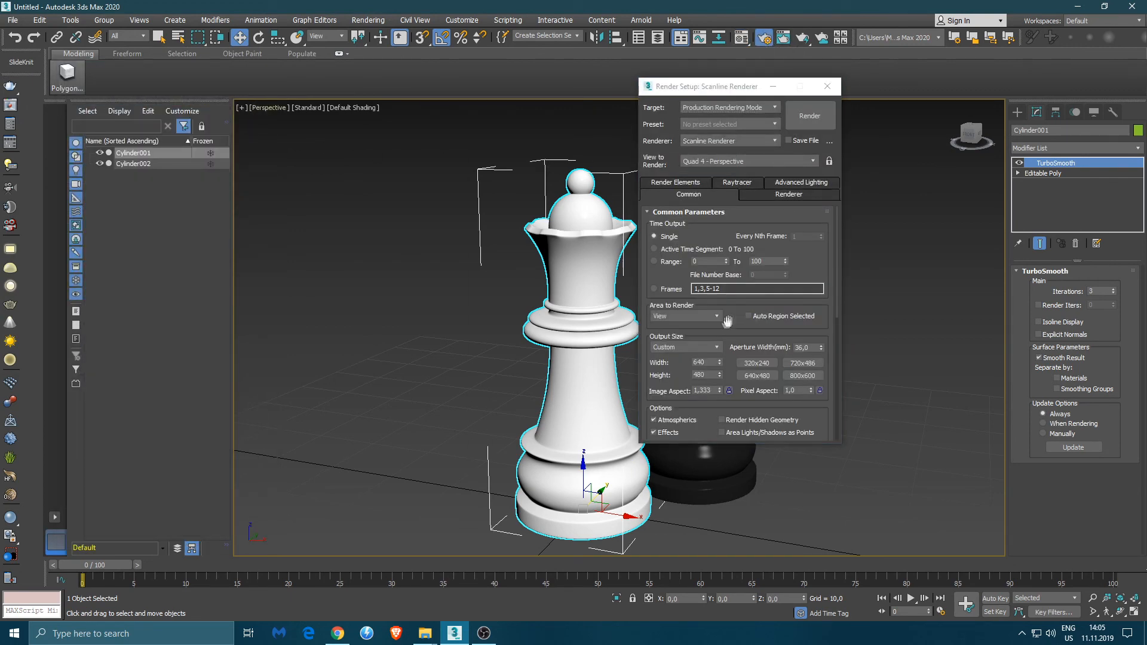
Set the output size to the 35mm (cine) preset at 2048 x 1556 and render the perspective view.
left_click(721, 346)
left_click(704, 366)
left_click(808, 119)
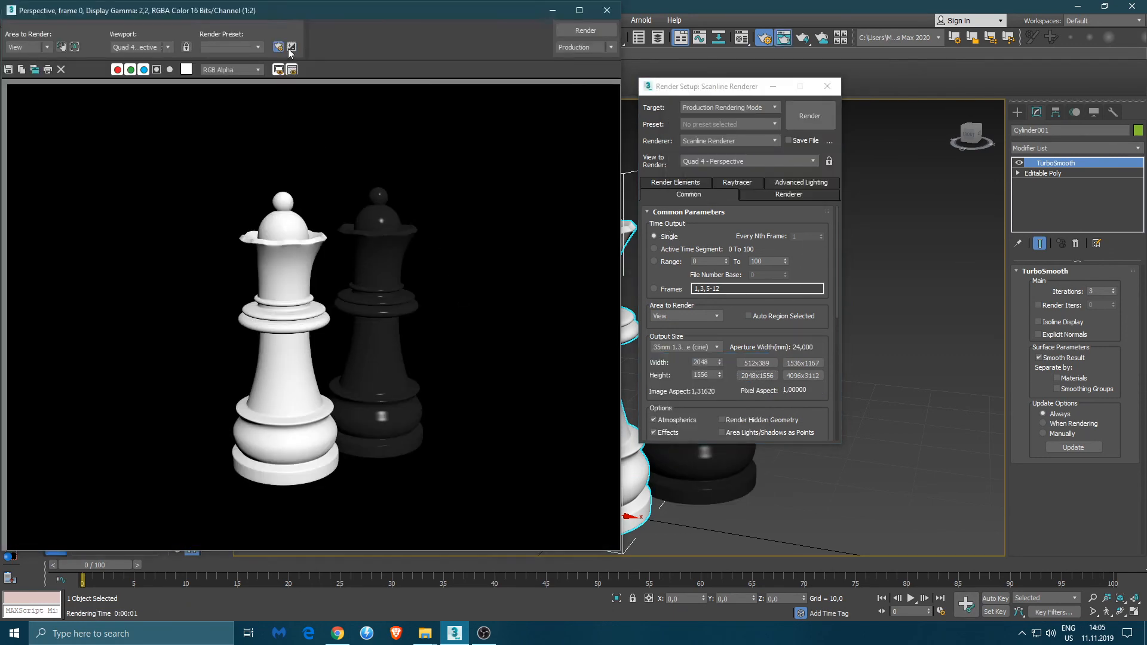
Set the render environment's background color to gray.
left_click(291, 48)
left_click(299, 157)
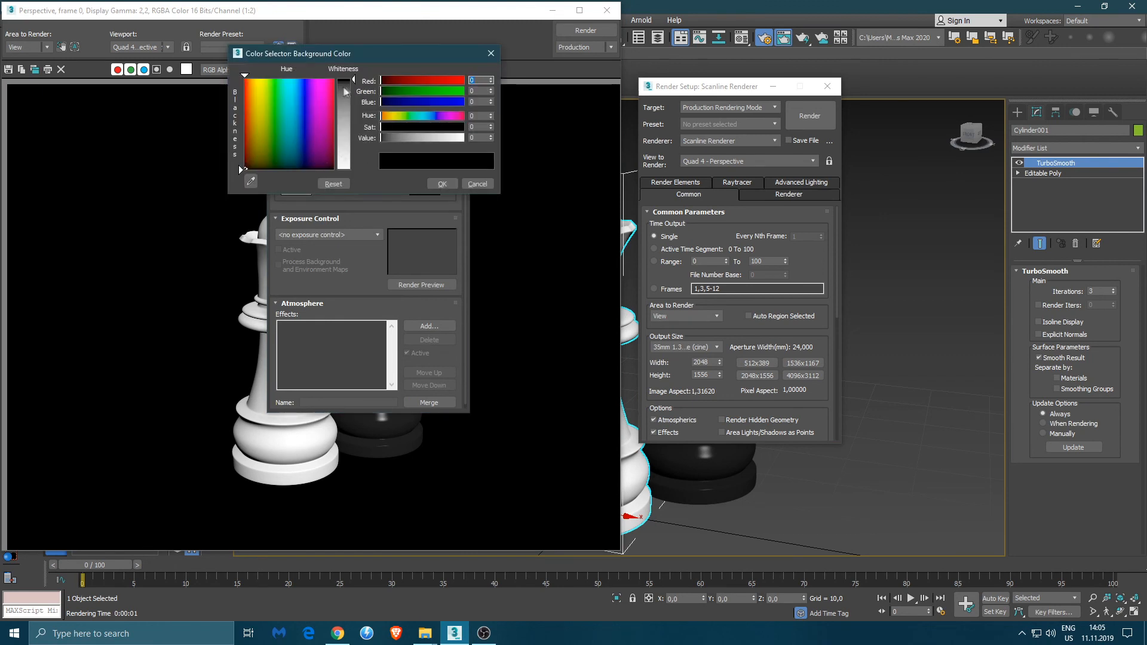
left_click(431, 181)
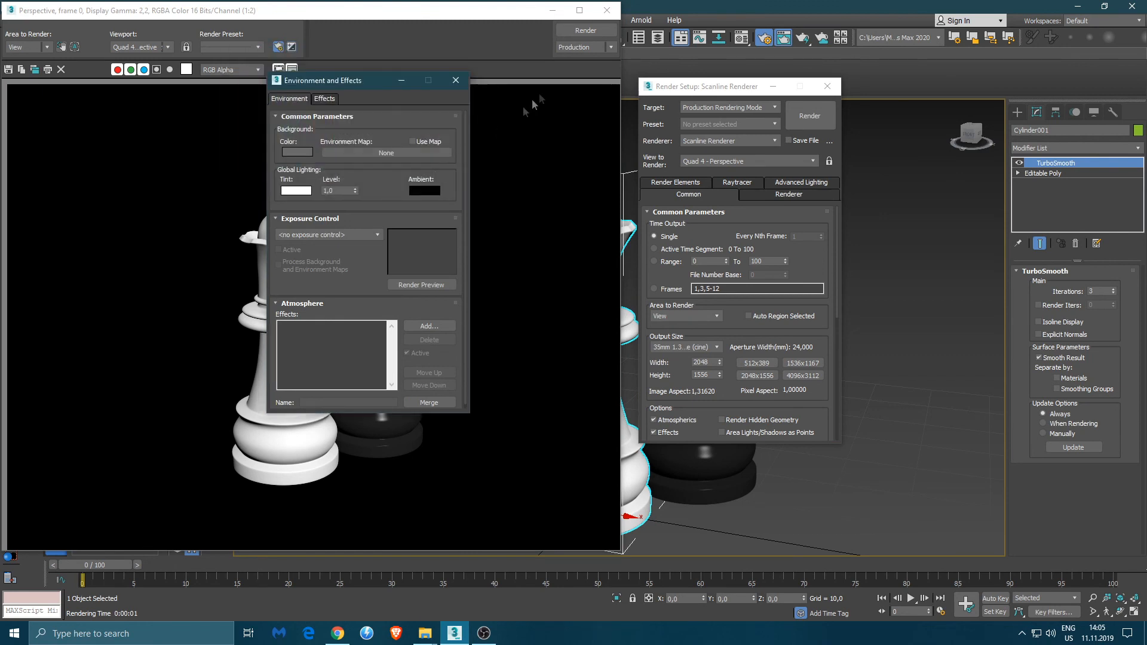
Close the environment and effects settings and render the perspective view again with the gray background.
left_click(464, 79)
left_click(571, 27)
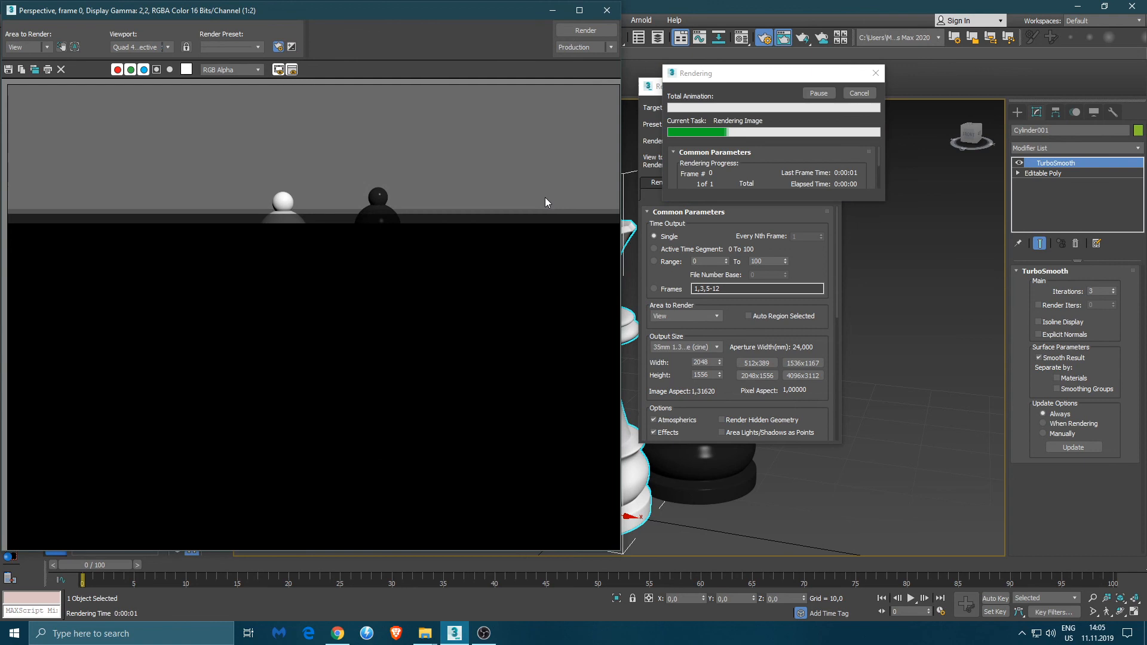
left_click(339, 322)
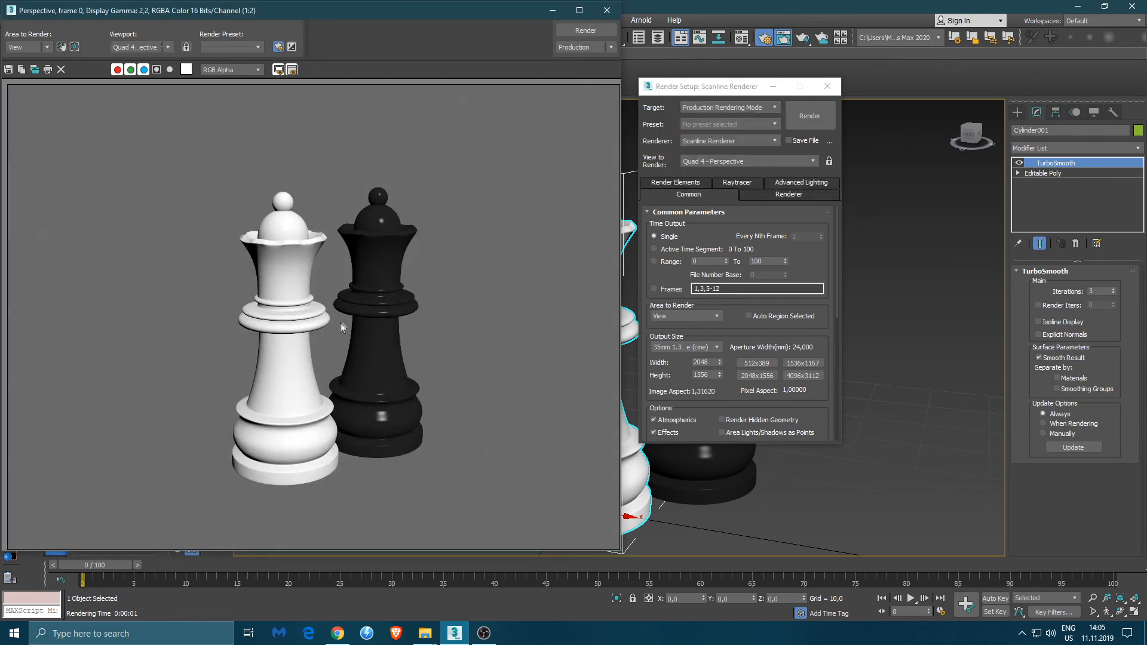
Examine the rendered white and black queens up close, closing the render setup and maximizing the rendered image window.
scroll(363, 279, "up", 1)
middle_click_drag(325, 335, 403, 319)
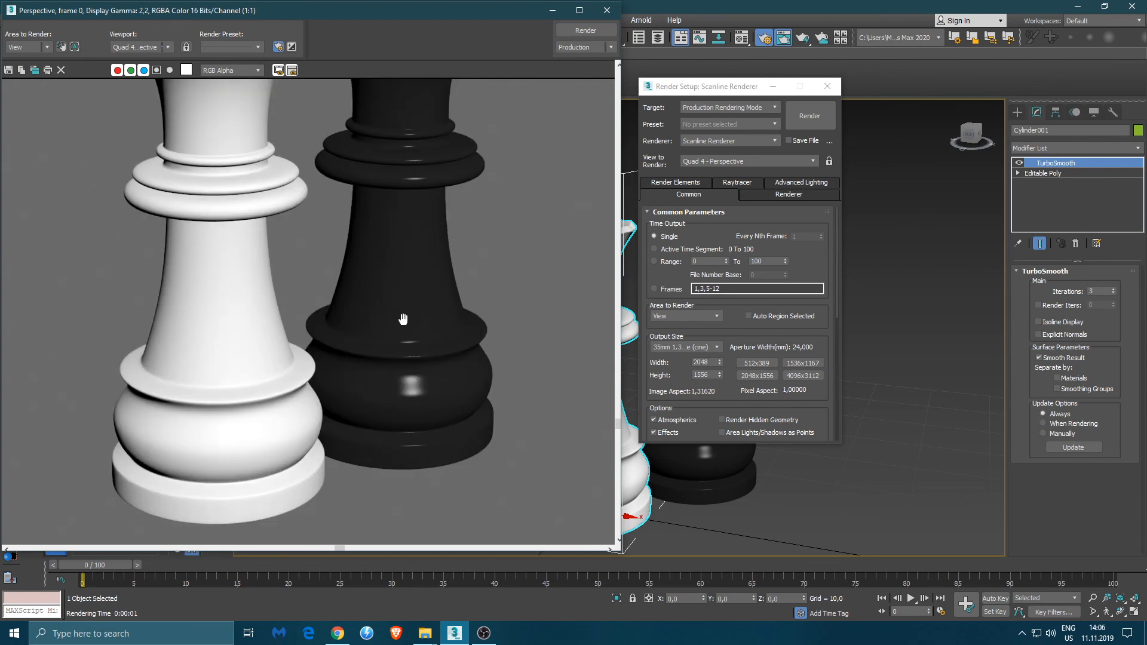
middle_click_drag(407, 156, 396, 235)
middle_click_drag(388, 183, 396, 217)
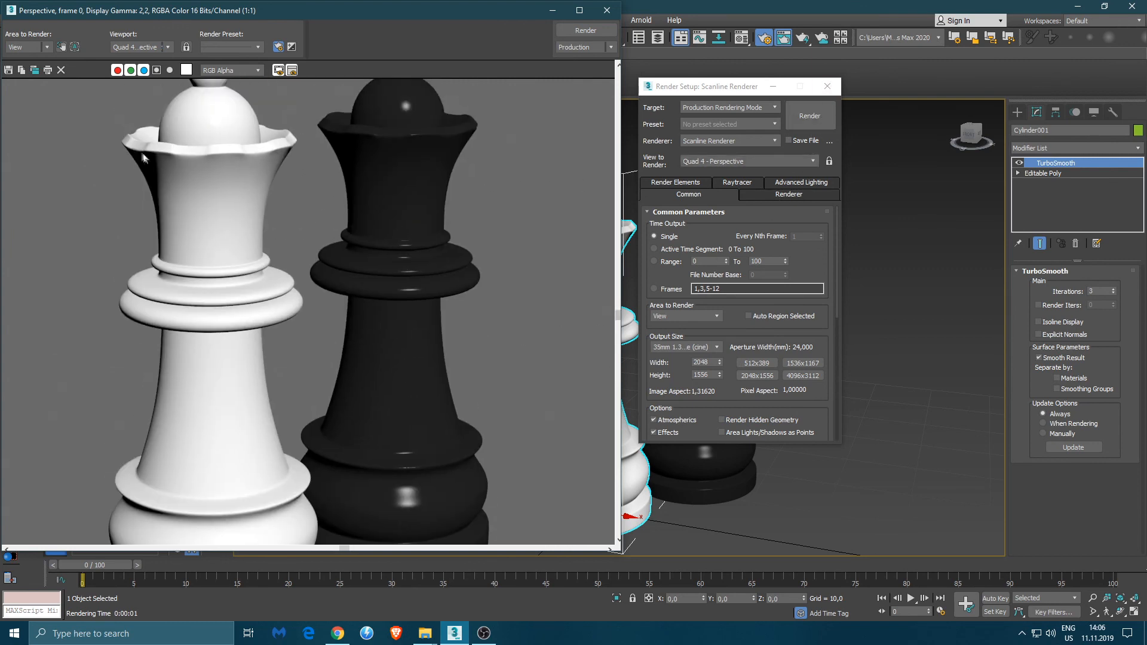
middle_click_drag(263, 166, 254, 214)
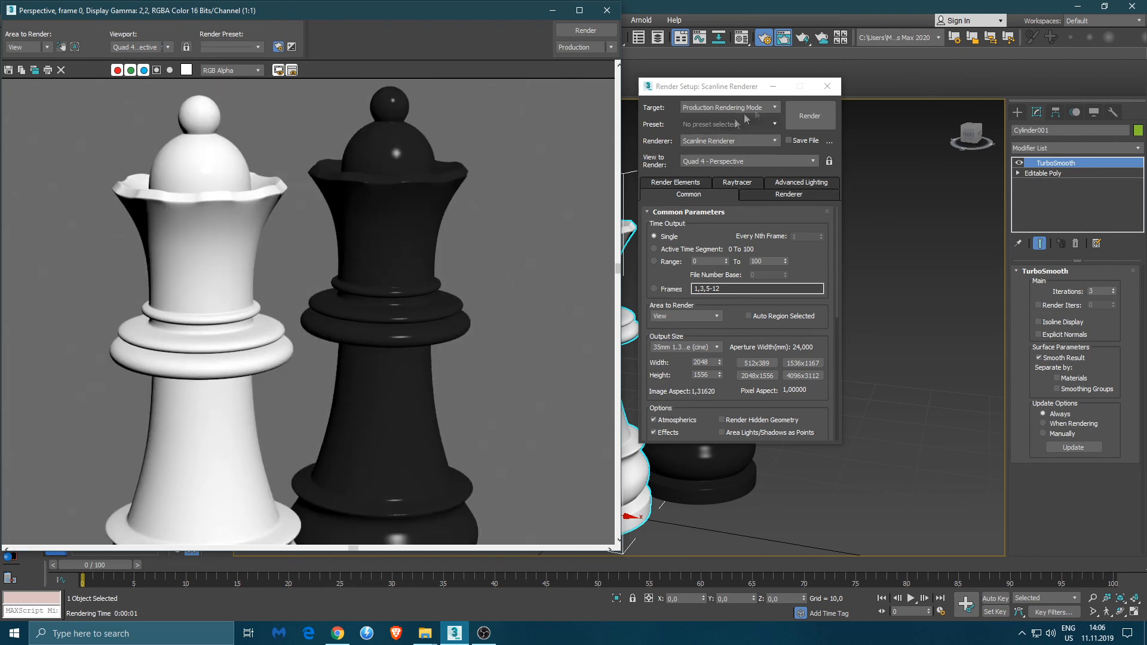
left_click(828, 87)
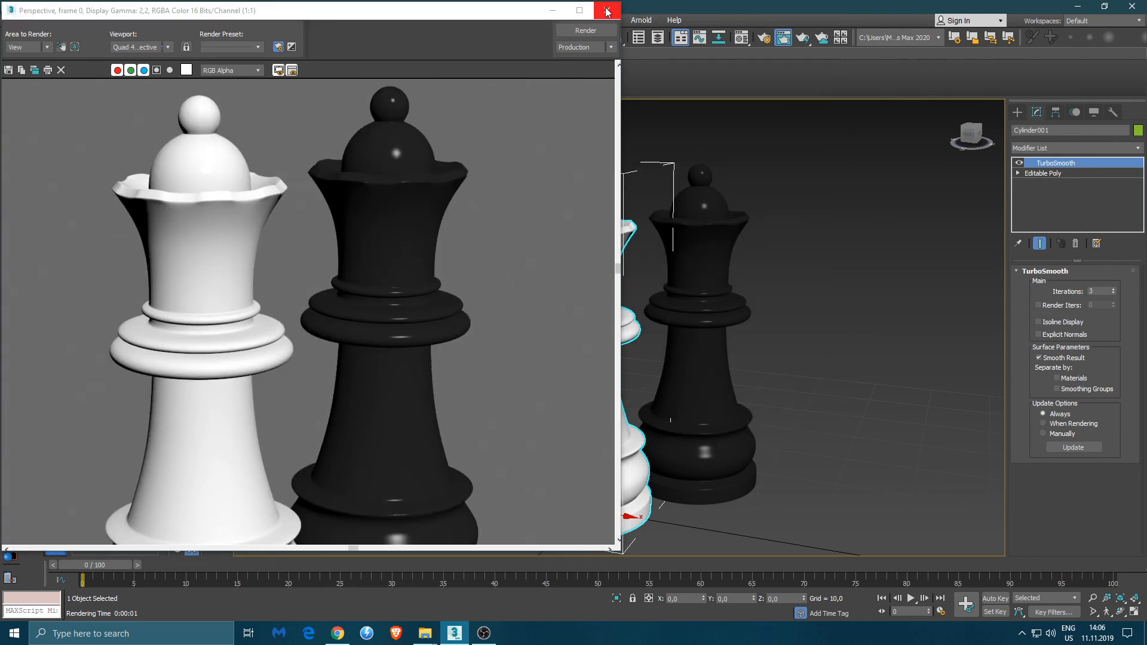
left_click(579, 10)
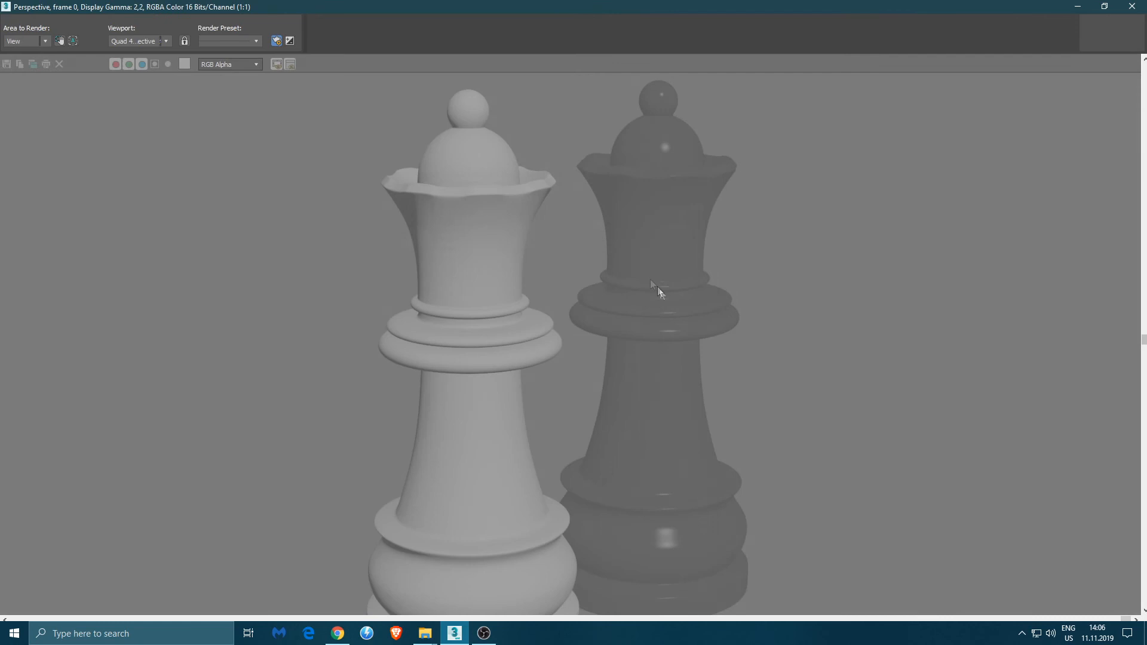